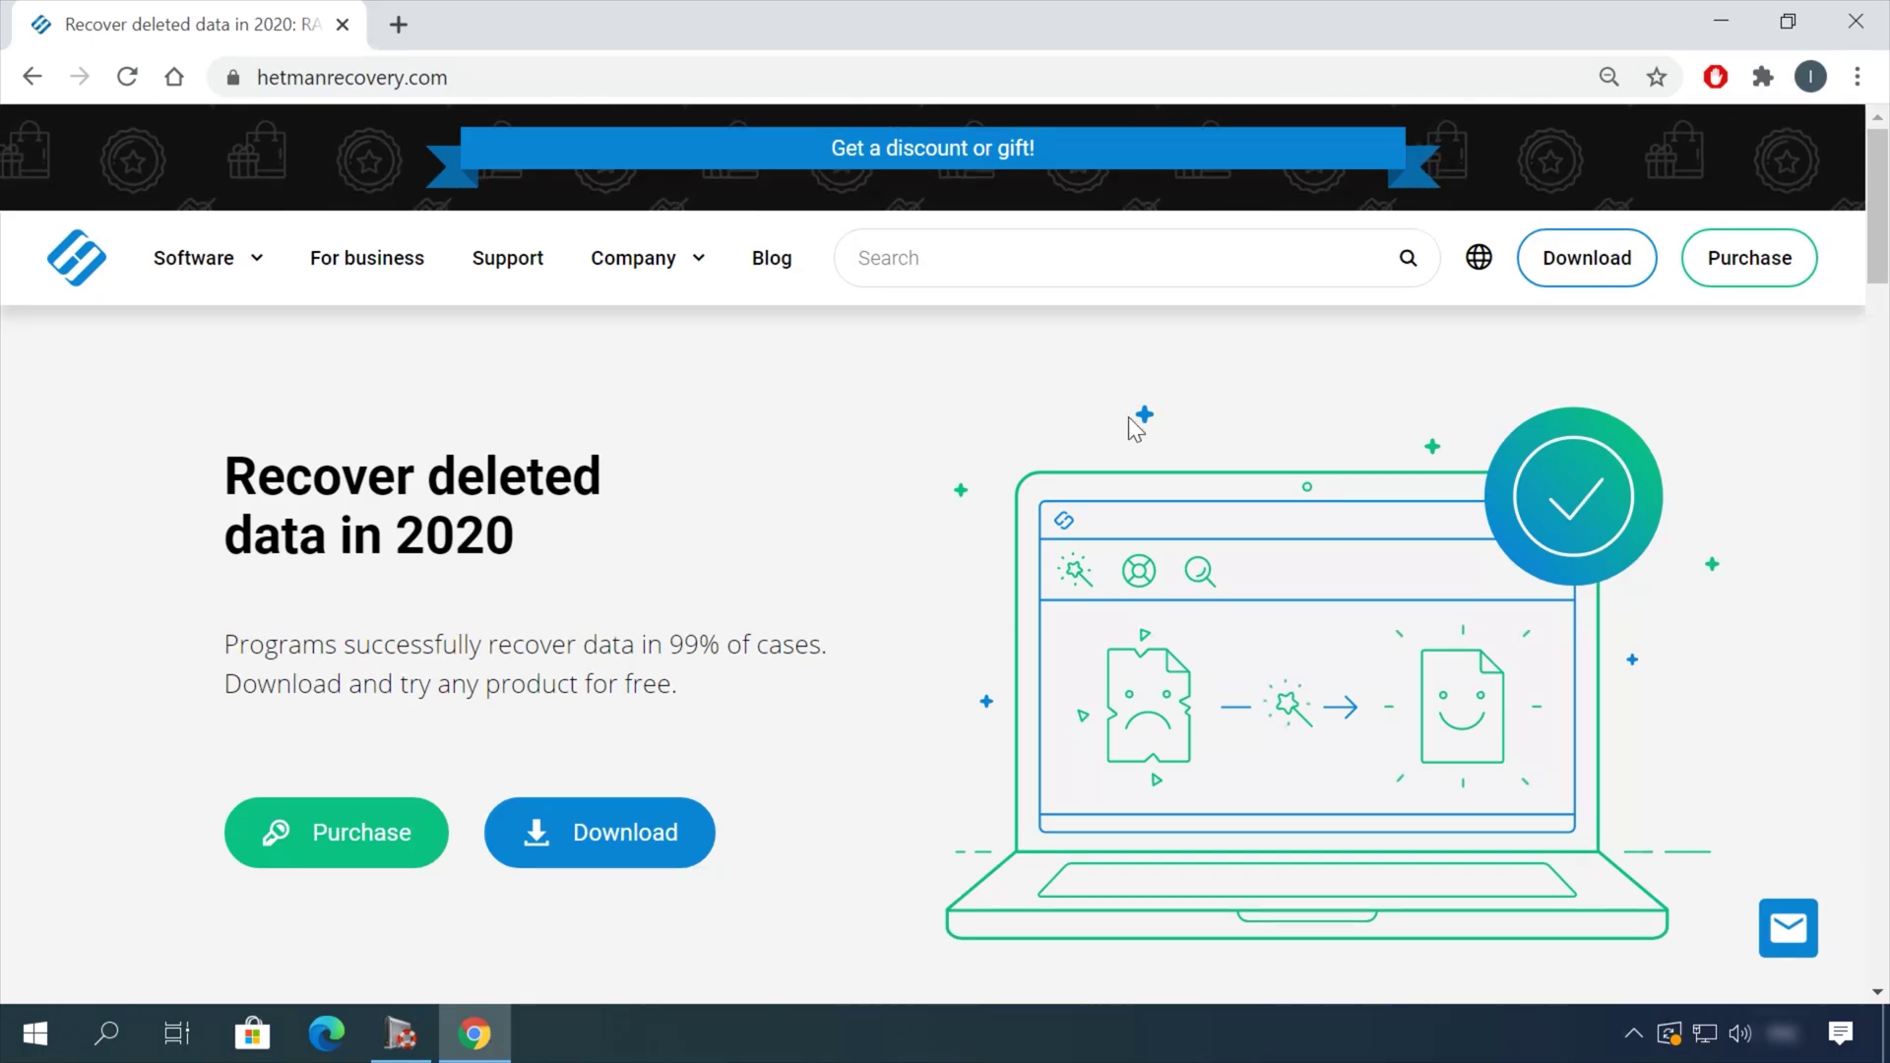
Step: Find Partition Recovery under All products and download its installer from its download page
scroll(970, 443, down, 5)
scroll(970, 443, down, 8)
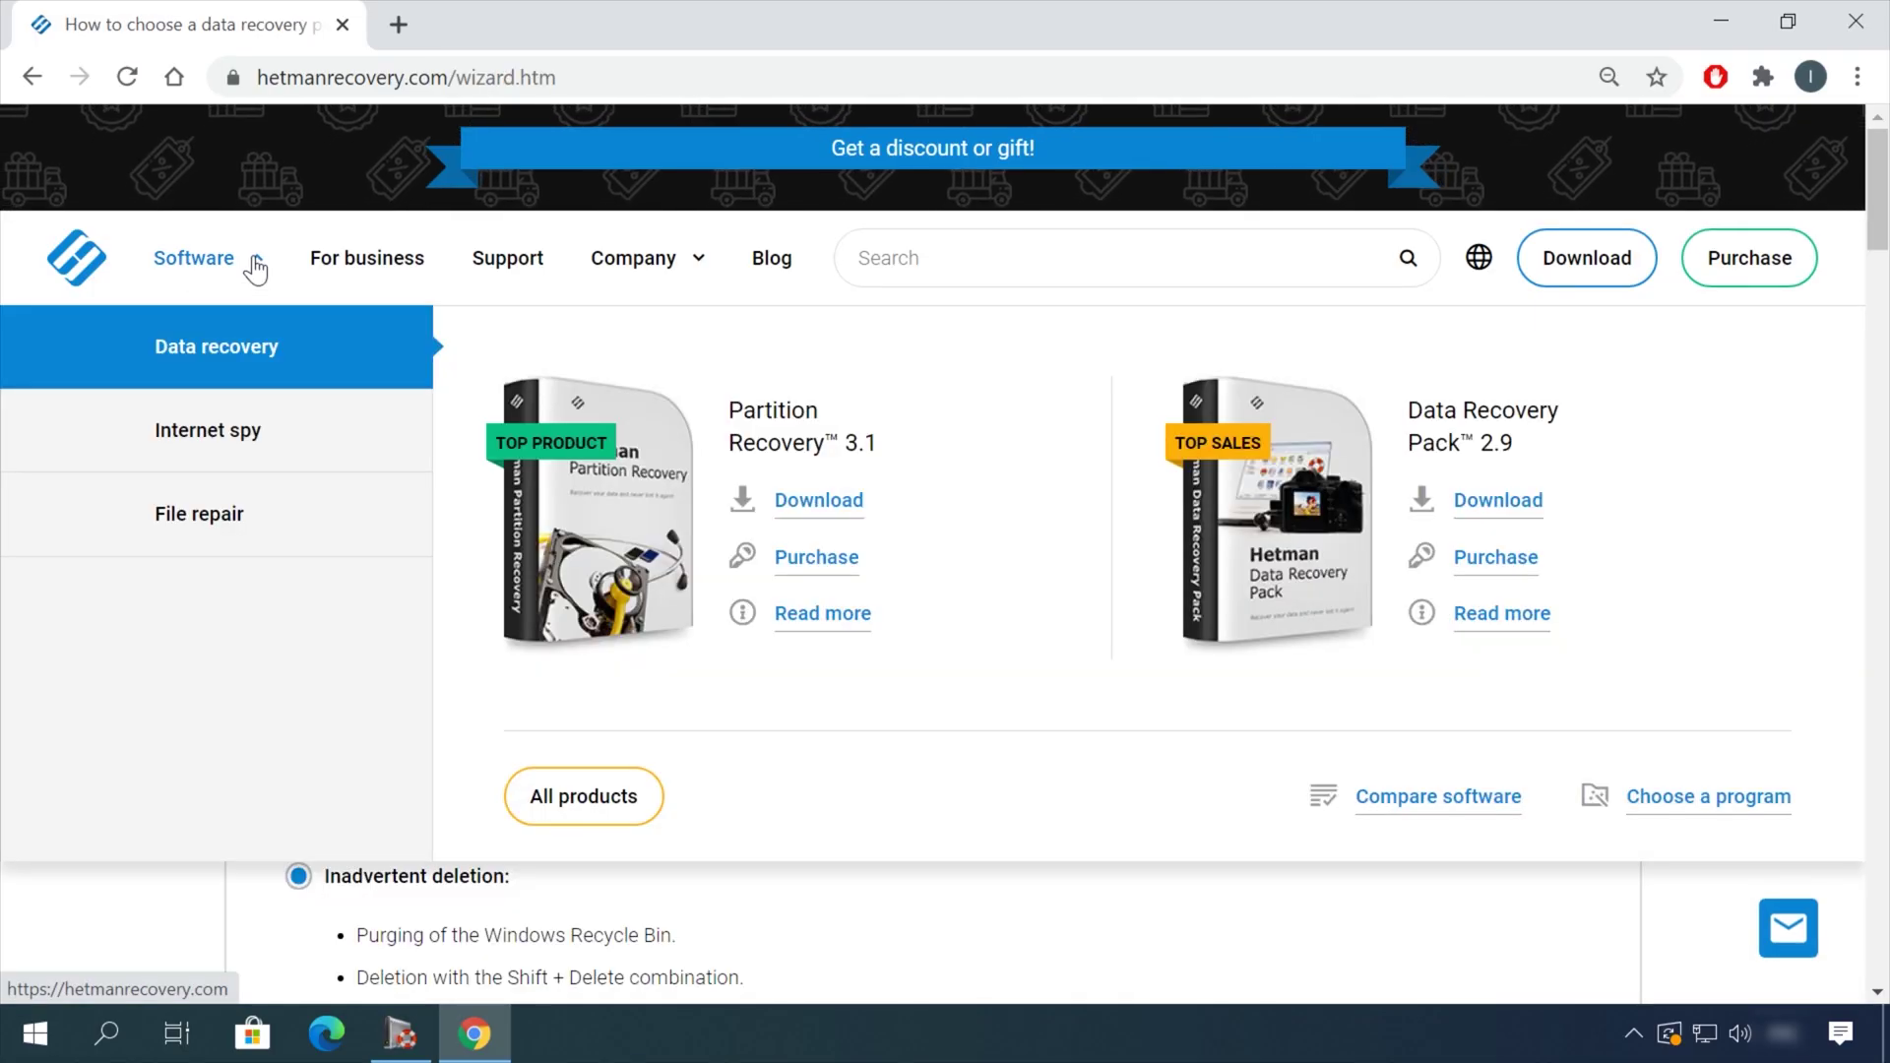
click(583, 795)
scroll(624, 814, down, 10)
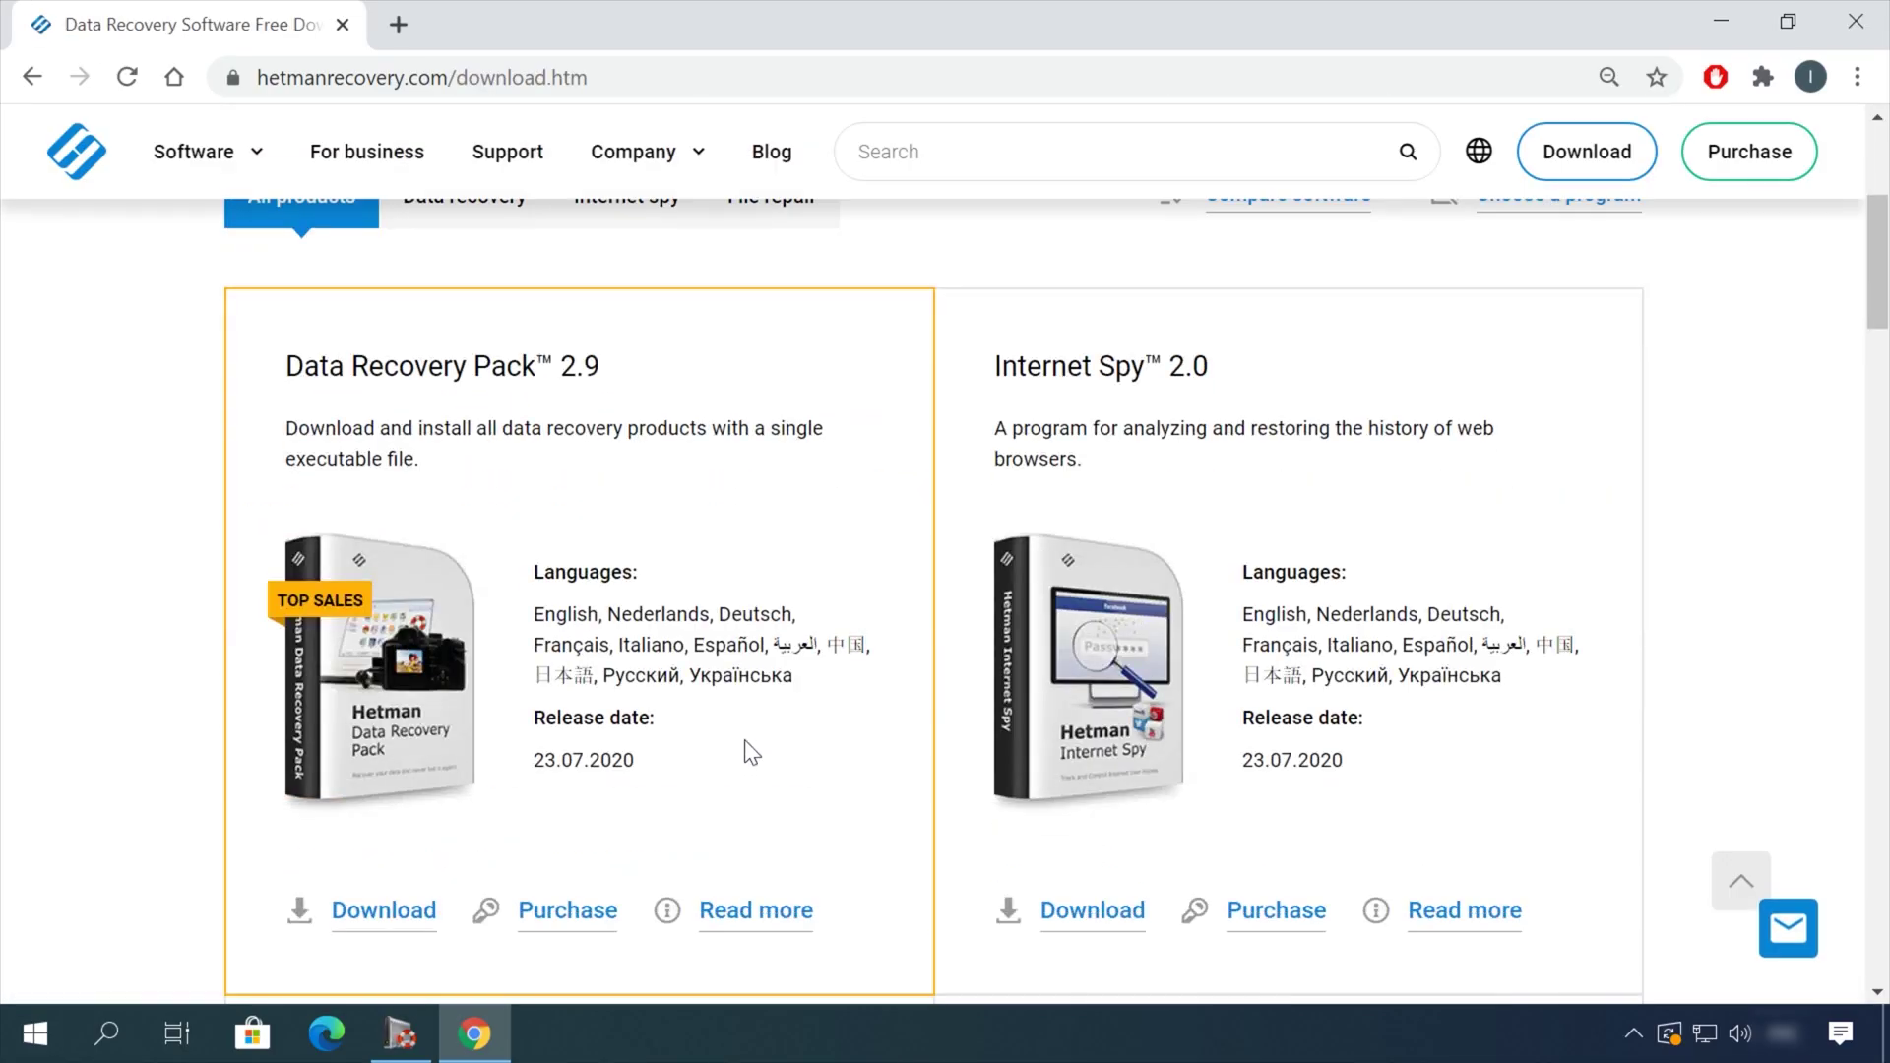
click(382, 879)
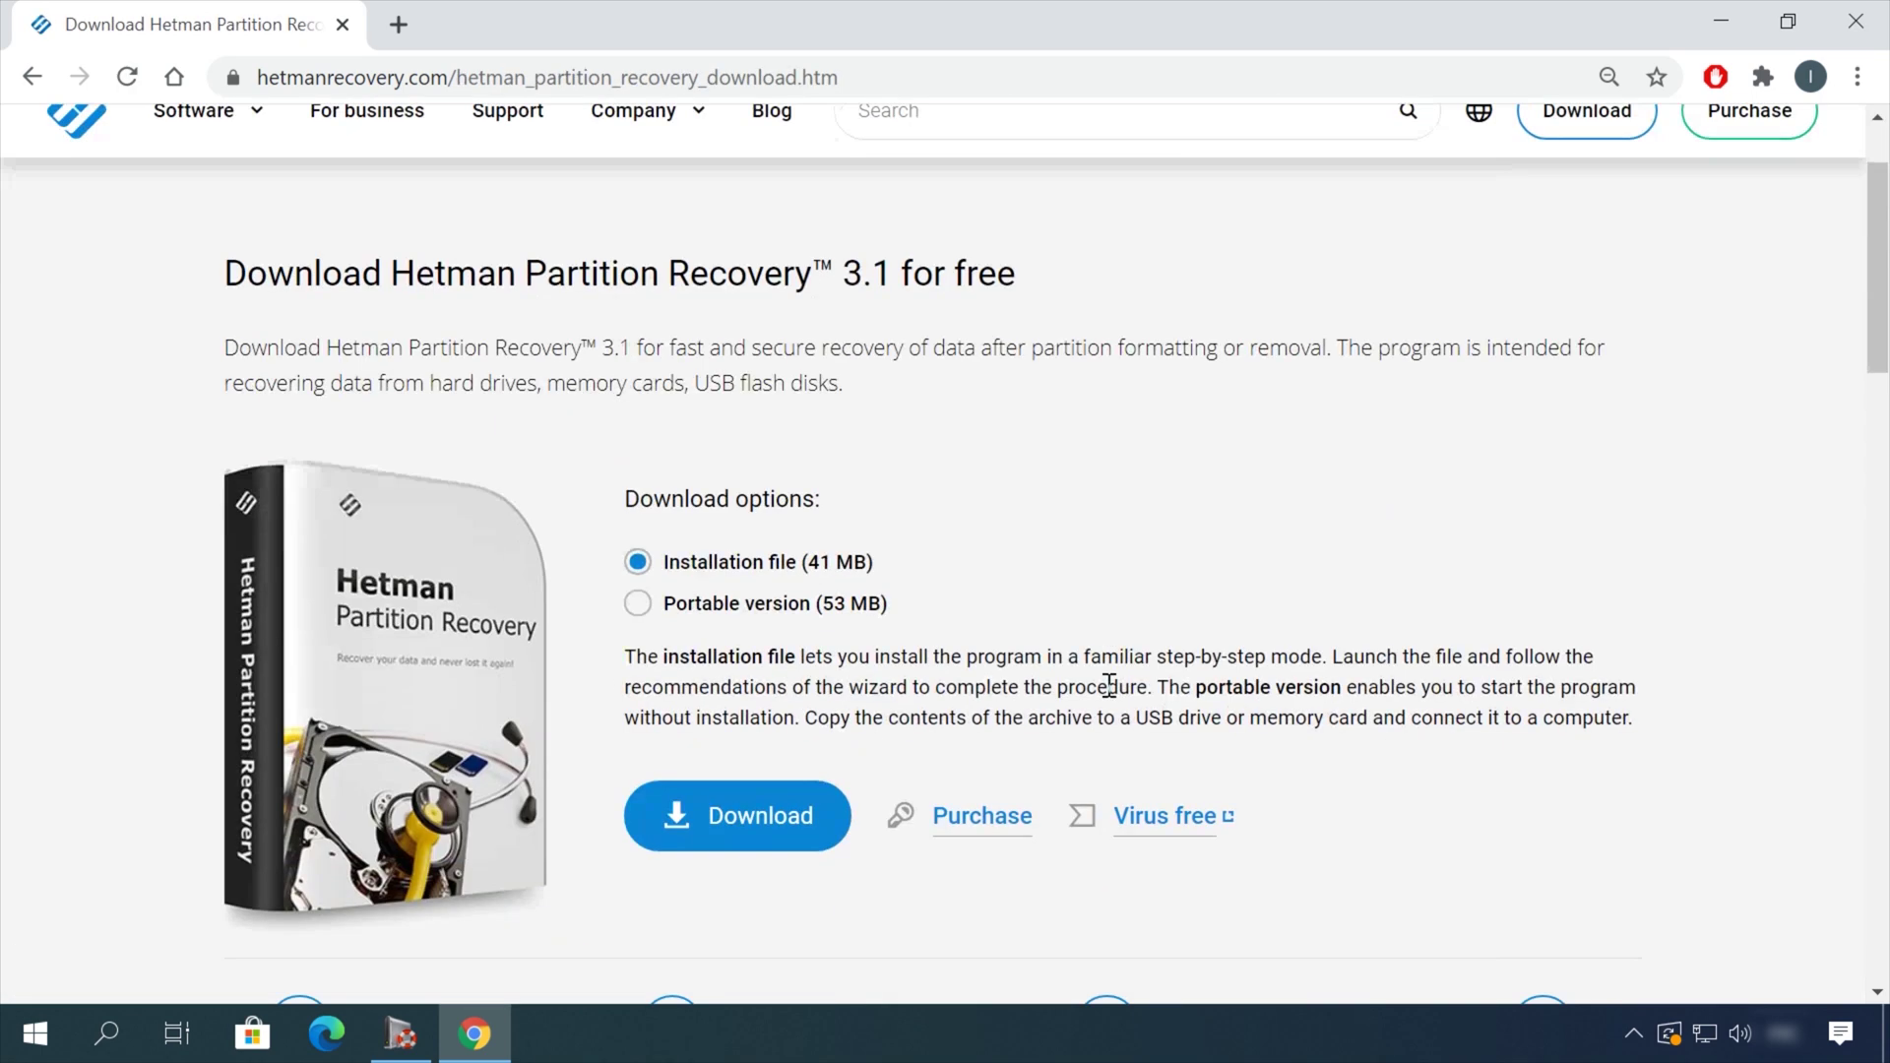
click(751, 836)
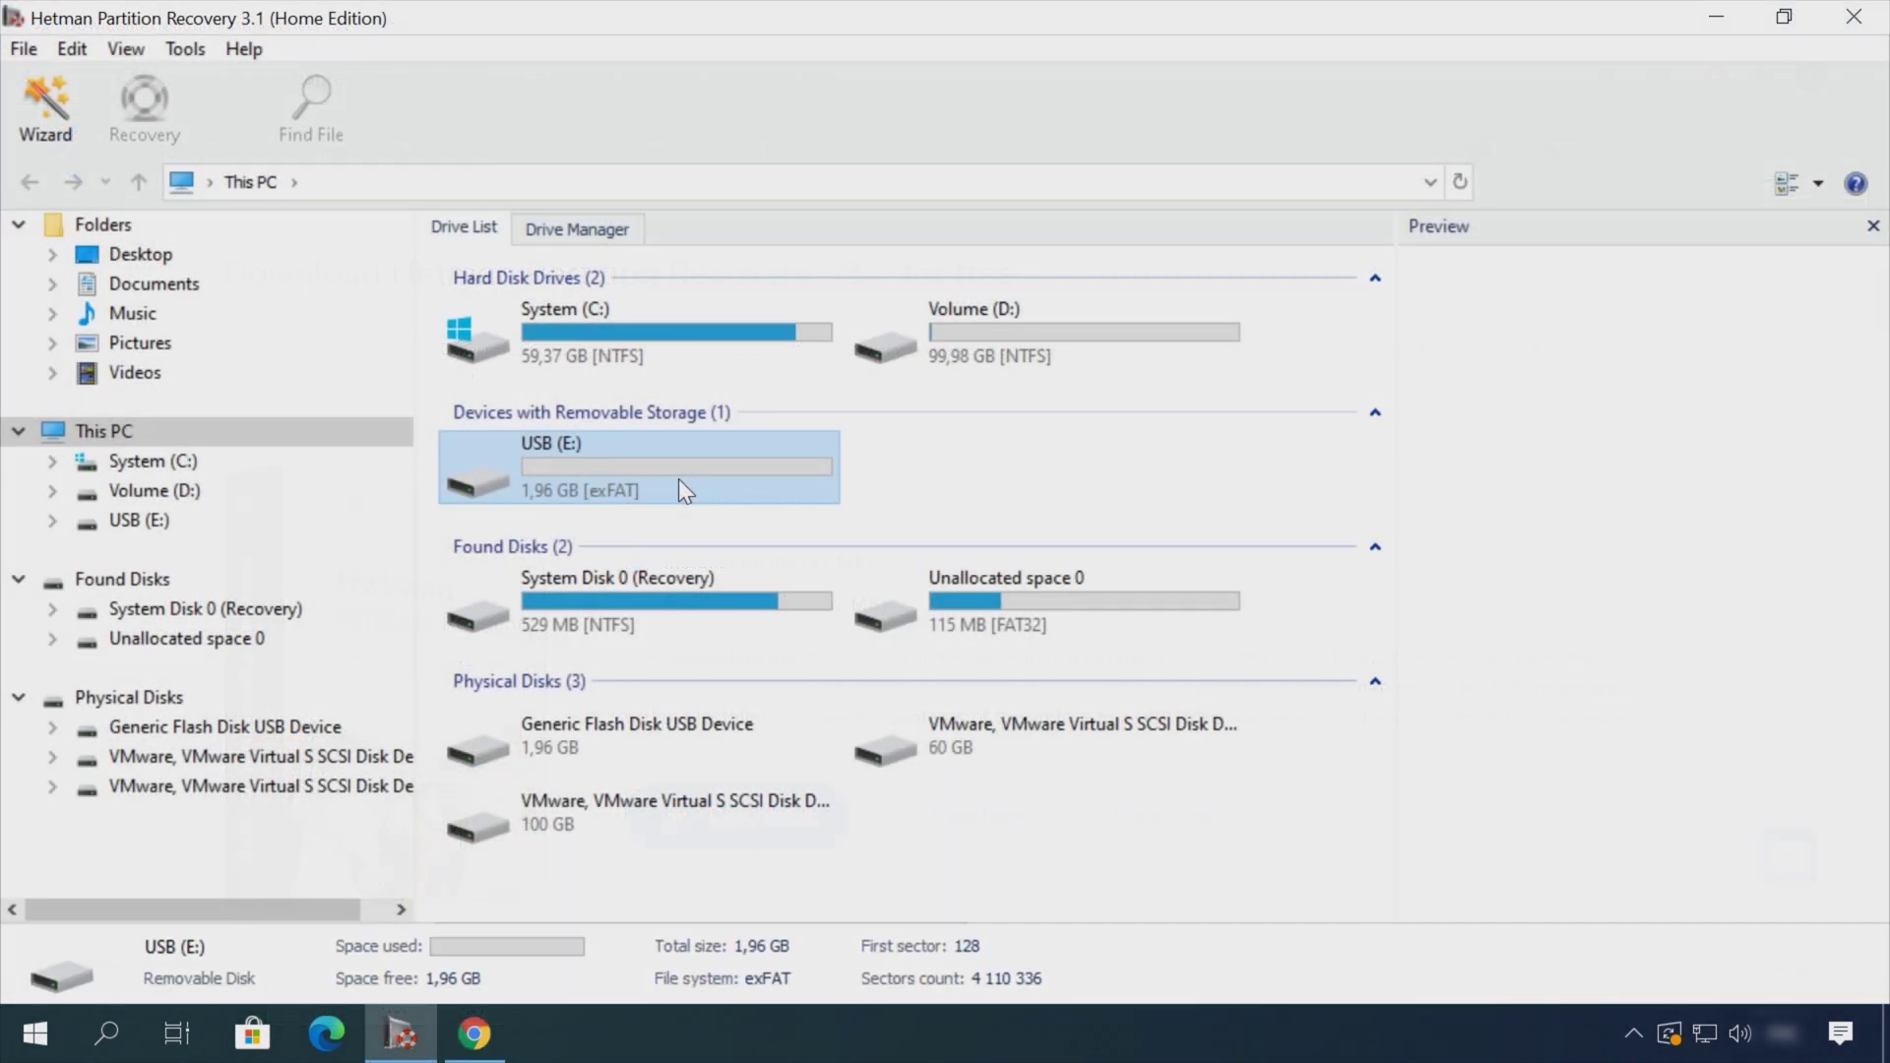
Step: Run a fast scan of USB (E:) in the File Recovery Wizard
double_click(679, 480)
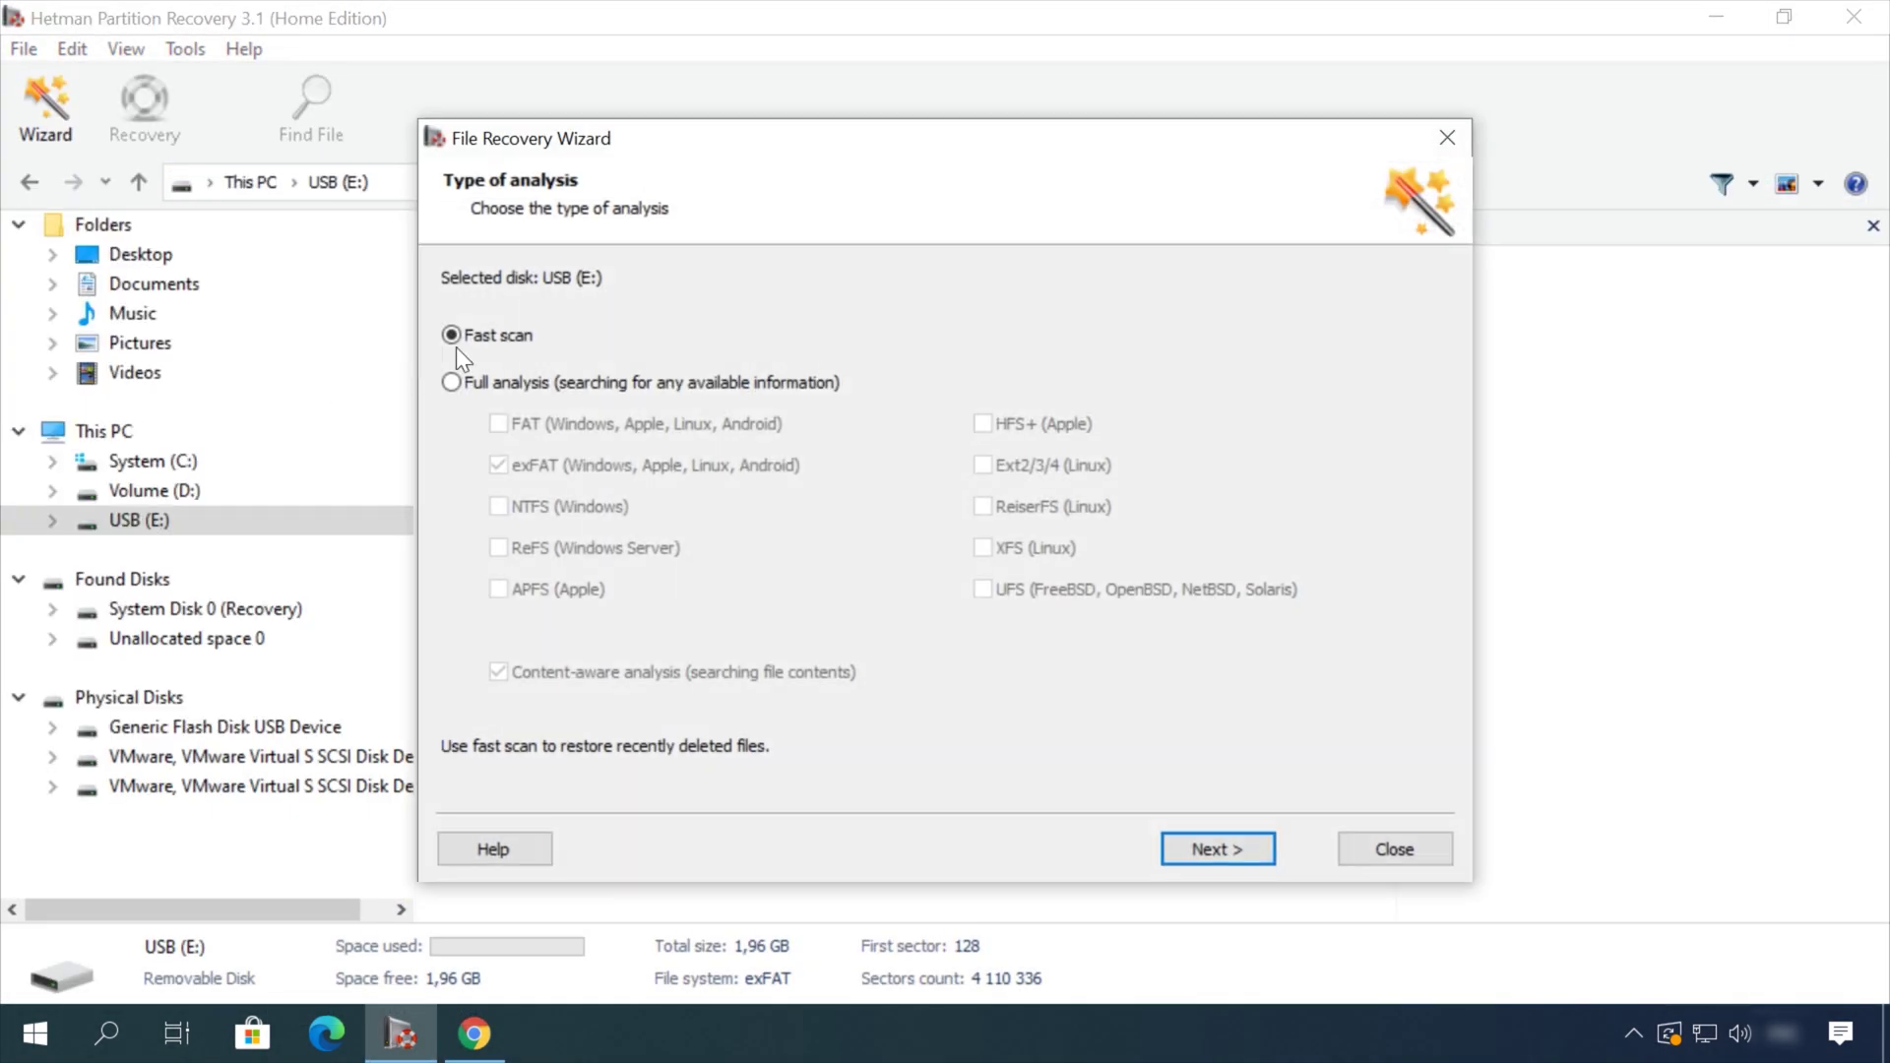
click(1218, 848)
click(1228, 846)
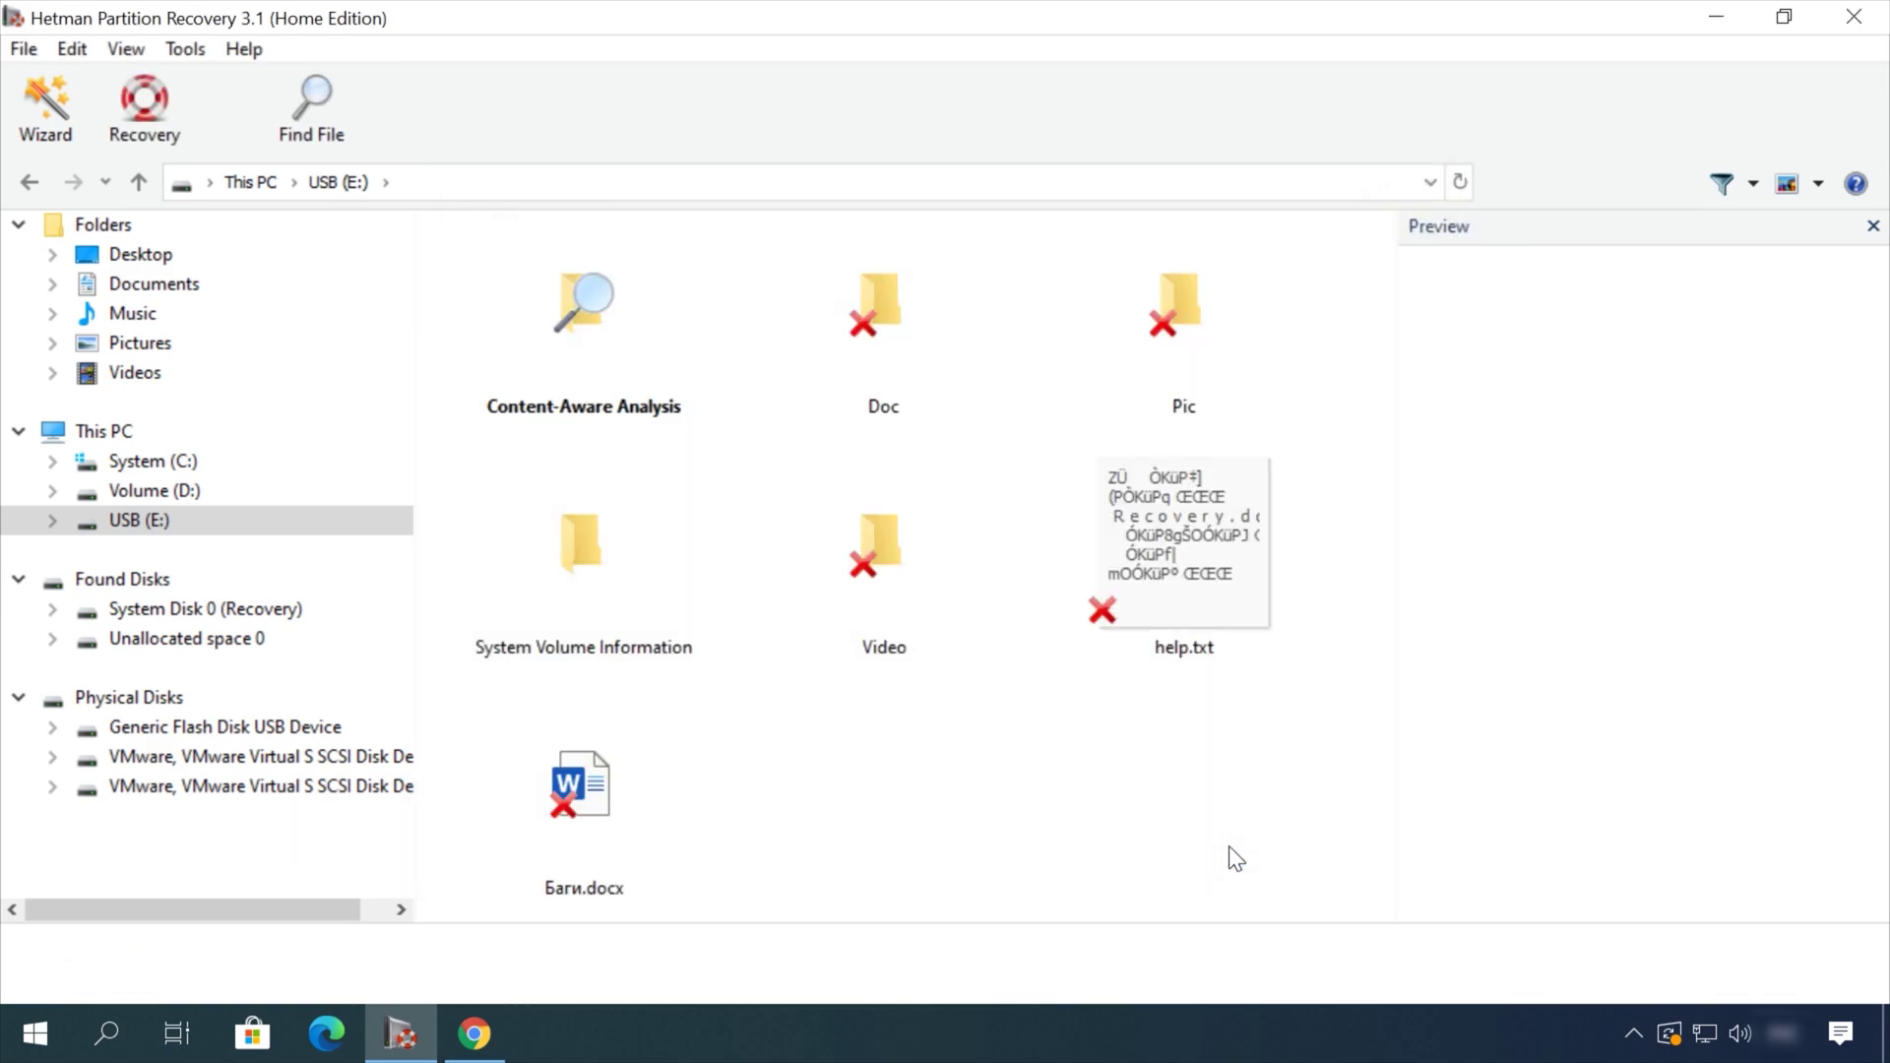
Step: Preview the found files and recover the Earth - 2611.mp4 video
double_click(877, 311)
click(877, 311)
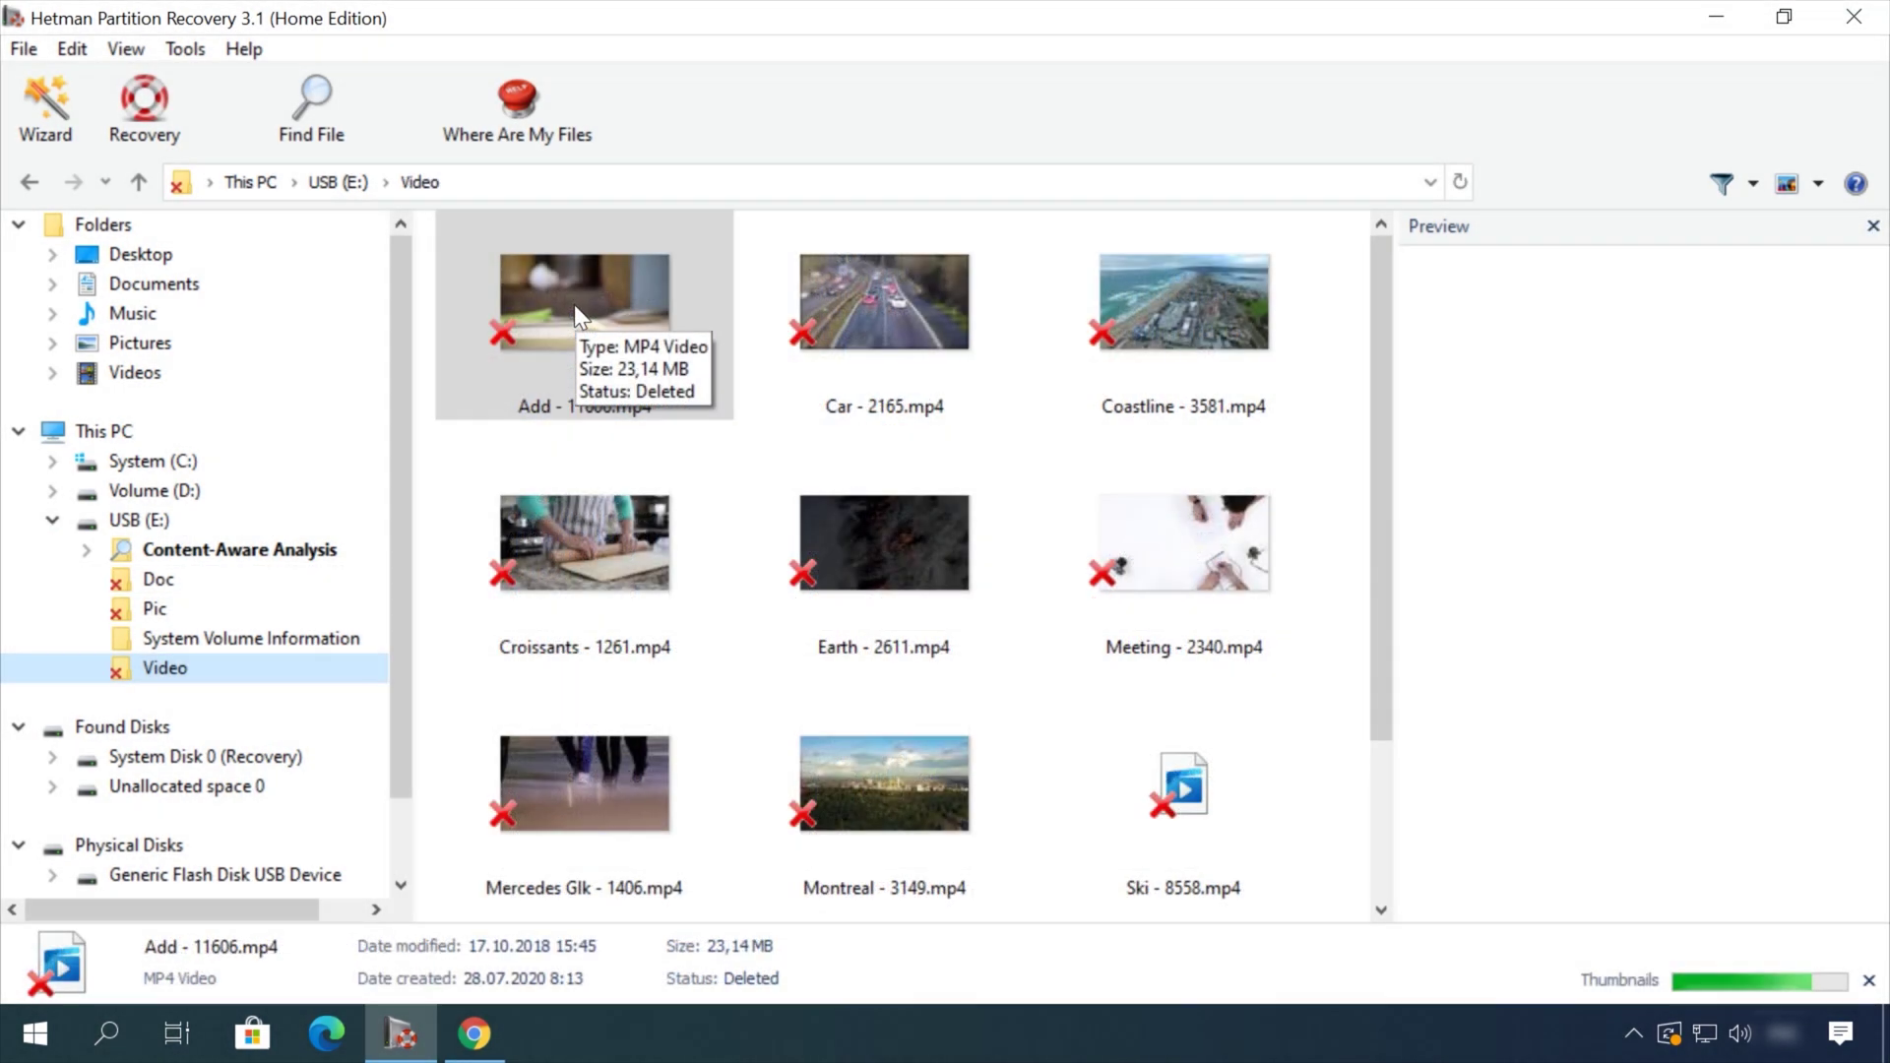
click(846, 517)
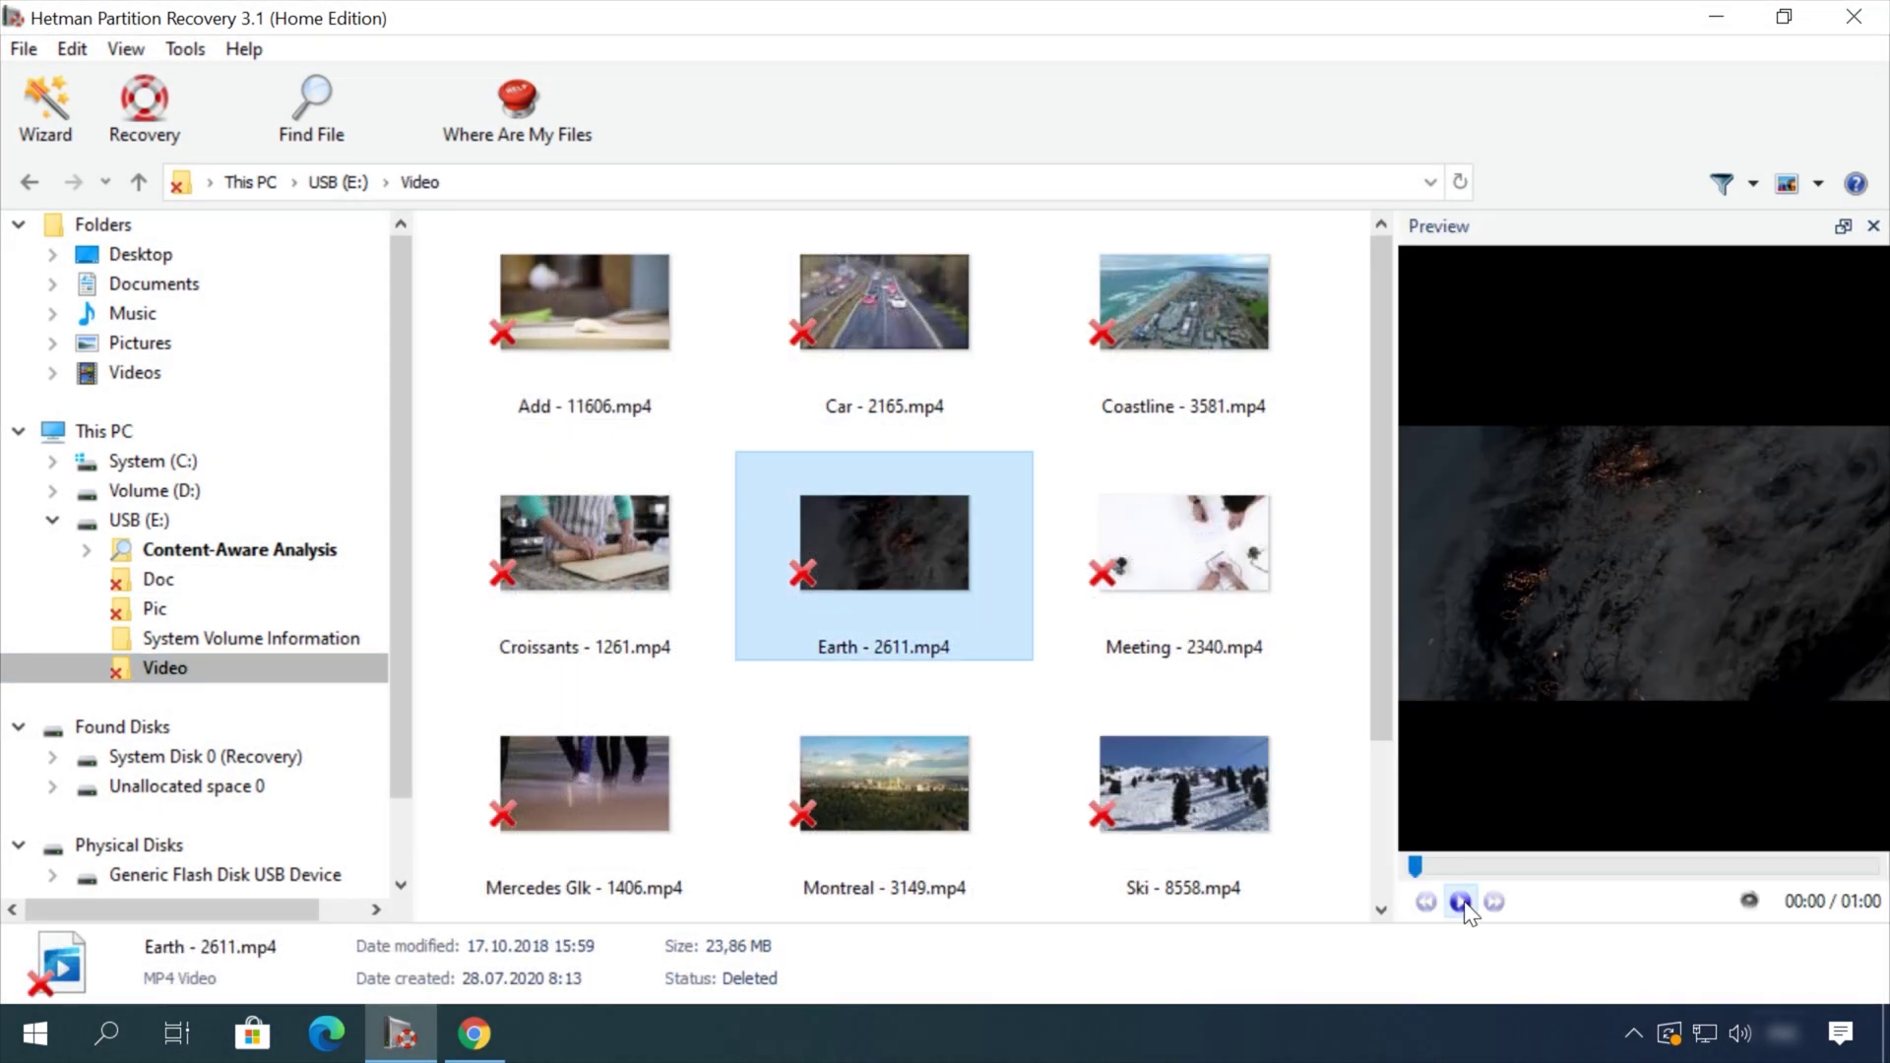
drag(1526, 866, 1687, 861)
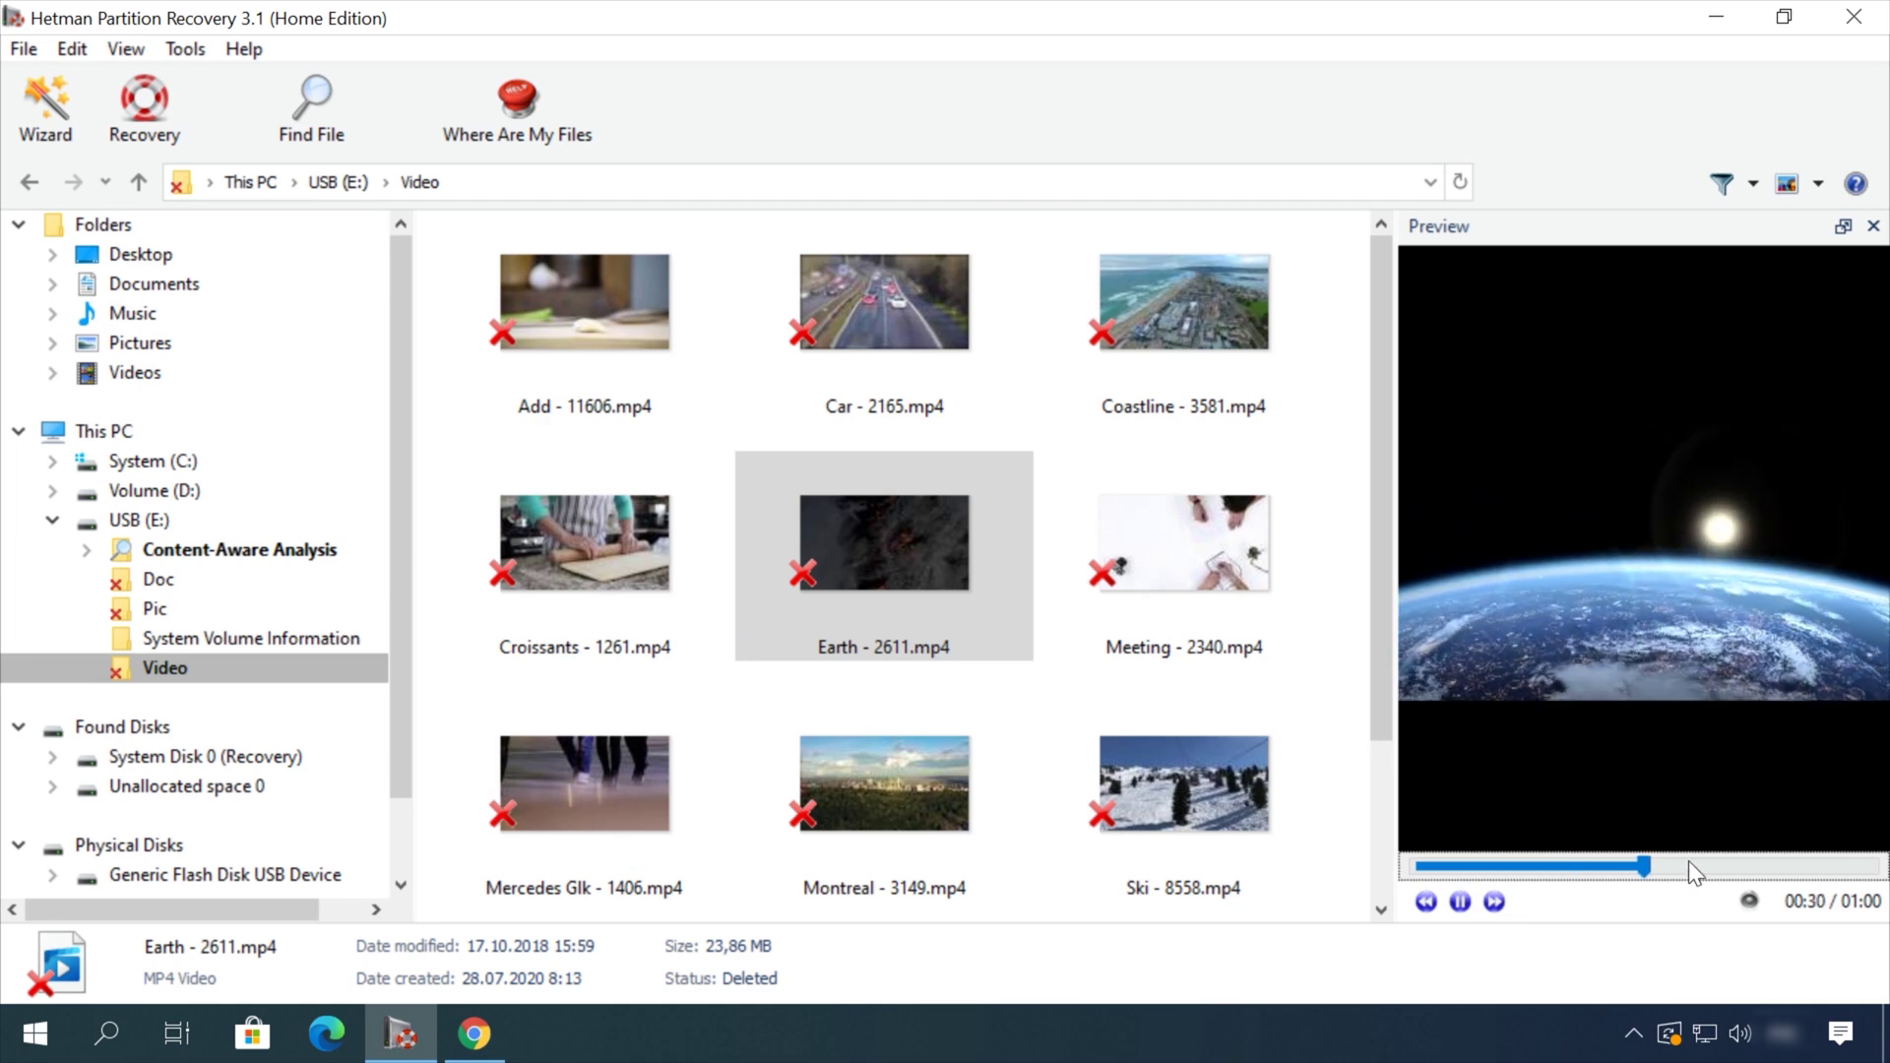
right_click(917, 534)
click(959, 552)
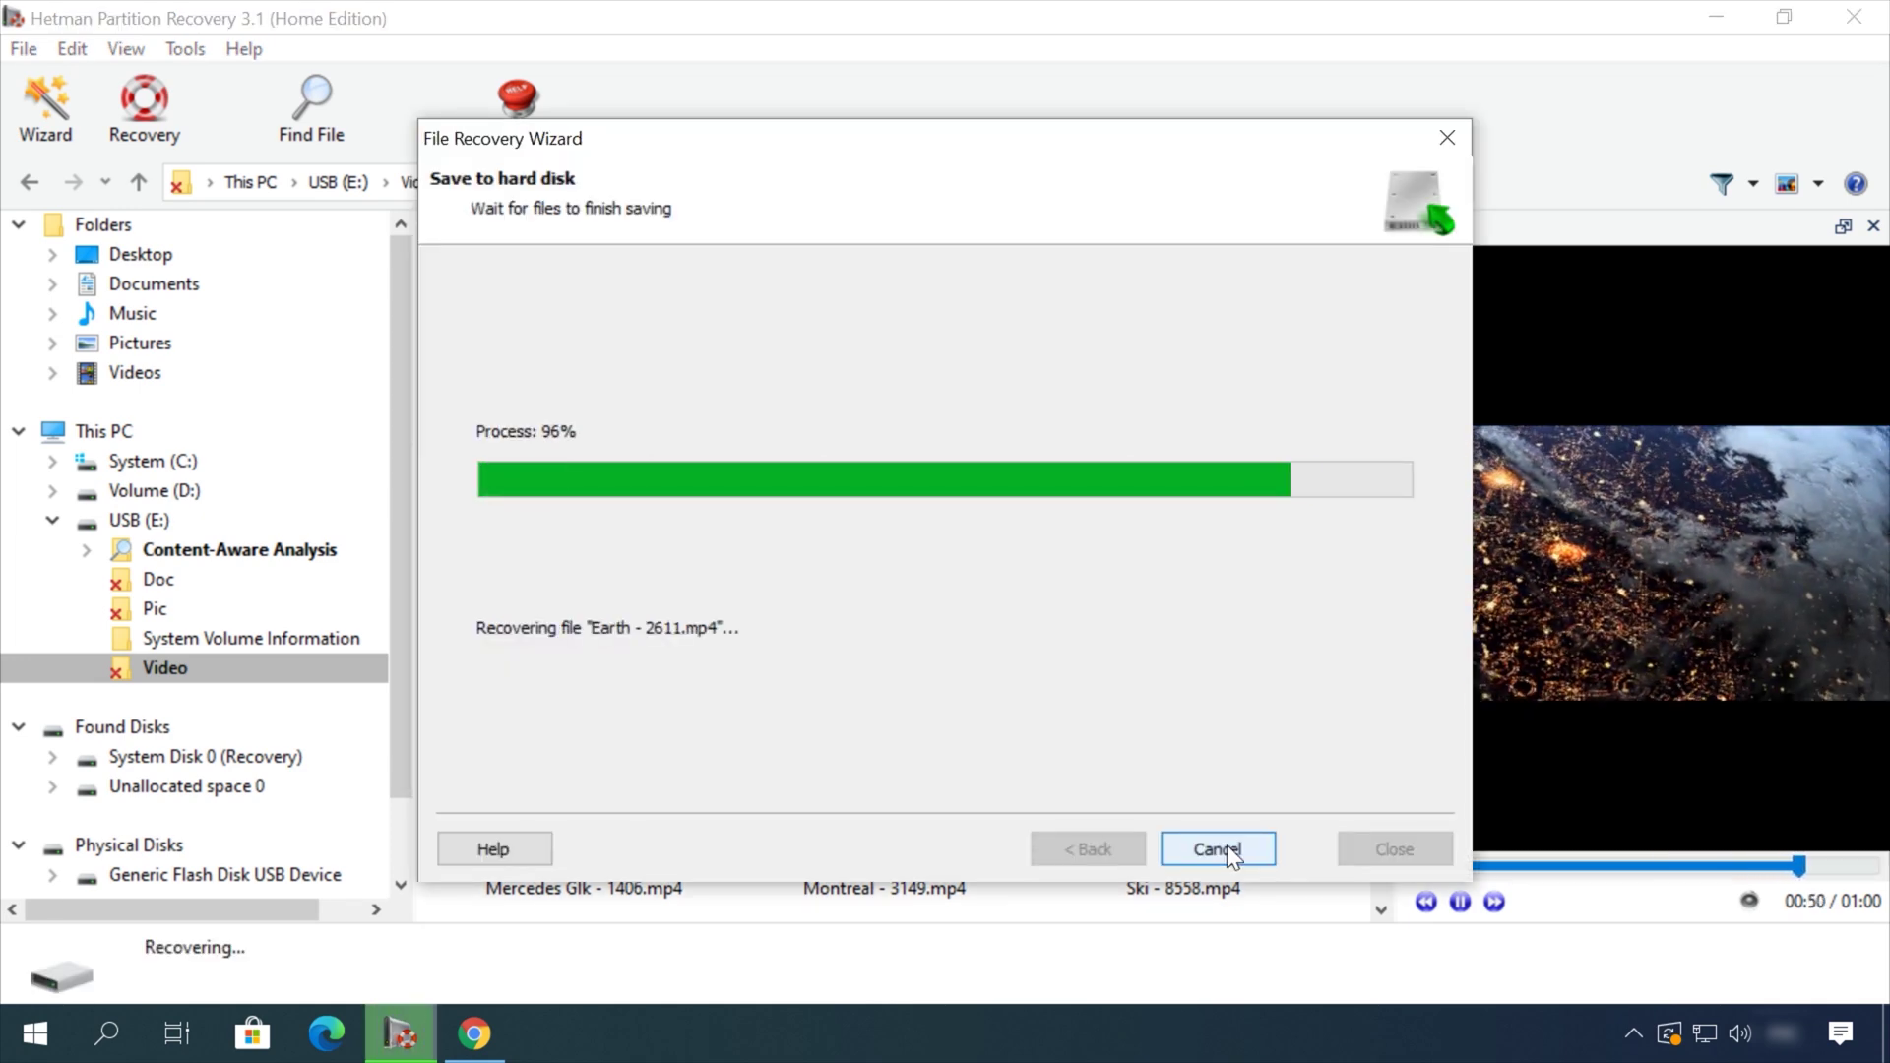
click(787, 166)
Step: Open the blog article on safely removing files and scroll through it
scroll(128, 714, down, 15)
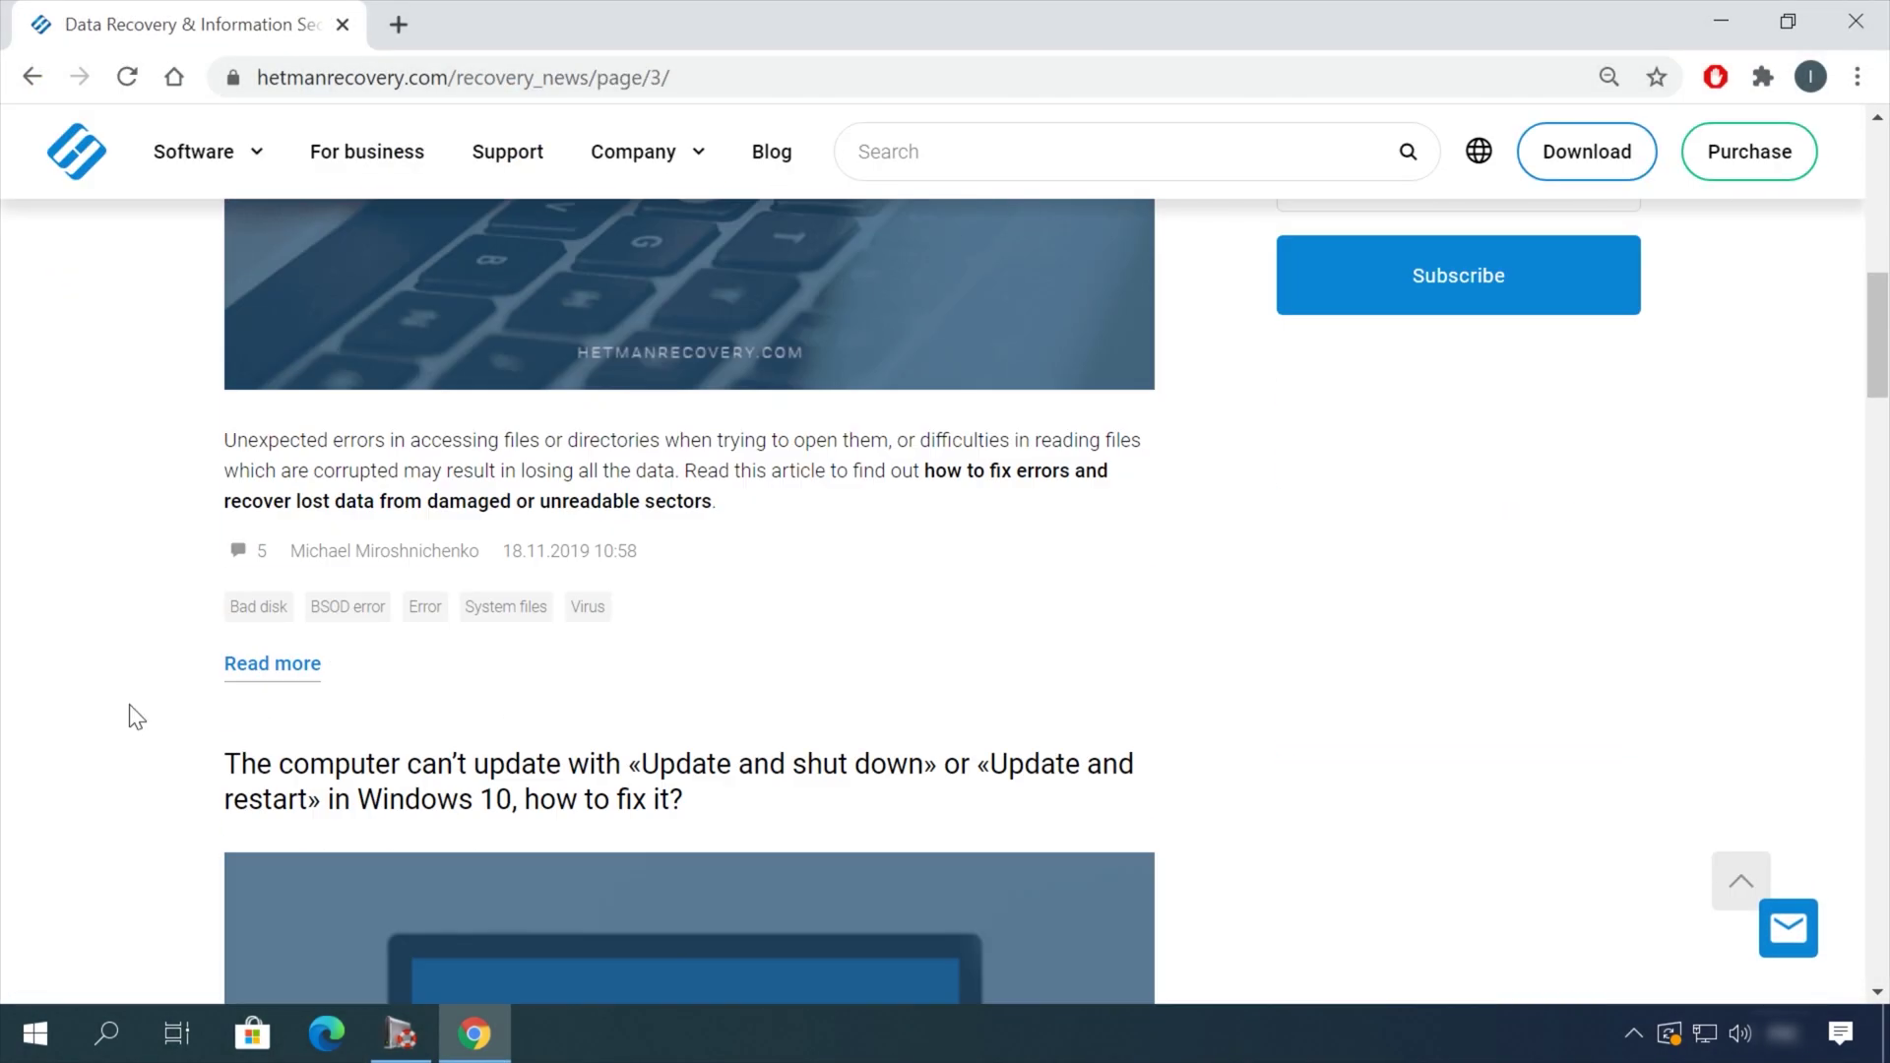
scroll(147, 699, down, 10)
click(854, 224)
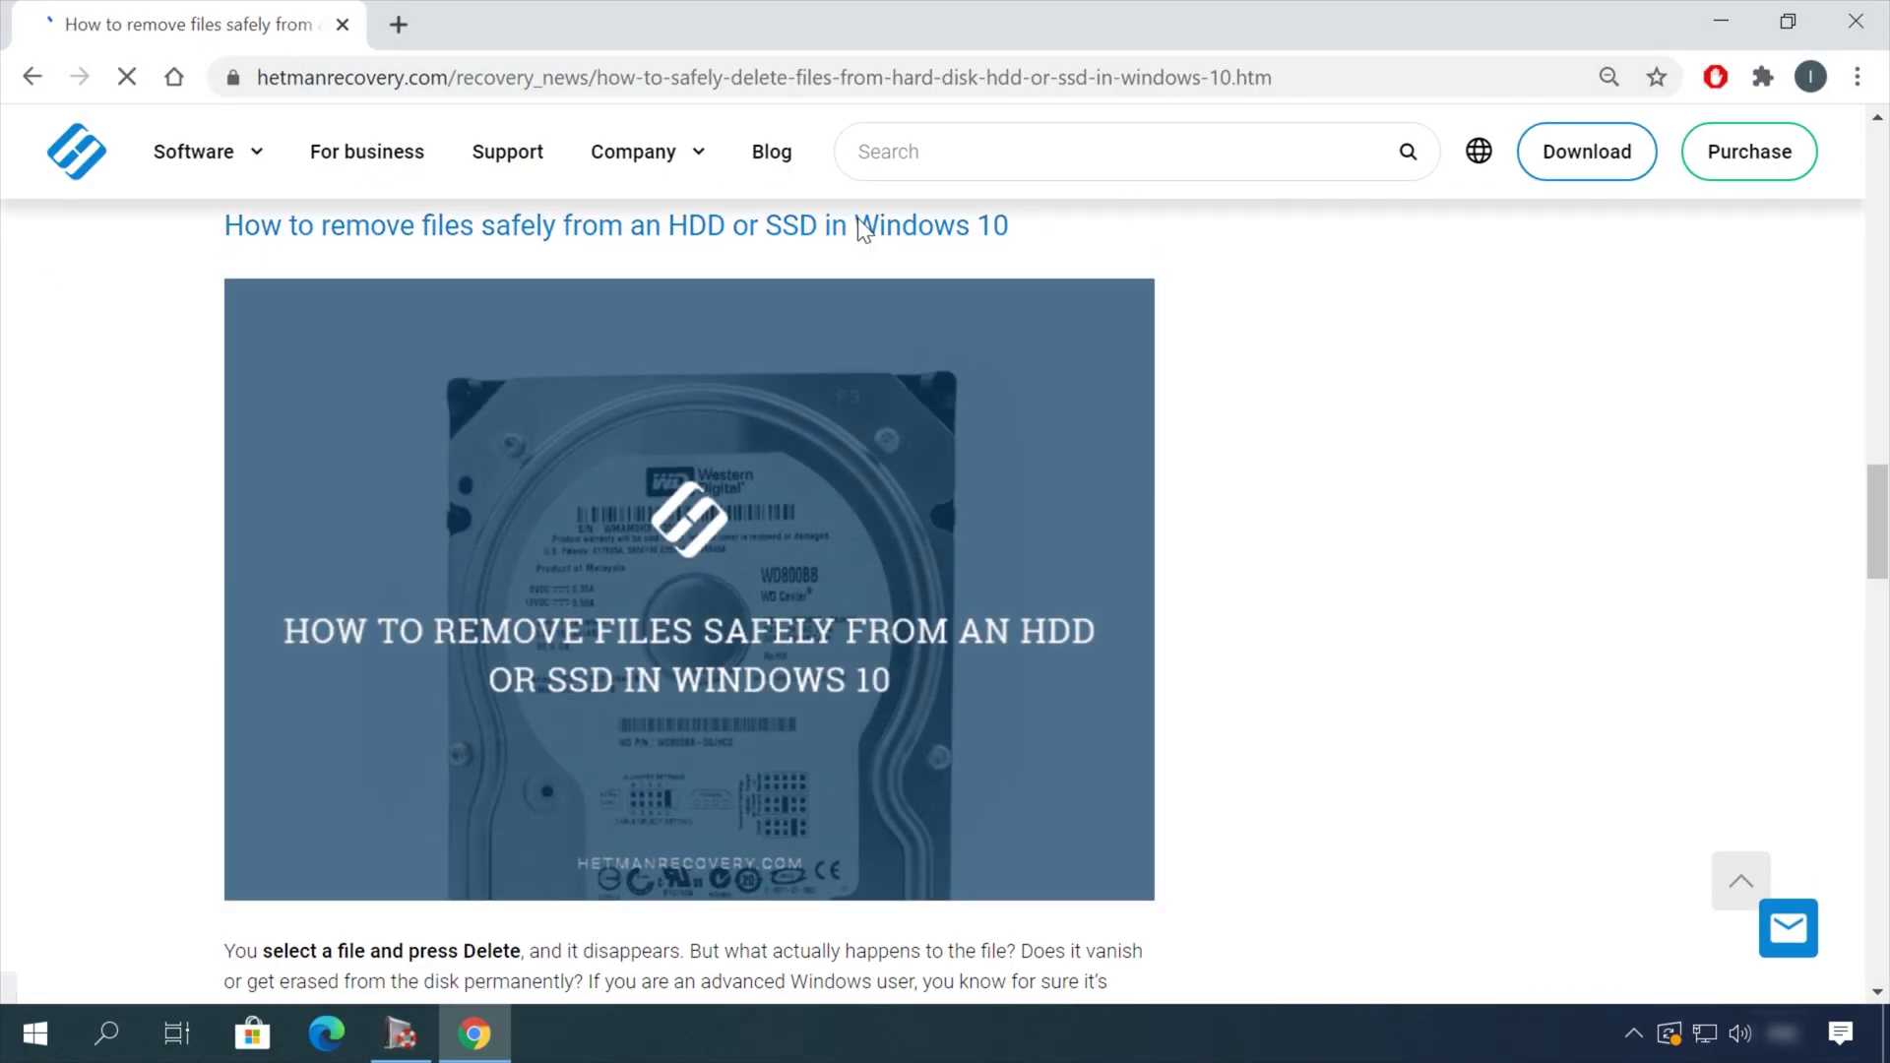
scroll(1139, 557, down, 20)
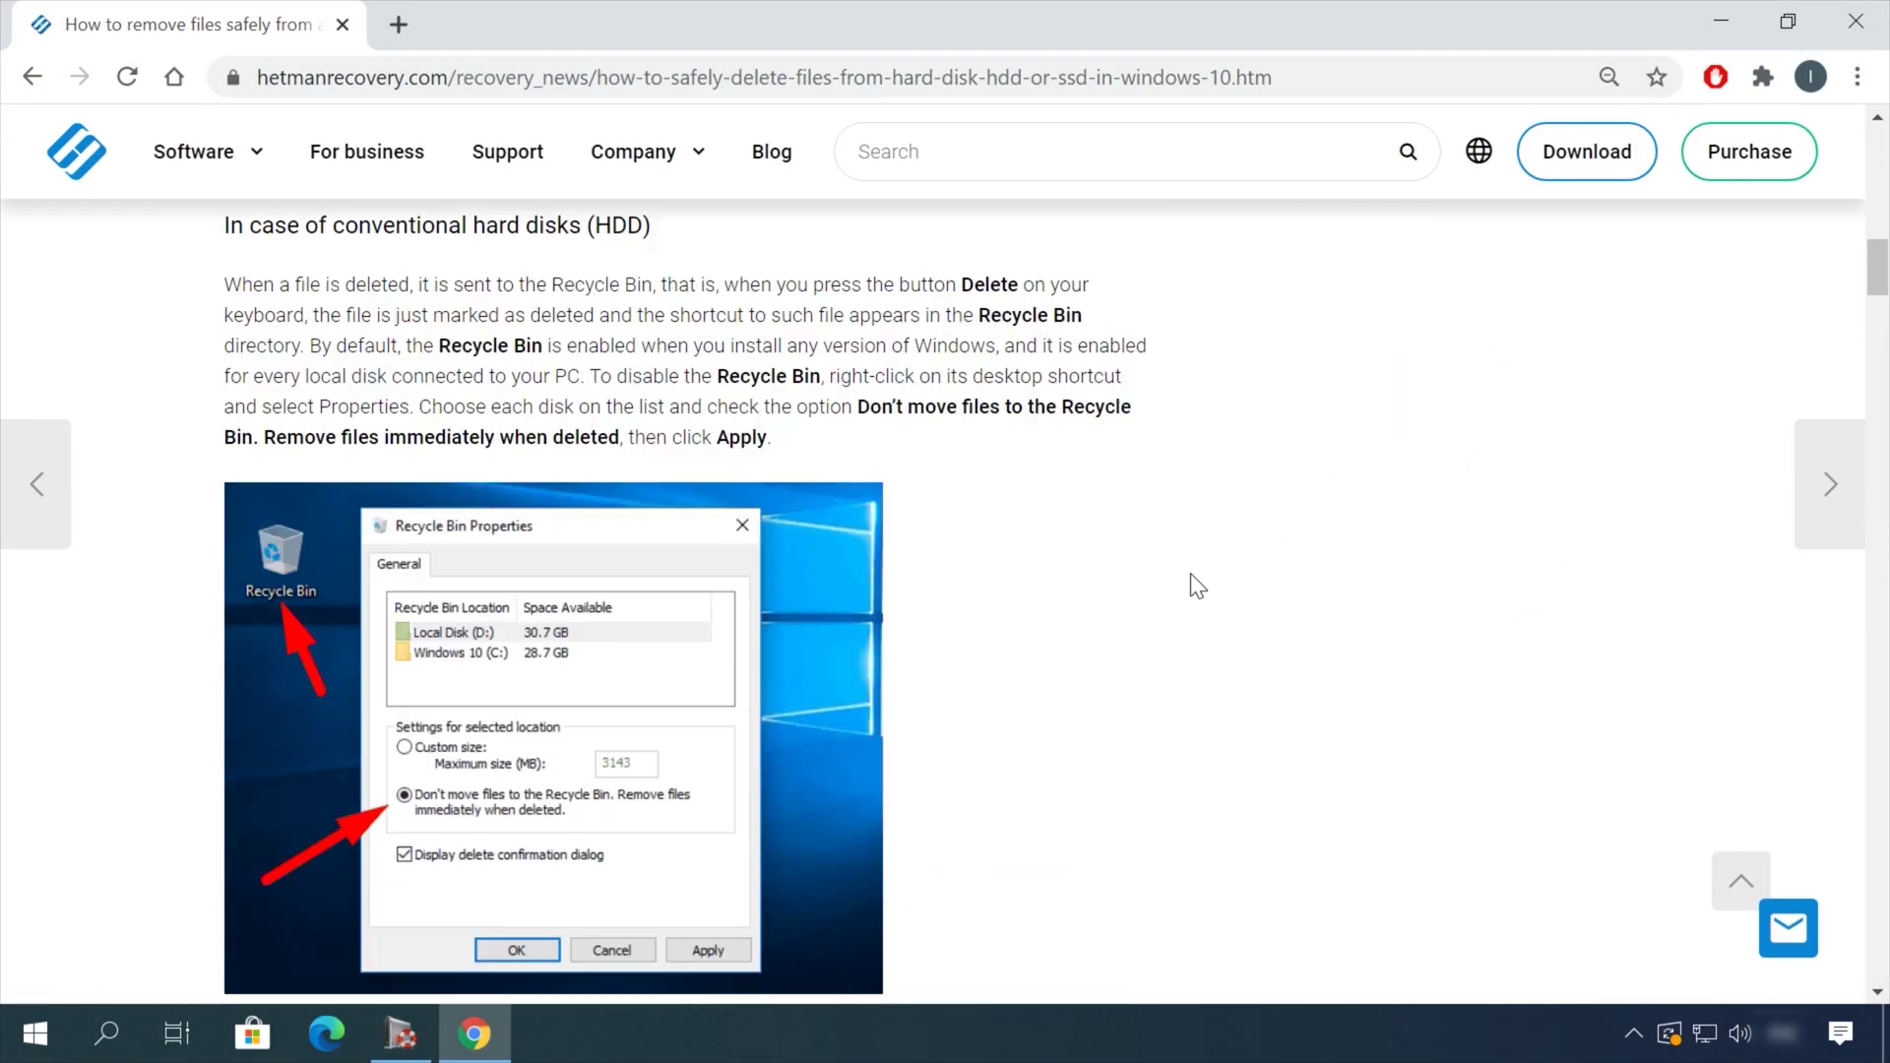
scroll(1190, 573, down, 20)
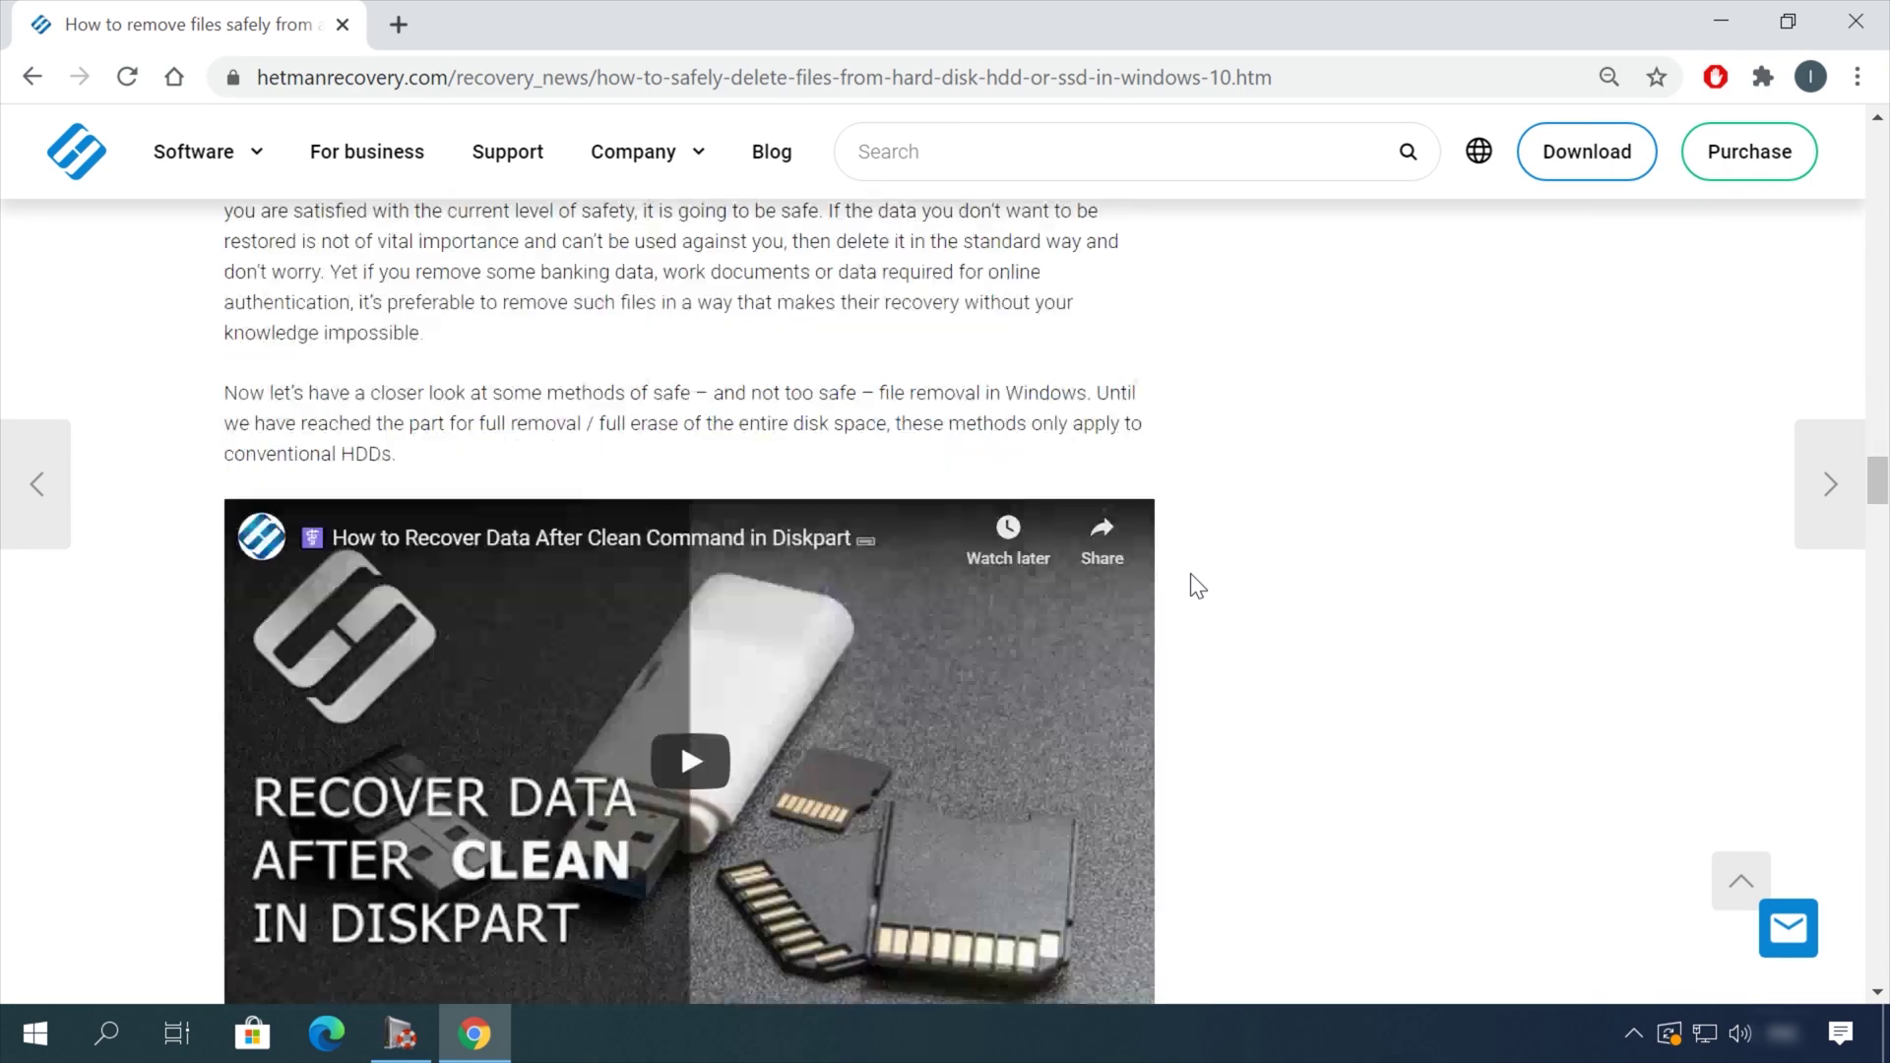
Step: Open the leave-a-message form and start typing 'He' in the message field
click(1789, 927)
click(1614, 593)
click(1579, 664)
click(1585, 736)
text(He)
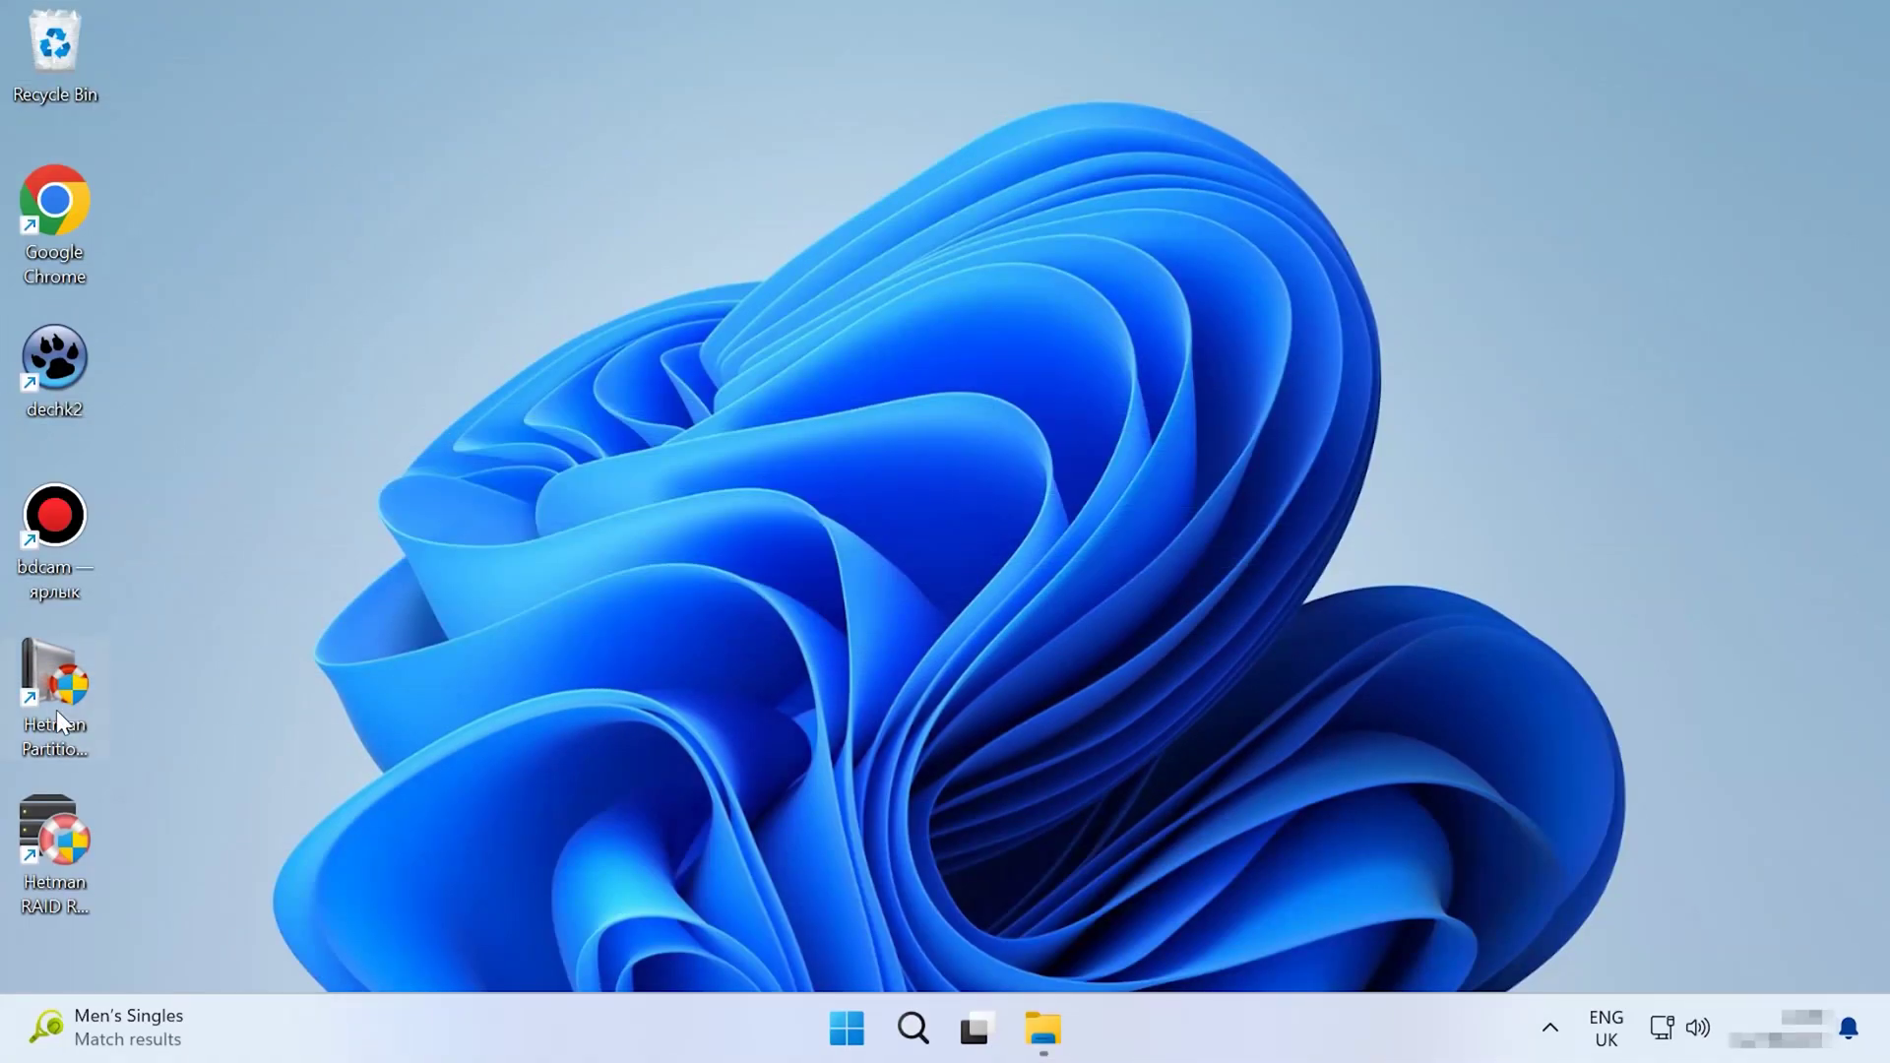
Step: Launch Hetman Partition Recovery and run a fast scan of Local Disk (H:) on Disk 4
double_click(57, 713)
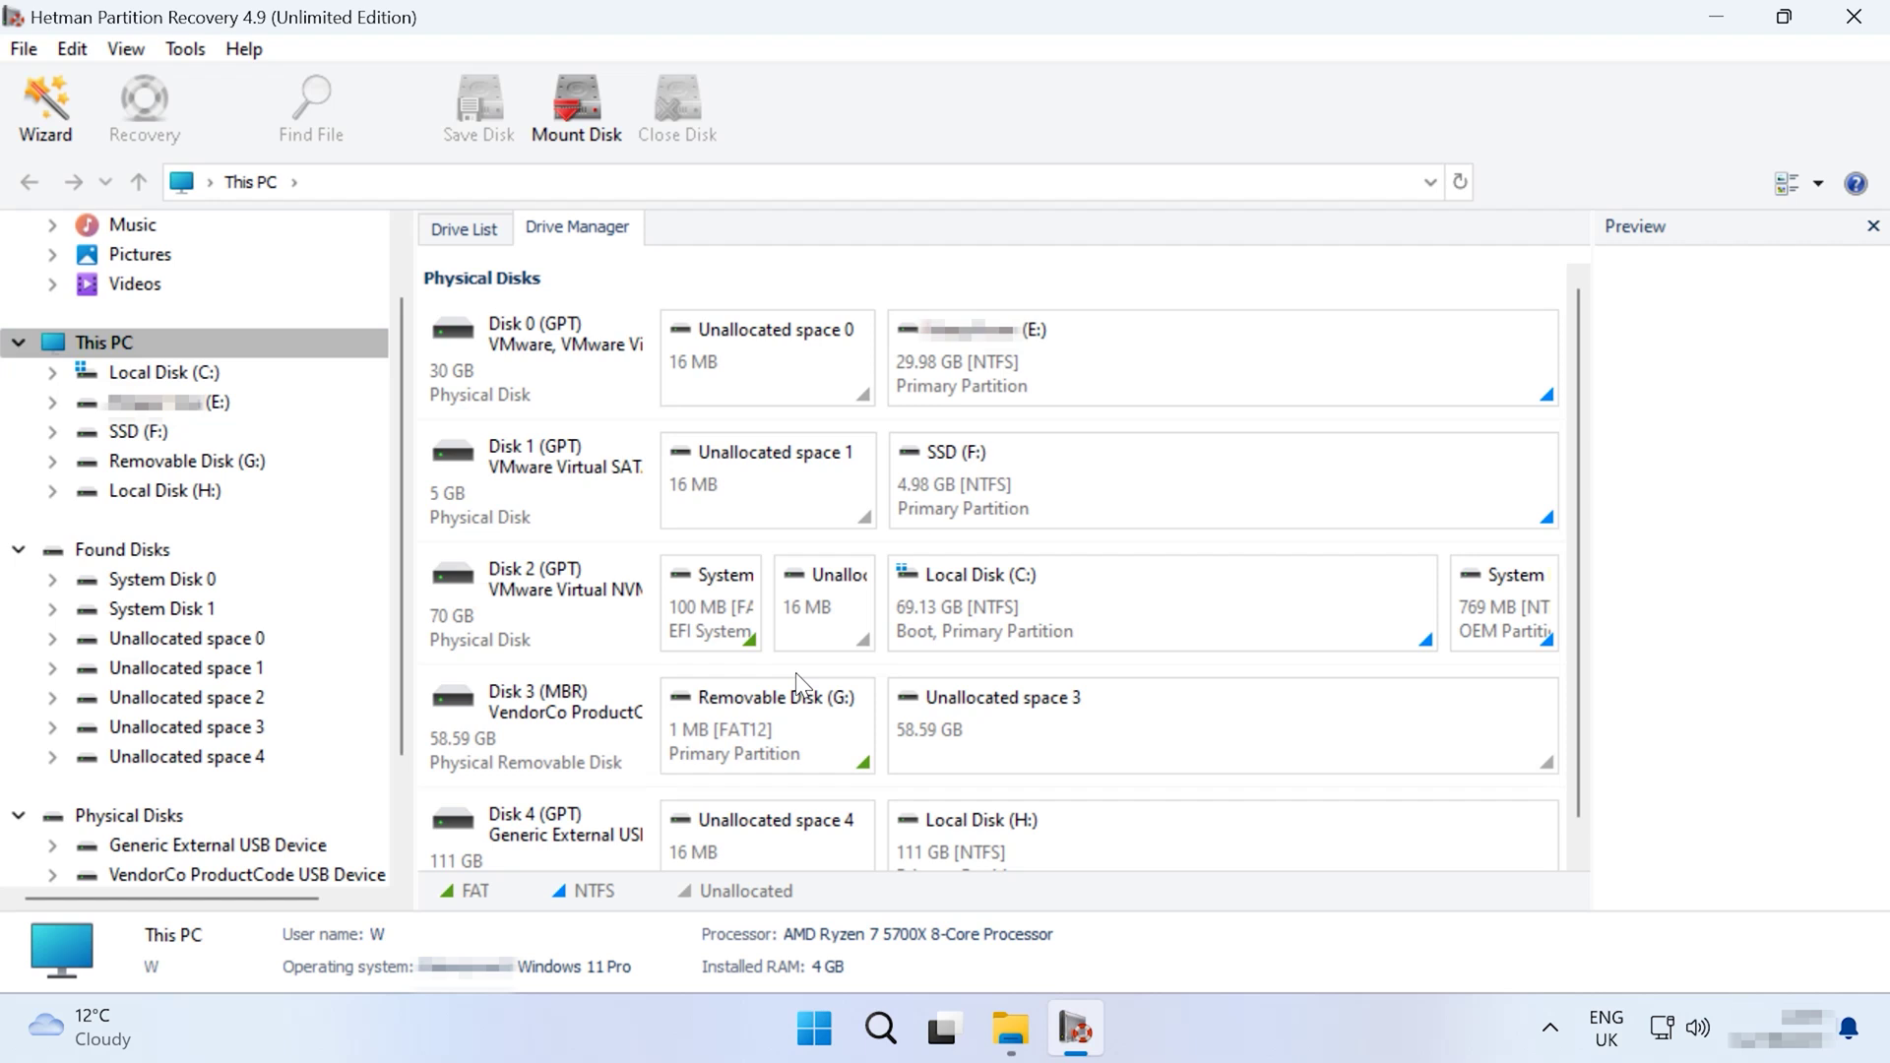
click(532, 816)
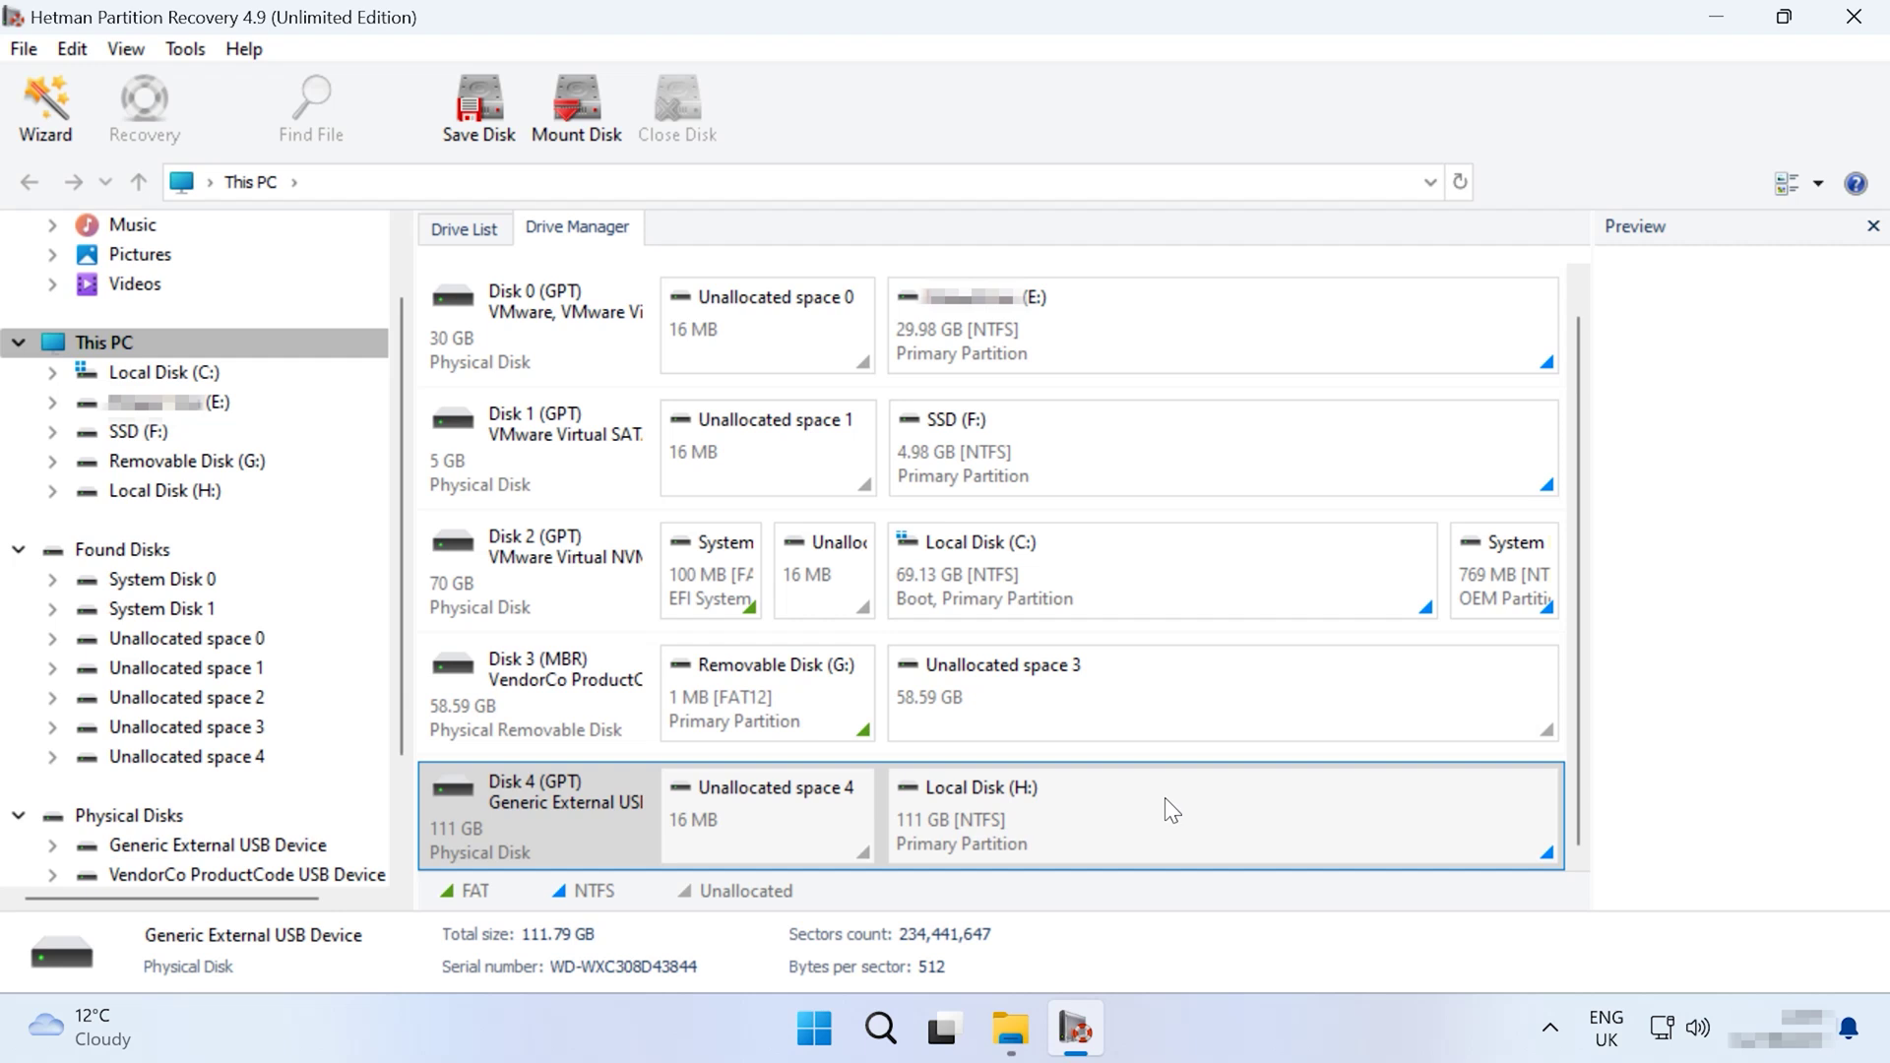
right_click(1191, 815)
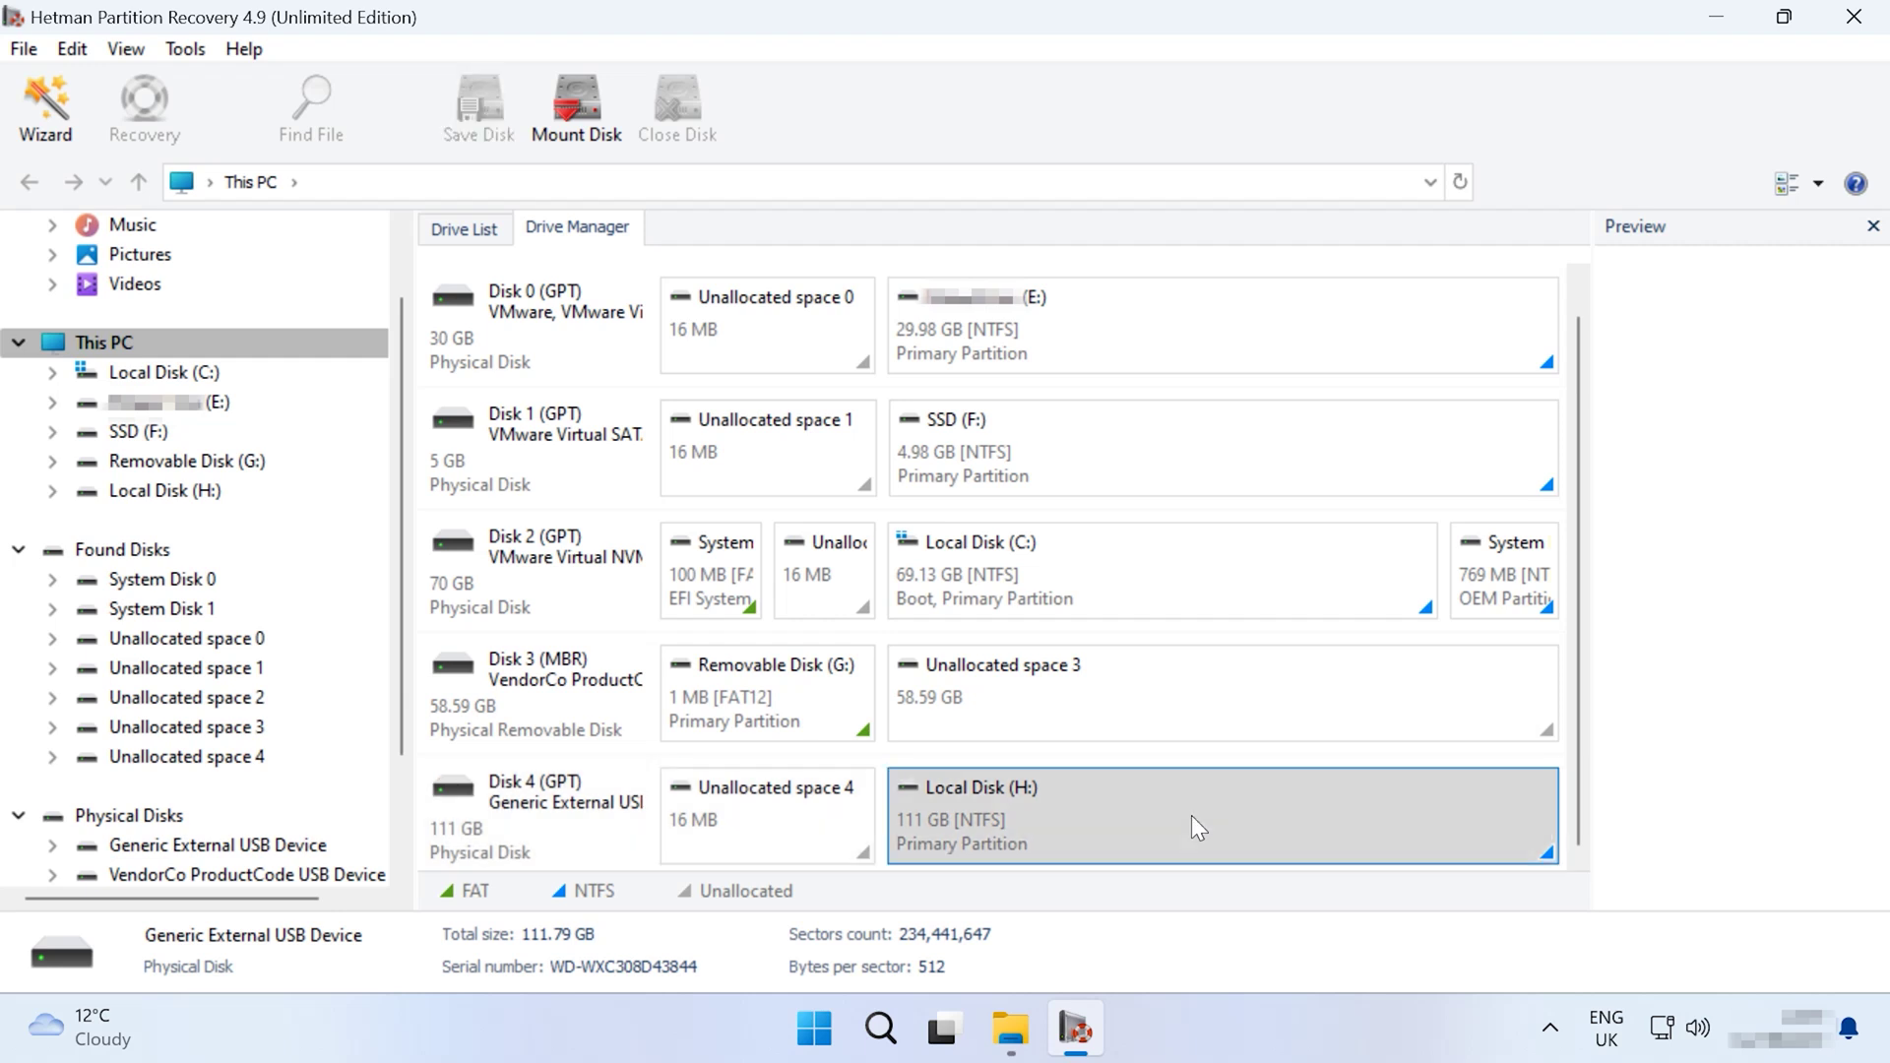
click(1270, 547)
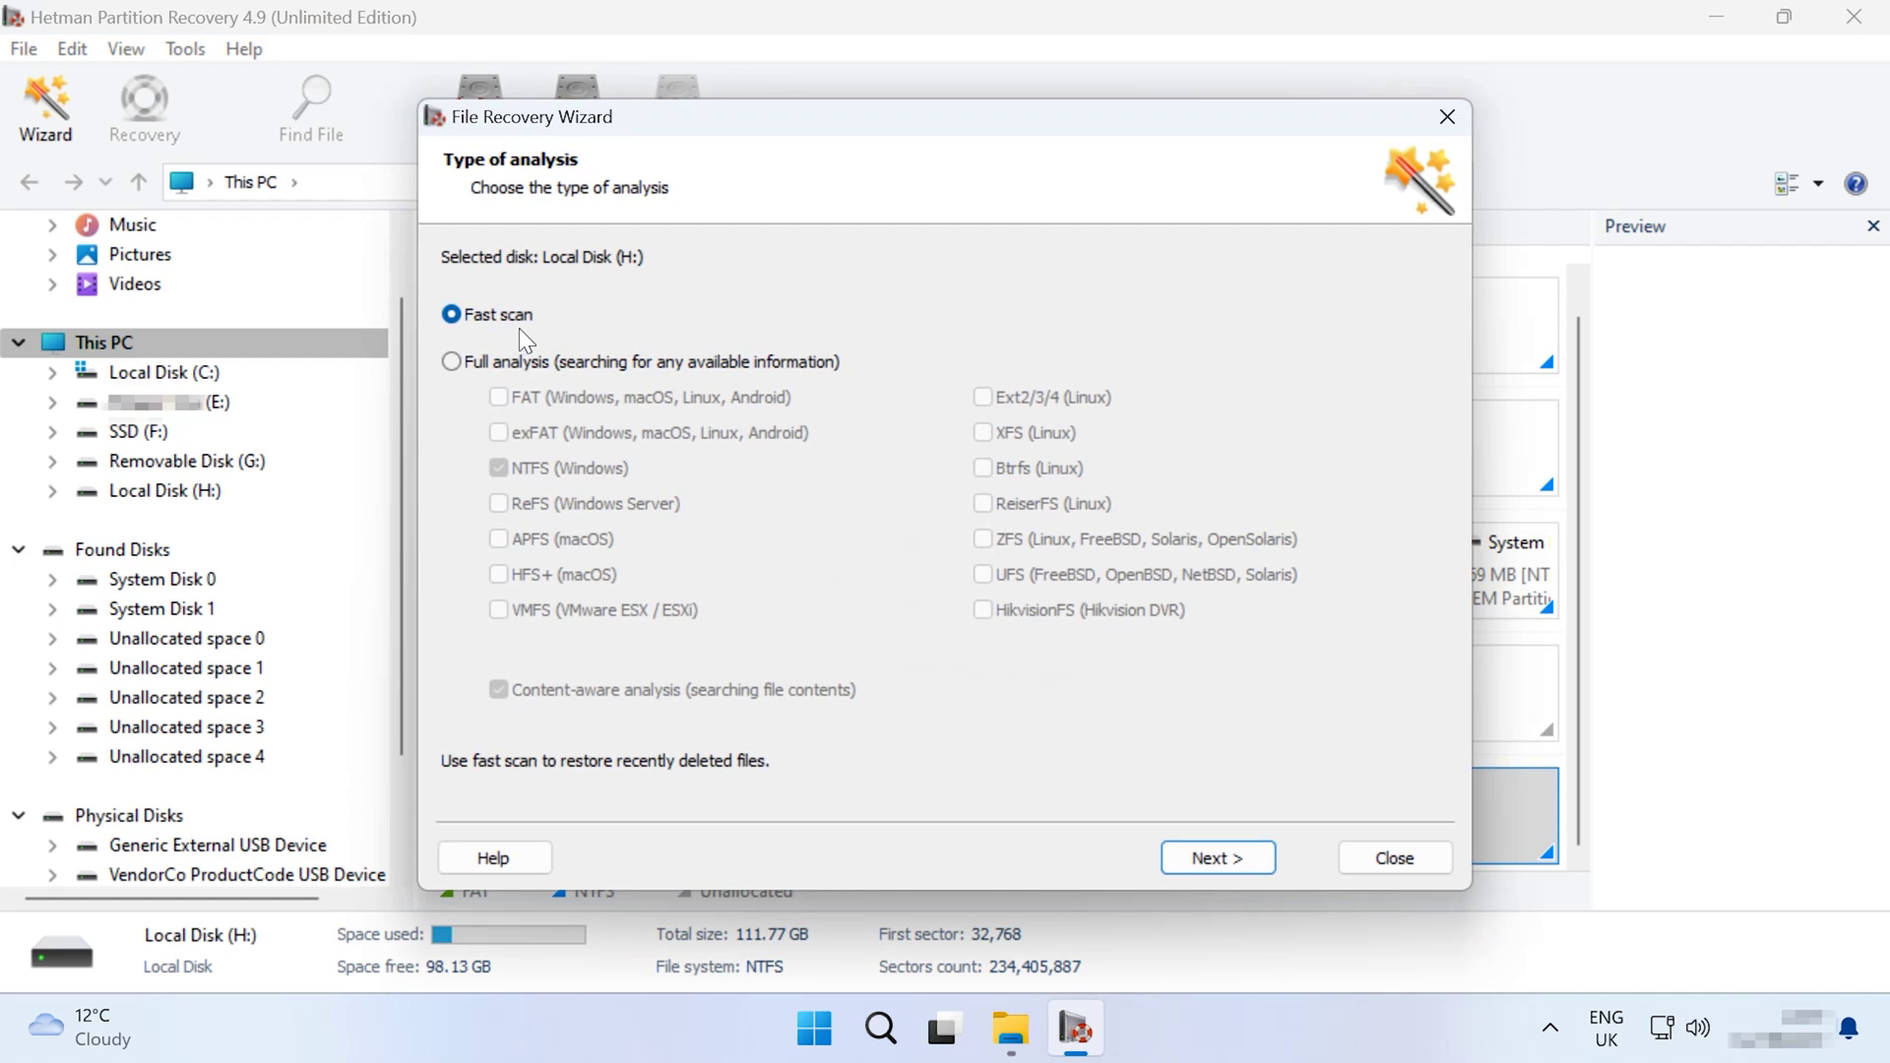
click(502, 362)
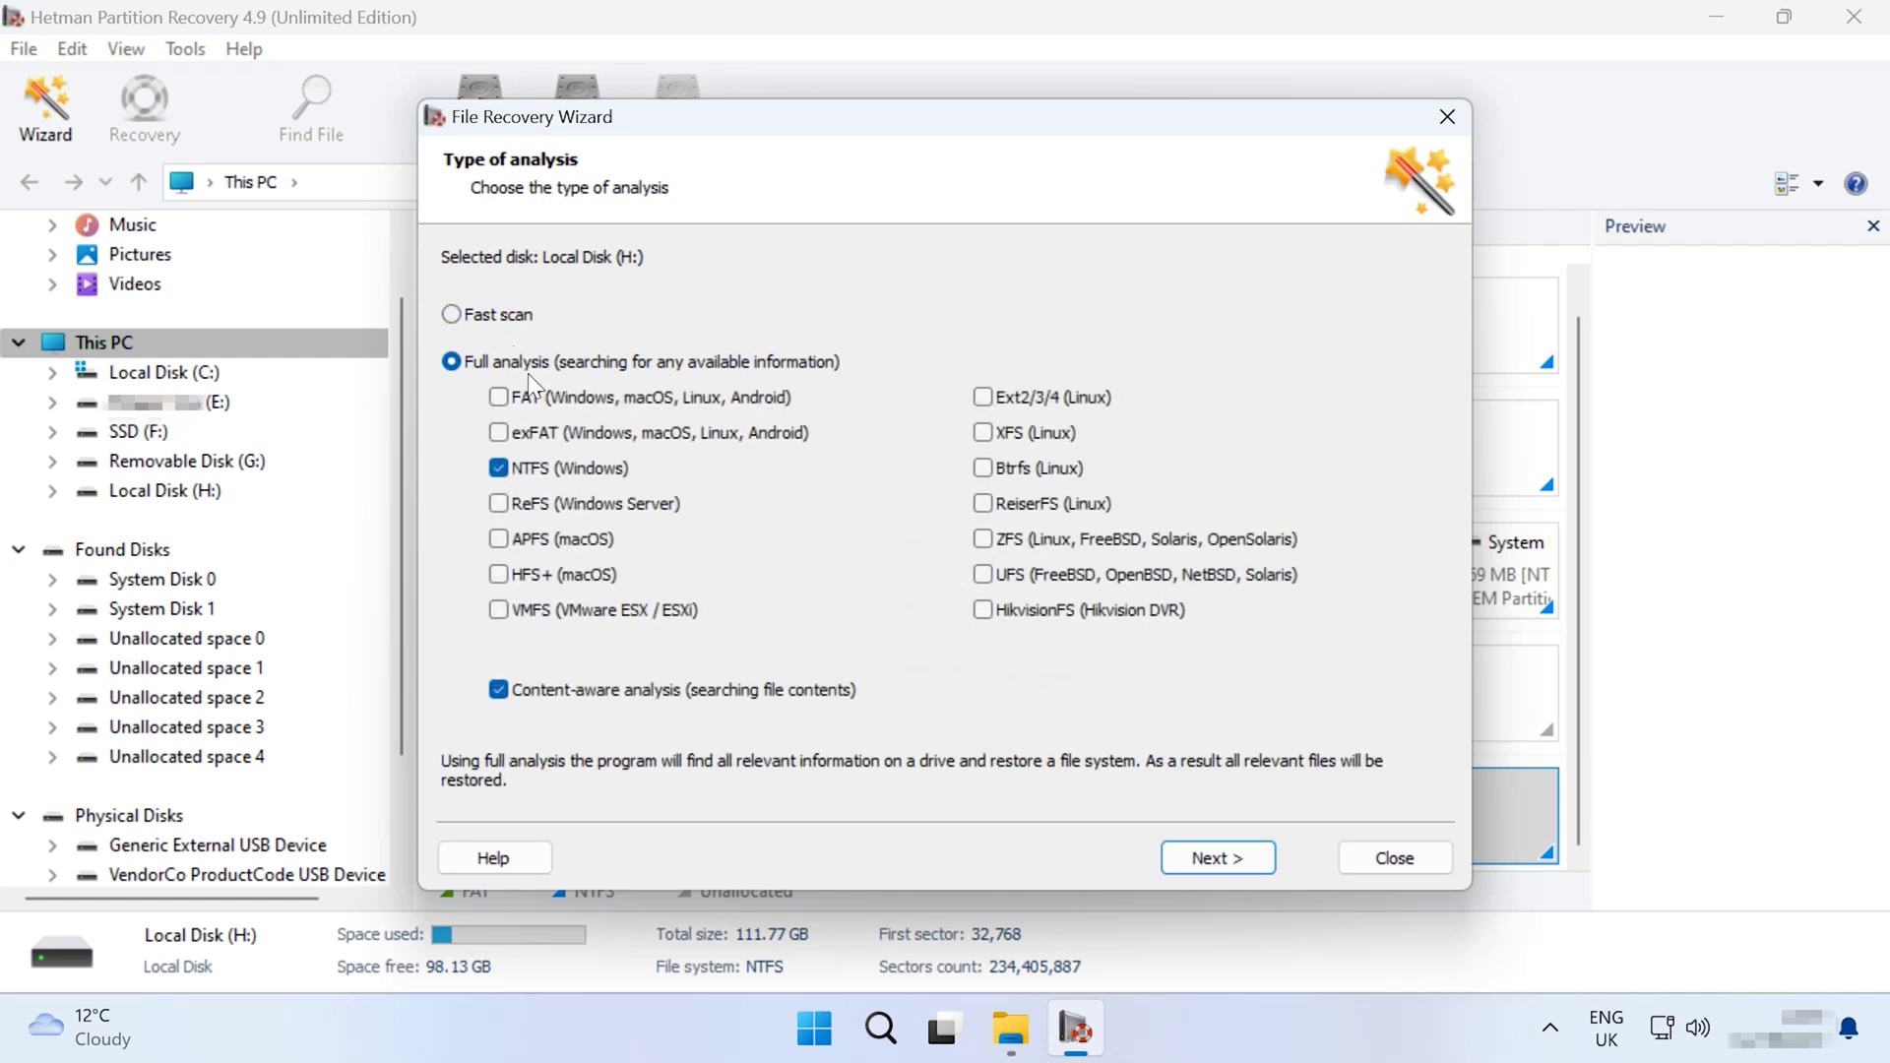
click(517, 316)
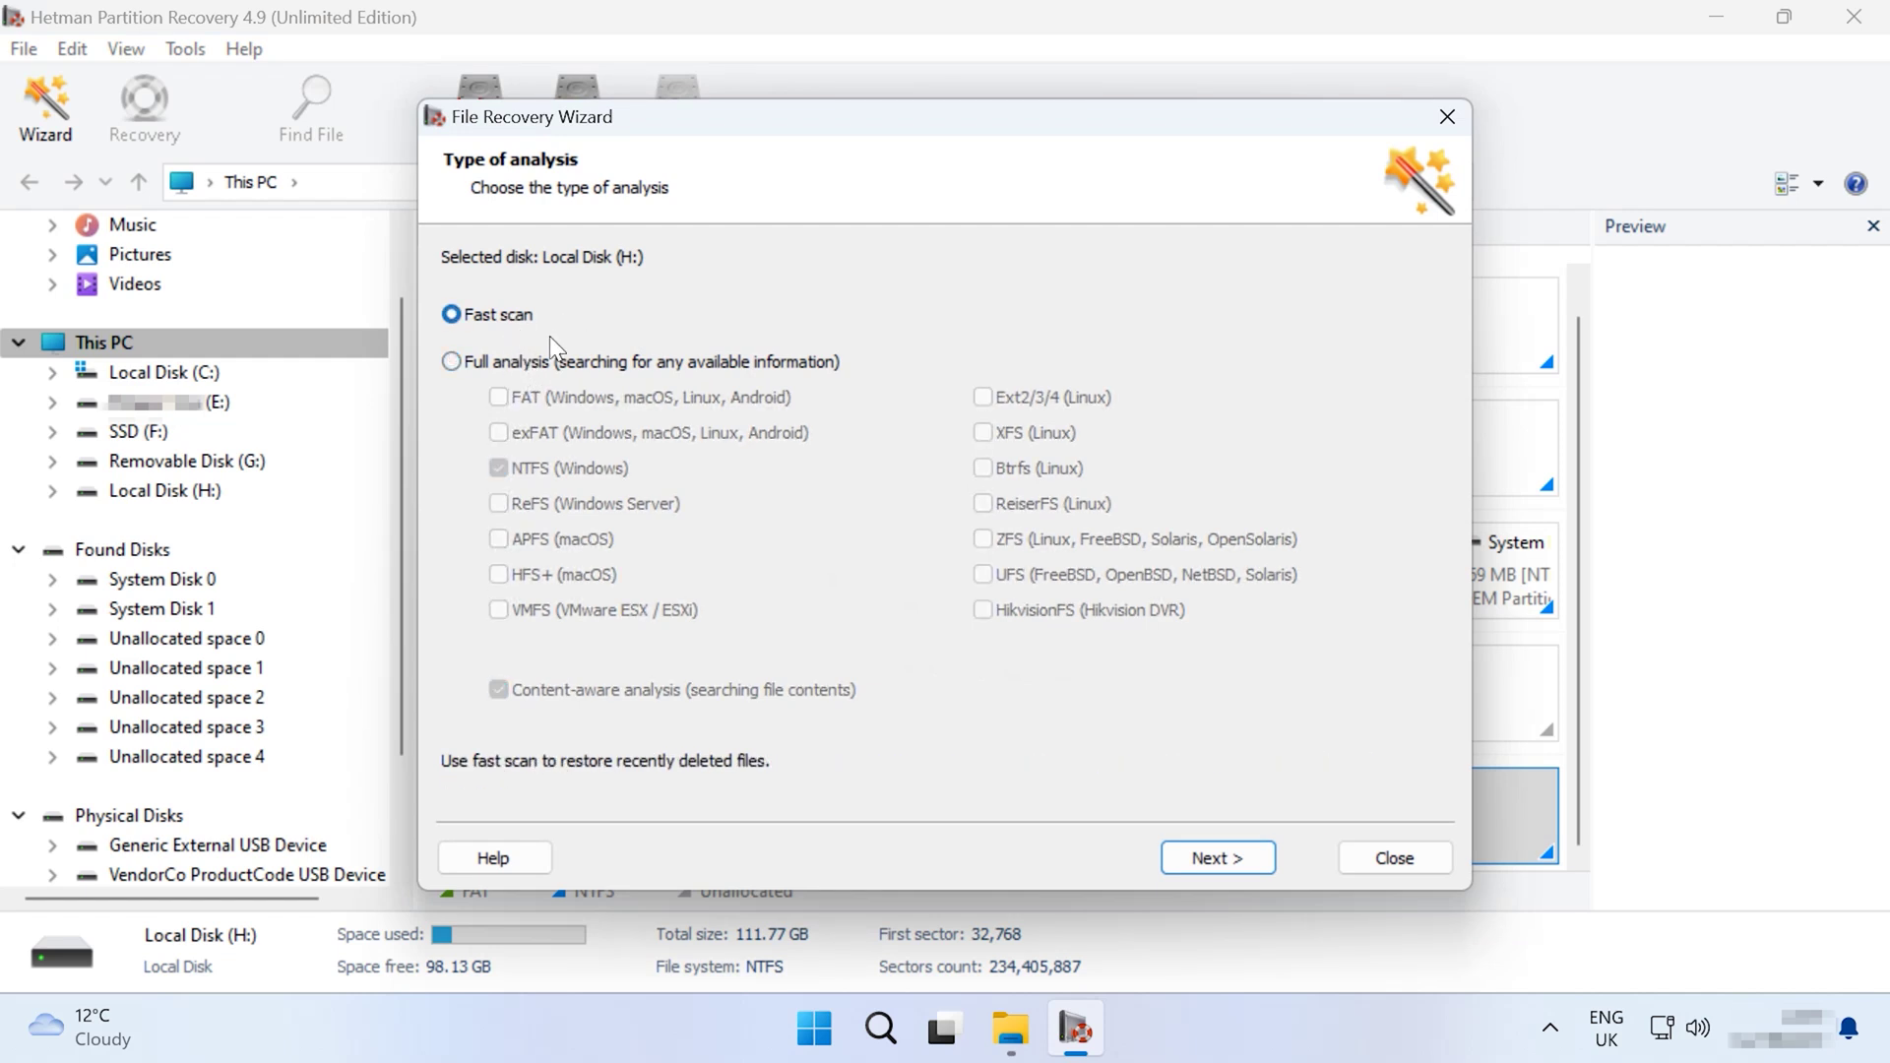
click(1211, 860)
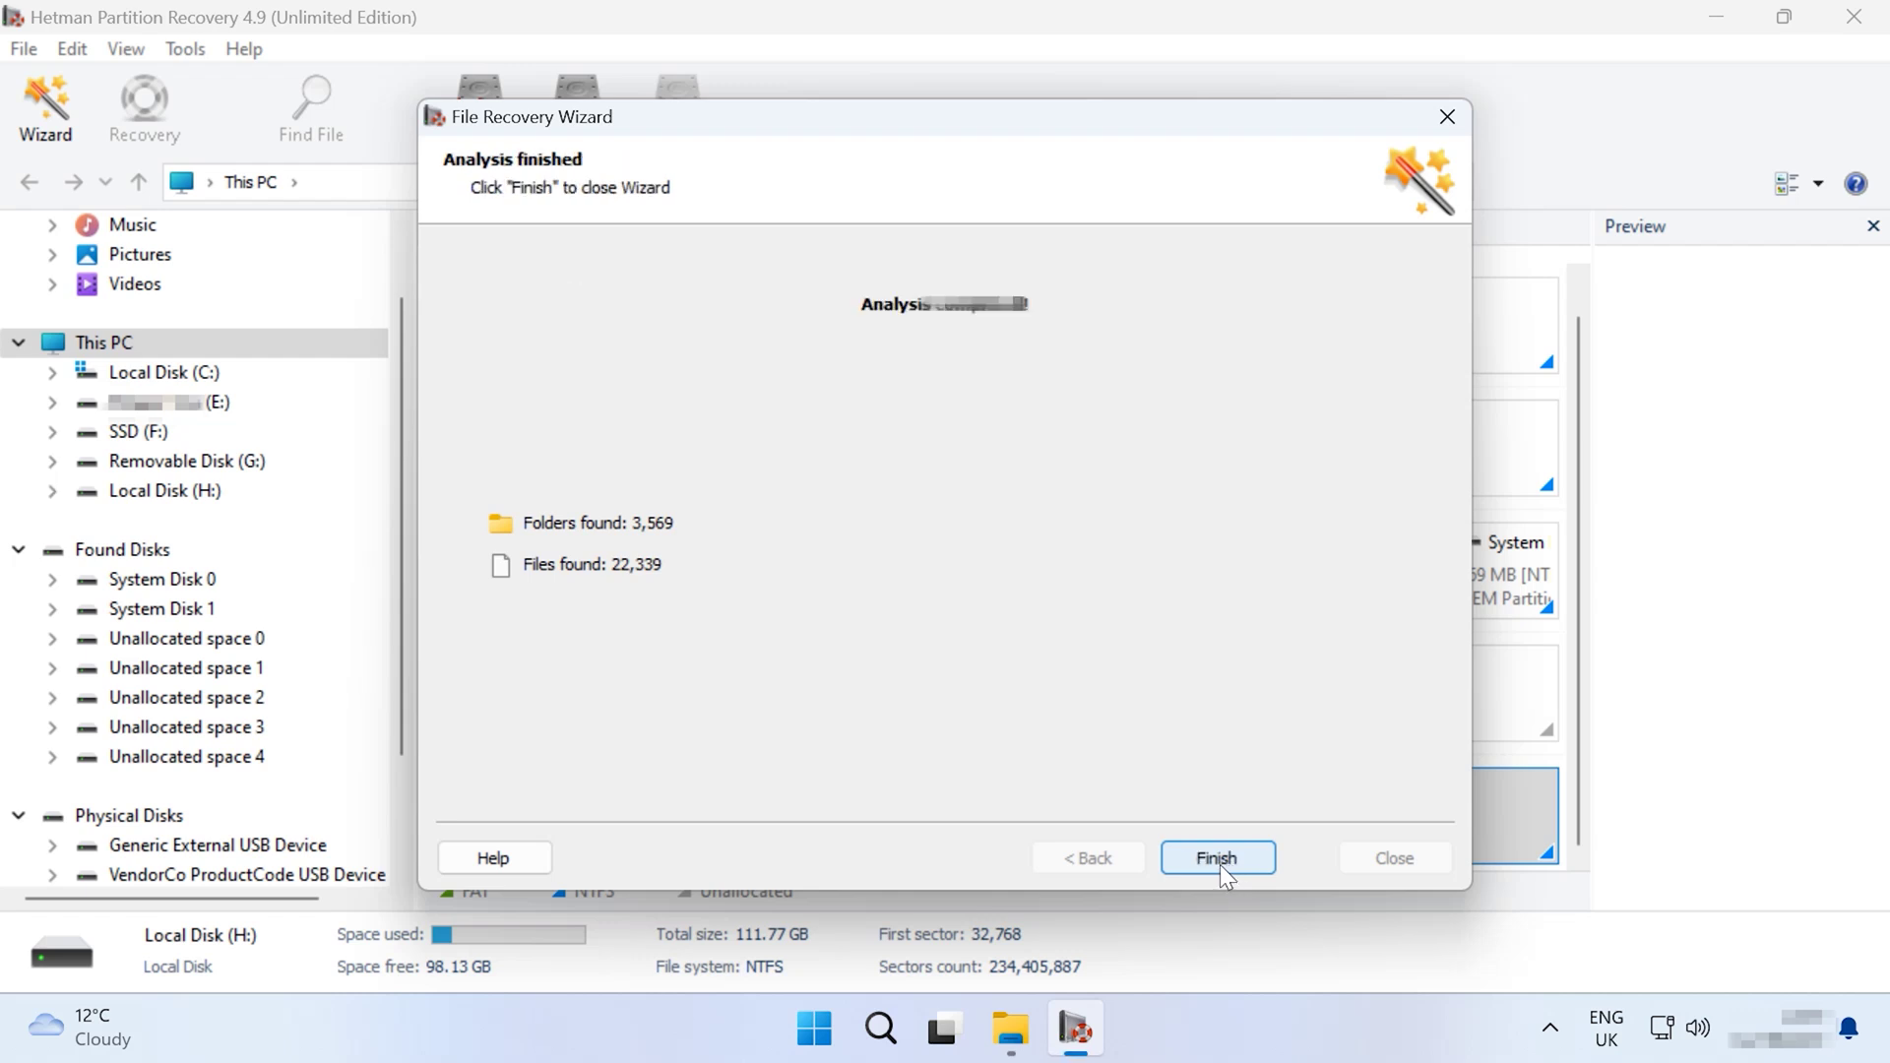
Step: Open the data folder on H: and select the images 188.jpg to 195.jpg
click(1219, 864)
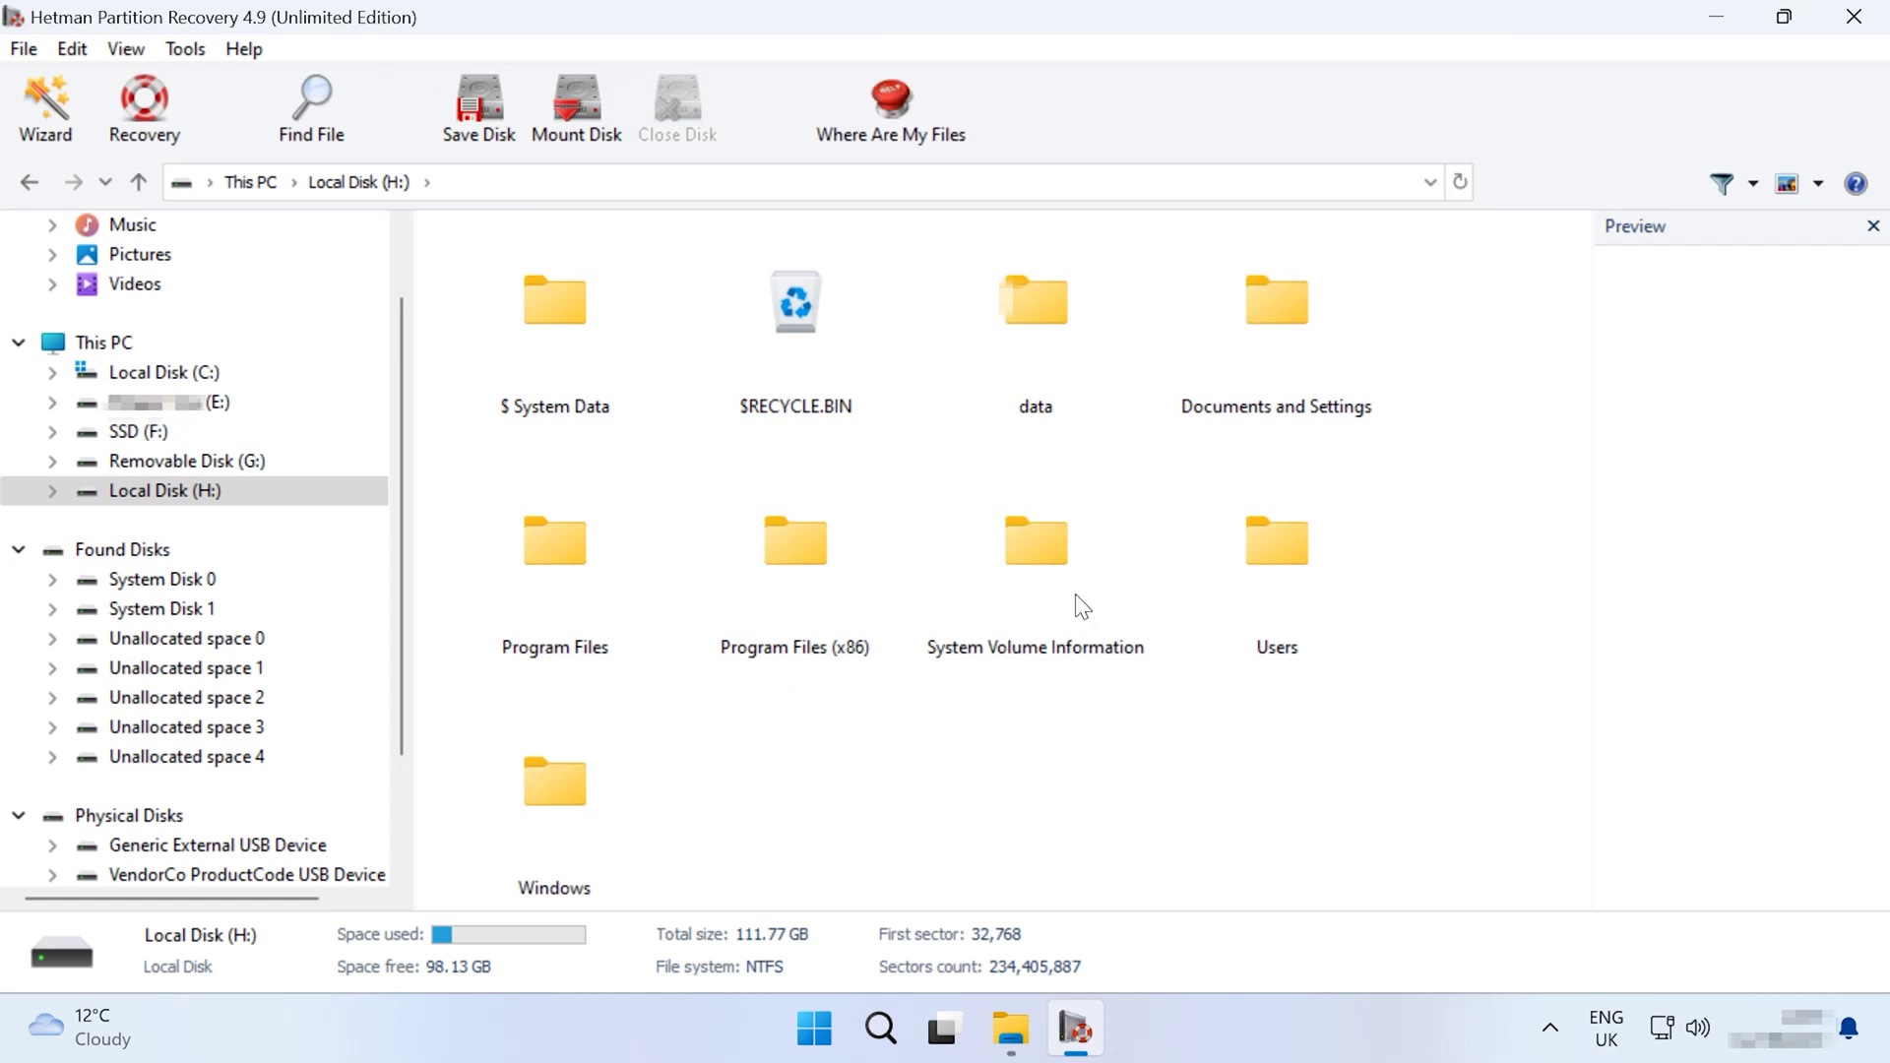
double_click(1066, 333)
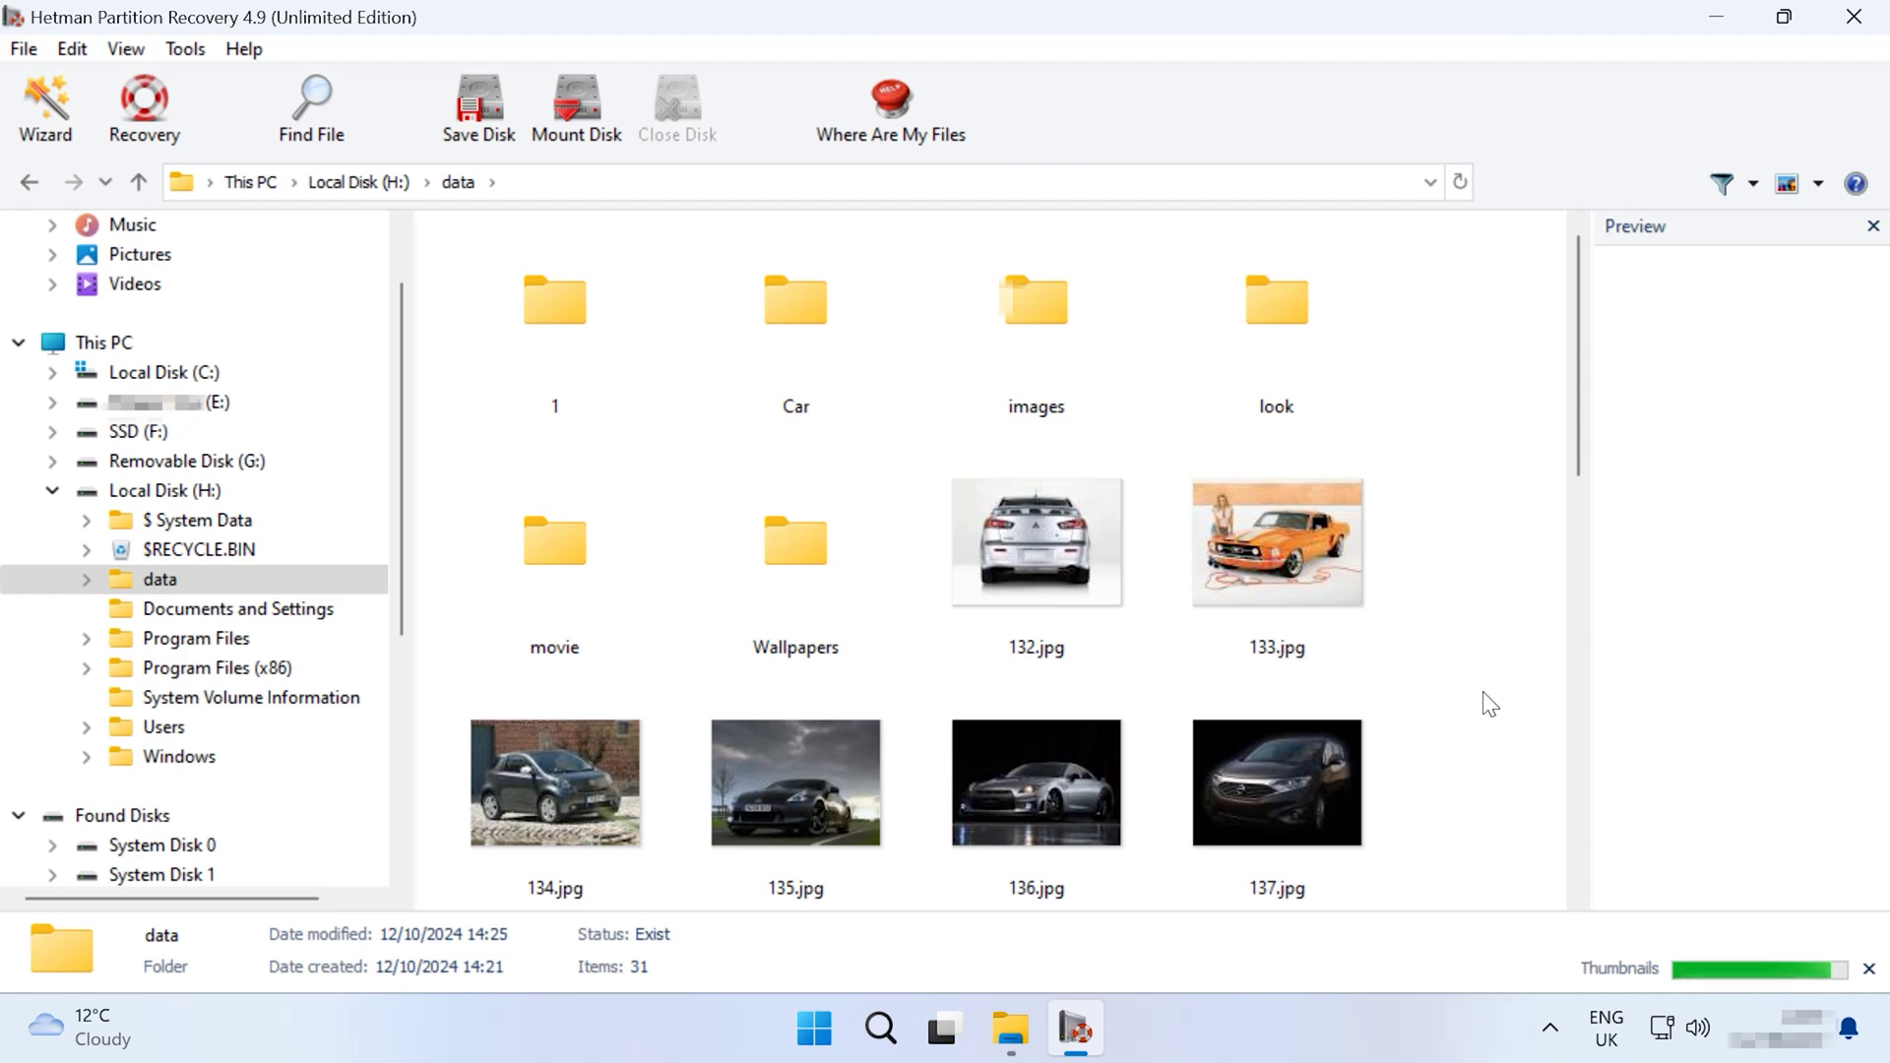
scroll(1489, 705, down, 8)
scroll(1490, 704, up, 5)
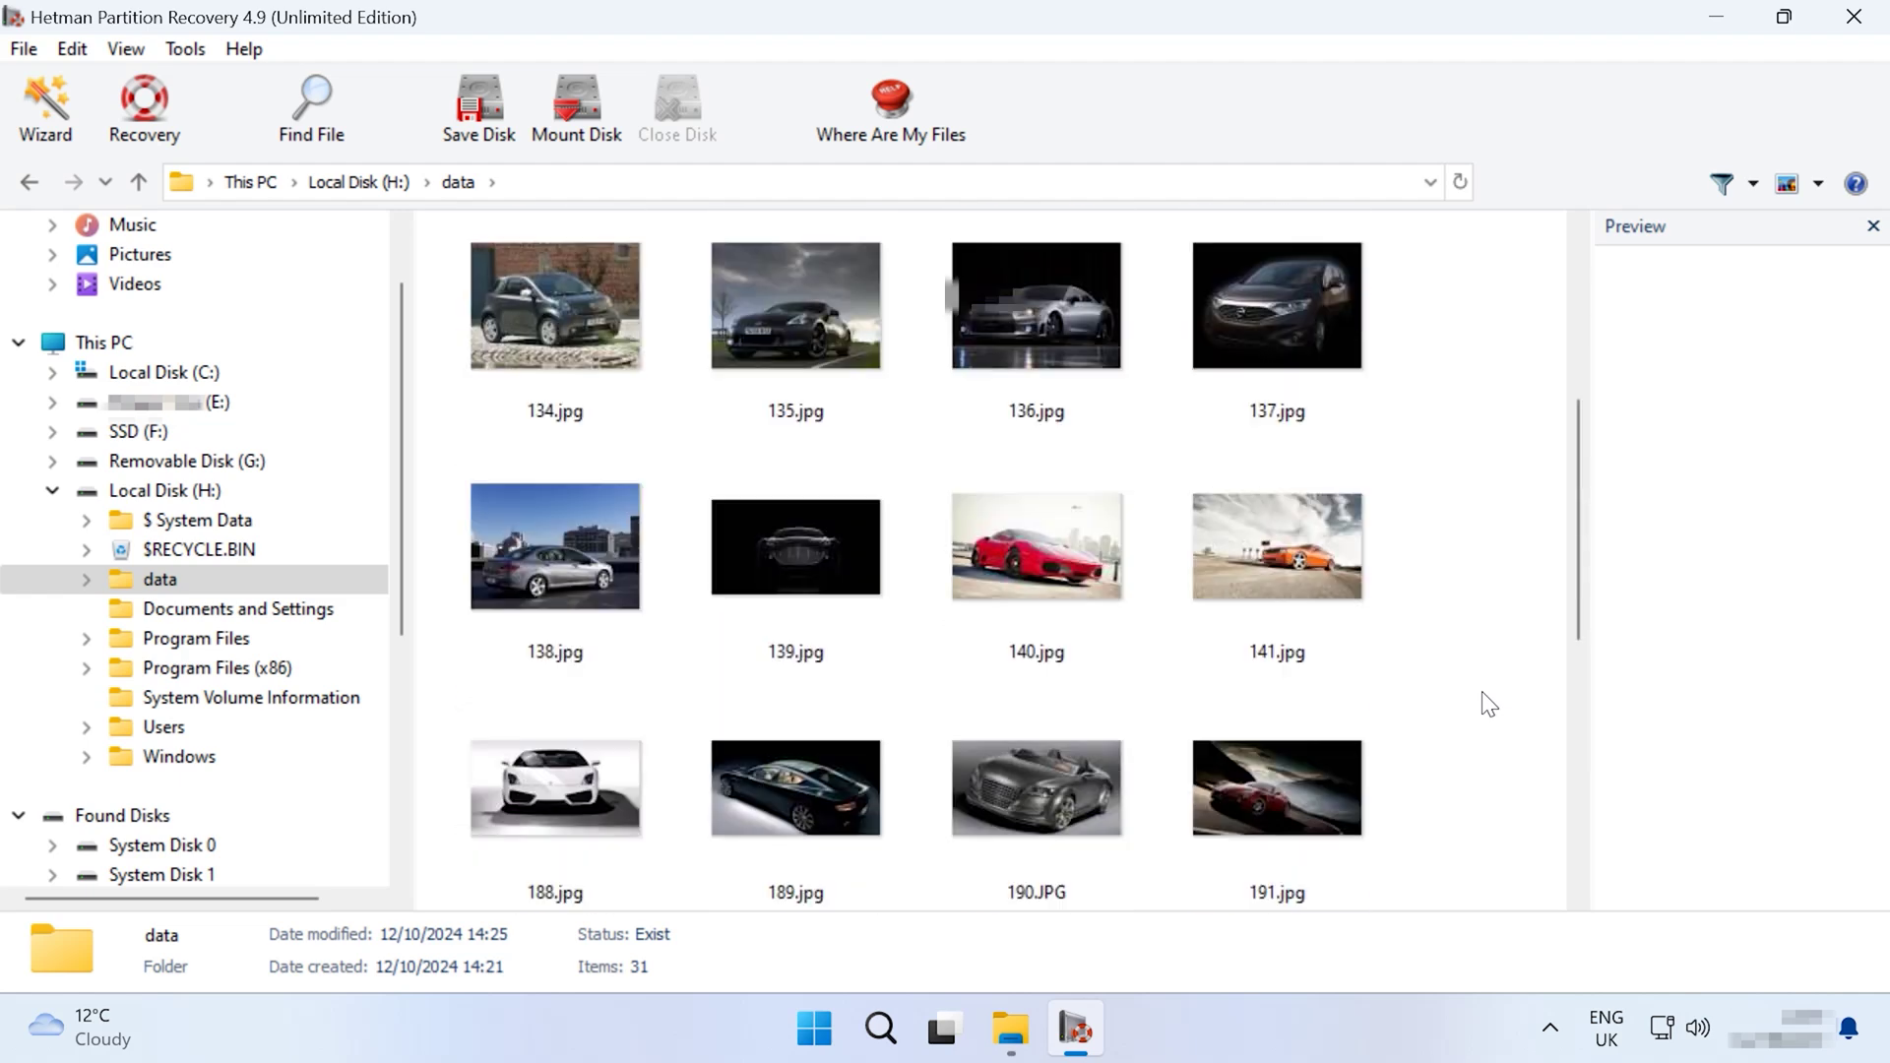
scroll(1487, 705, down, 3)
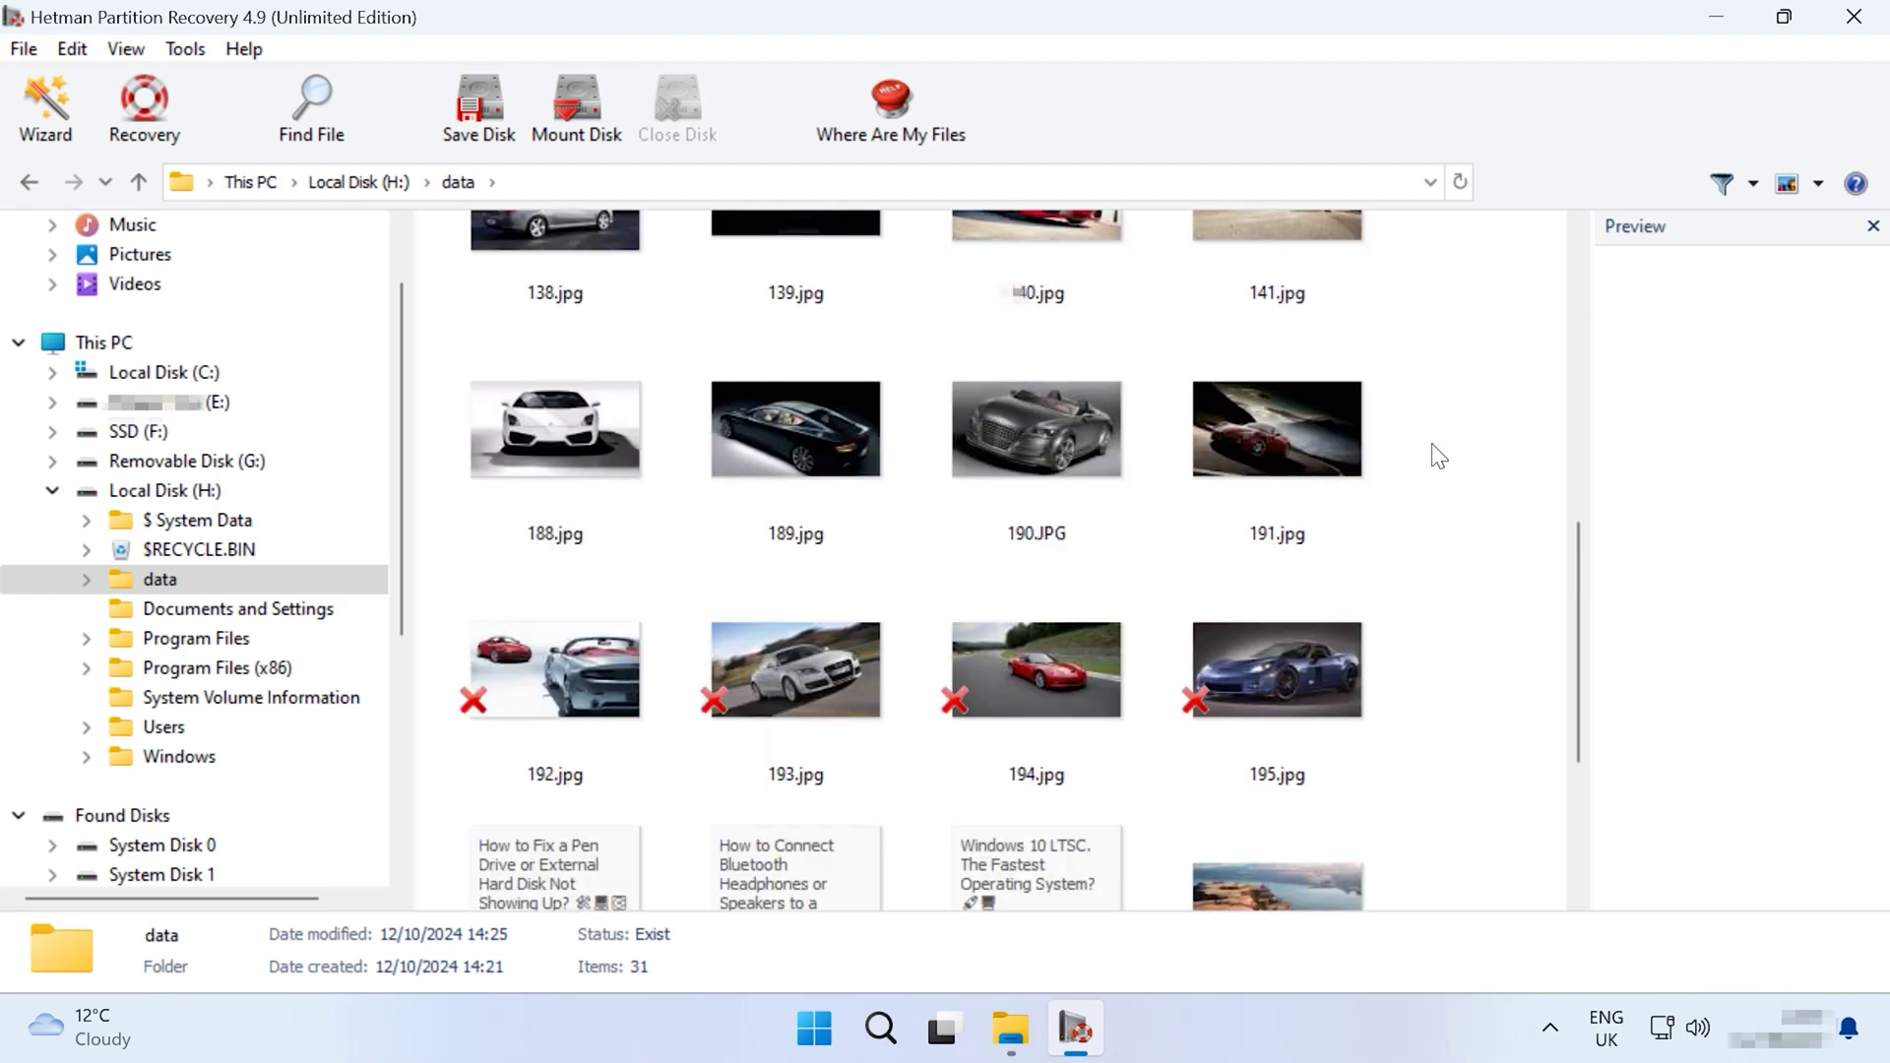
drag(1462, 418, 533, 693)
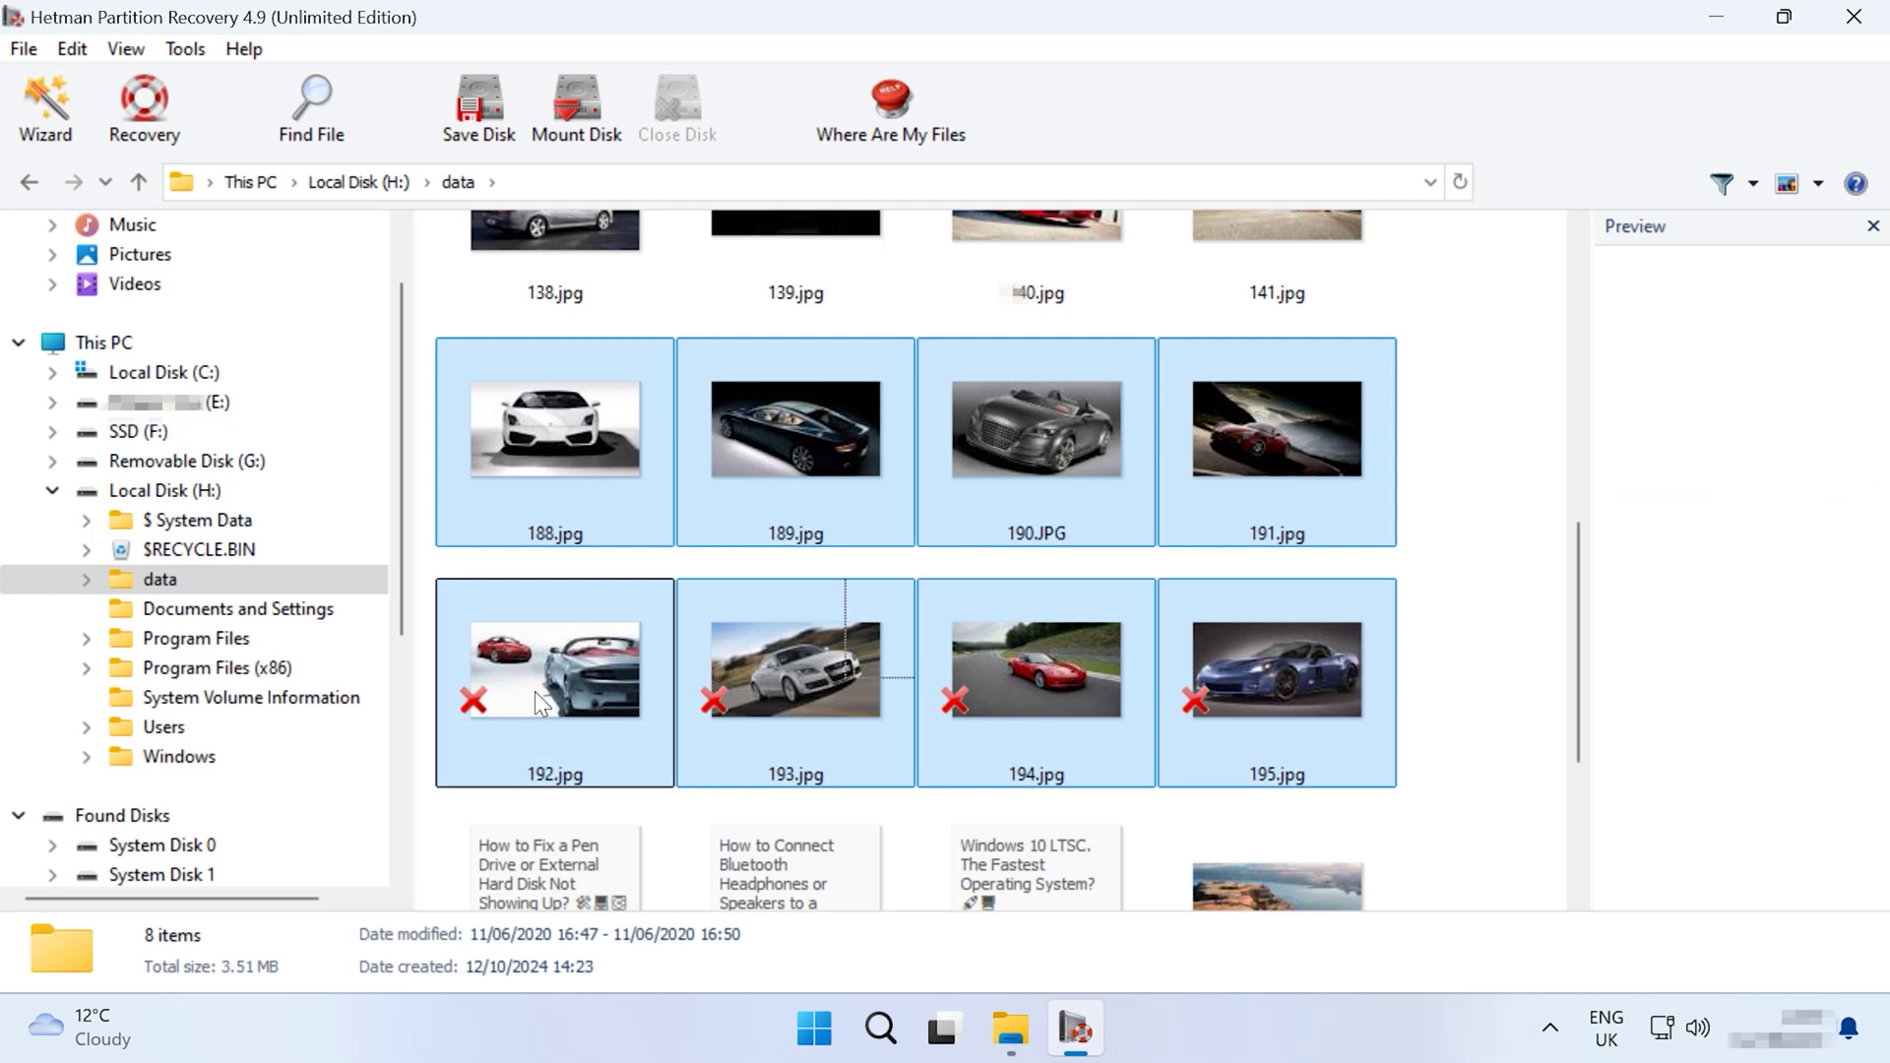
Step: Recover the selected images to the hard disk at C:\30
click(133, 134)
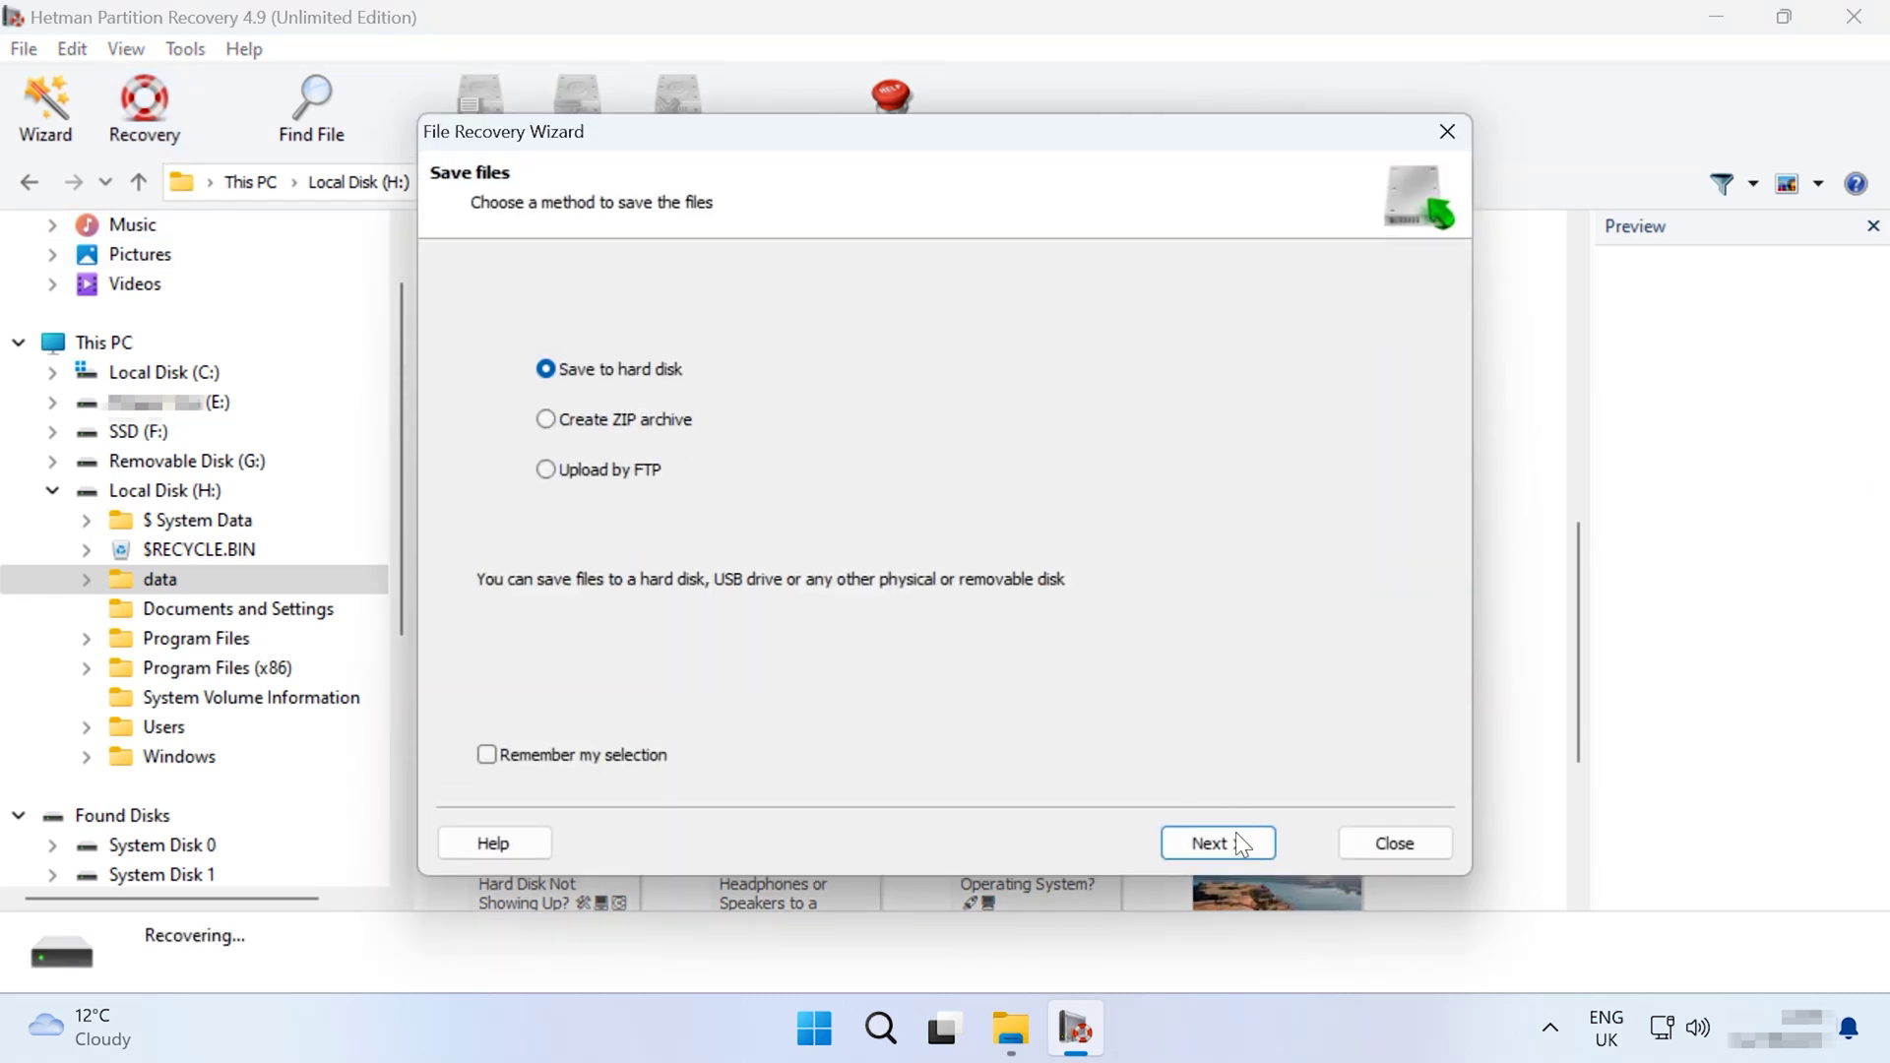
click(1236, 841)
click(586, 346)
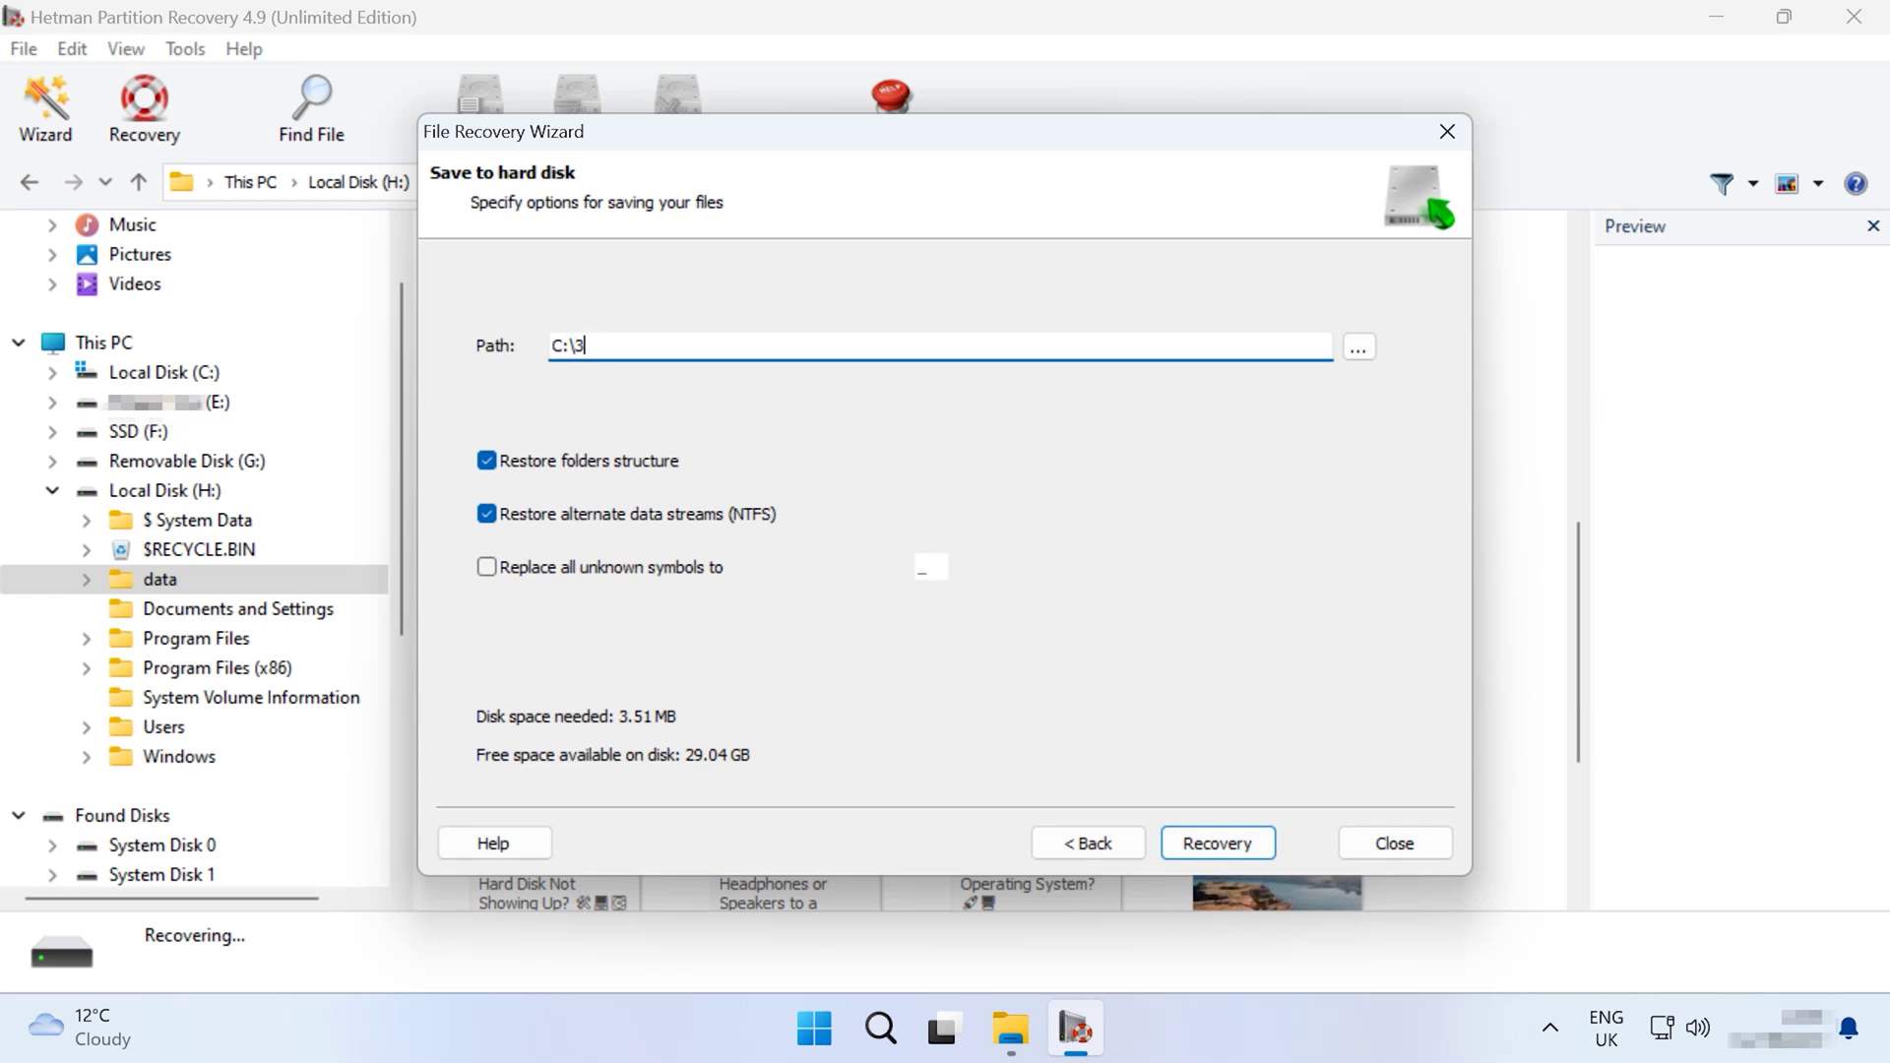
click(1225, 844)
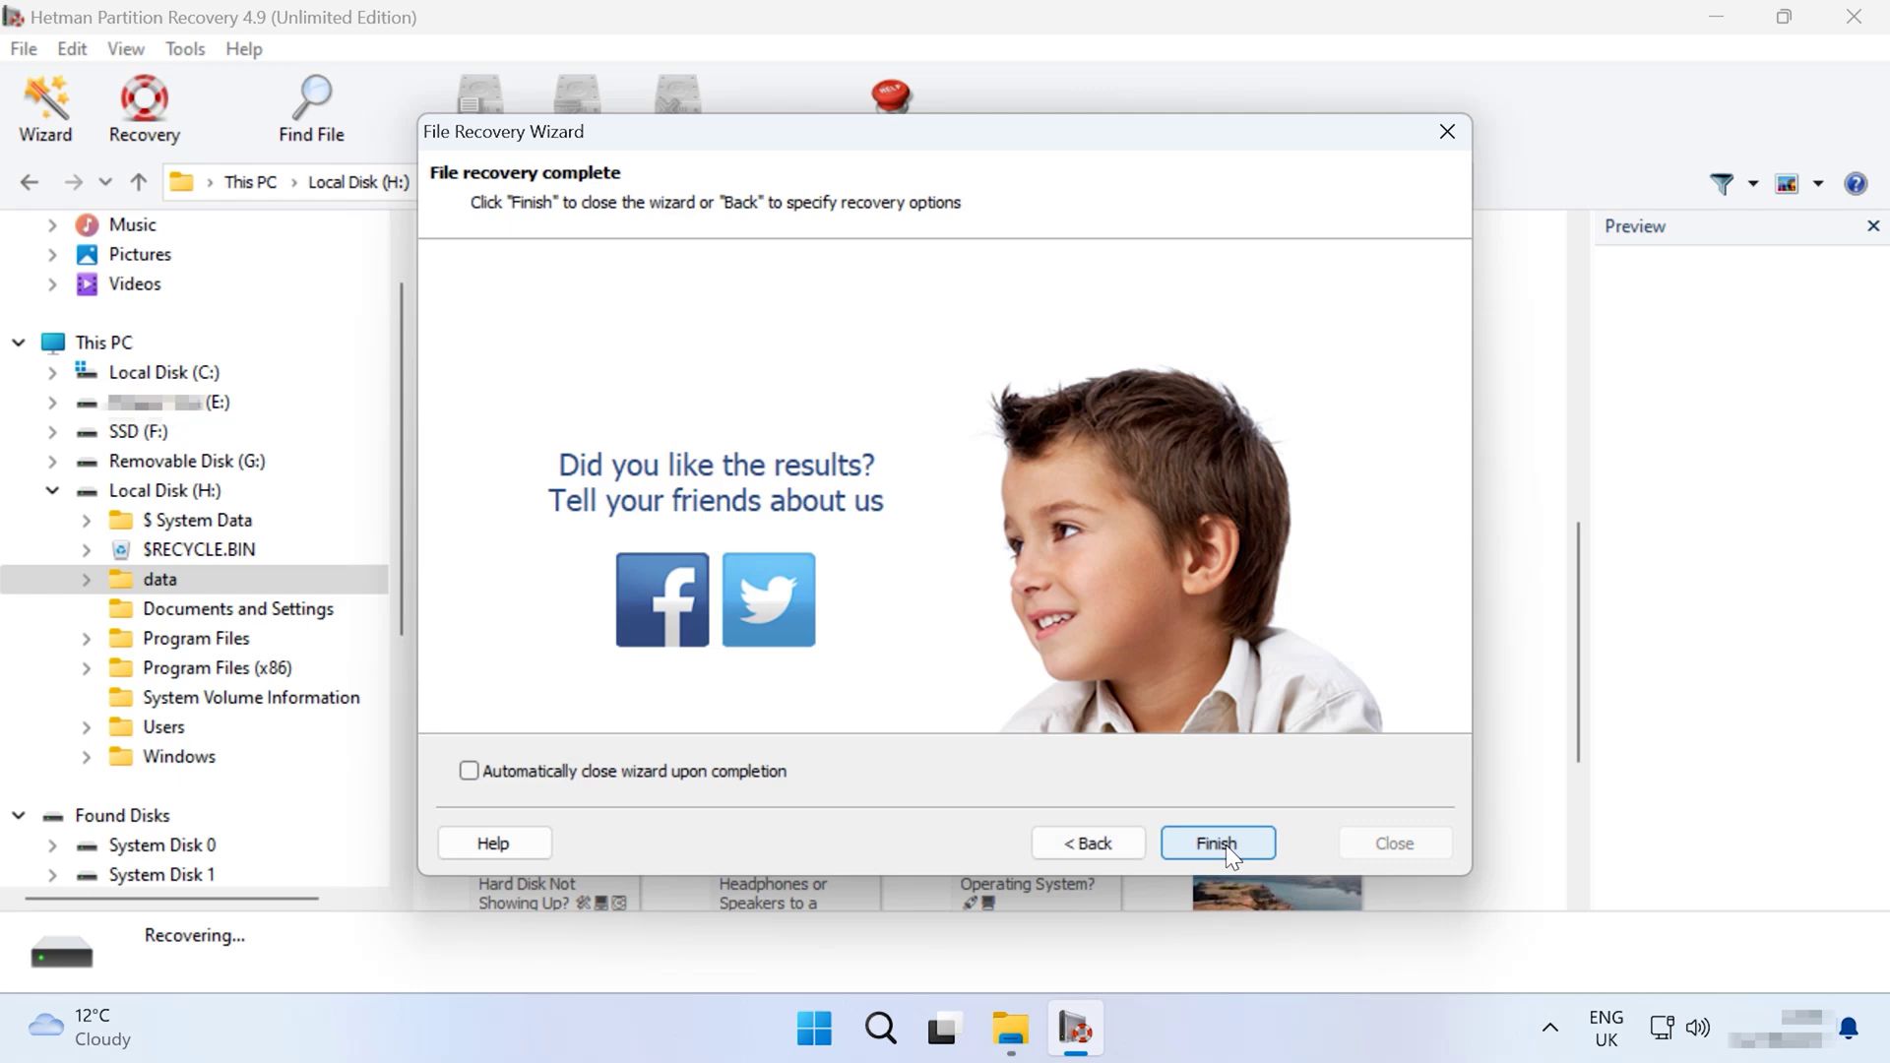
click(1218, 844)
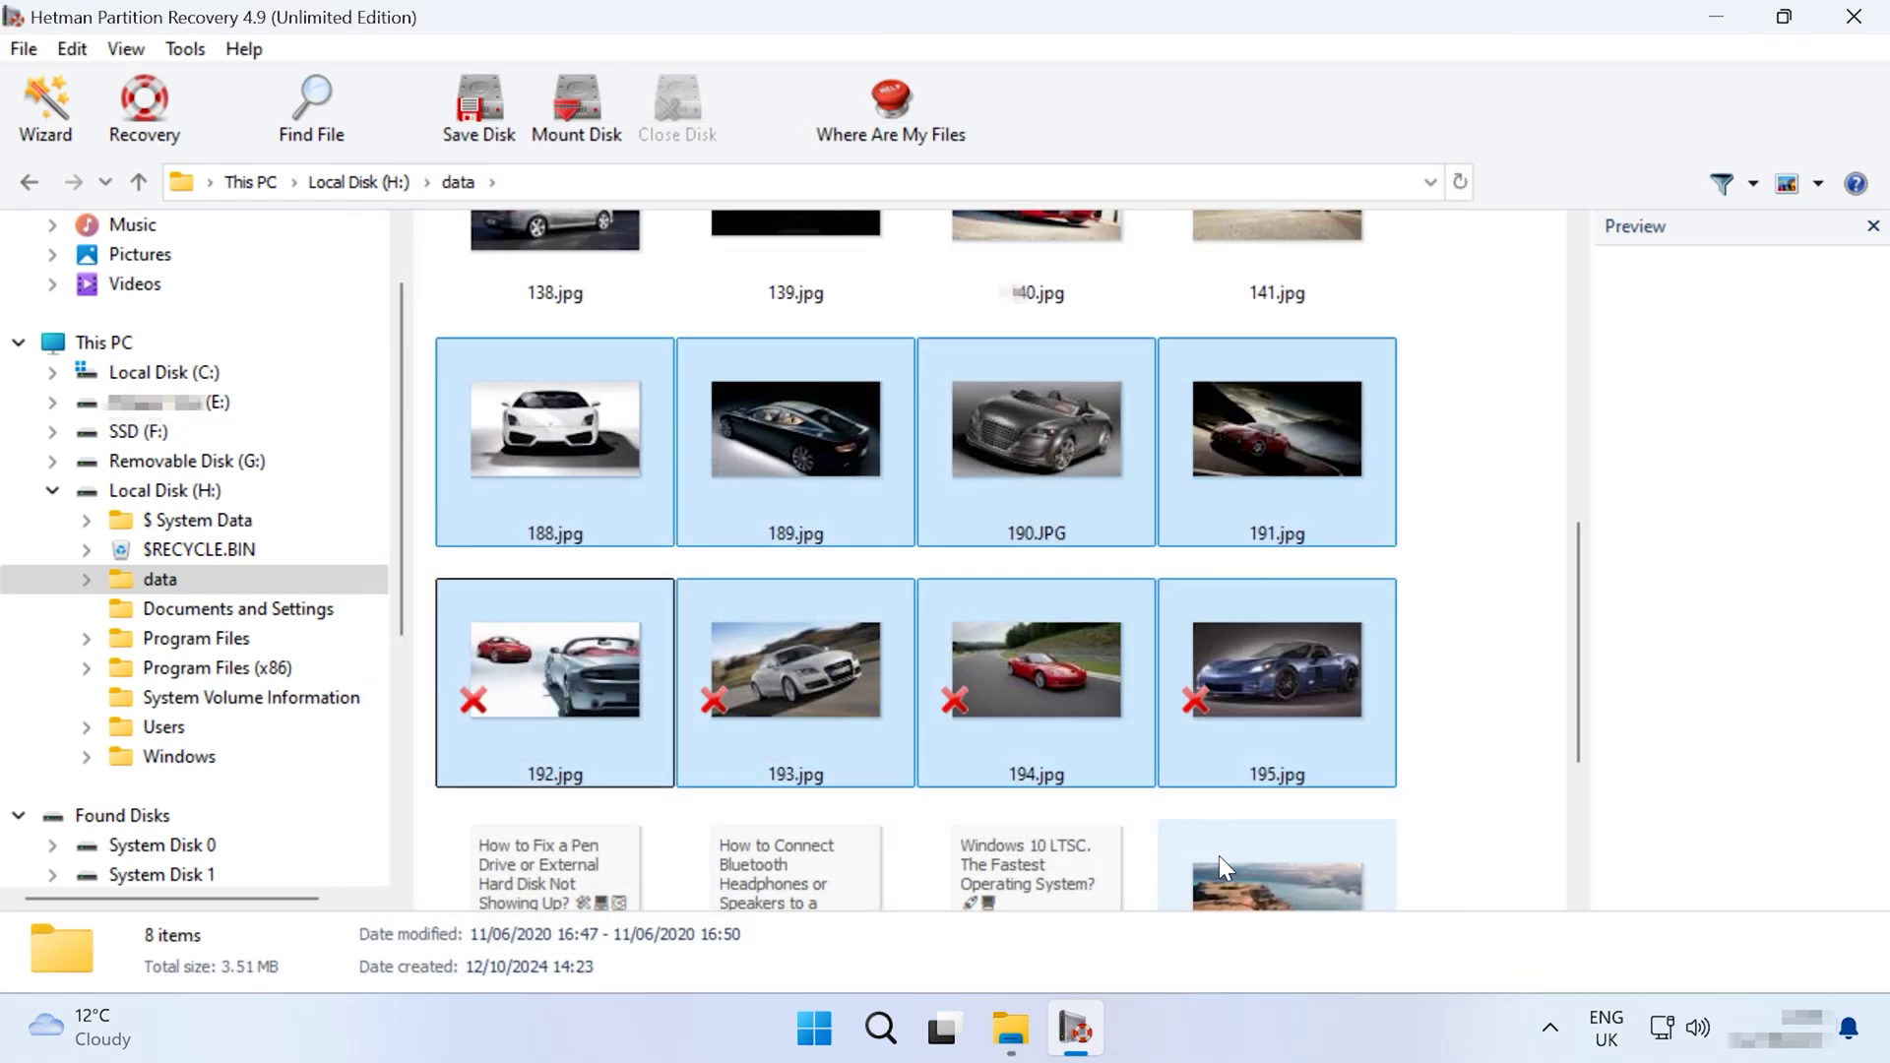
Step: Open C:\30 in File Explorer to check the recovered images 188.jpg–195.jpg
click(1014, 1032)
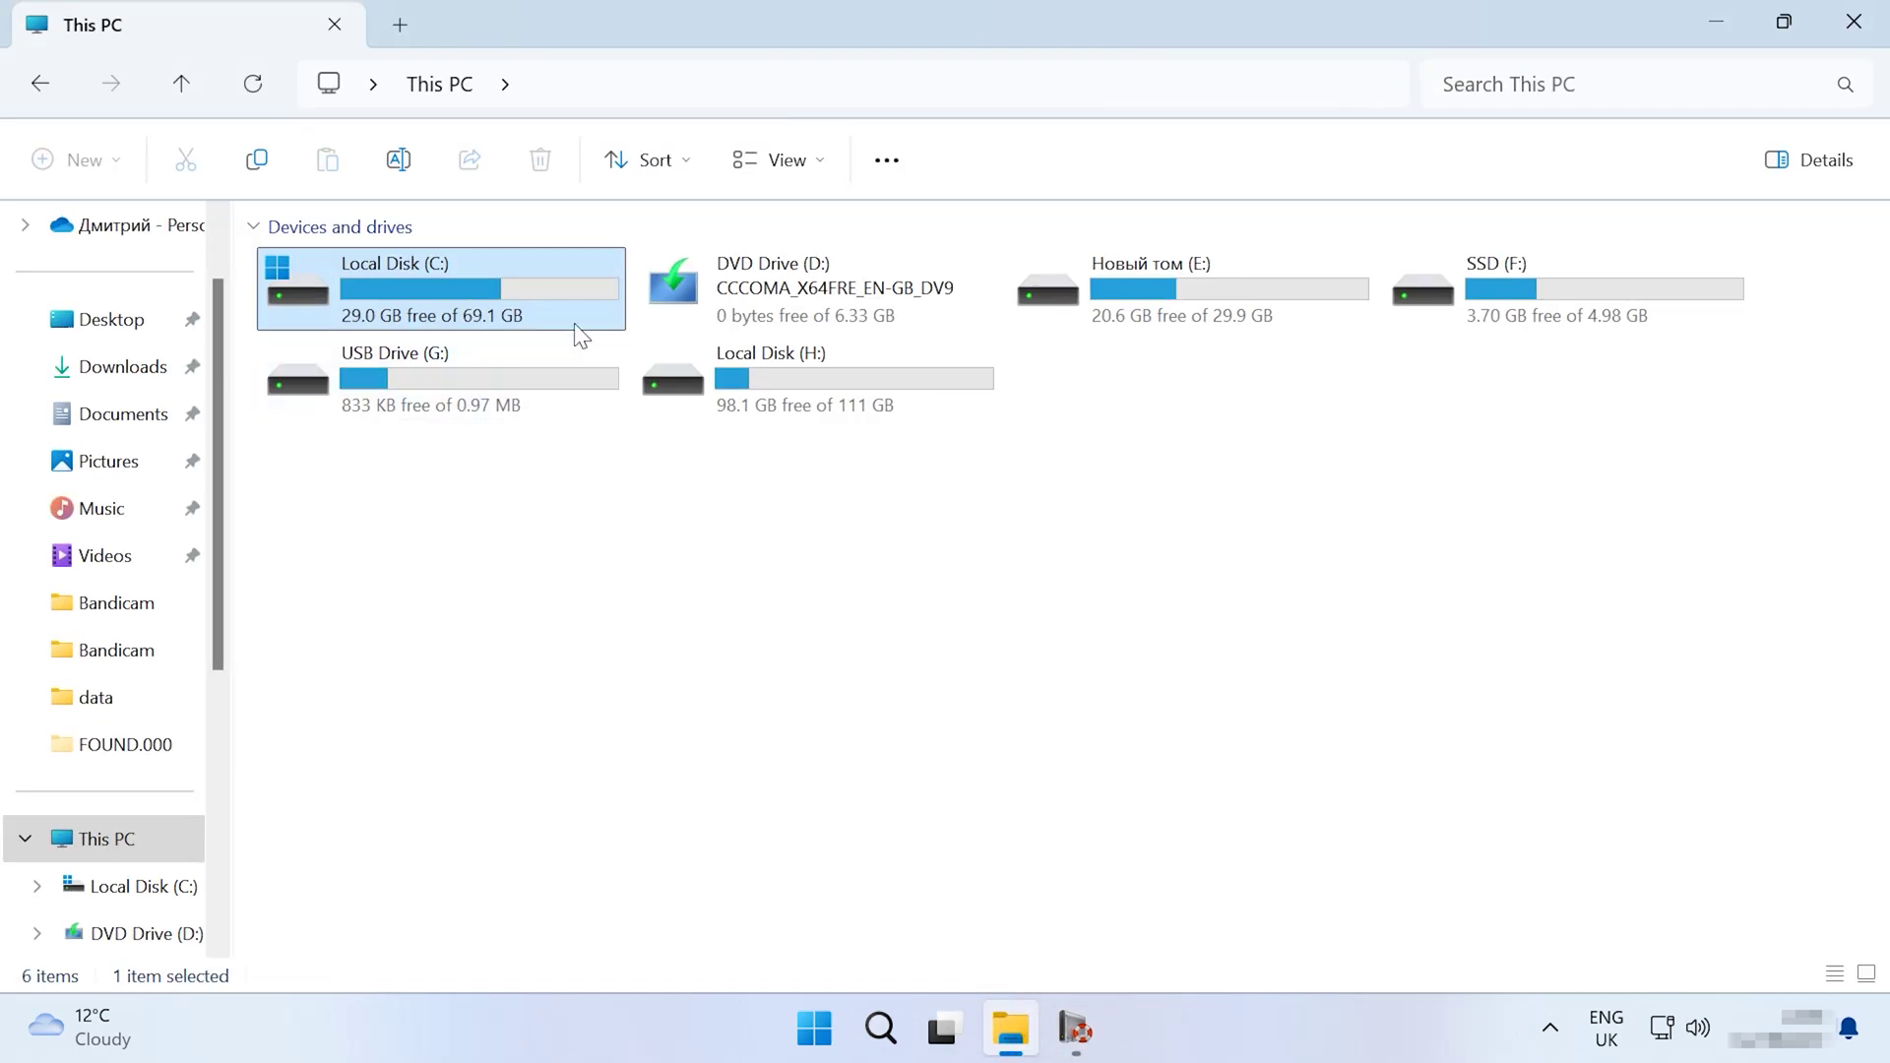
double_click(403, 285)
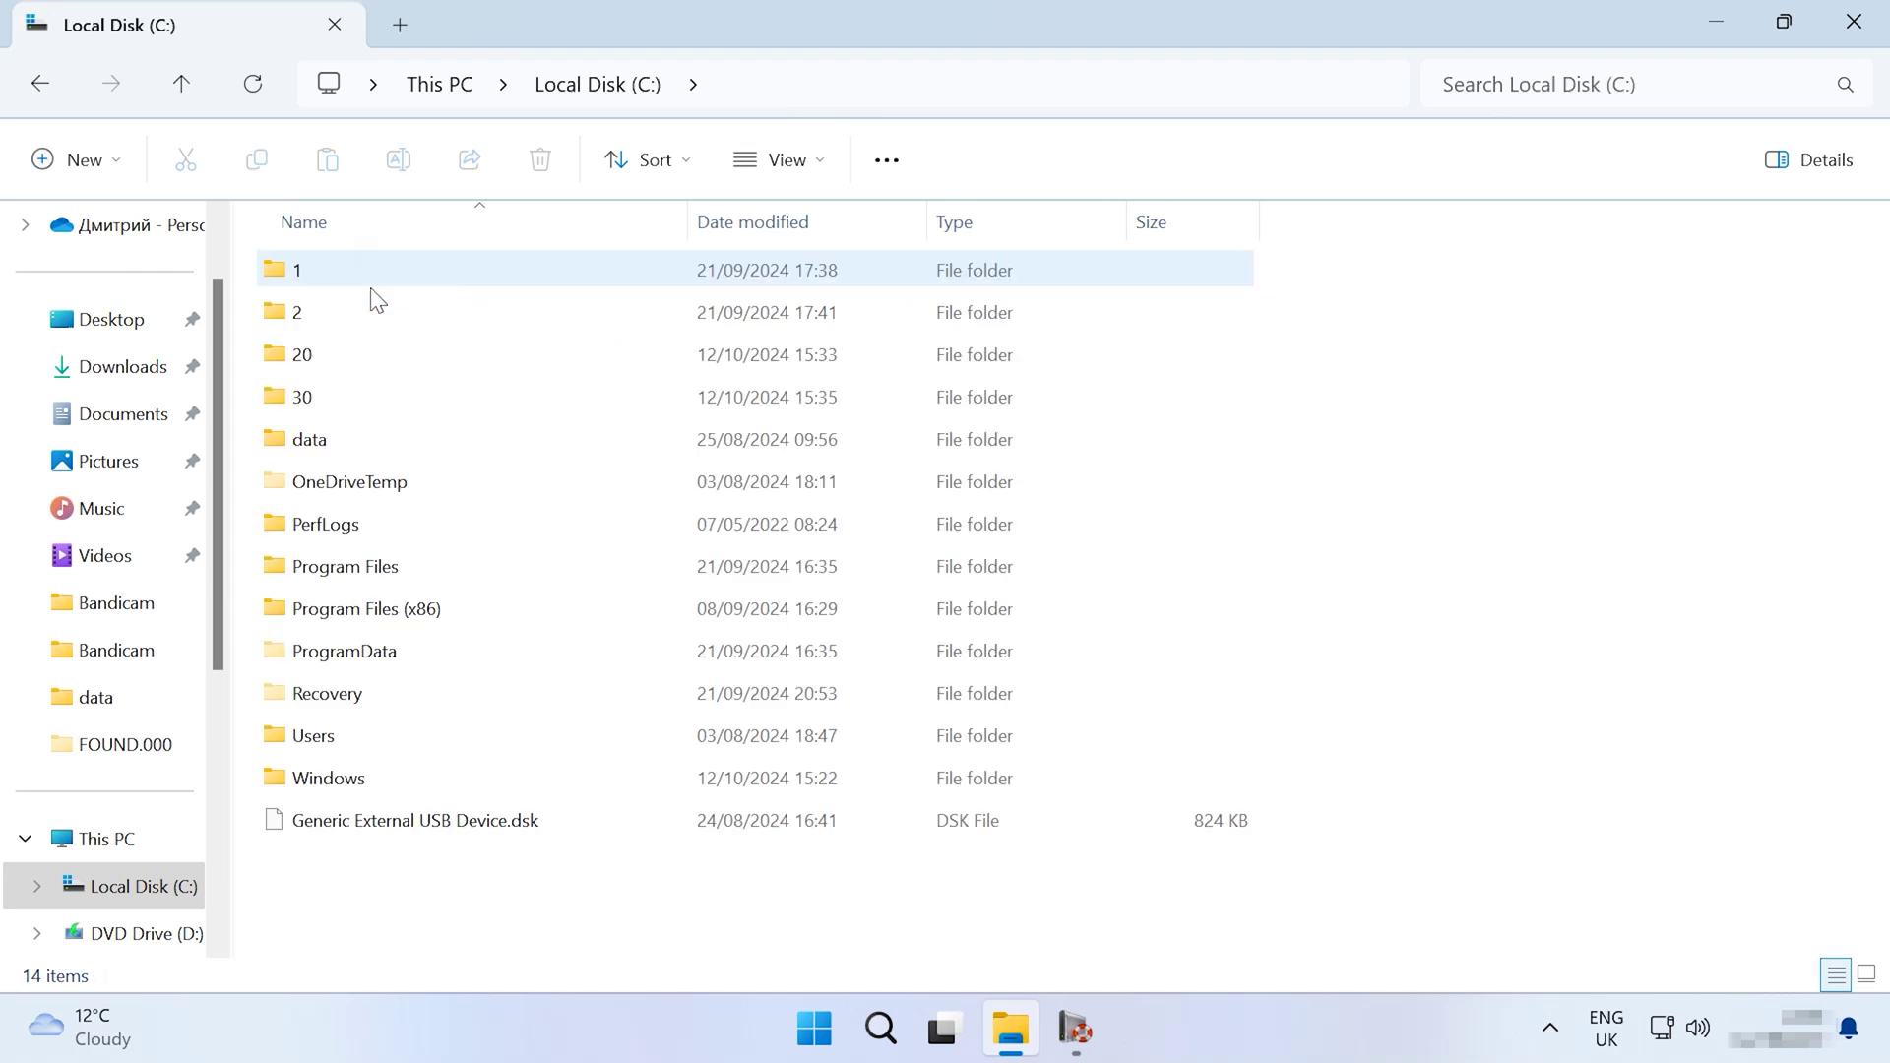
double_click(316, 397)
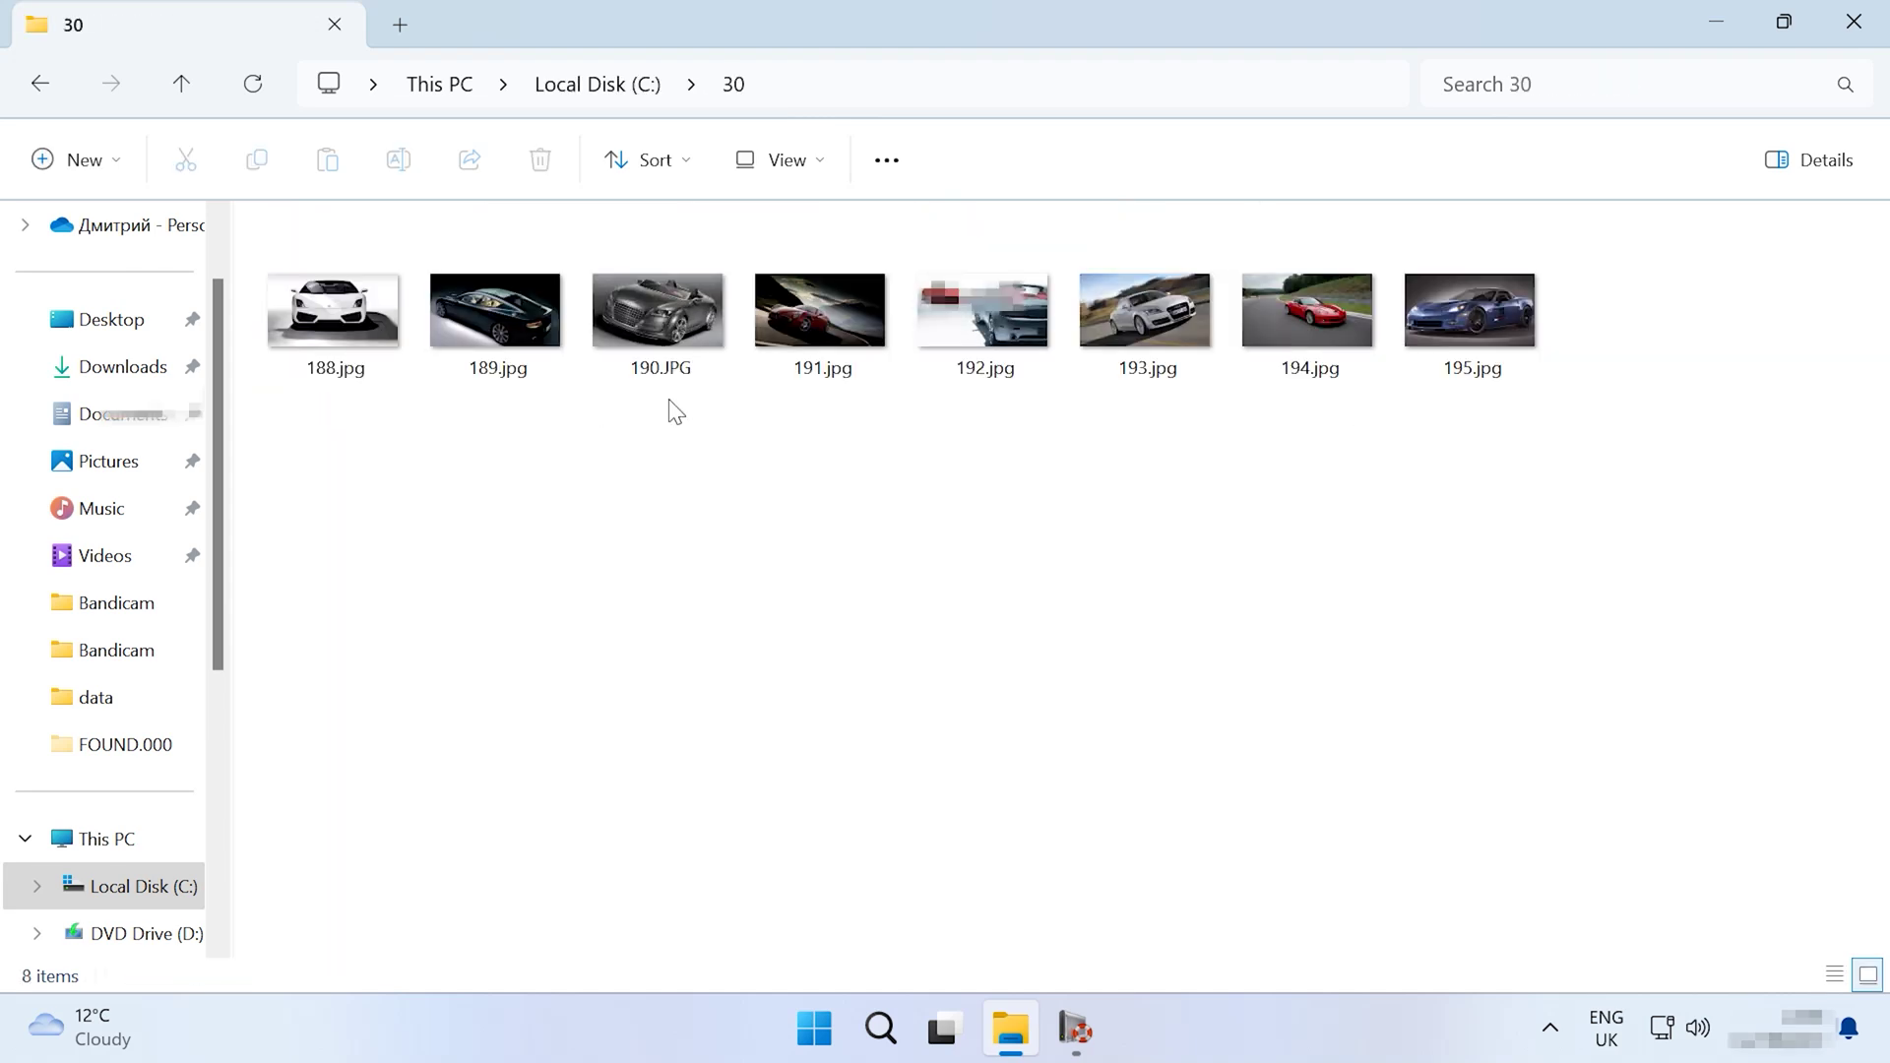
click(1713, 26)
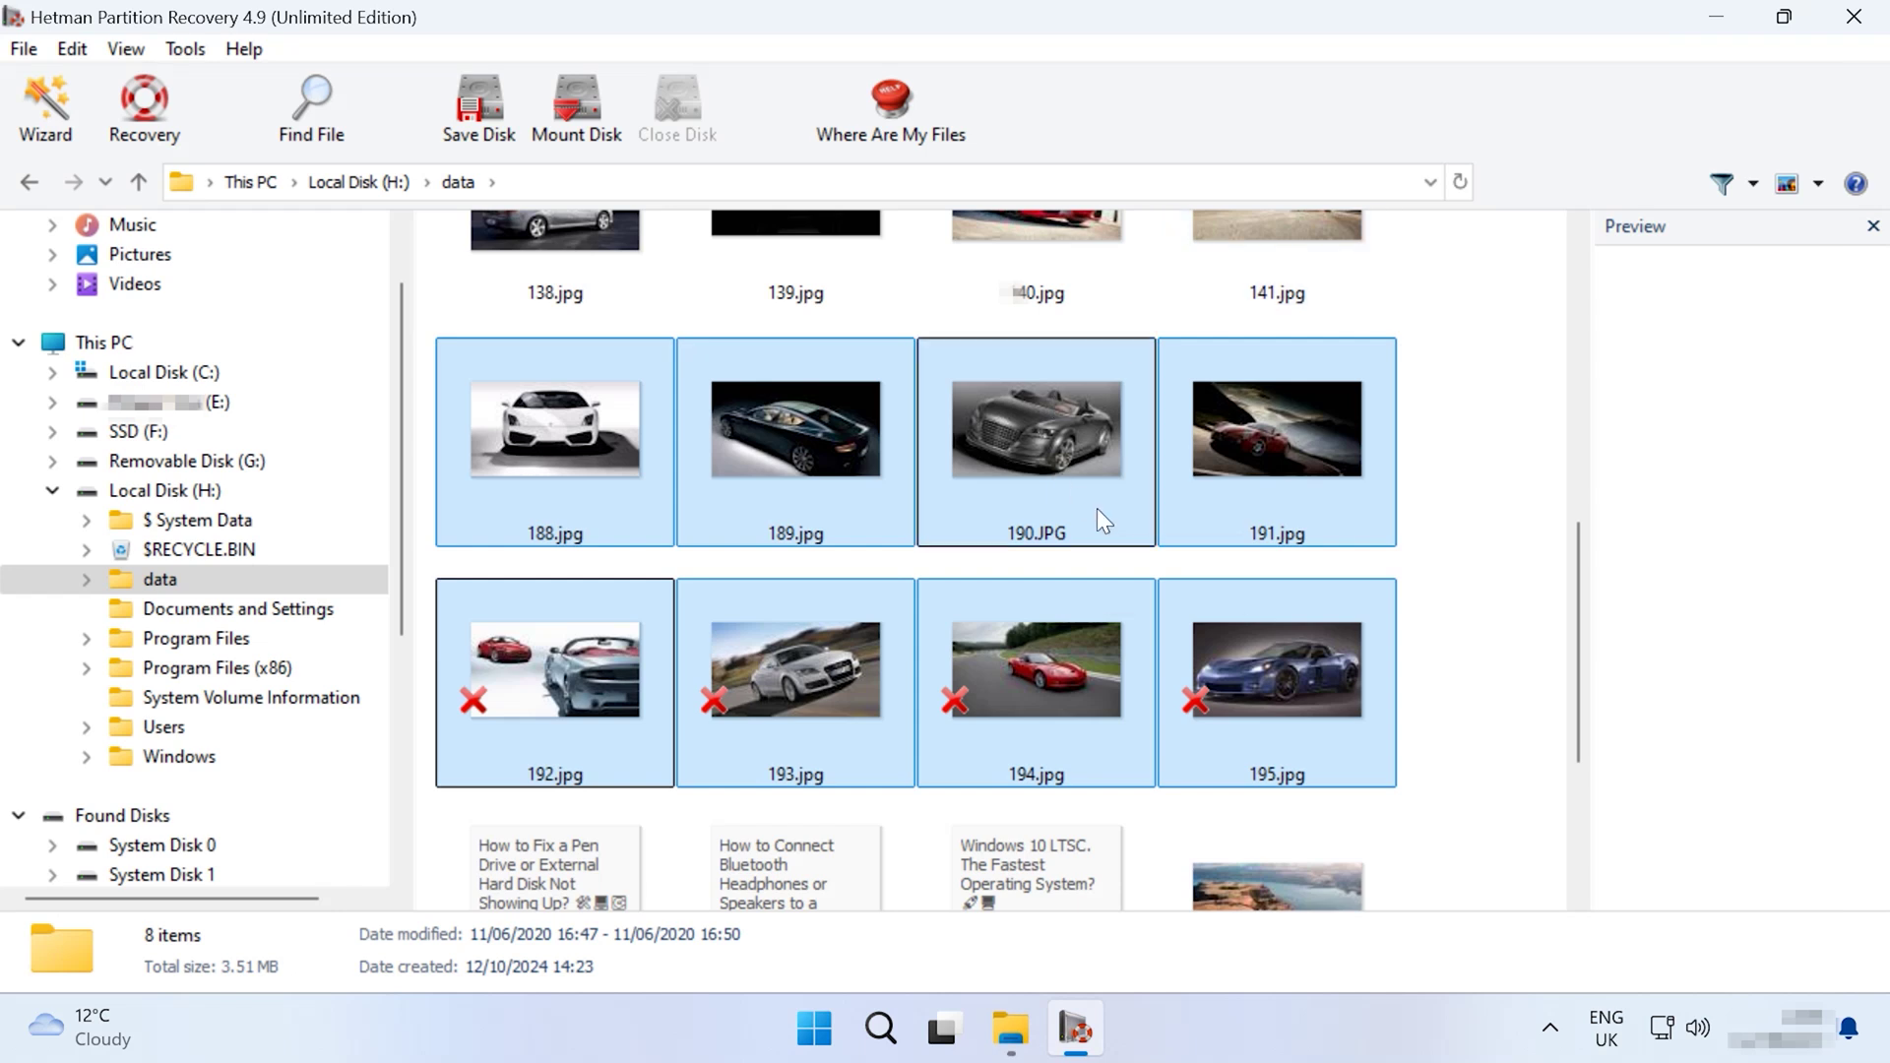
click(1444, 528)
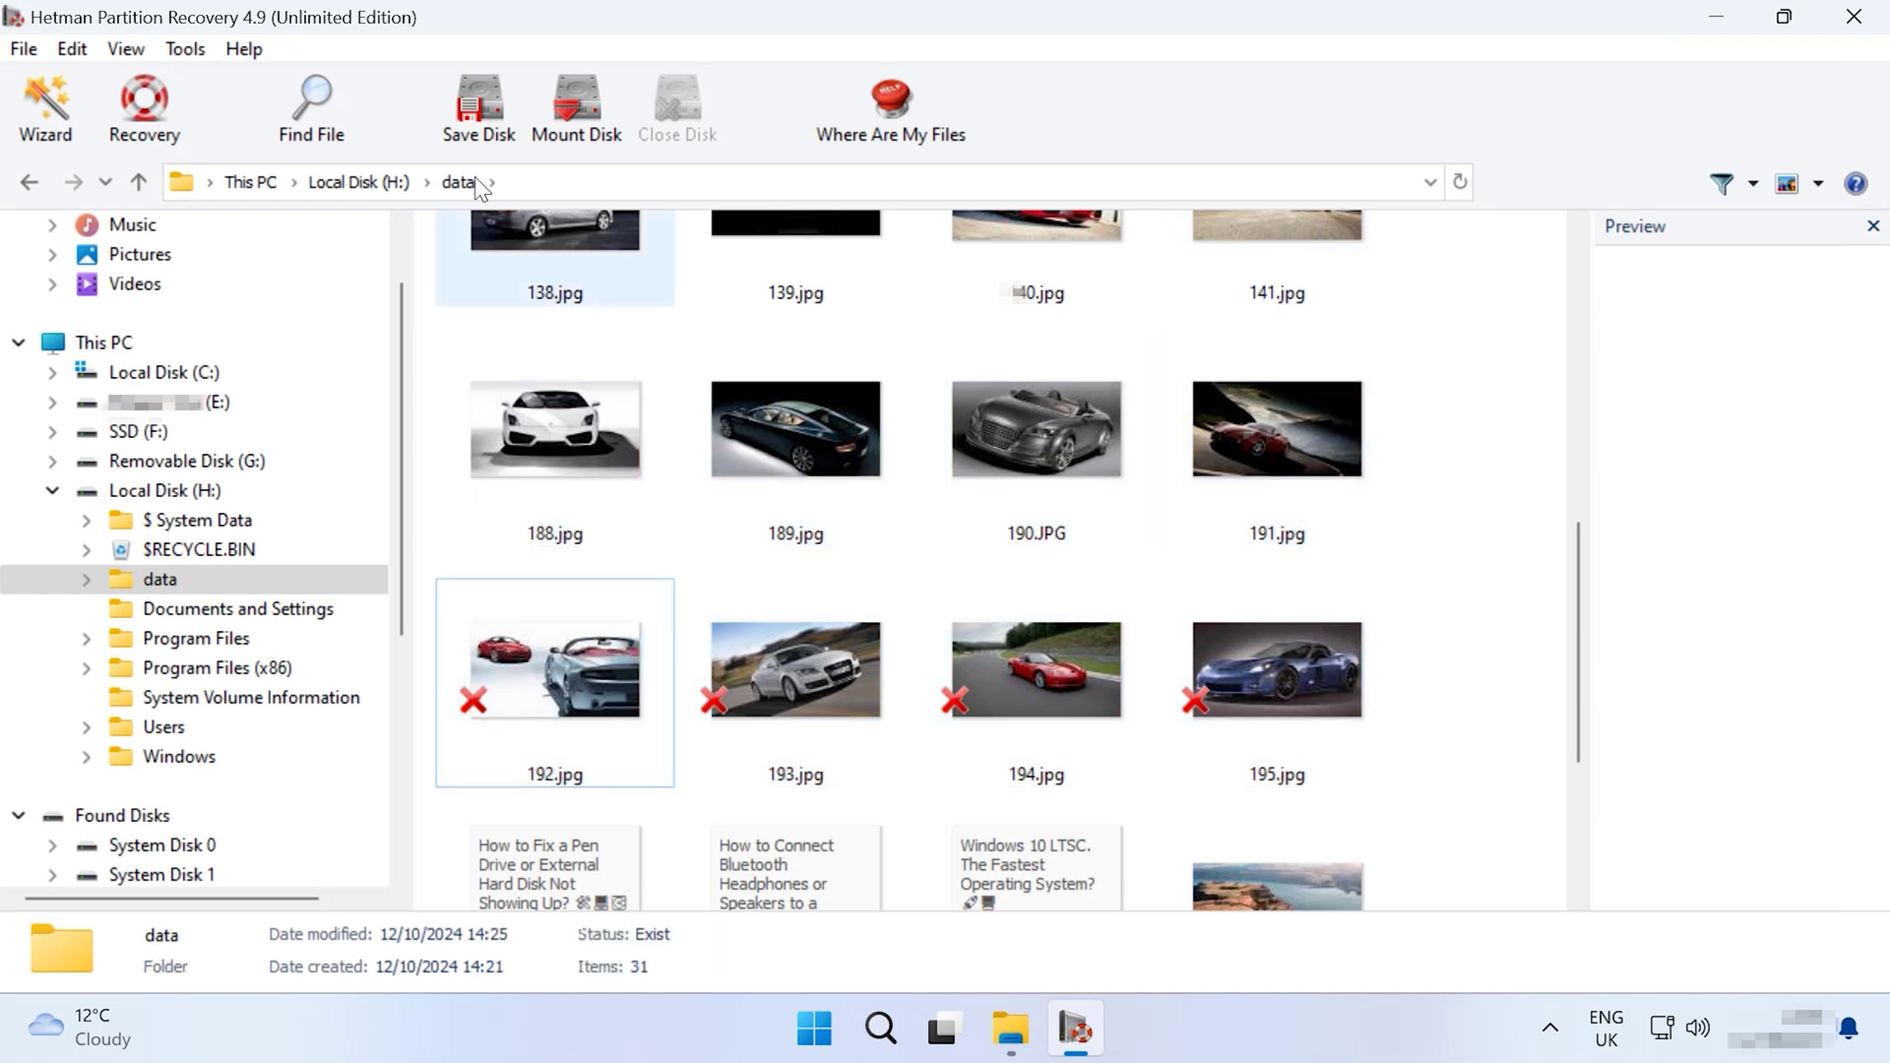
click(309, 133)
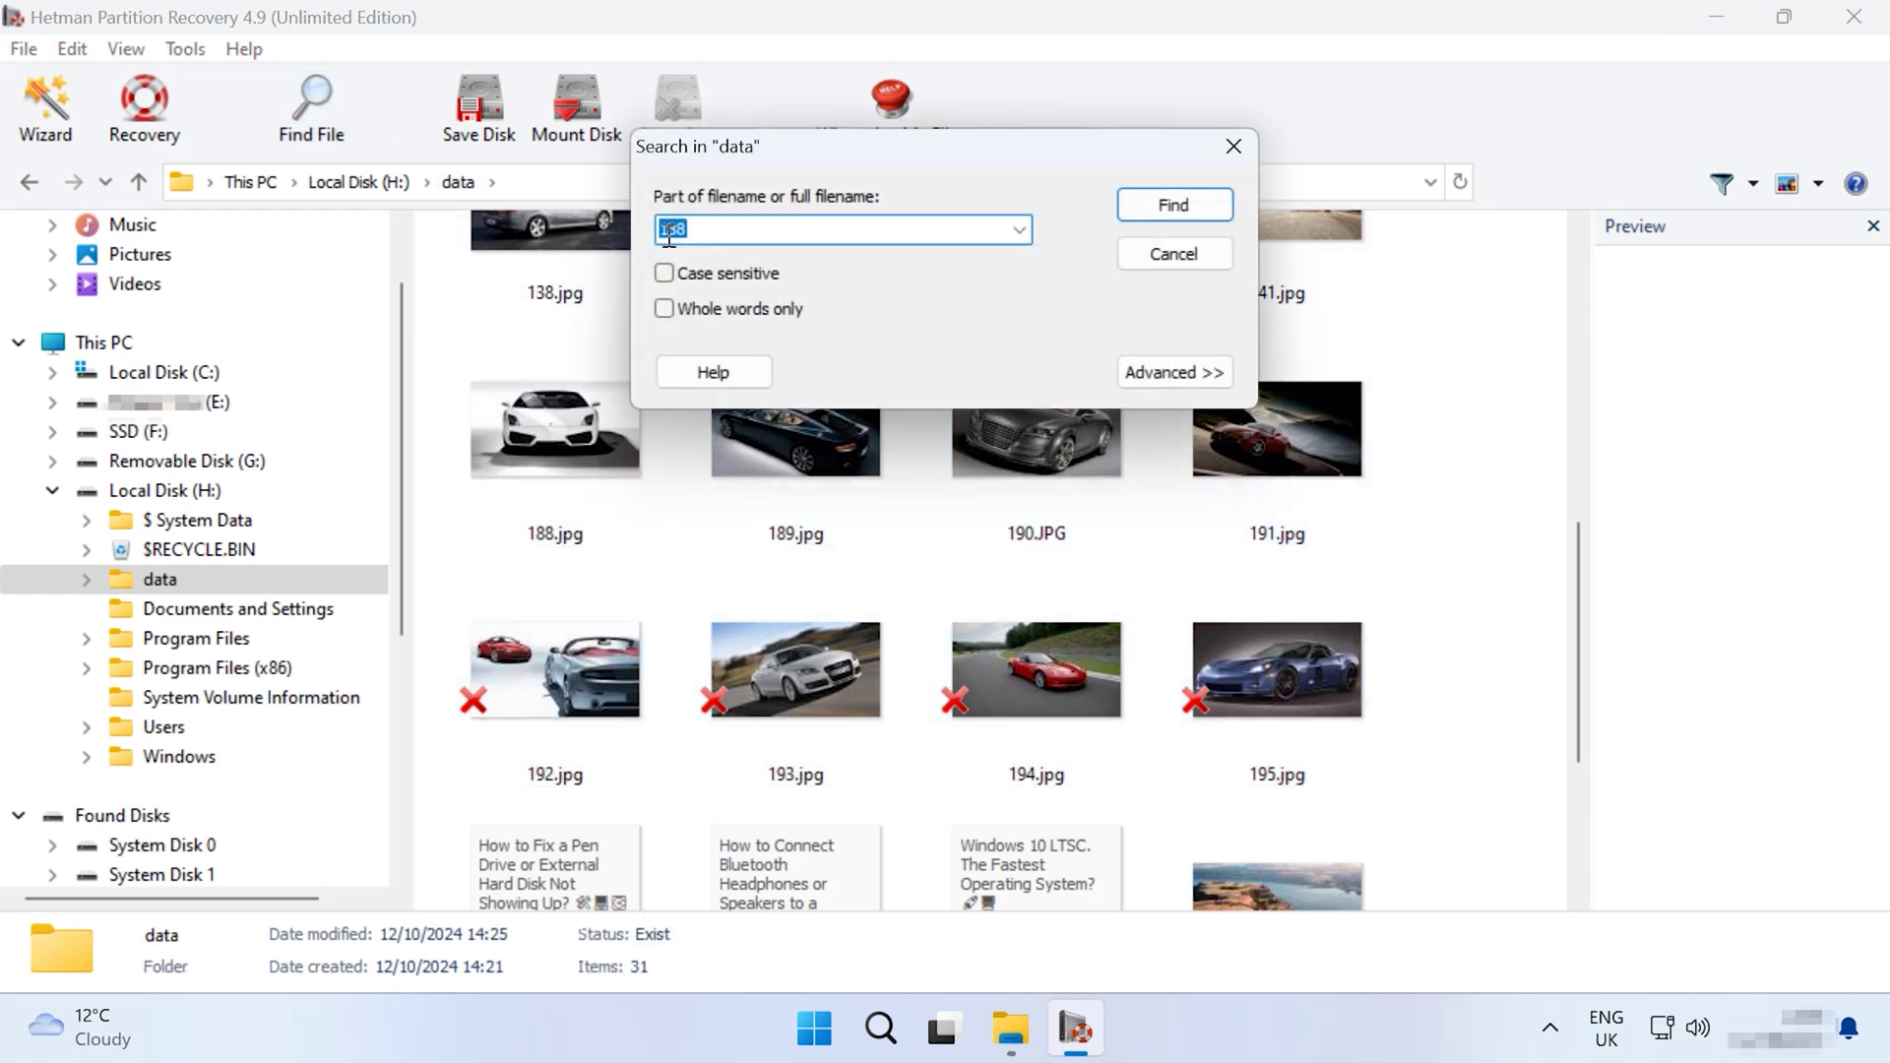
click(1181, 204)
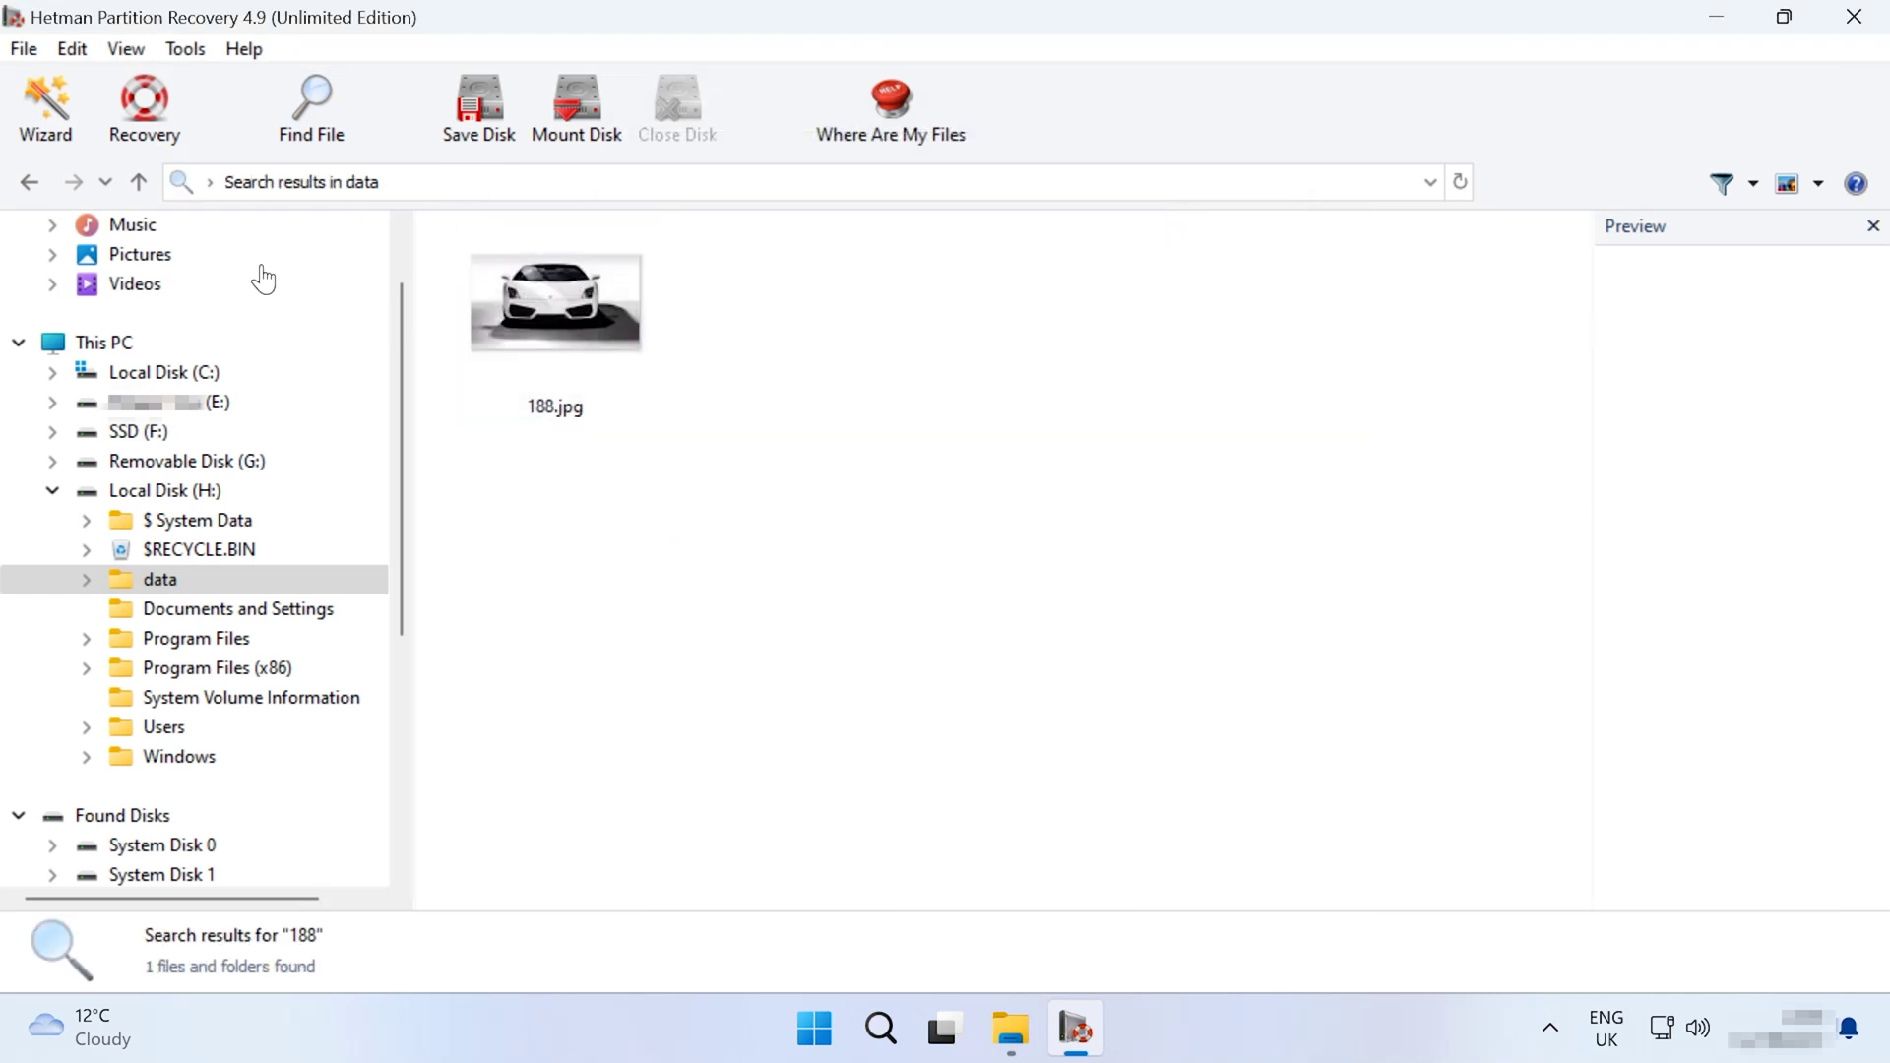
click(30, 185)
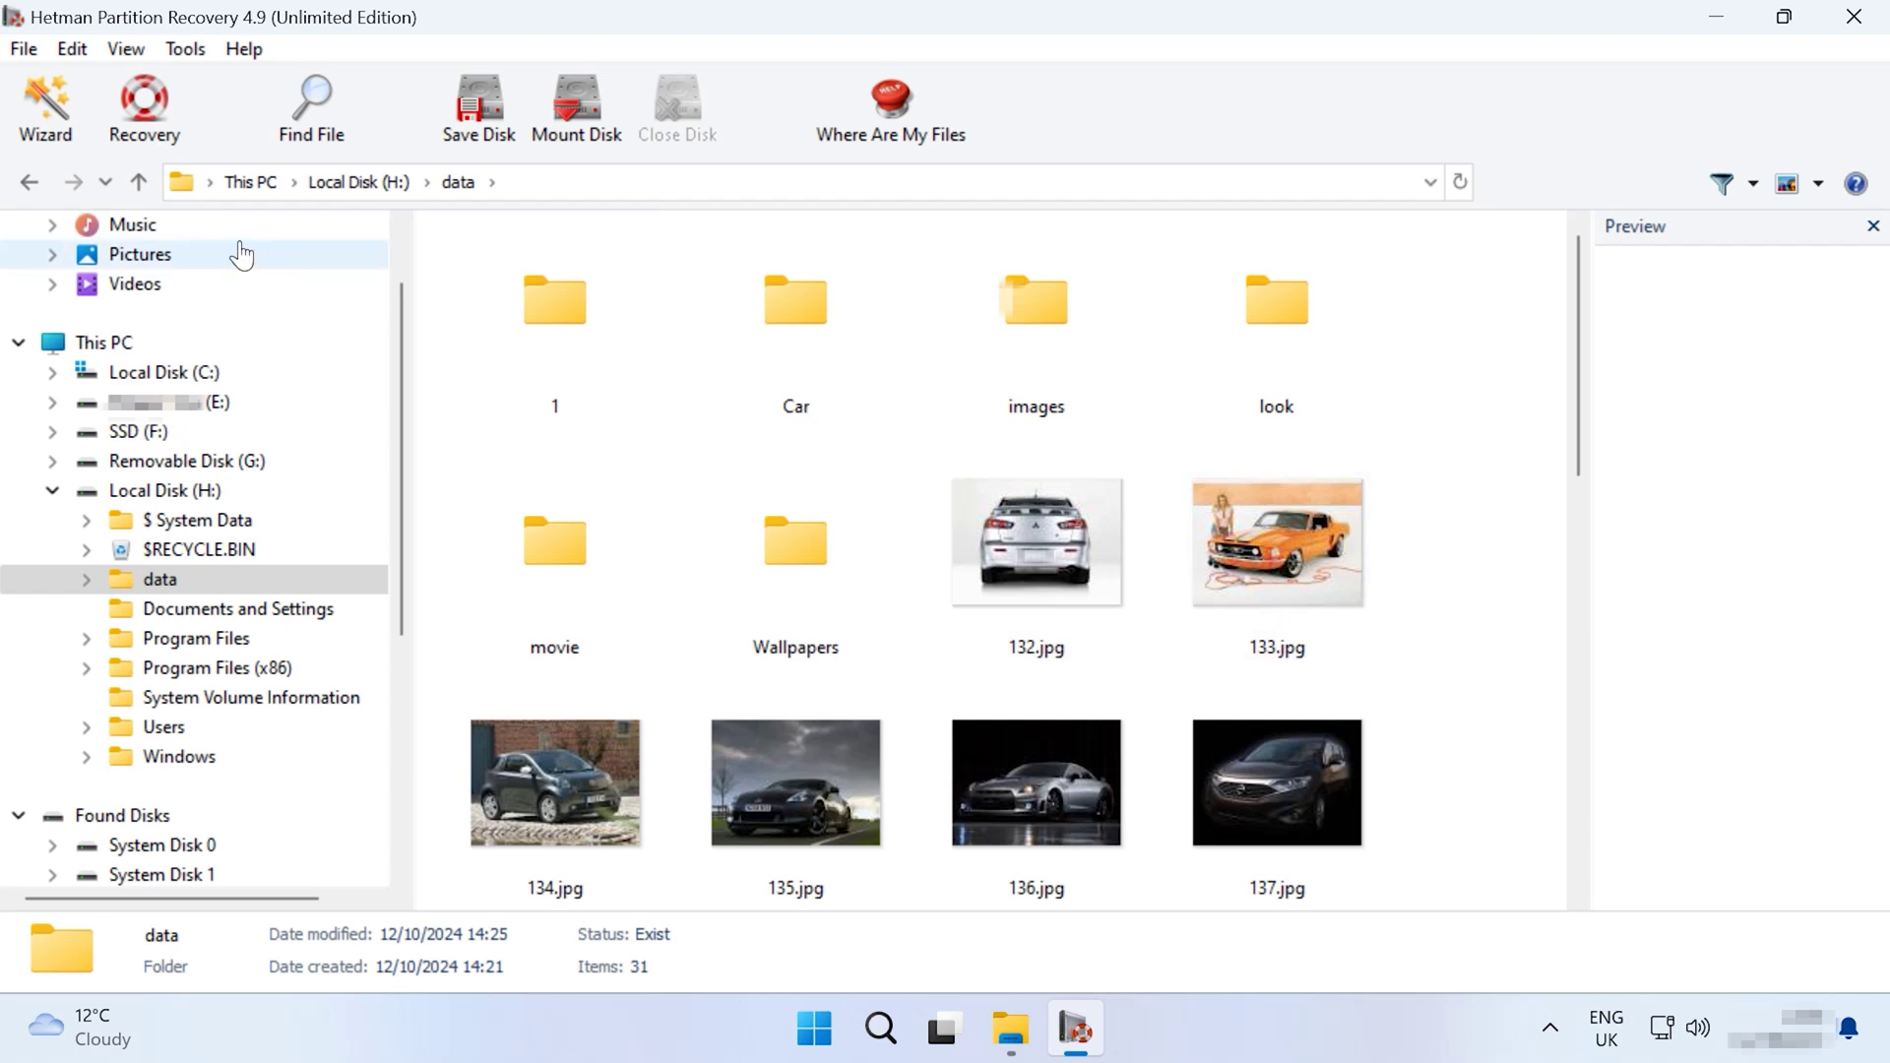
Step: Run a full re-analysis of Local Disk (H:) from This PC and open its data folder
click(130, 347)
scroll(1077, 830, down, 1)
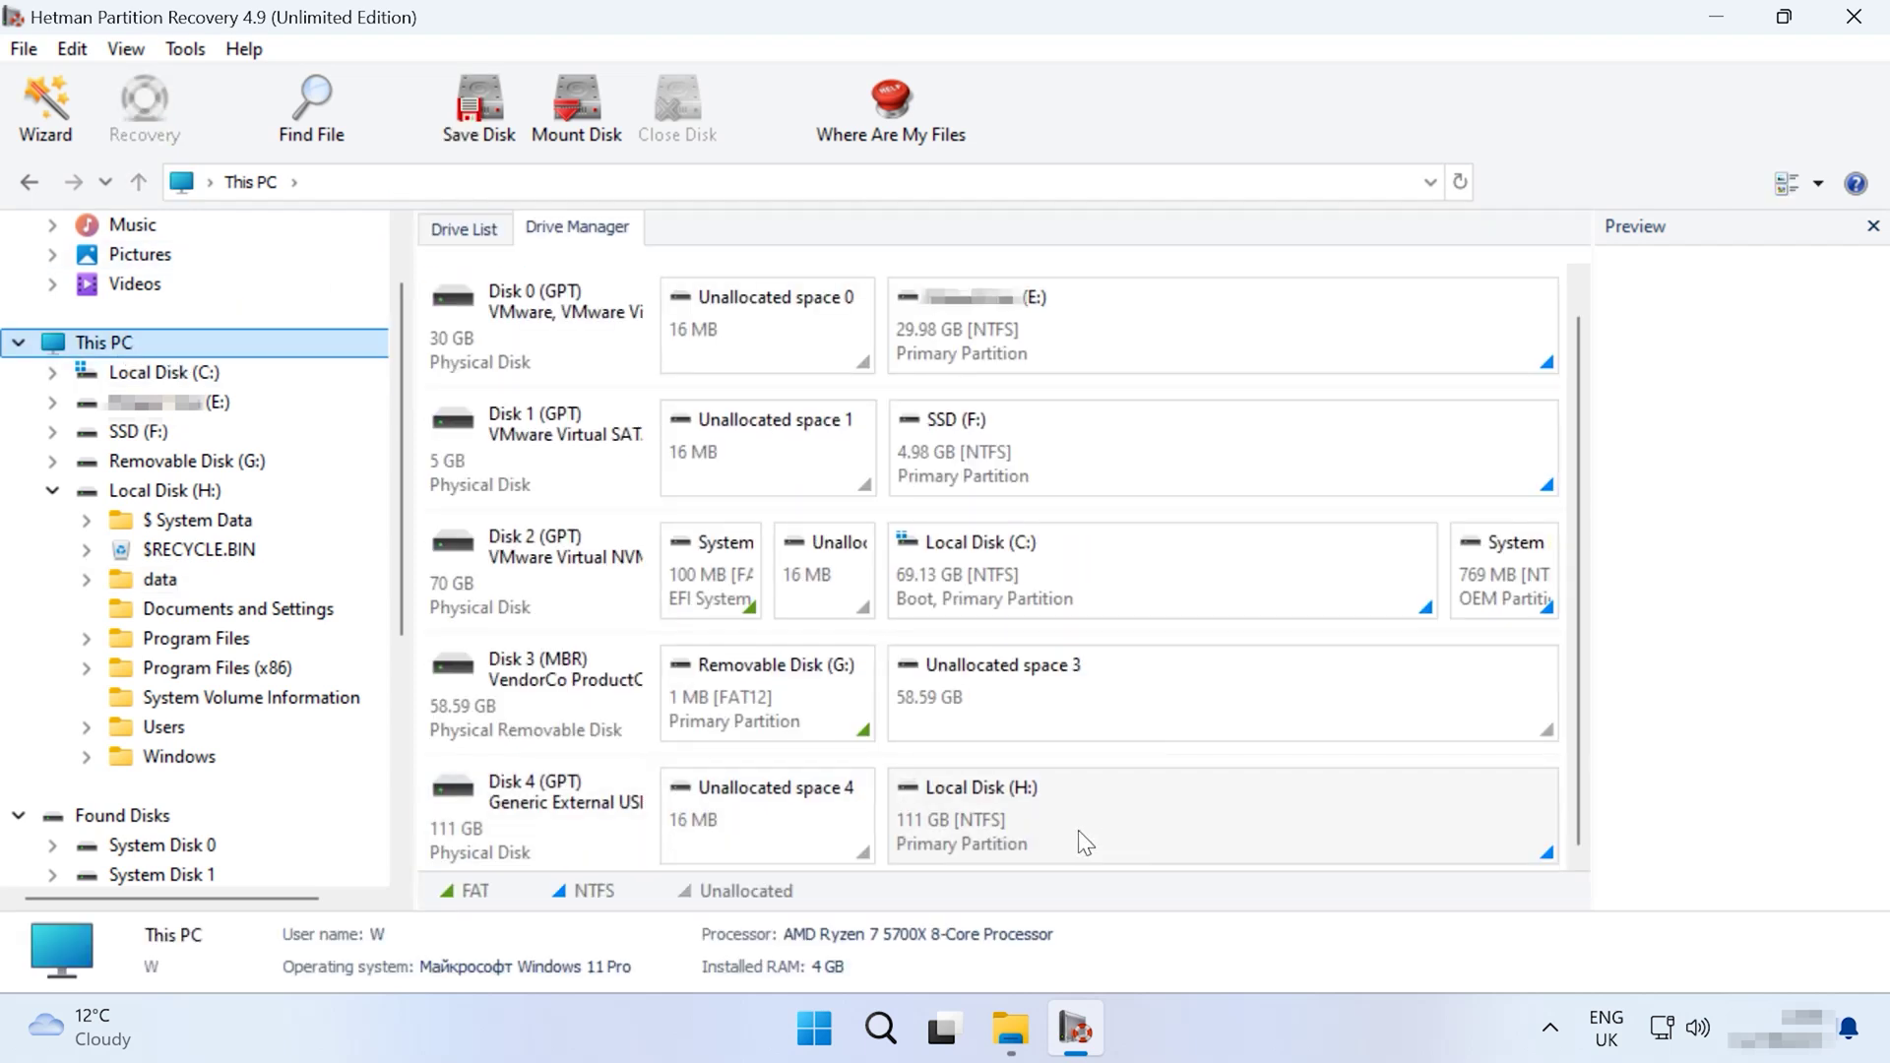
click(1106, 825)
right_click(1107, 825)
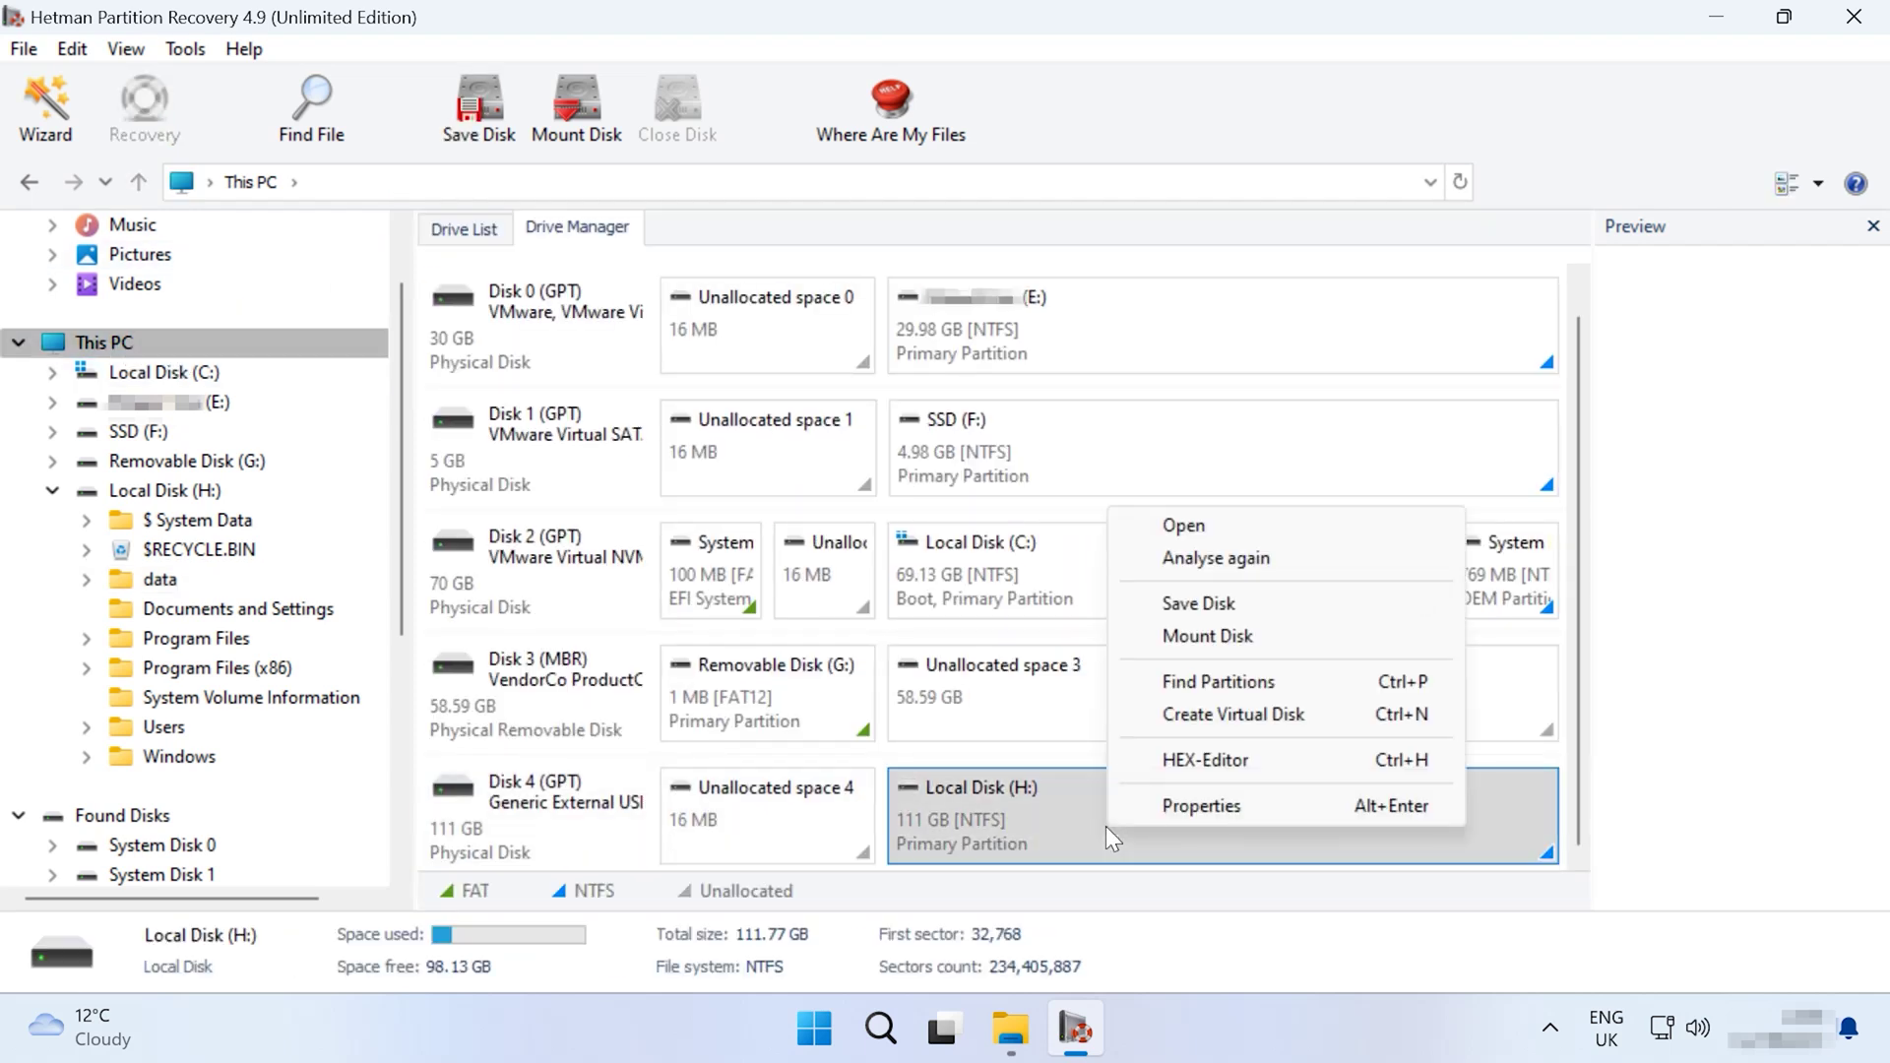
click(1246, 566)
click(450, 362)
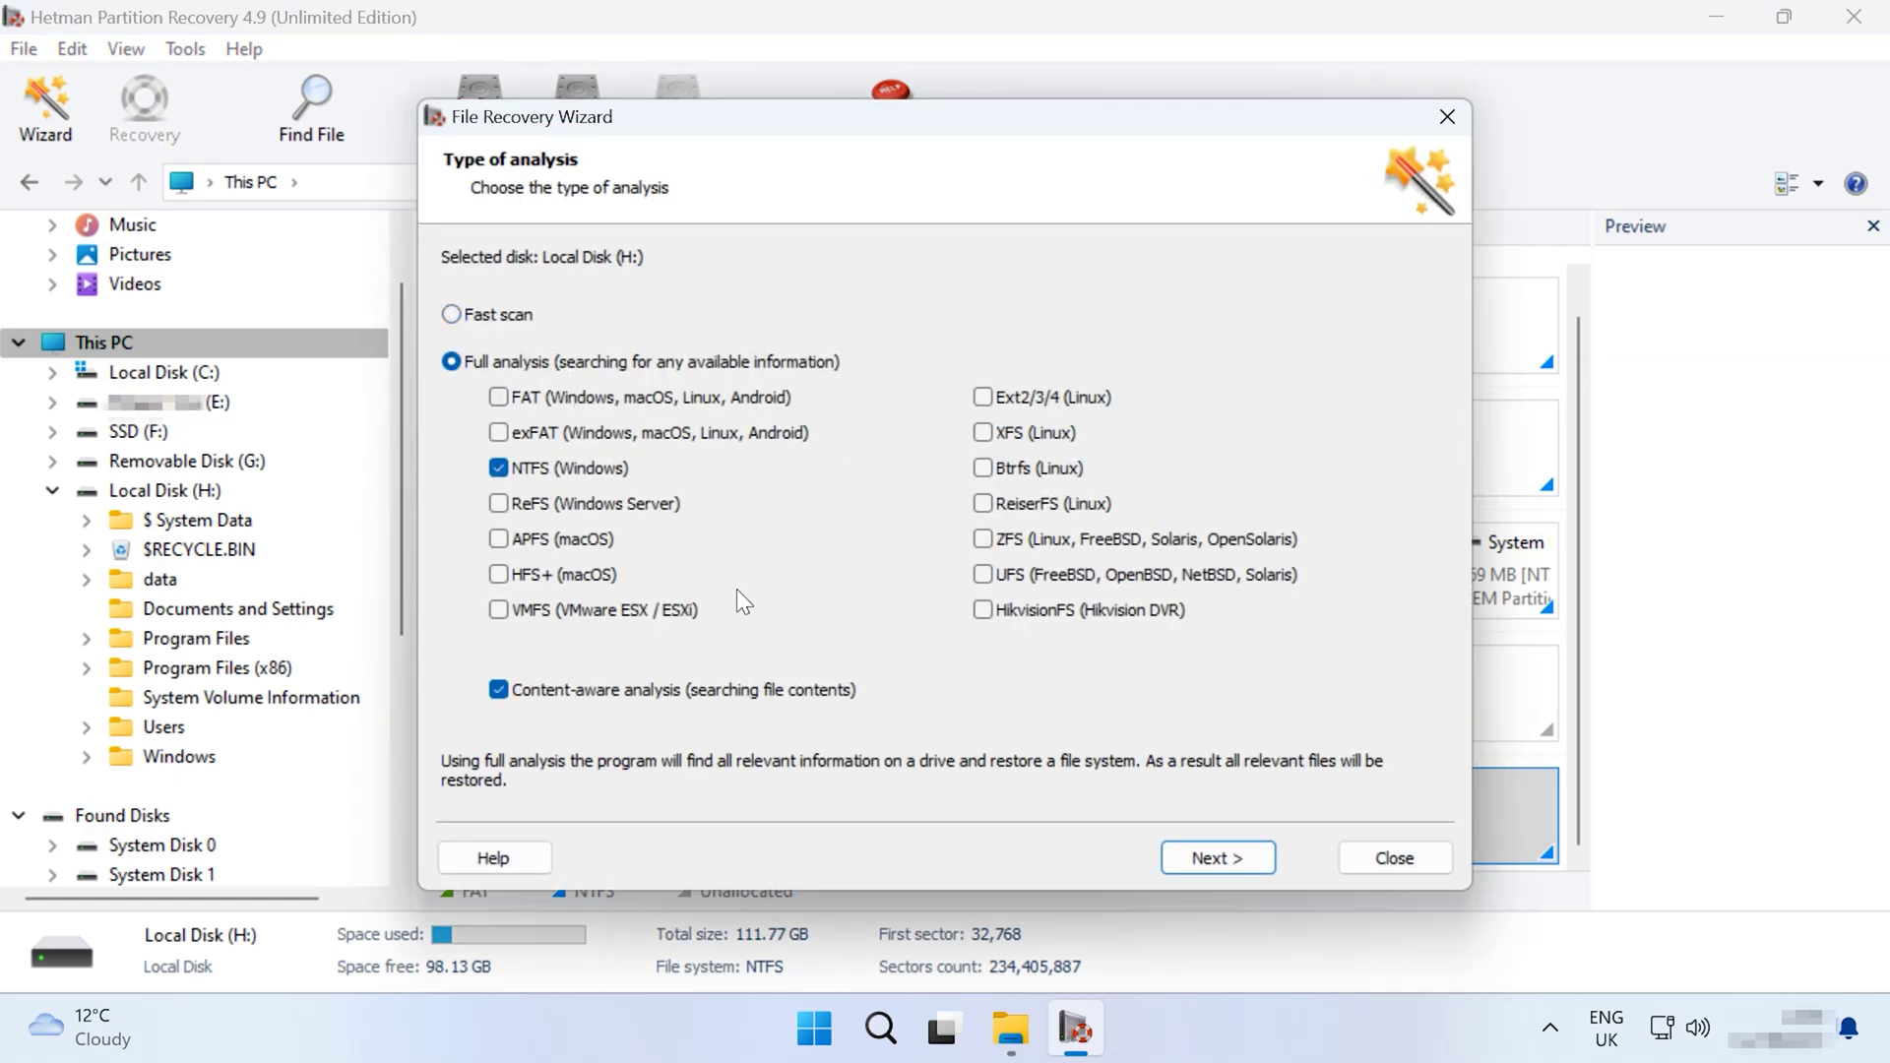
click(1232, 859)
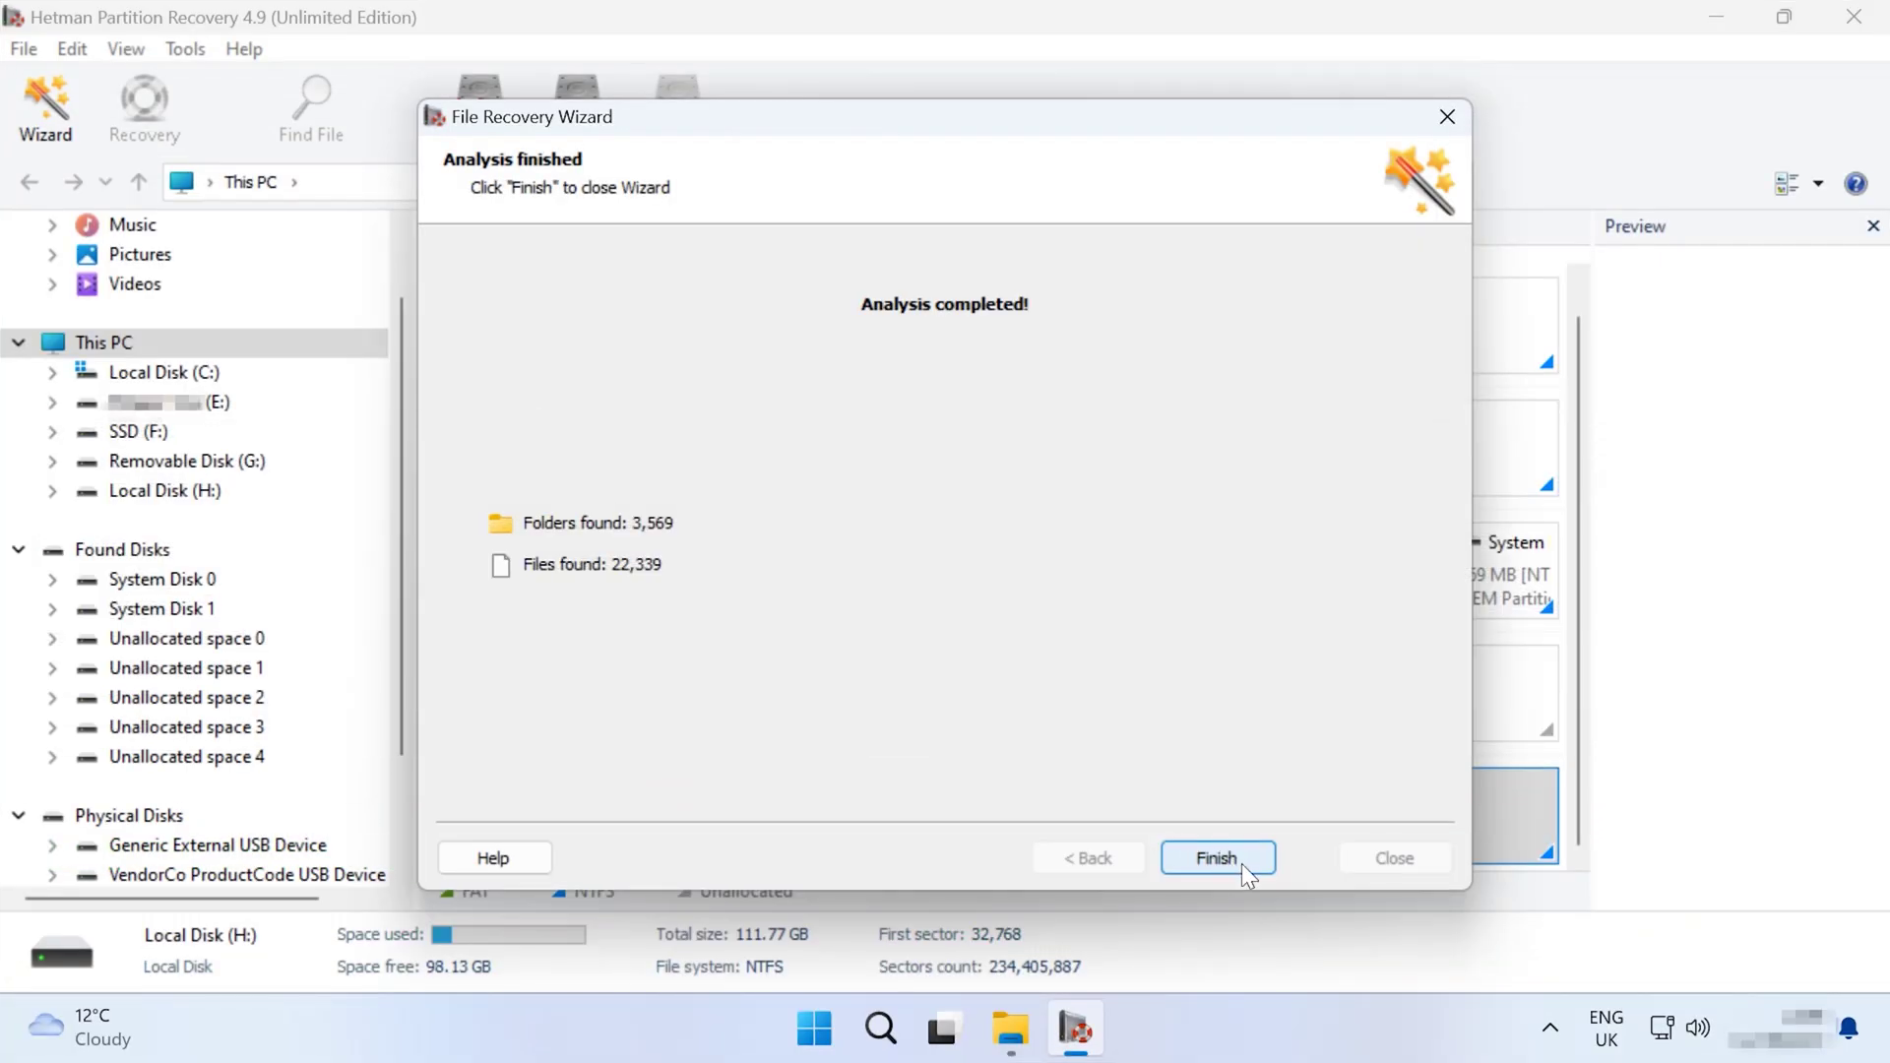
click(1220, 858)
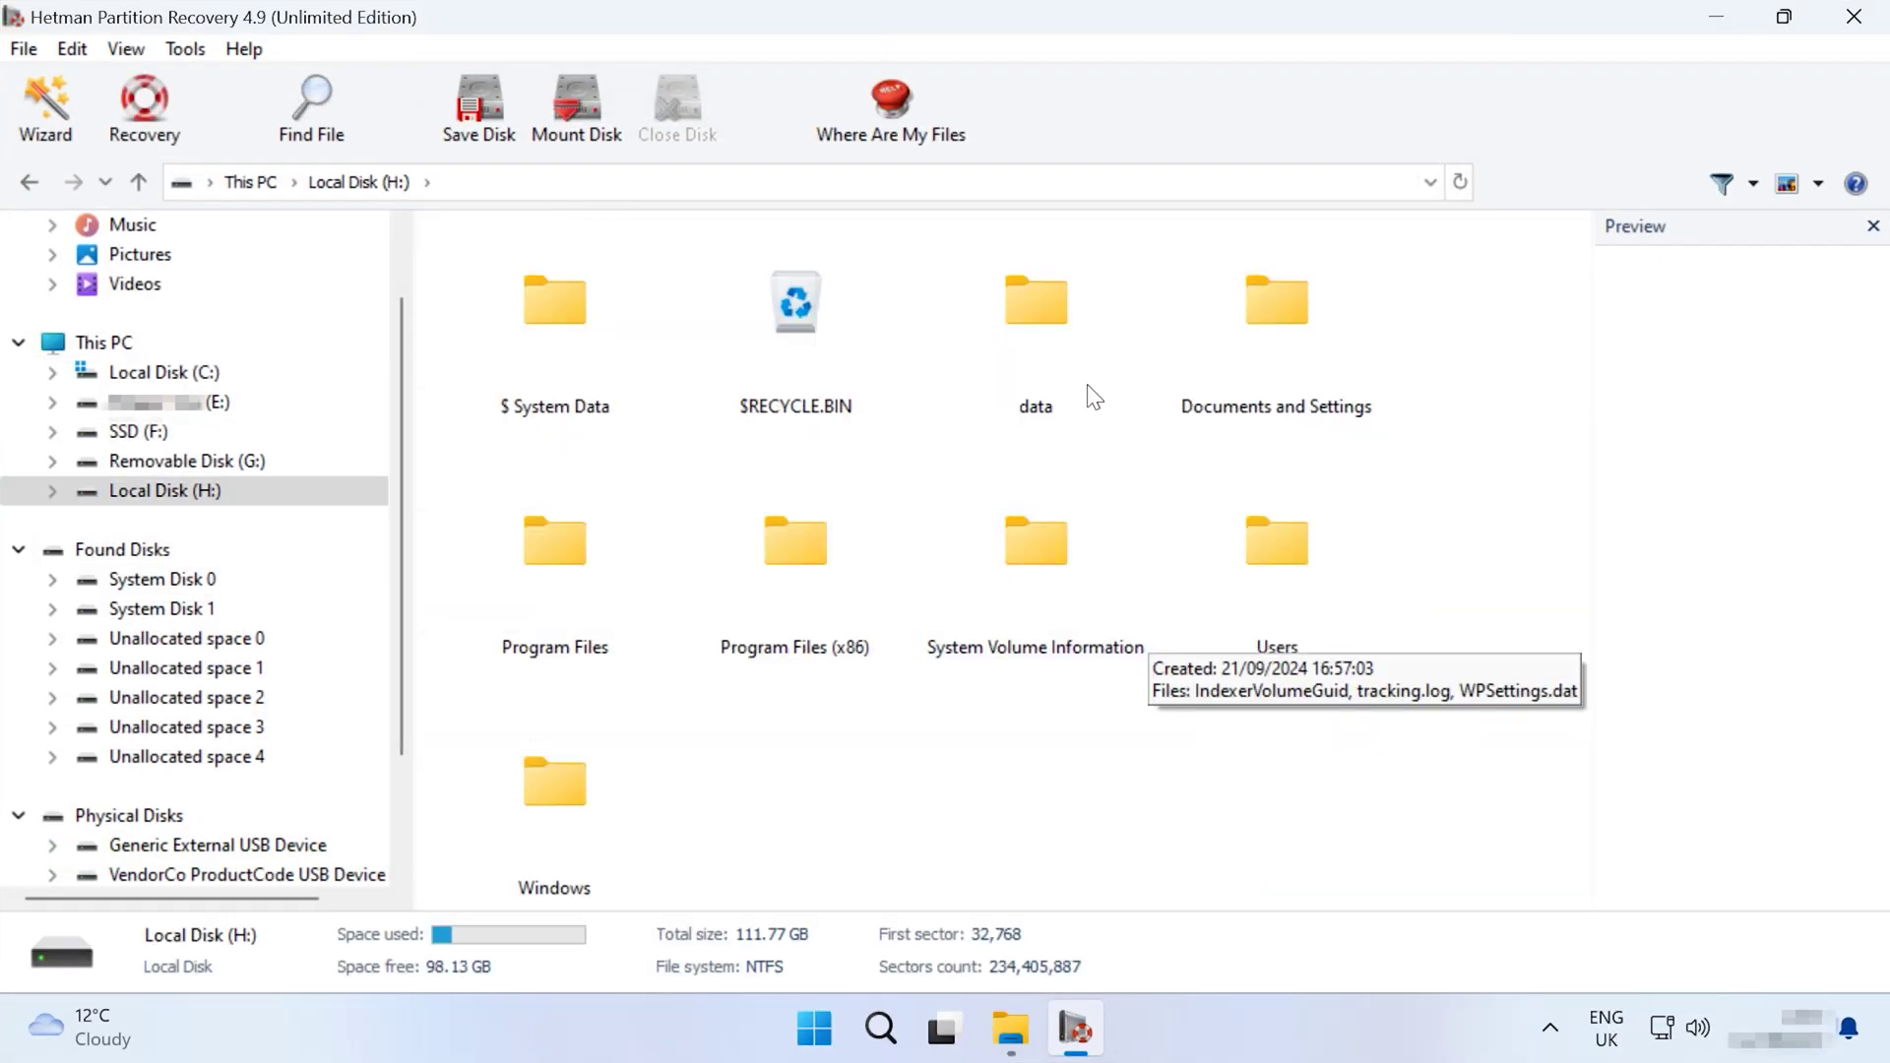
double_click(1065, 366)
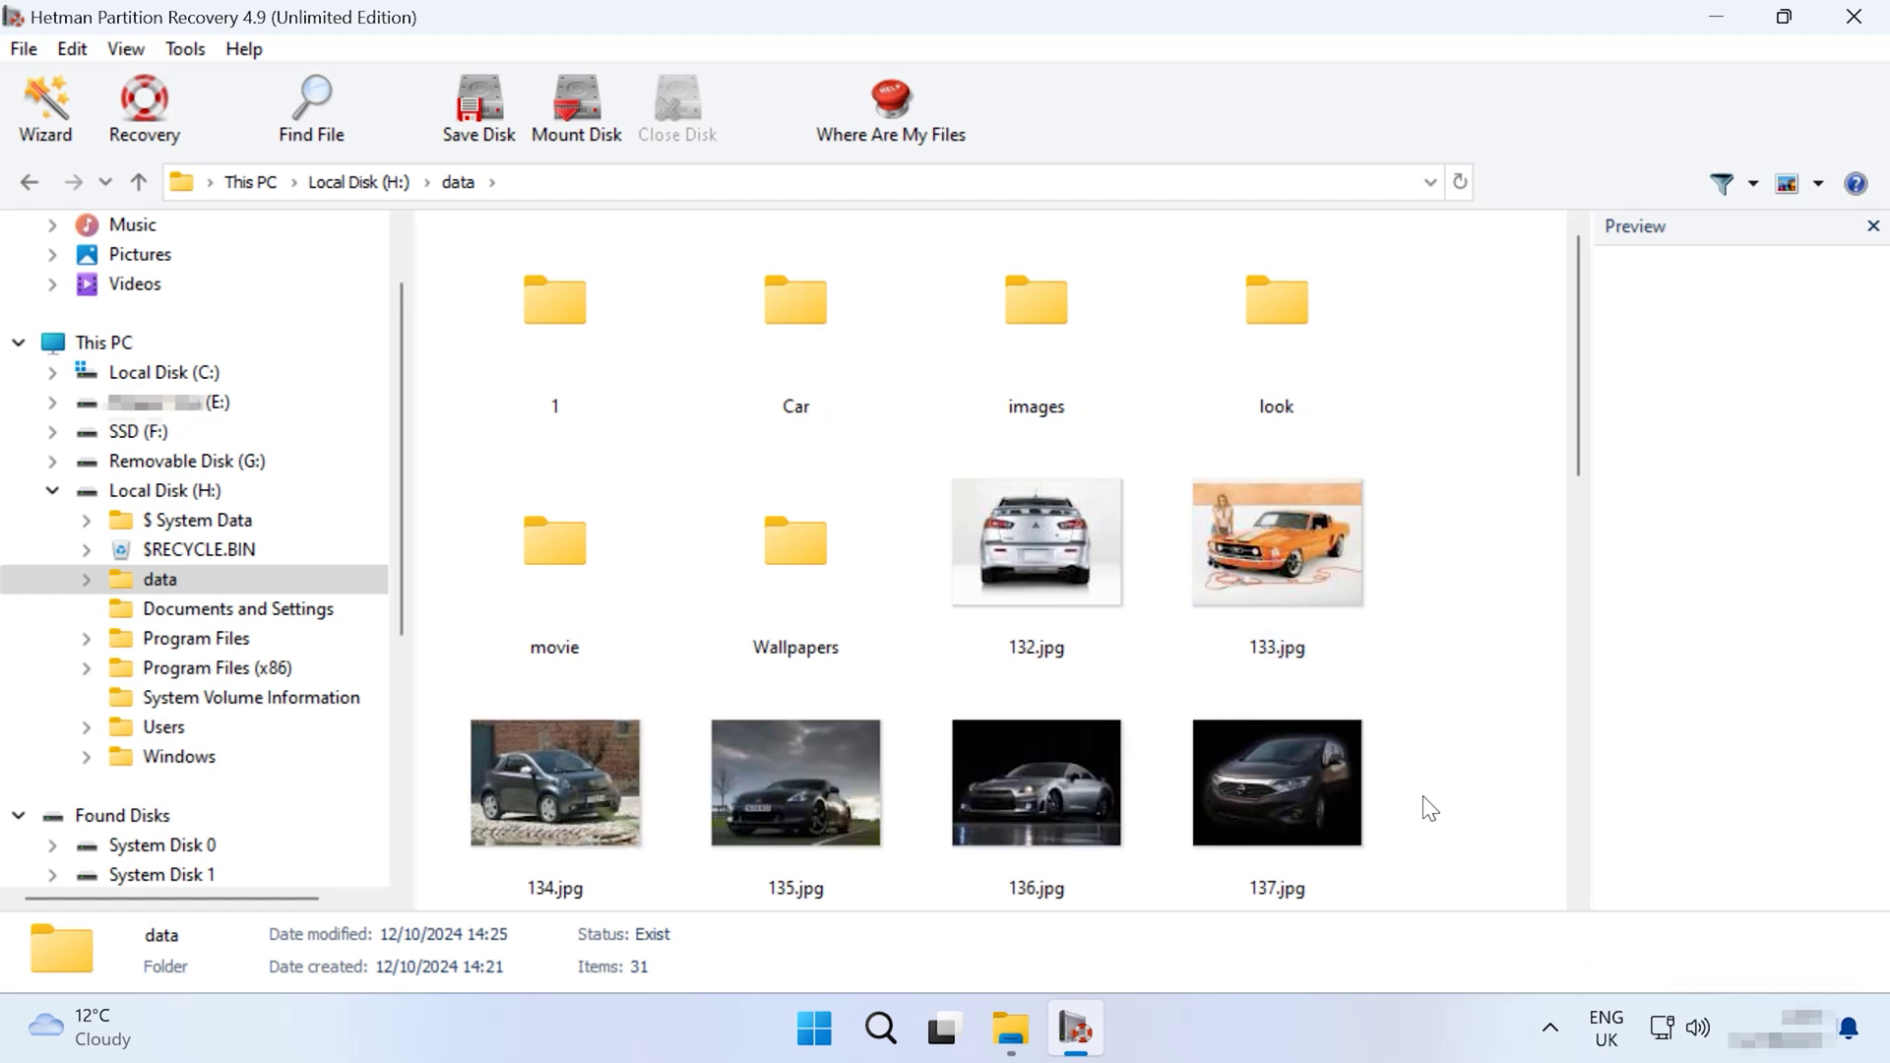
Step: Select images 134.jpg to 137.jpg and recover them to the hard disk at C:\30
drag(1228, 817, 487, 814)
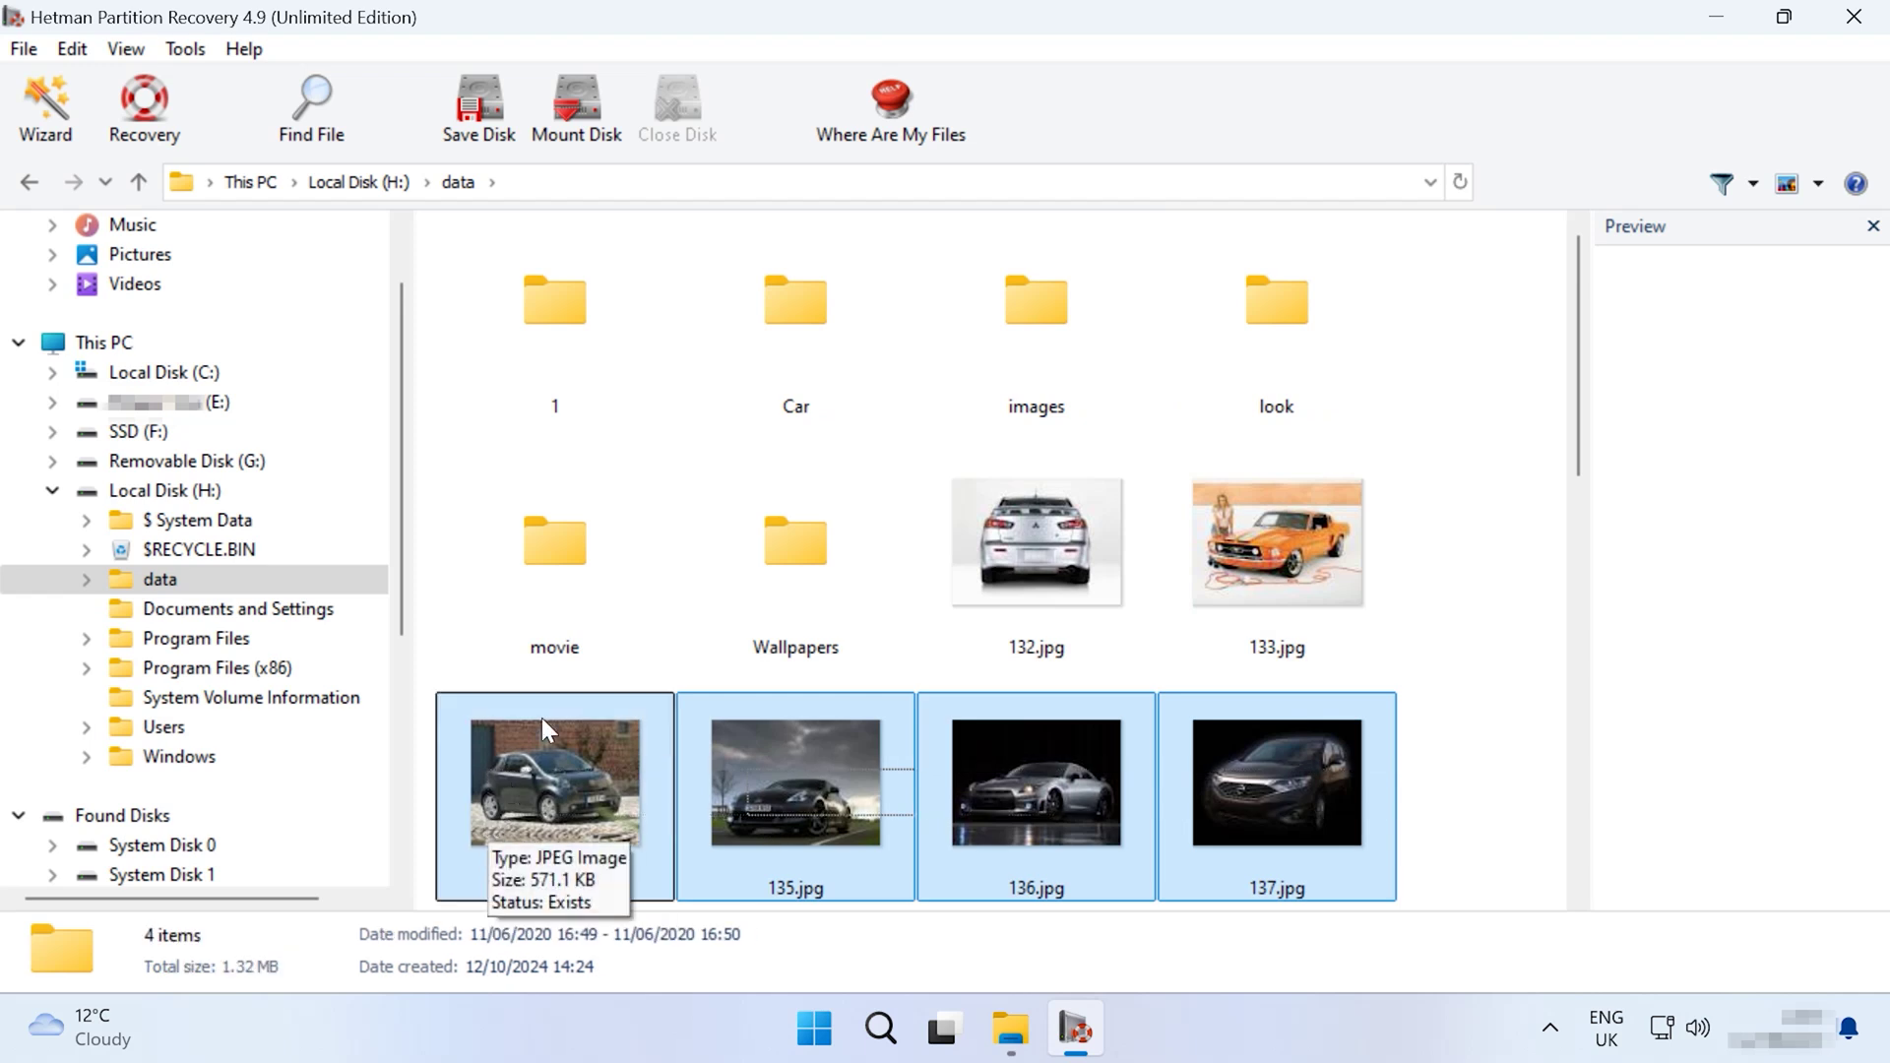
click(151, 127)
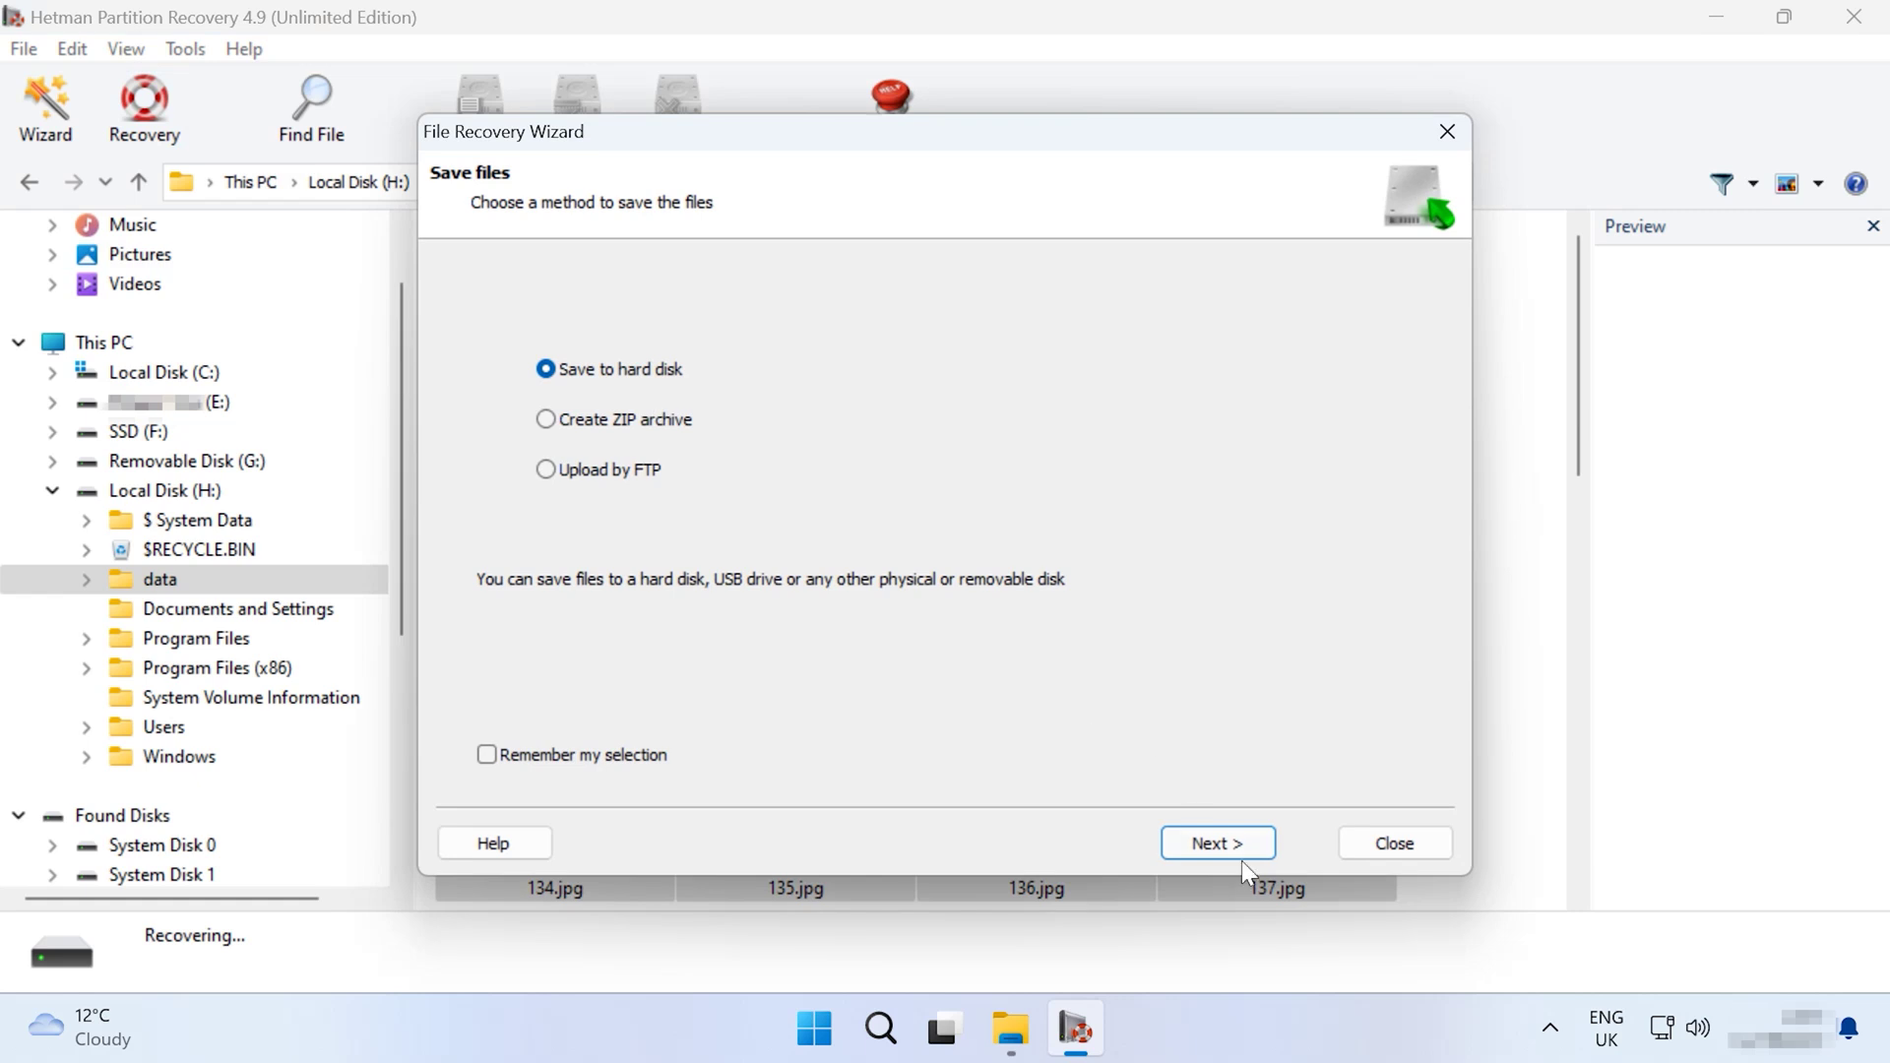
click(1232, 847)
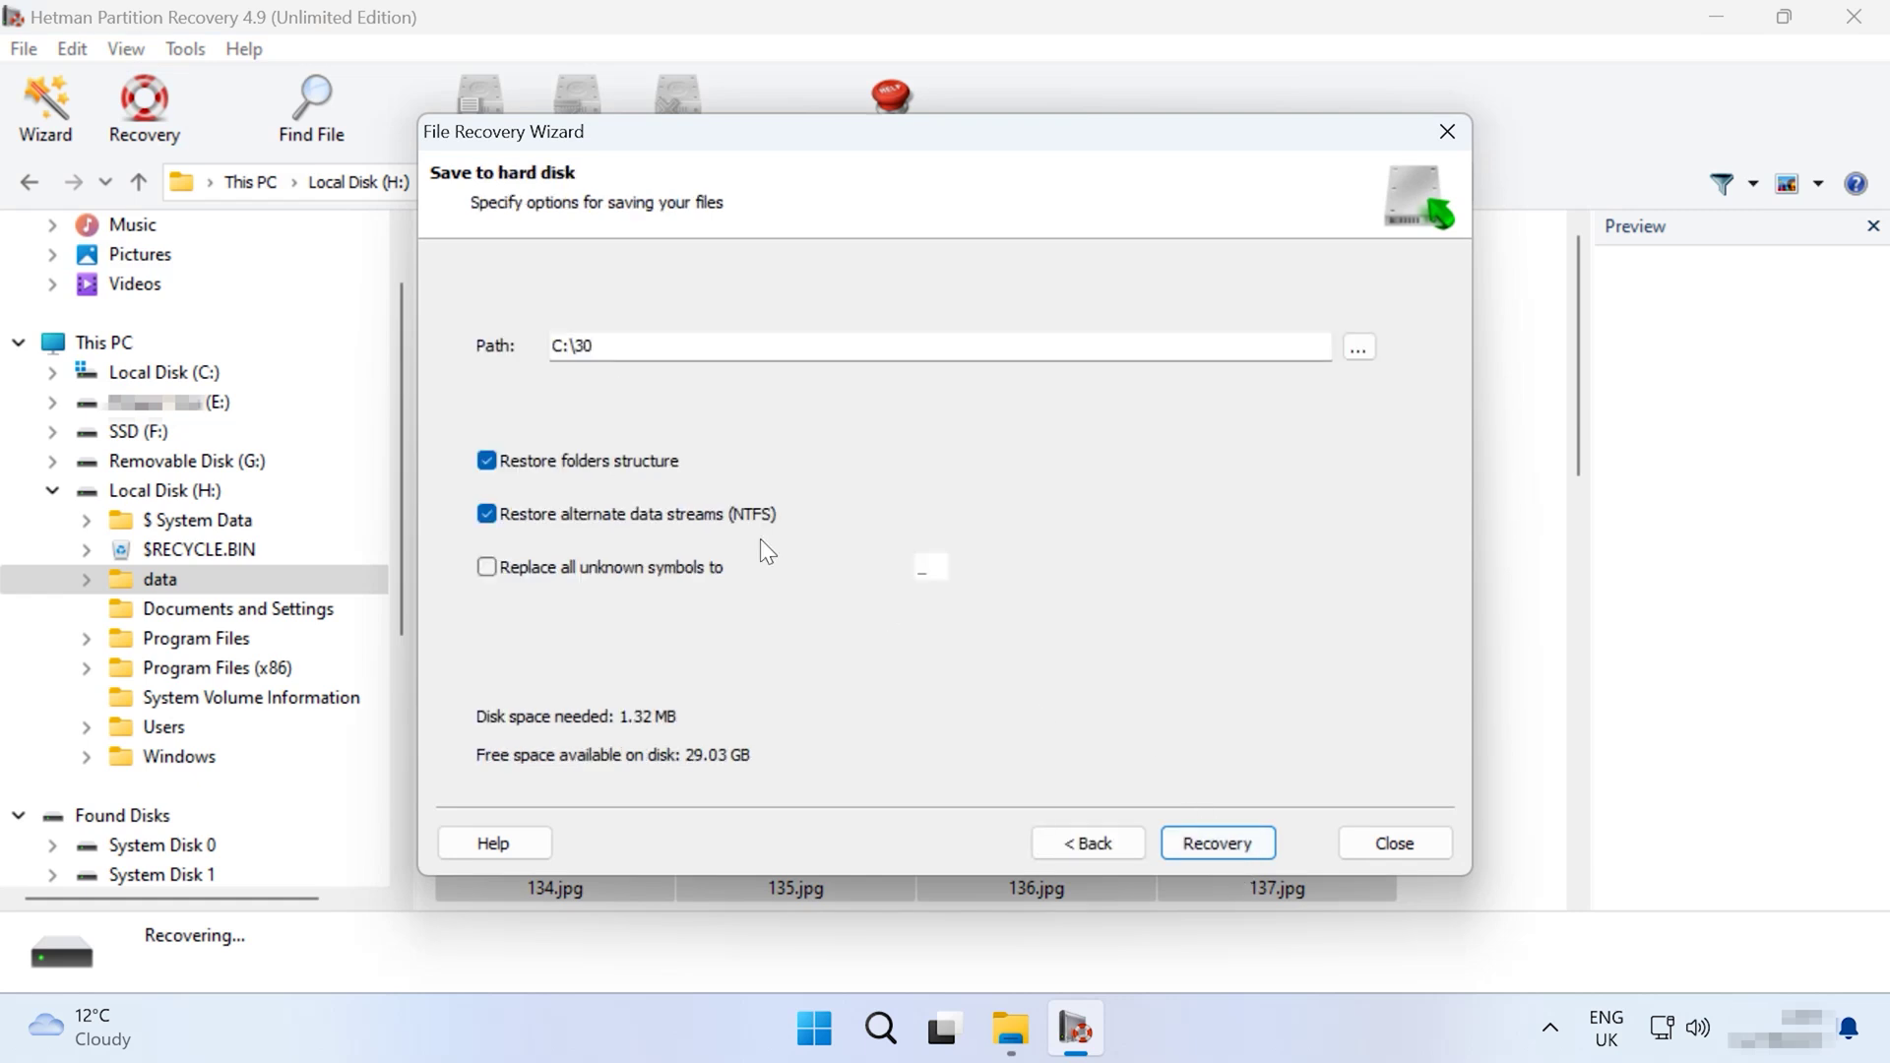
click(1203, 842)
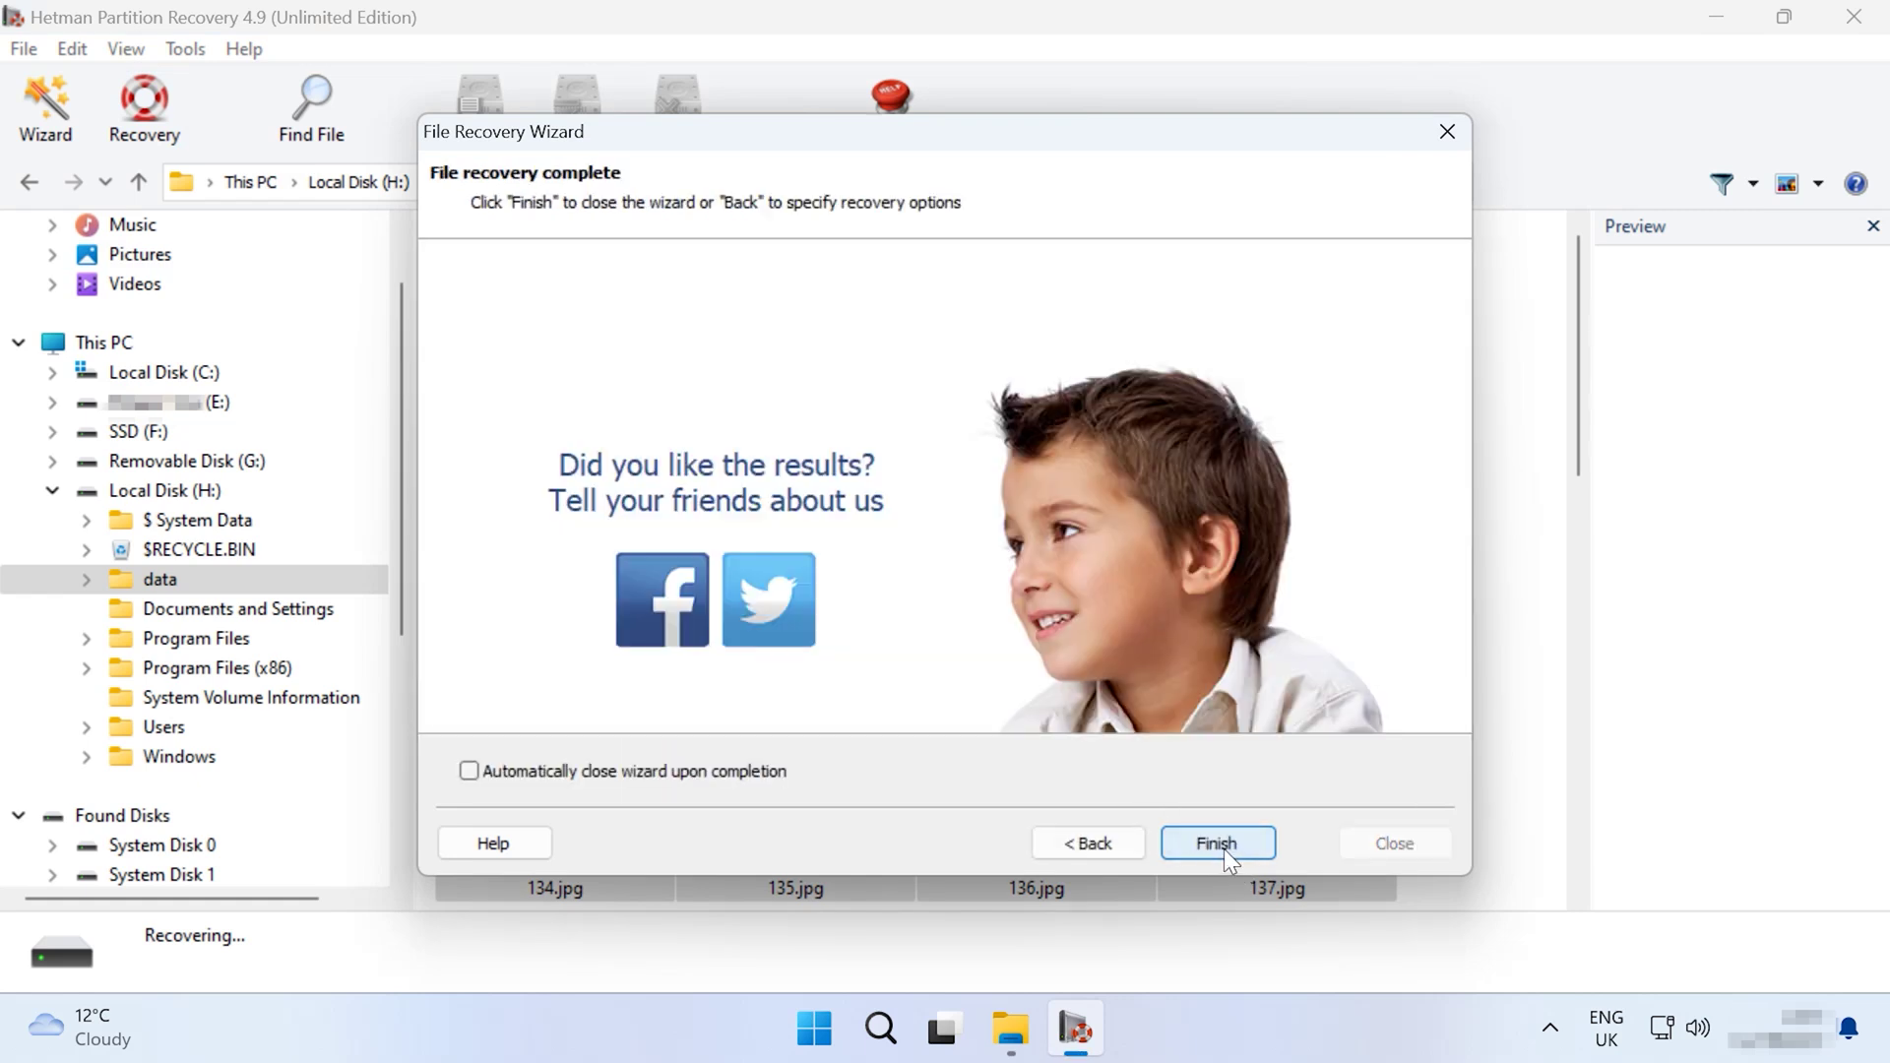
click(1224, 848)
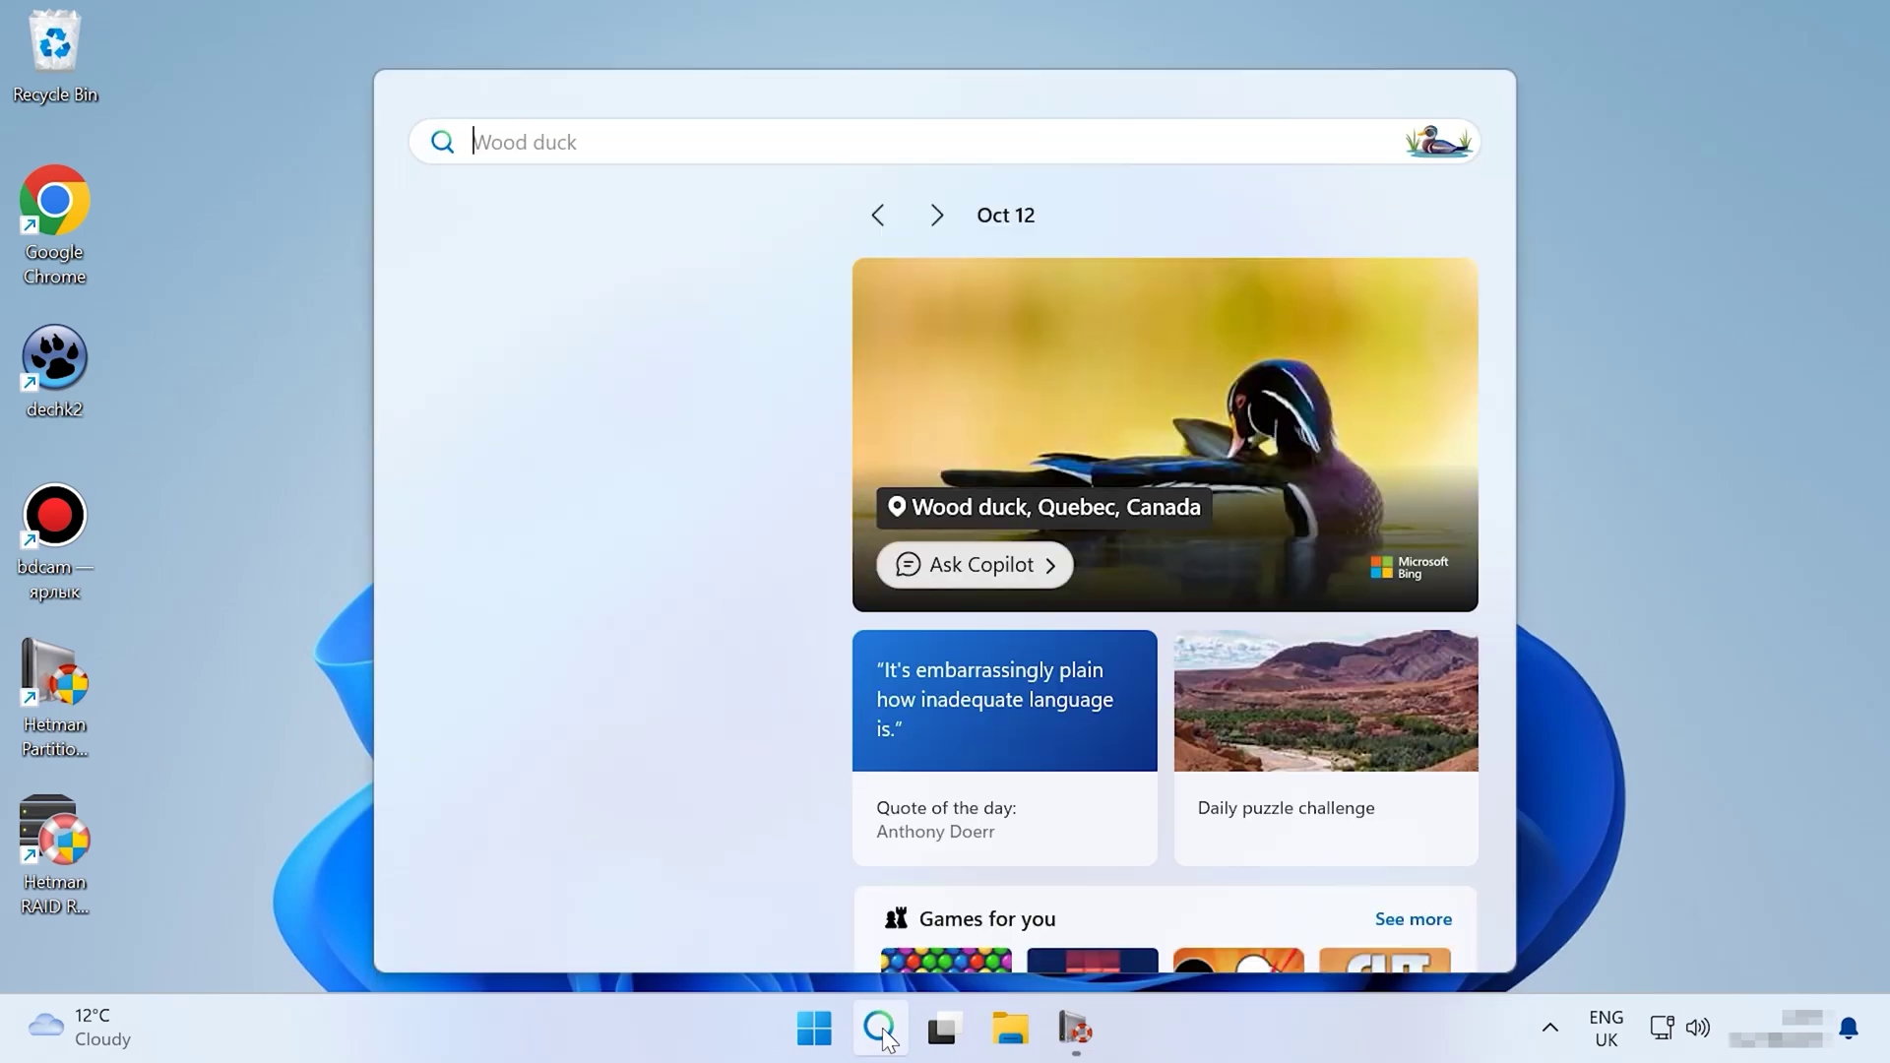
Step: Open Control Panel's Region settings and edit the Decimal symbol in Customise Format
text(con)
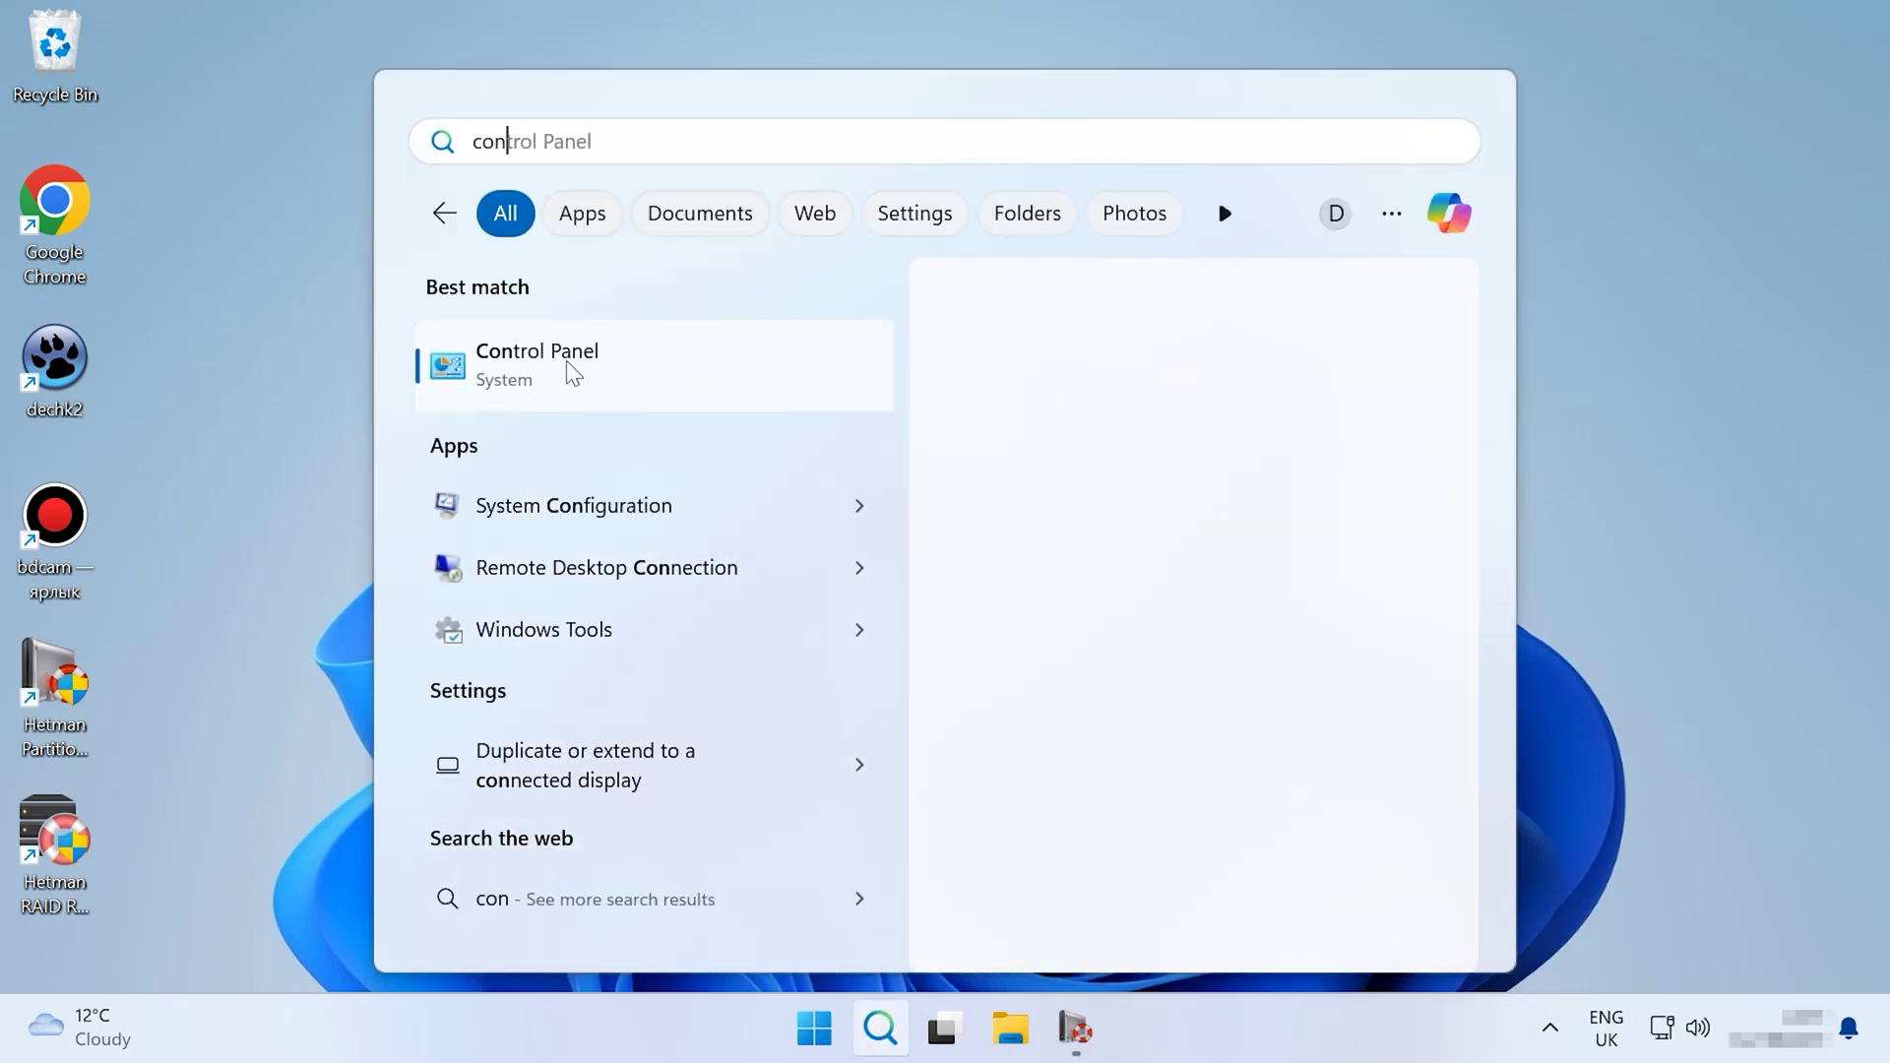
click(567, 362)
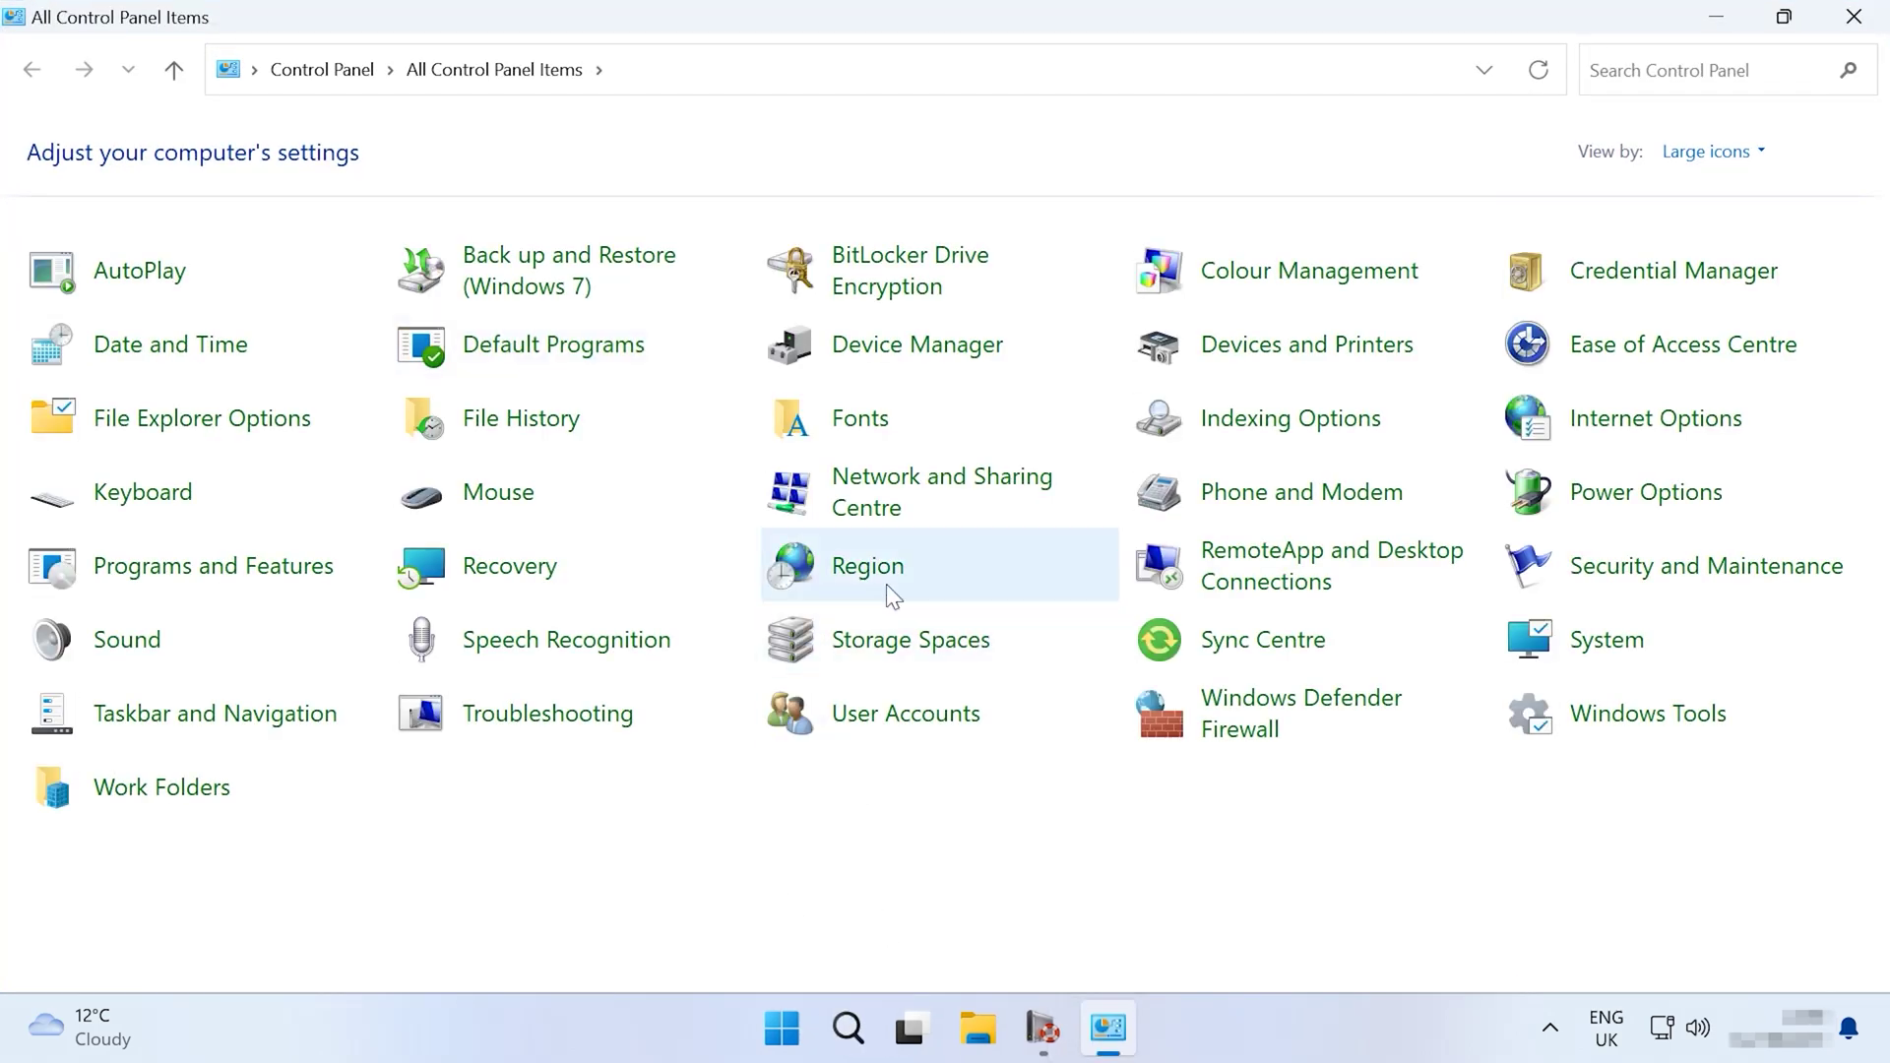
click(876, 588)
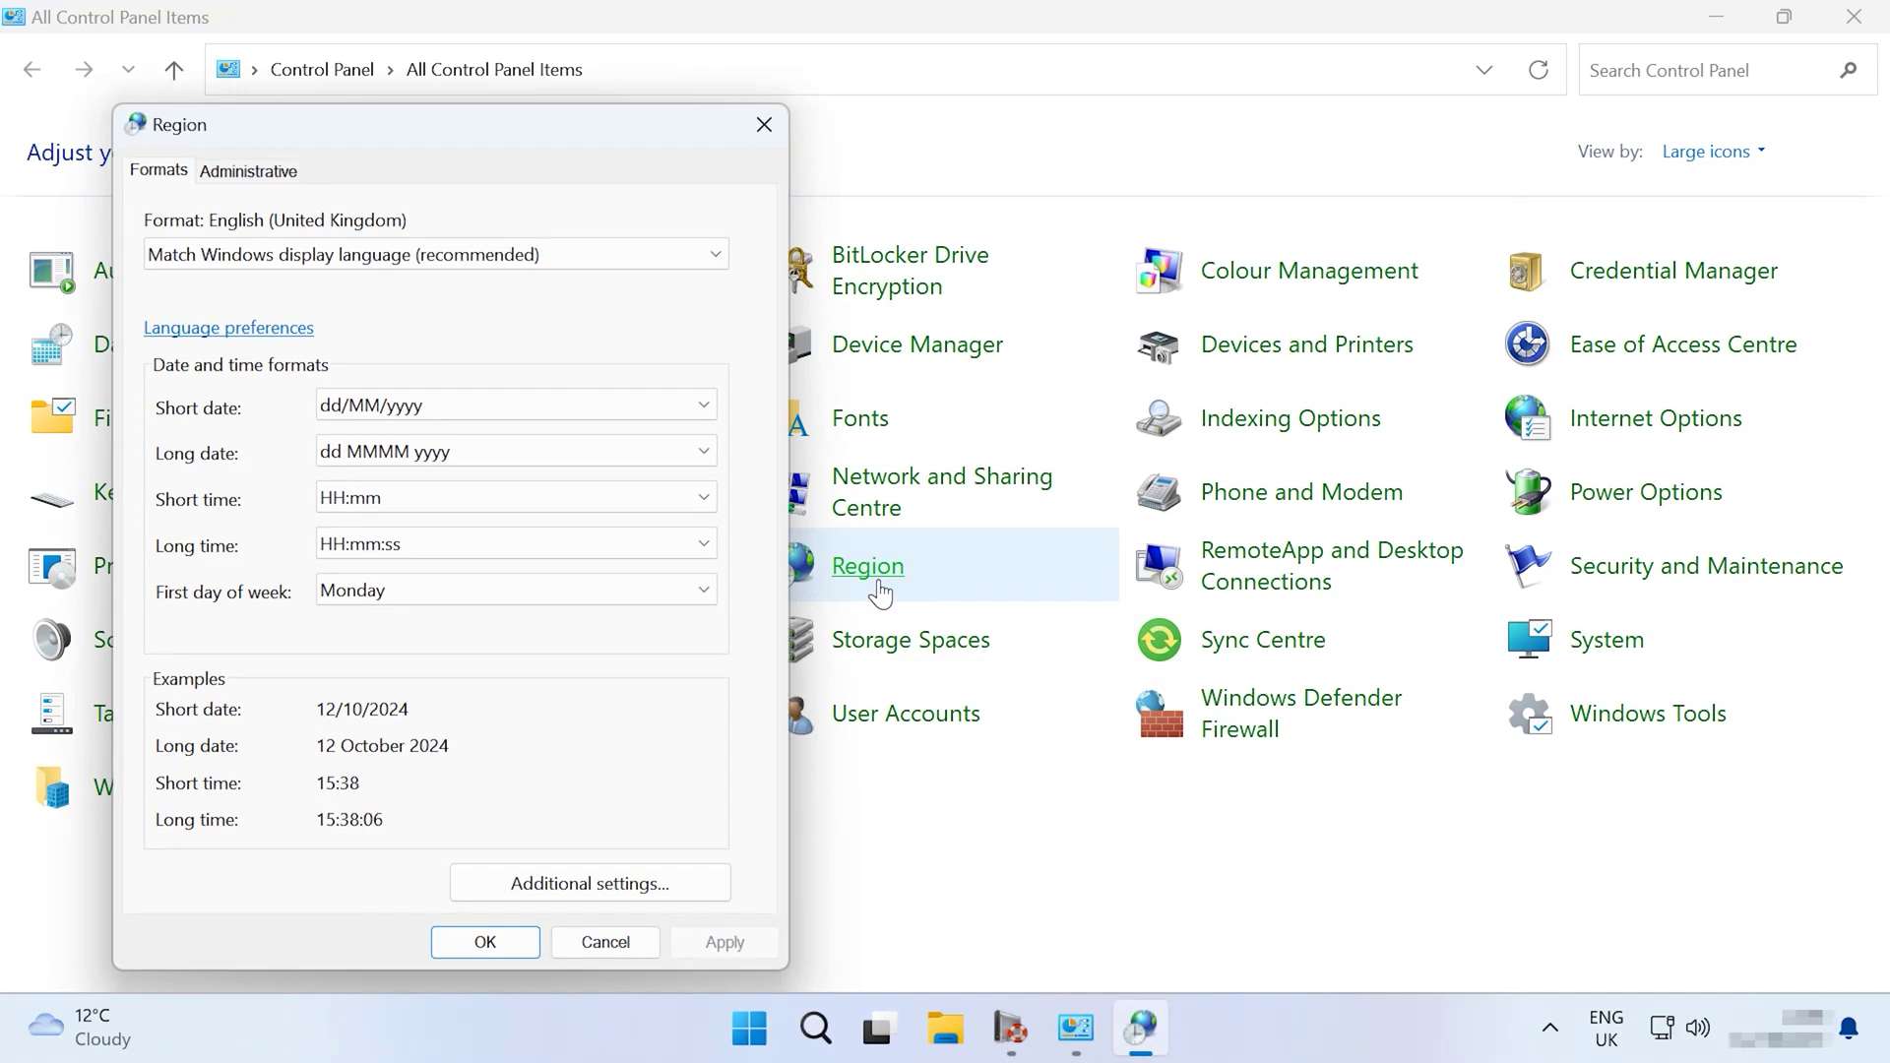
click(628, 891)
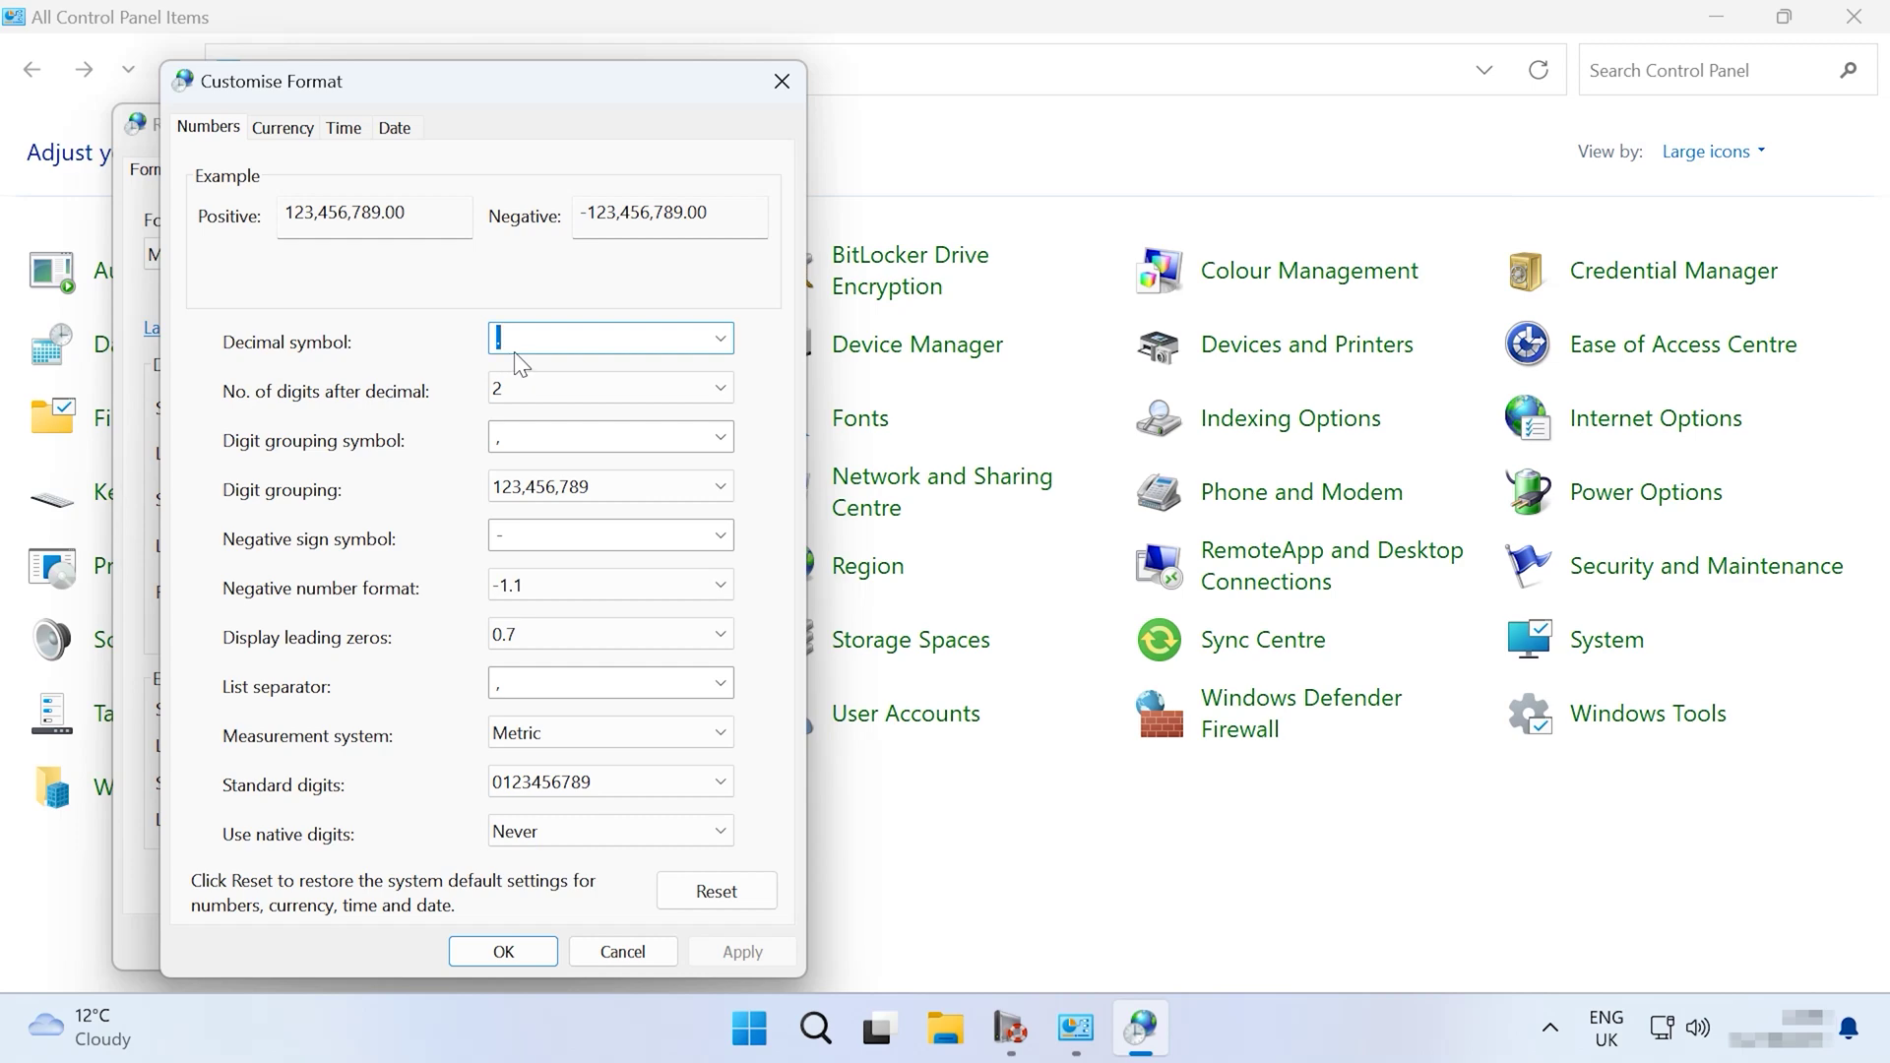
click(537, 341)
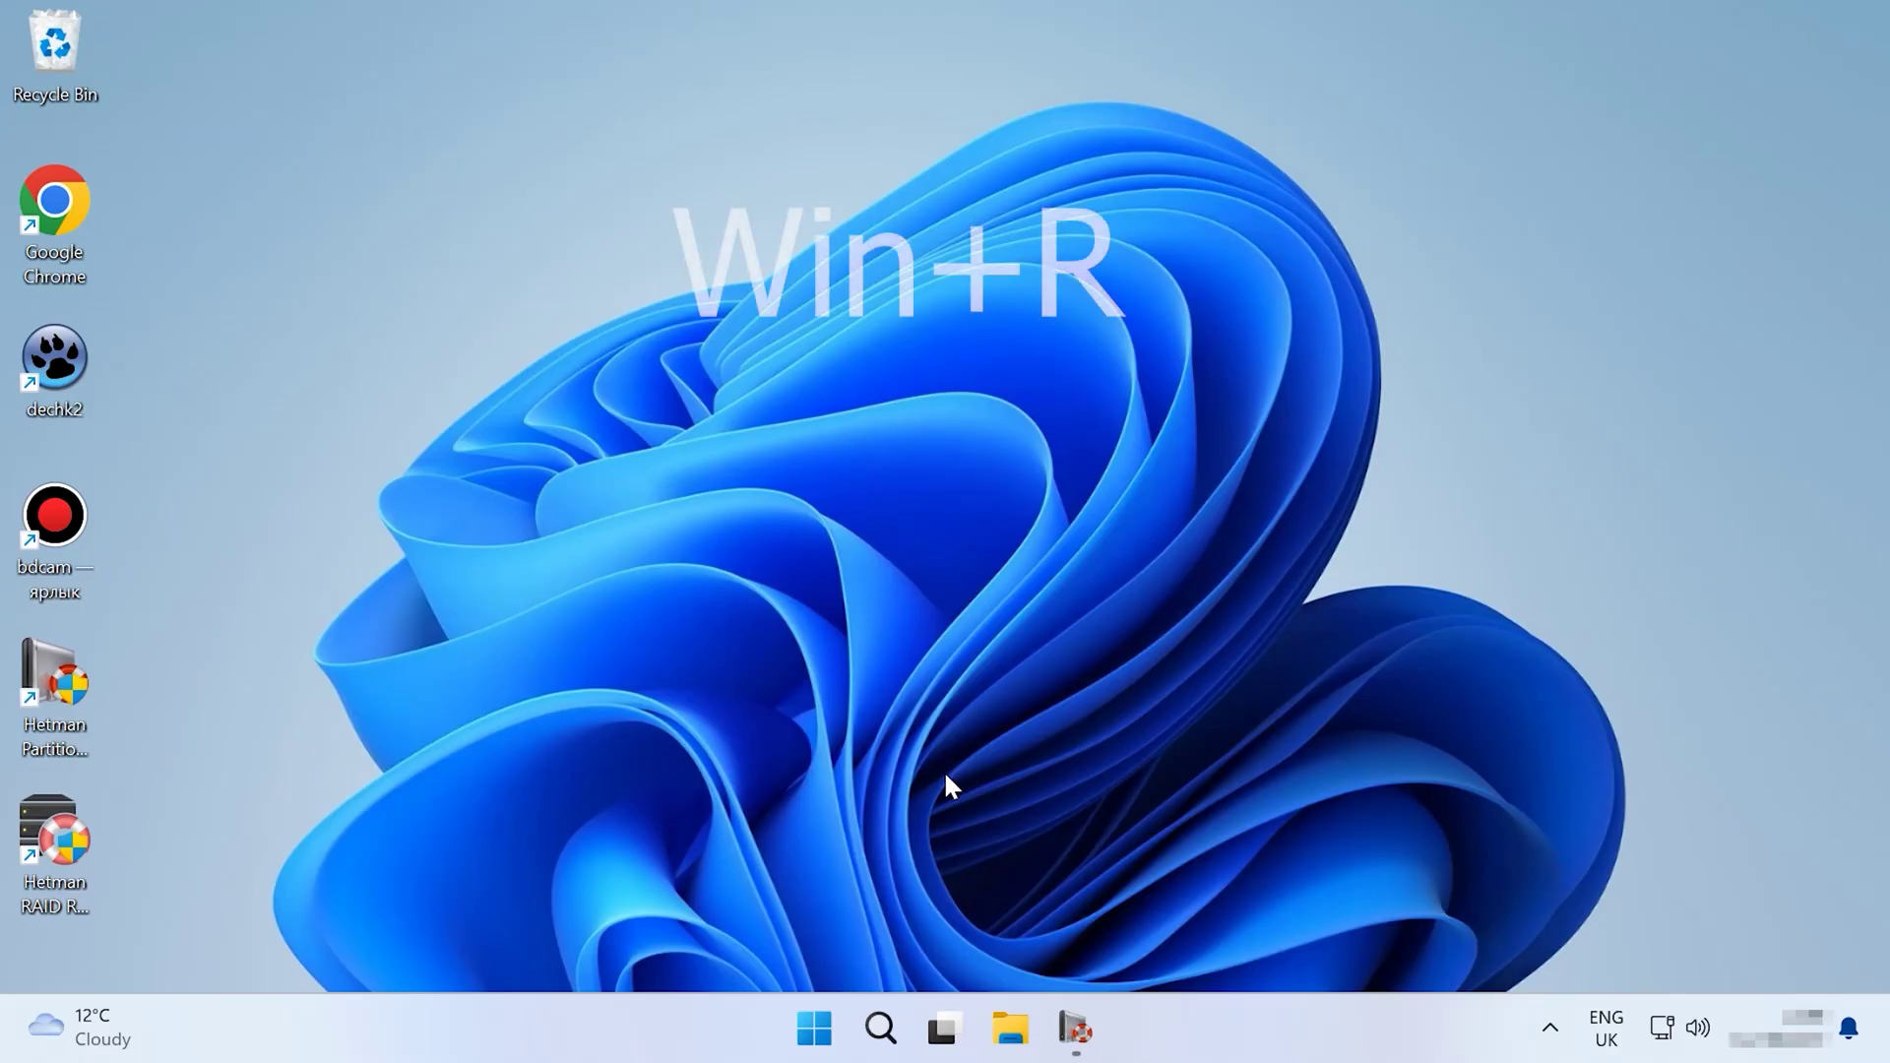
Step: Launch regedit and go to HKLM\SOFTWARE\Microsoft\WindowsUpdate\UX
key(super+r)
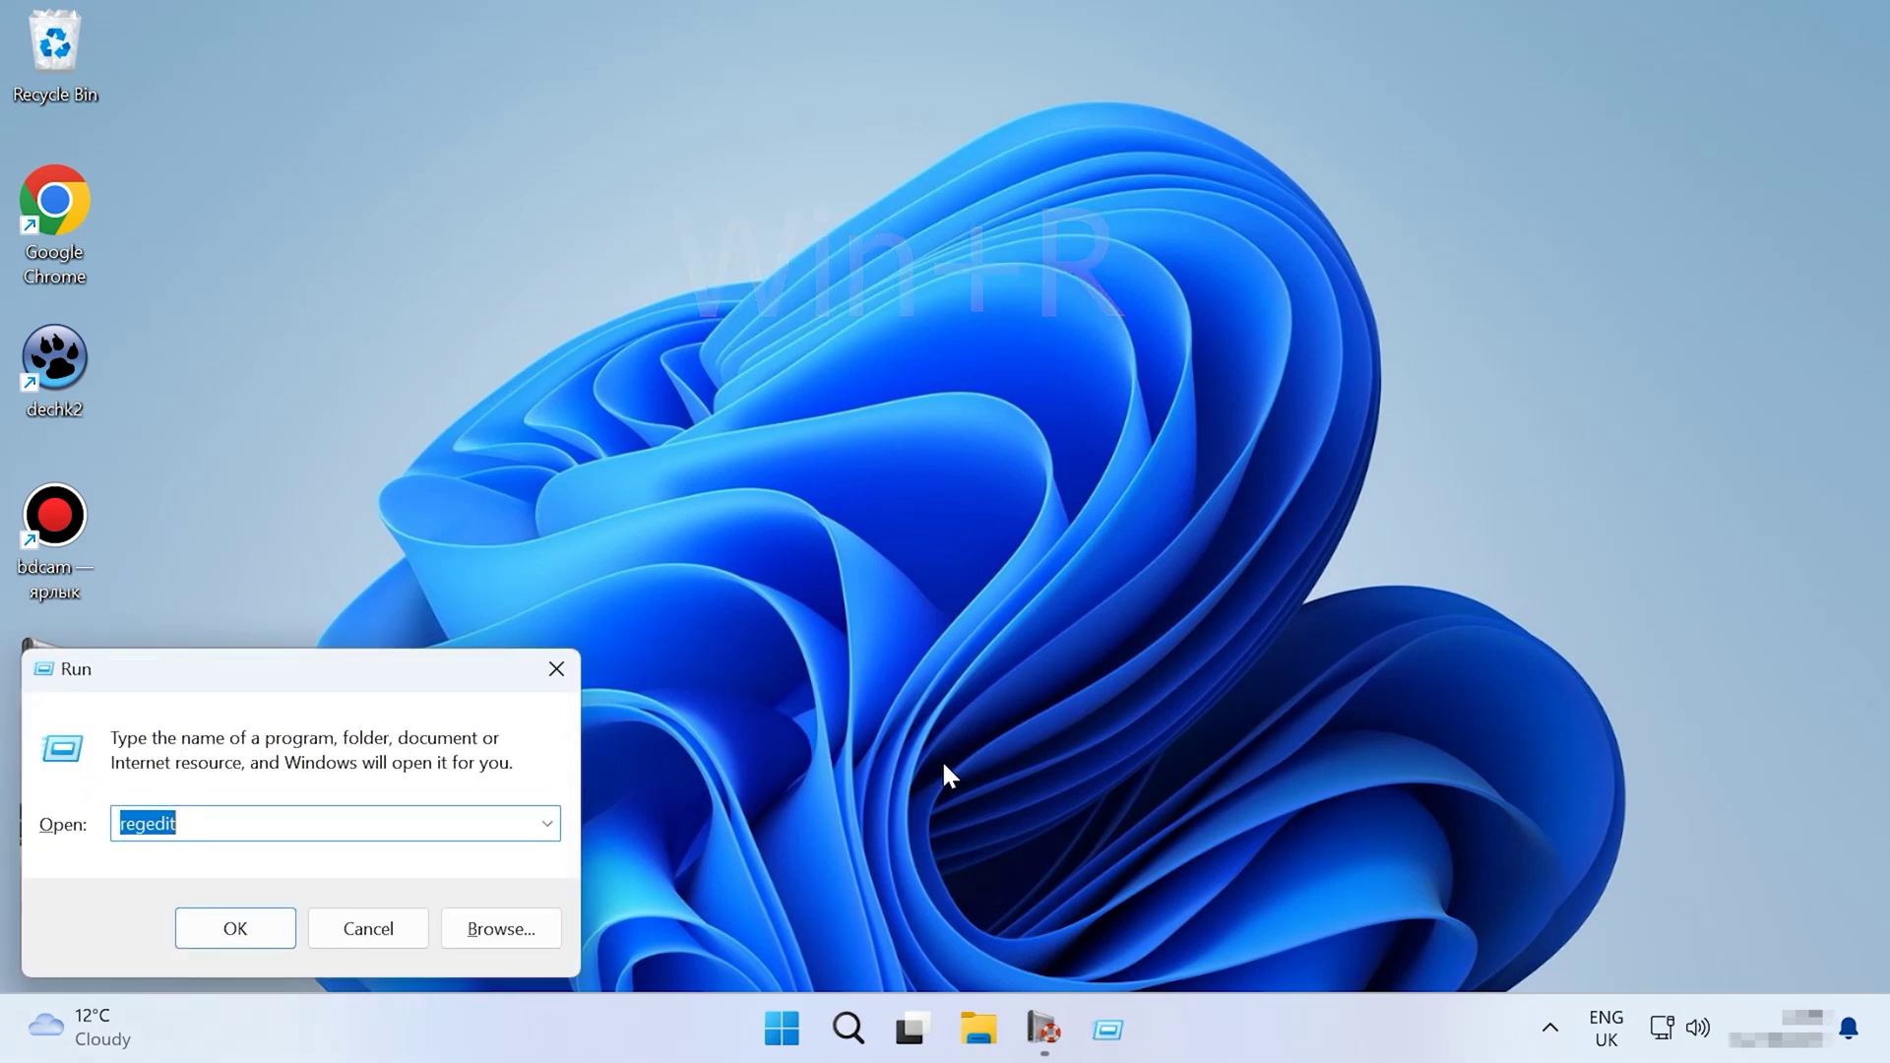
click(236, 928)
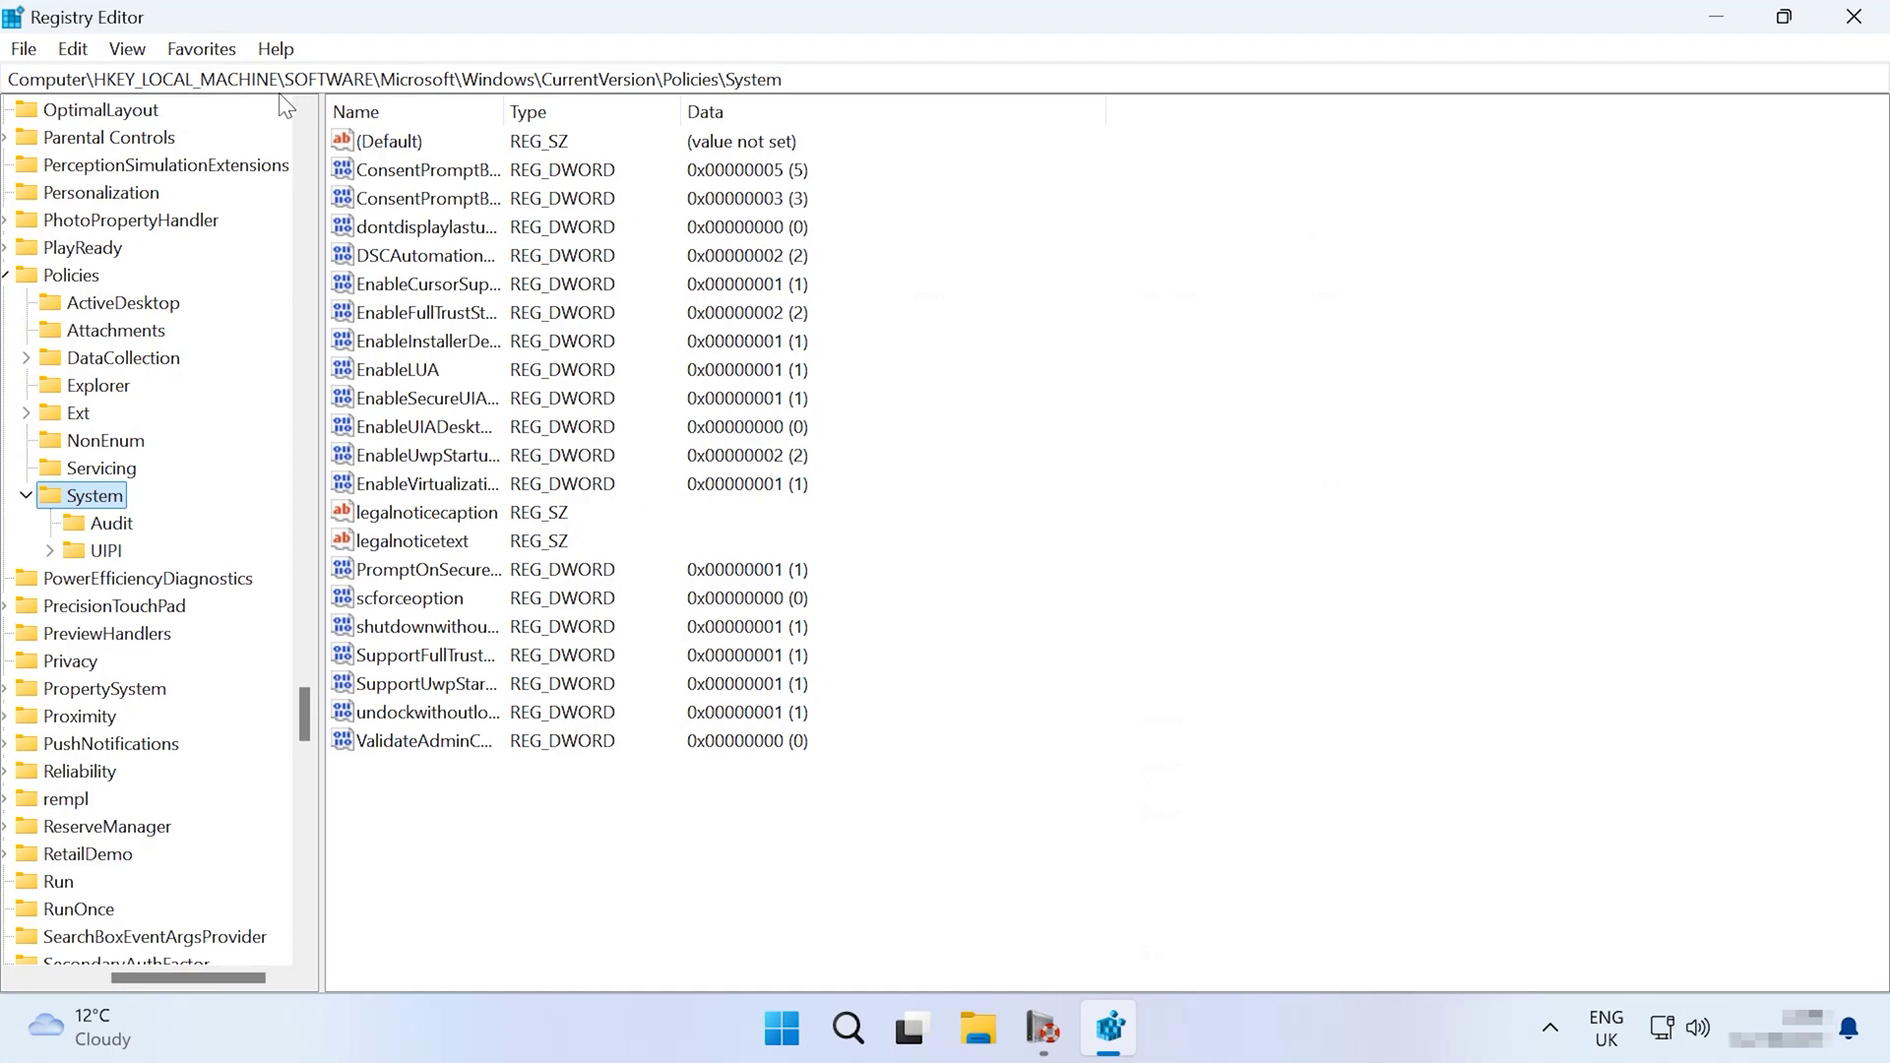
click(311, 89)
text(Computer\HKEY_LOCAL_MACHINE\SOFTWARE\Microsoft\WindowsUpdate\)
text(UX)
key(Return)
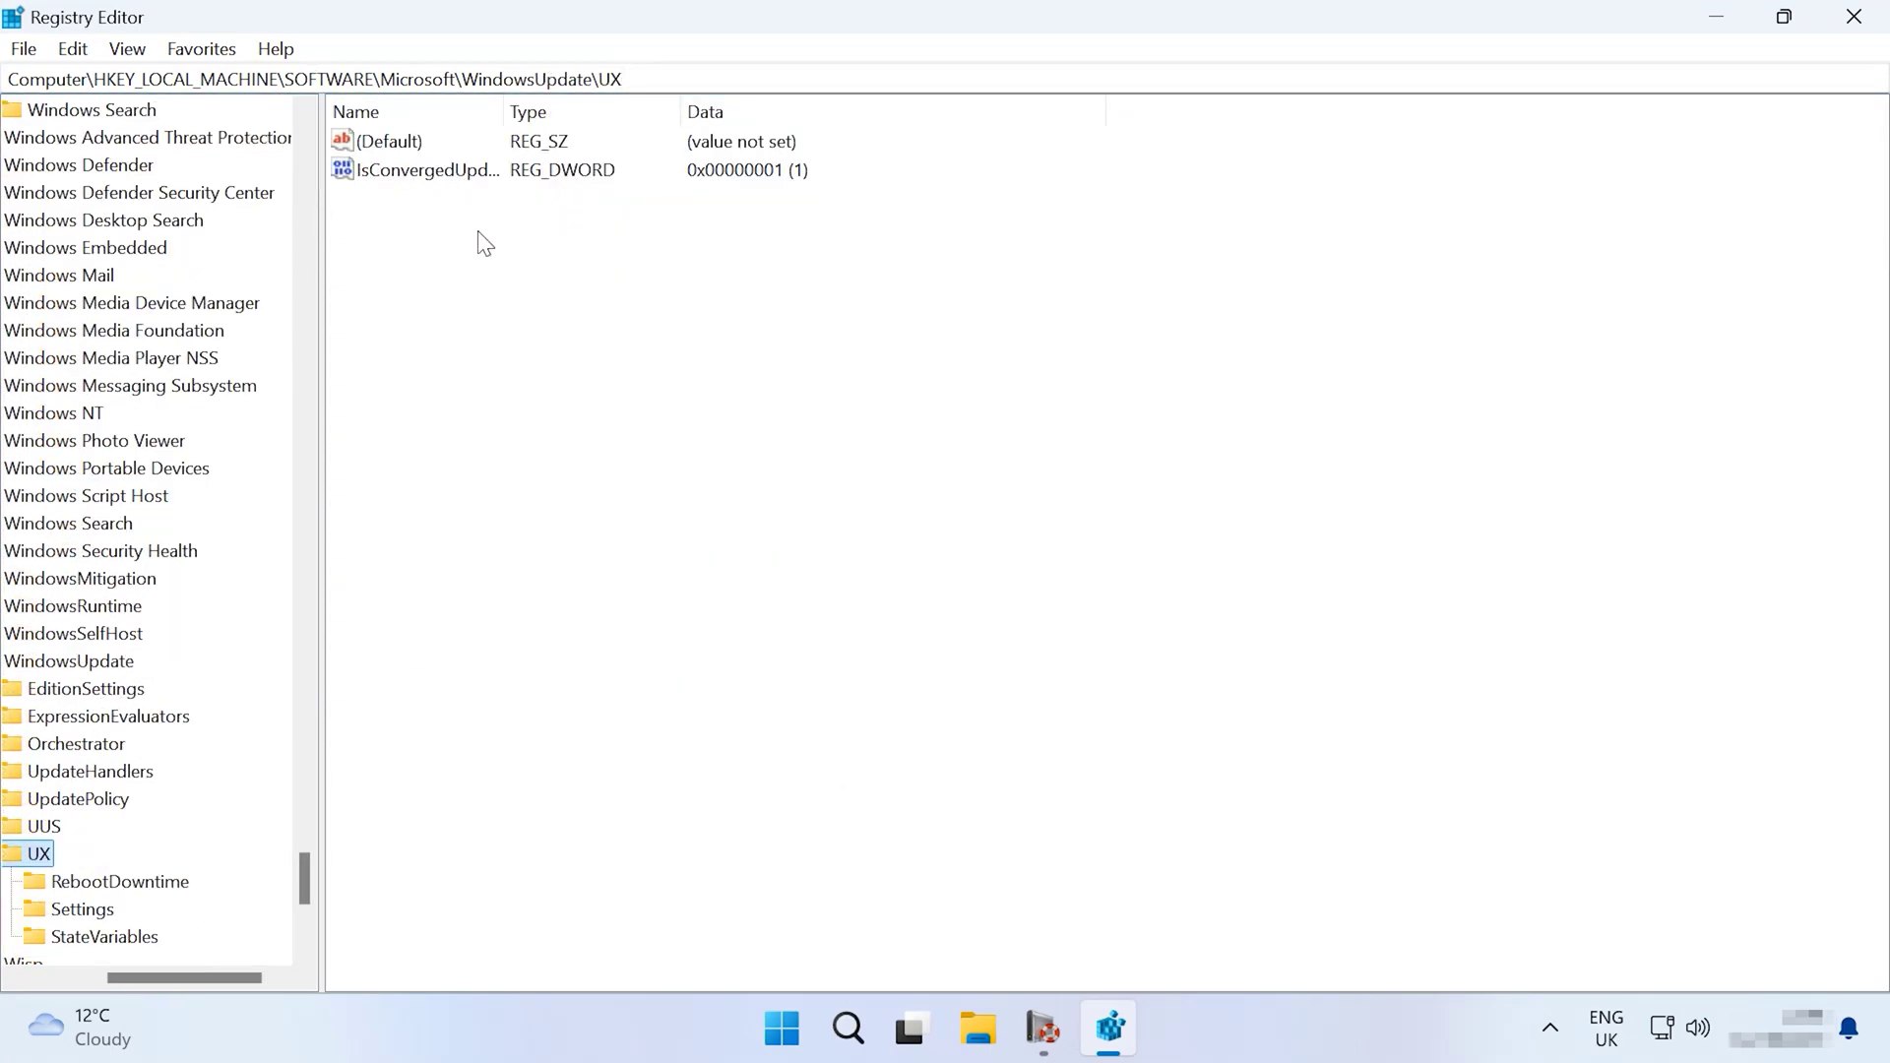
Step: Set IsConvergedUpdateStackEnabled to 0 and restart the PC
click(485, 169)
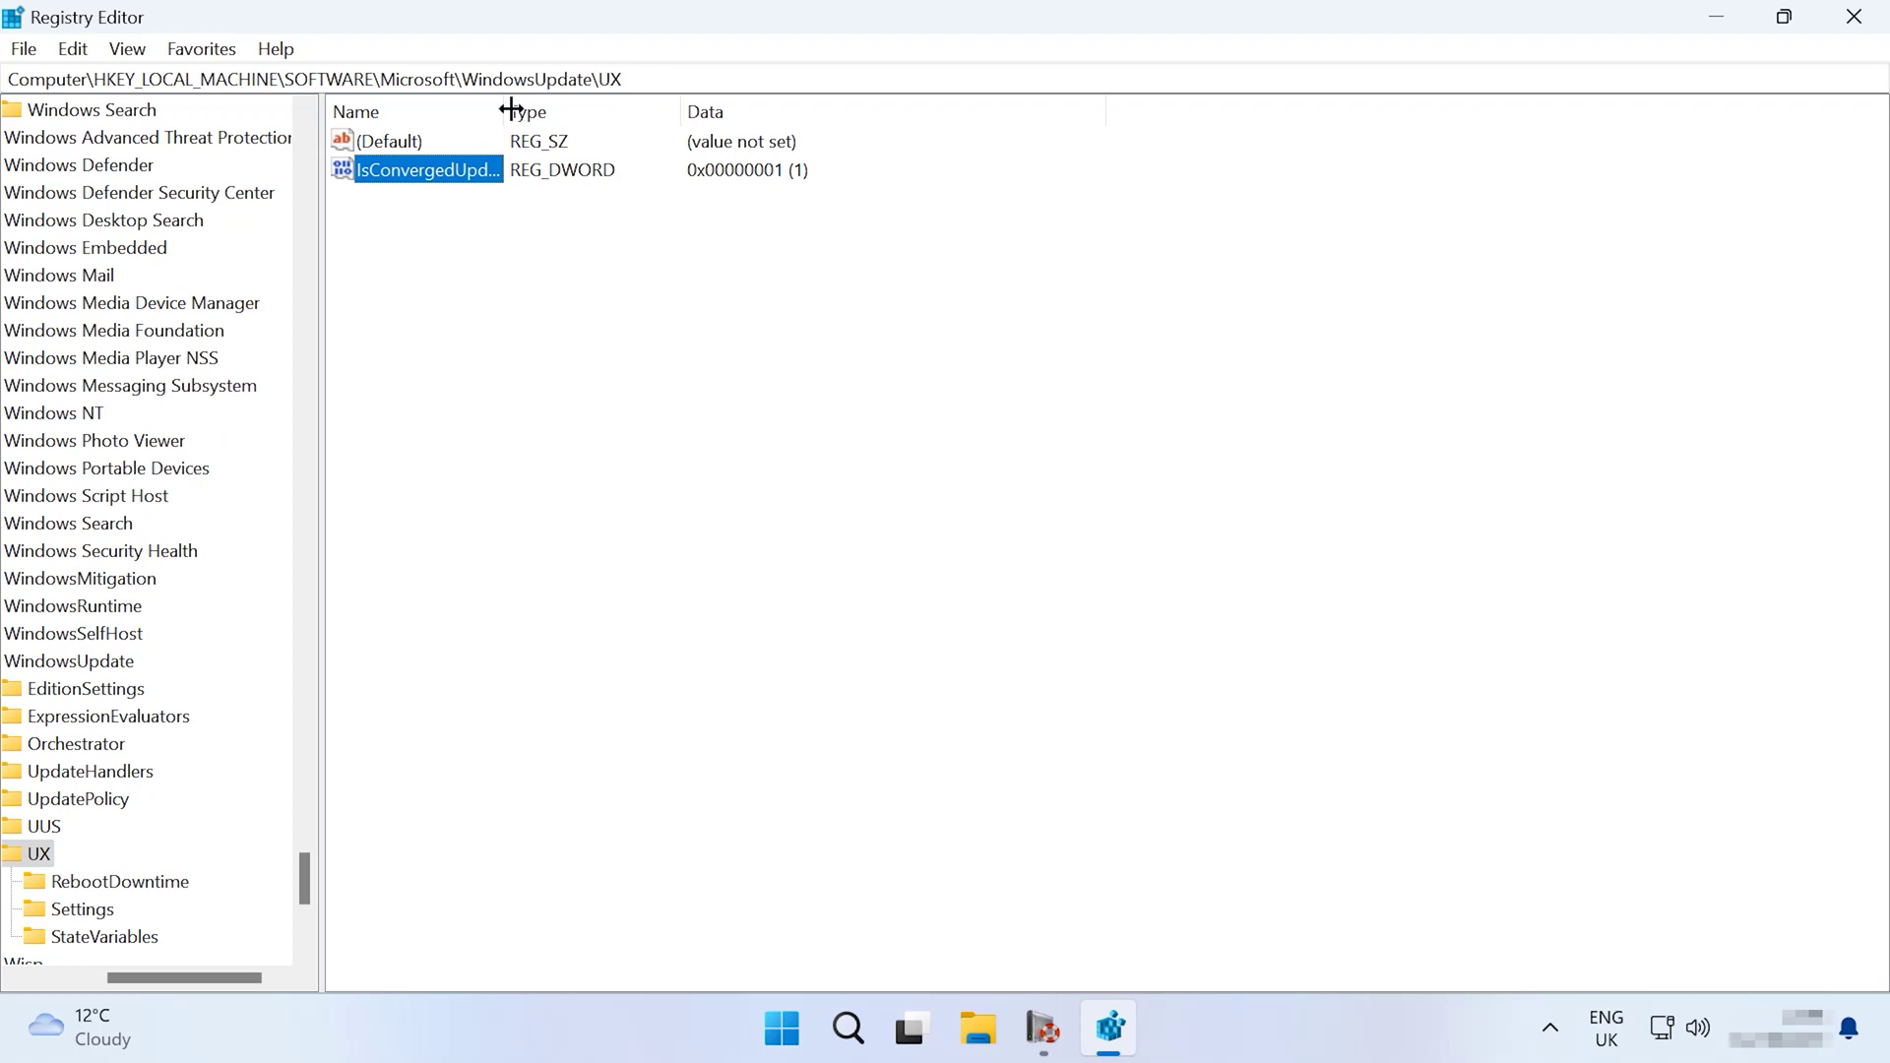
drag(512, 110, 713, 141)
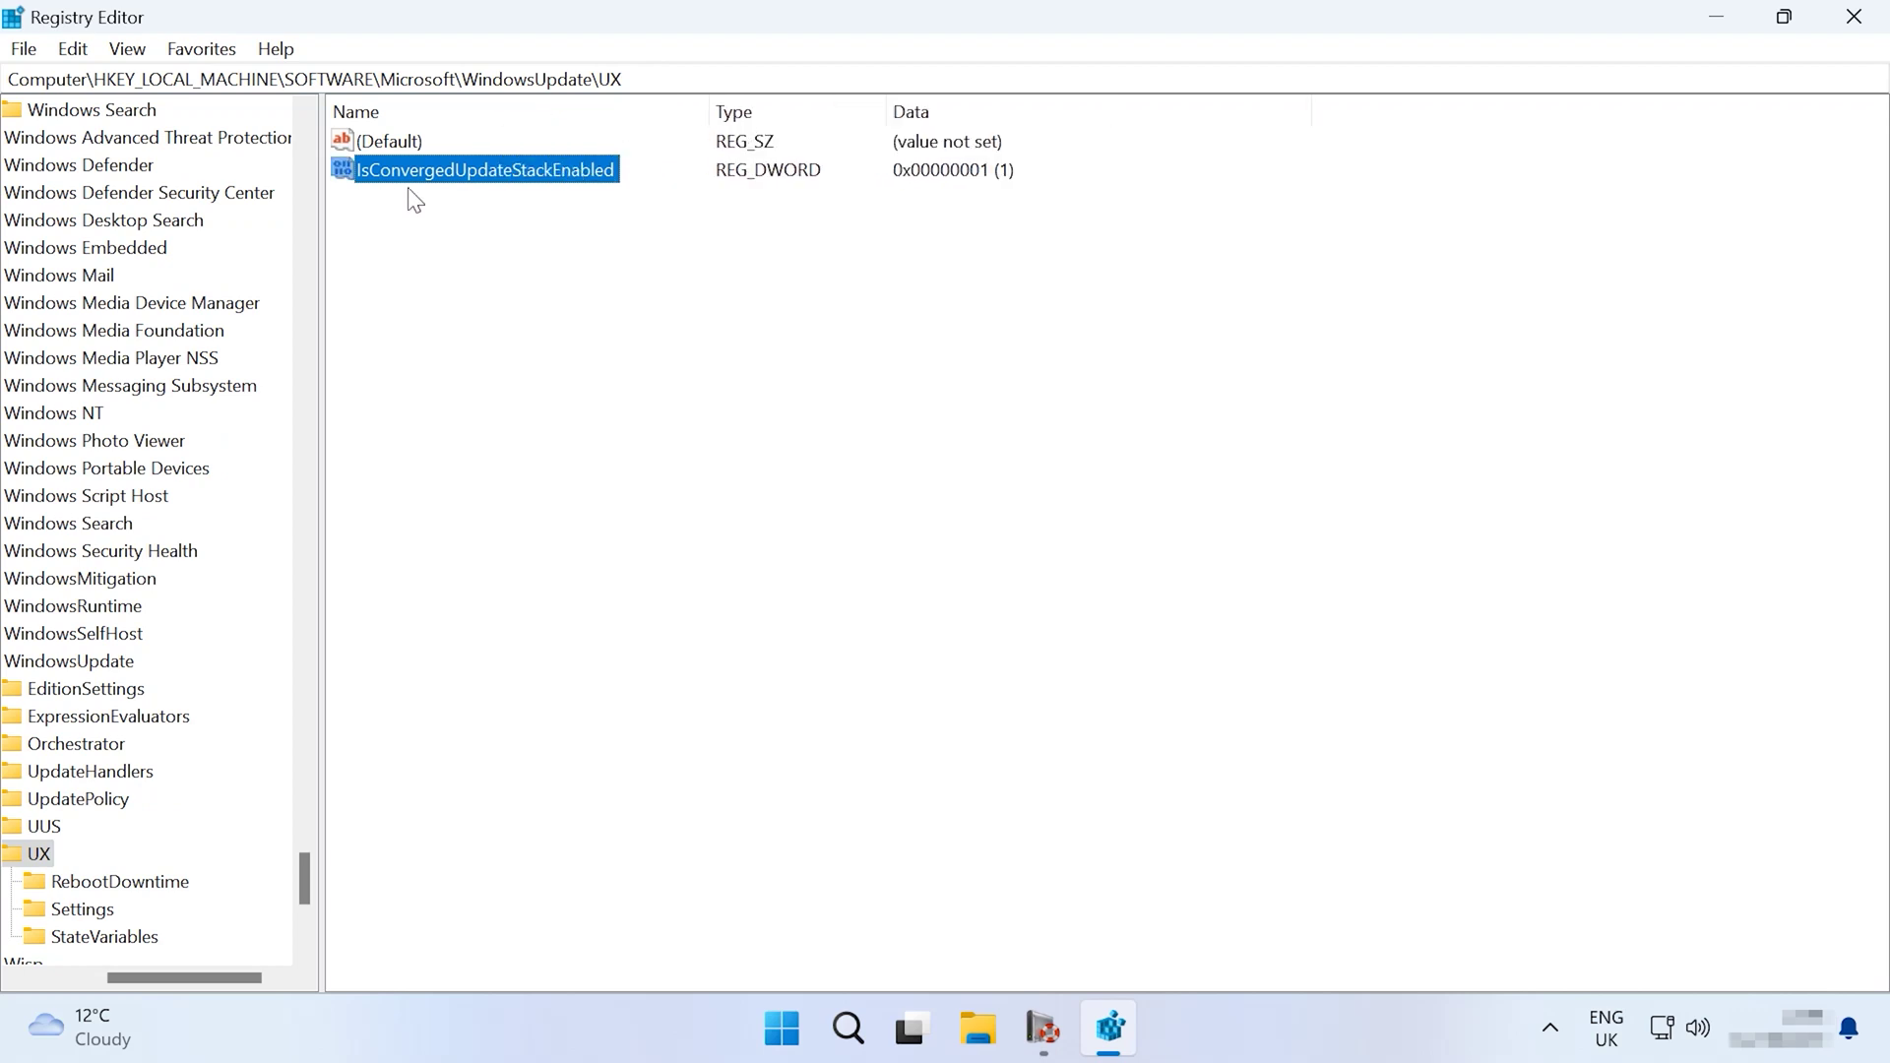
right_click(530, 186)
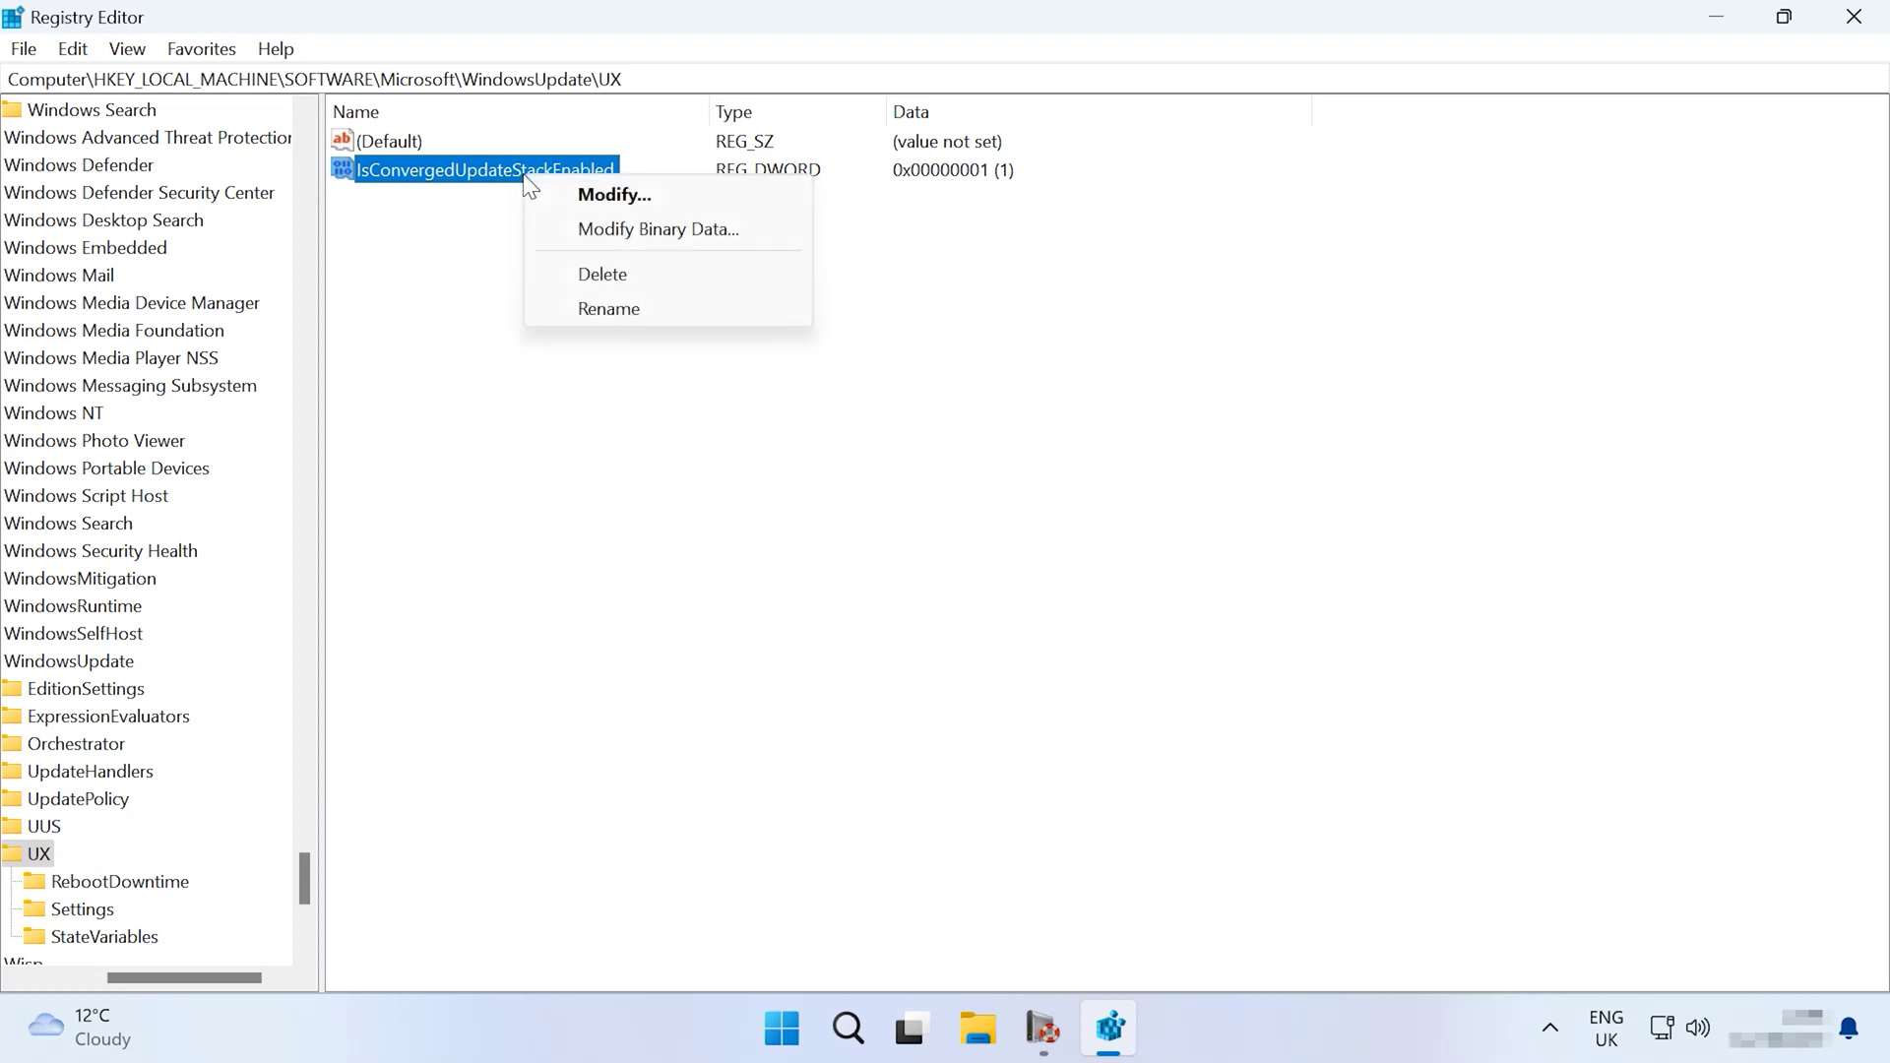
click(653, 203)
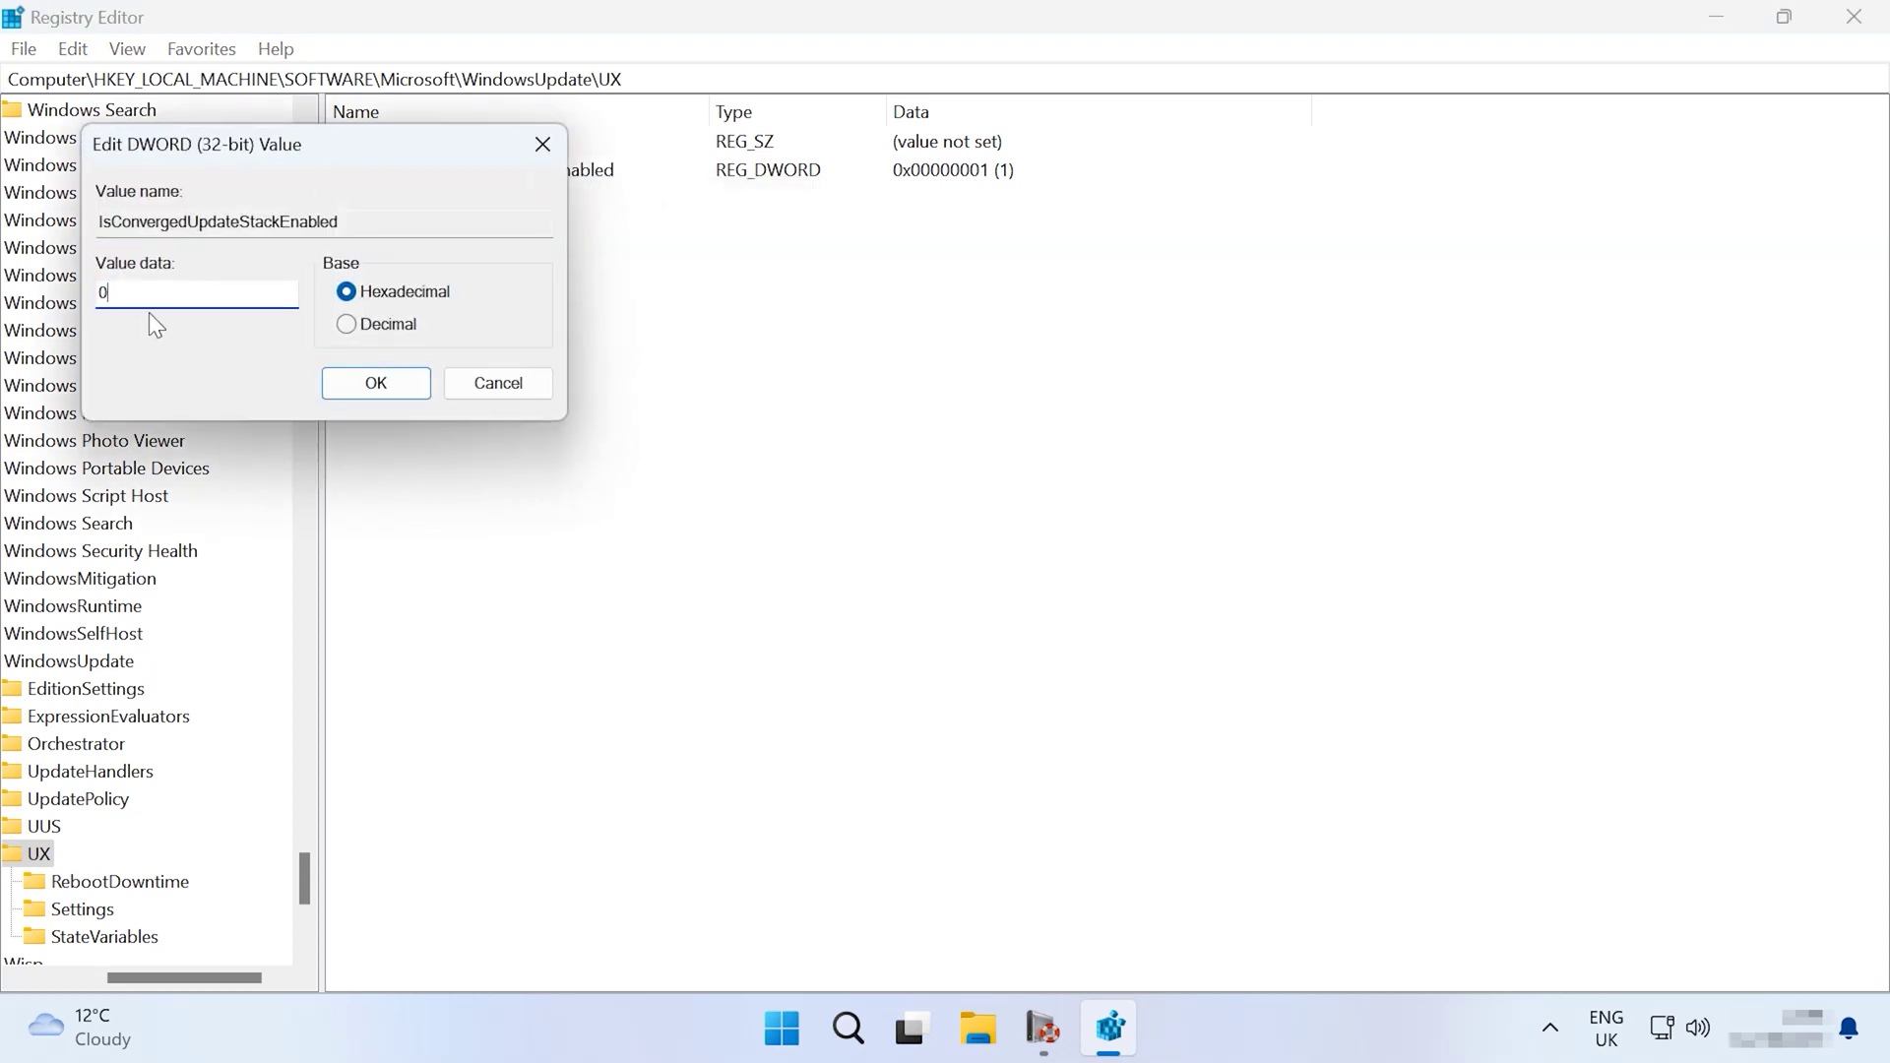
click(376, 384)
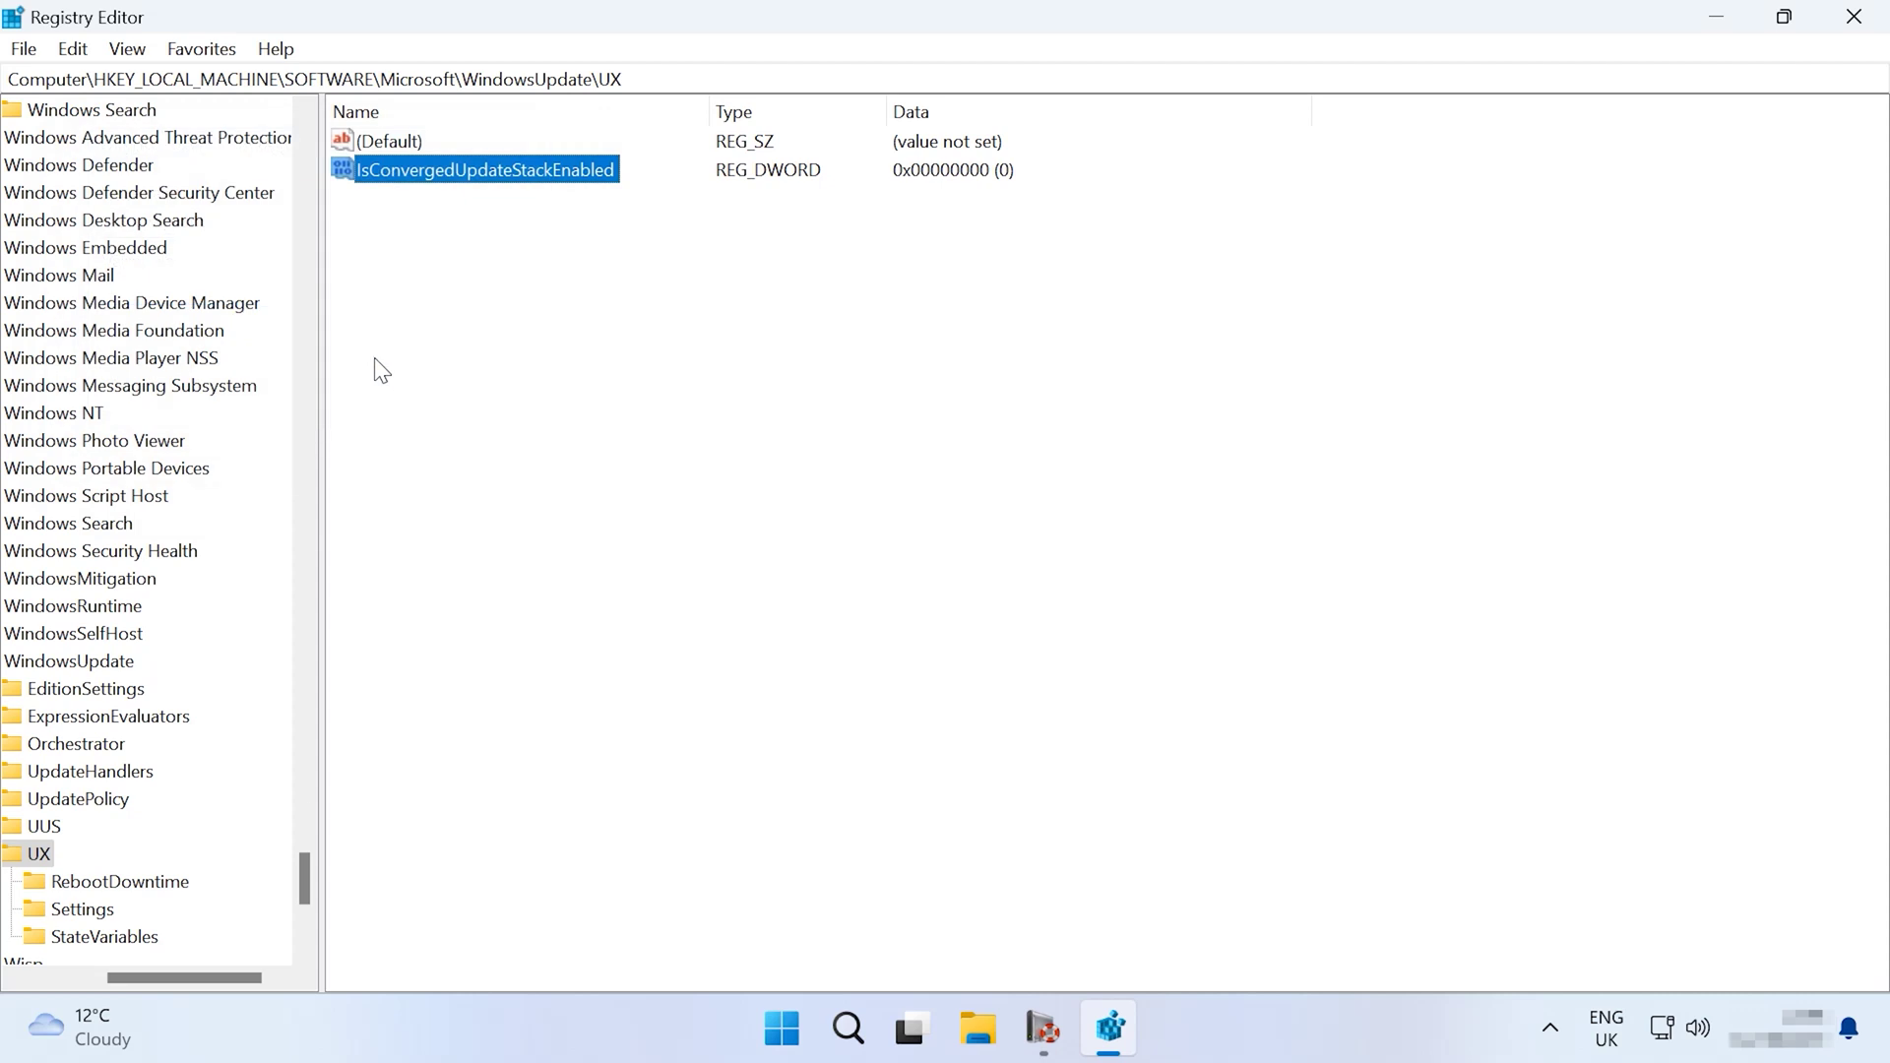
click(784, 1031)
click(1320, 935)
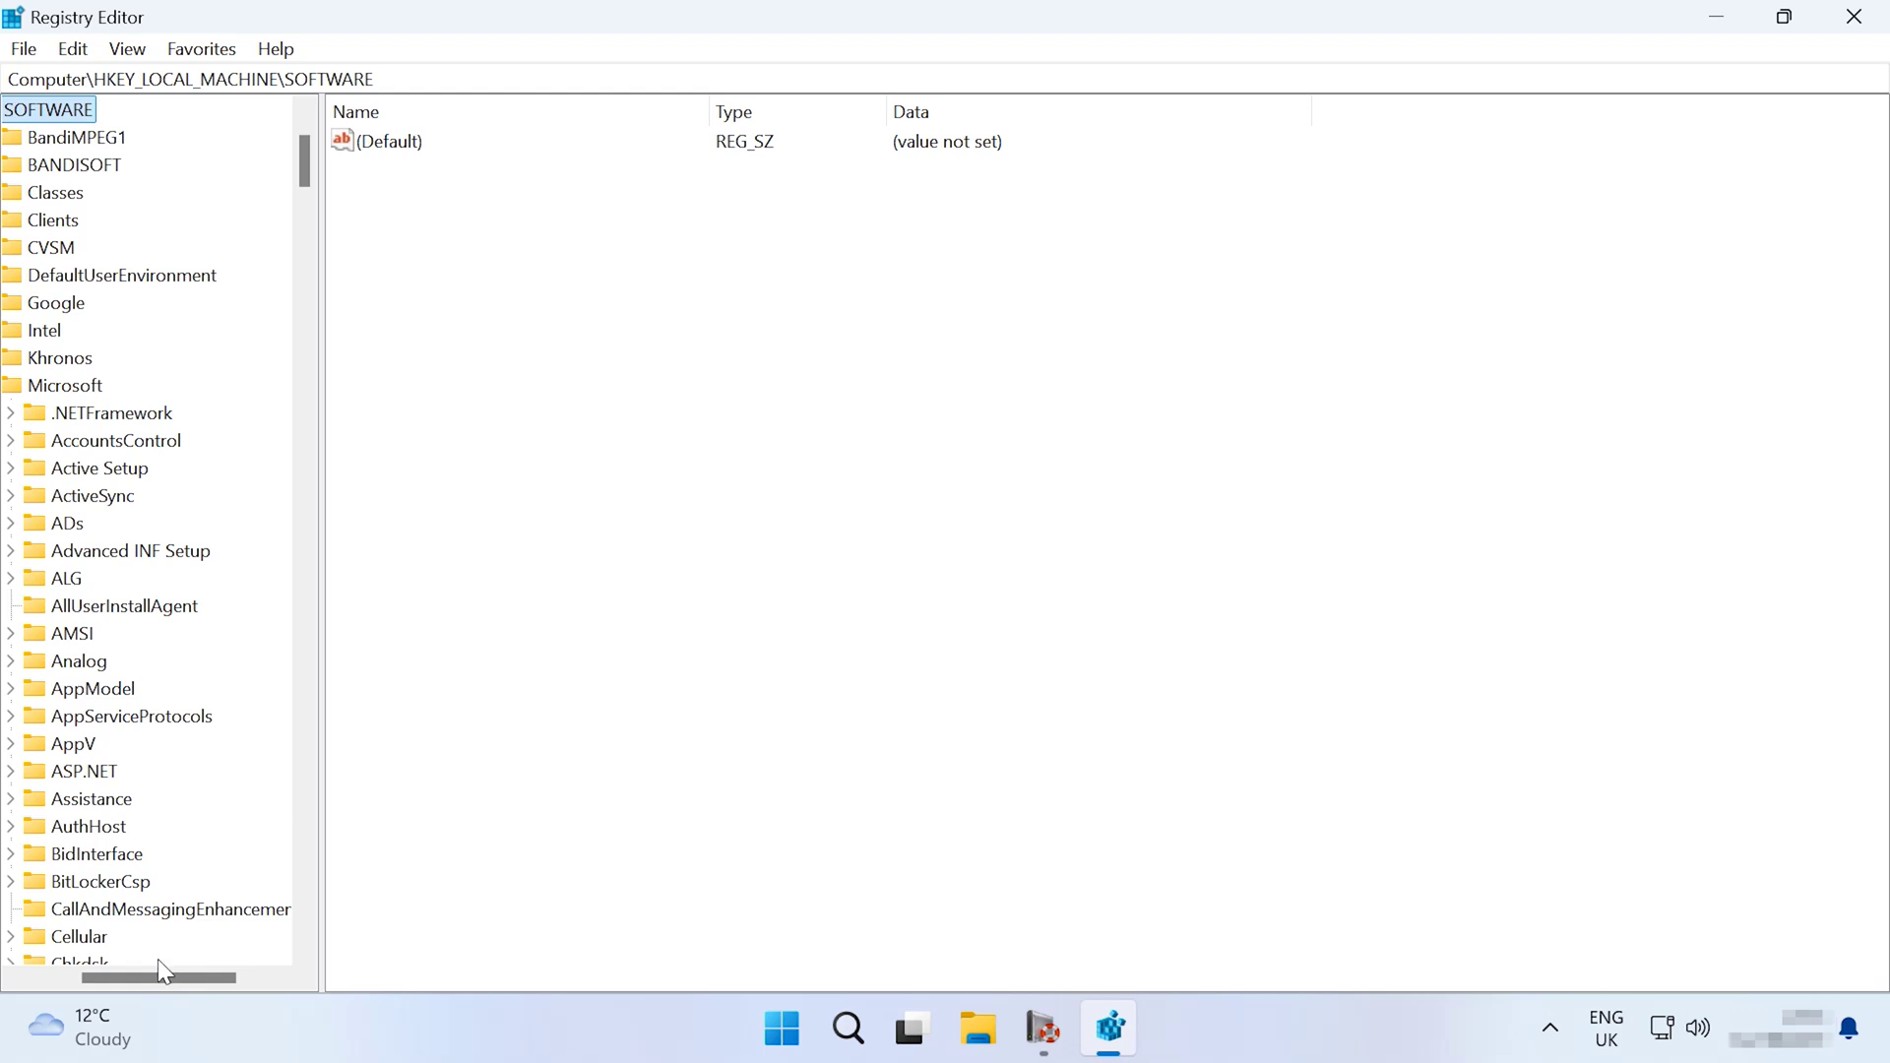
Step: Navigate to the HKLM\SOFTWARE\Policies\Microsoft\SystemCertificates key in Registry Editor
drag(163, 971, 109, 971)
scroll(86, 394, up, 3)
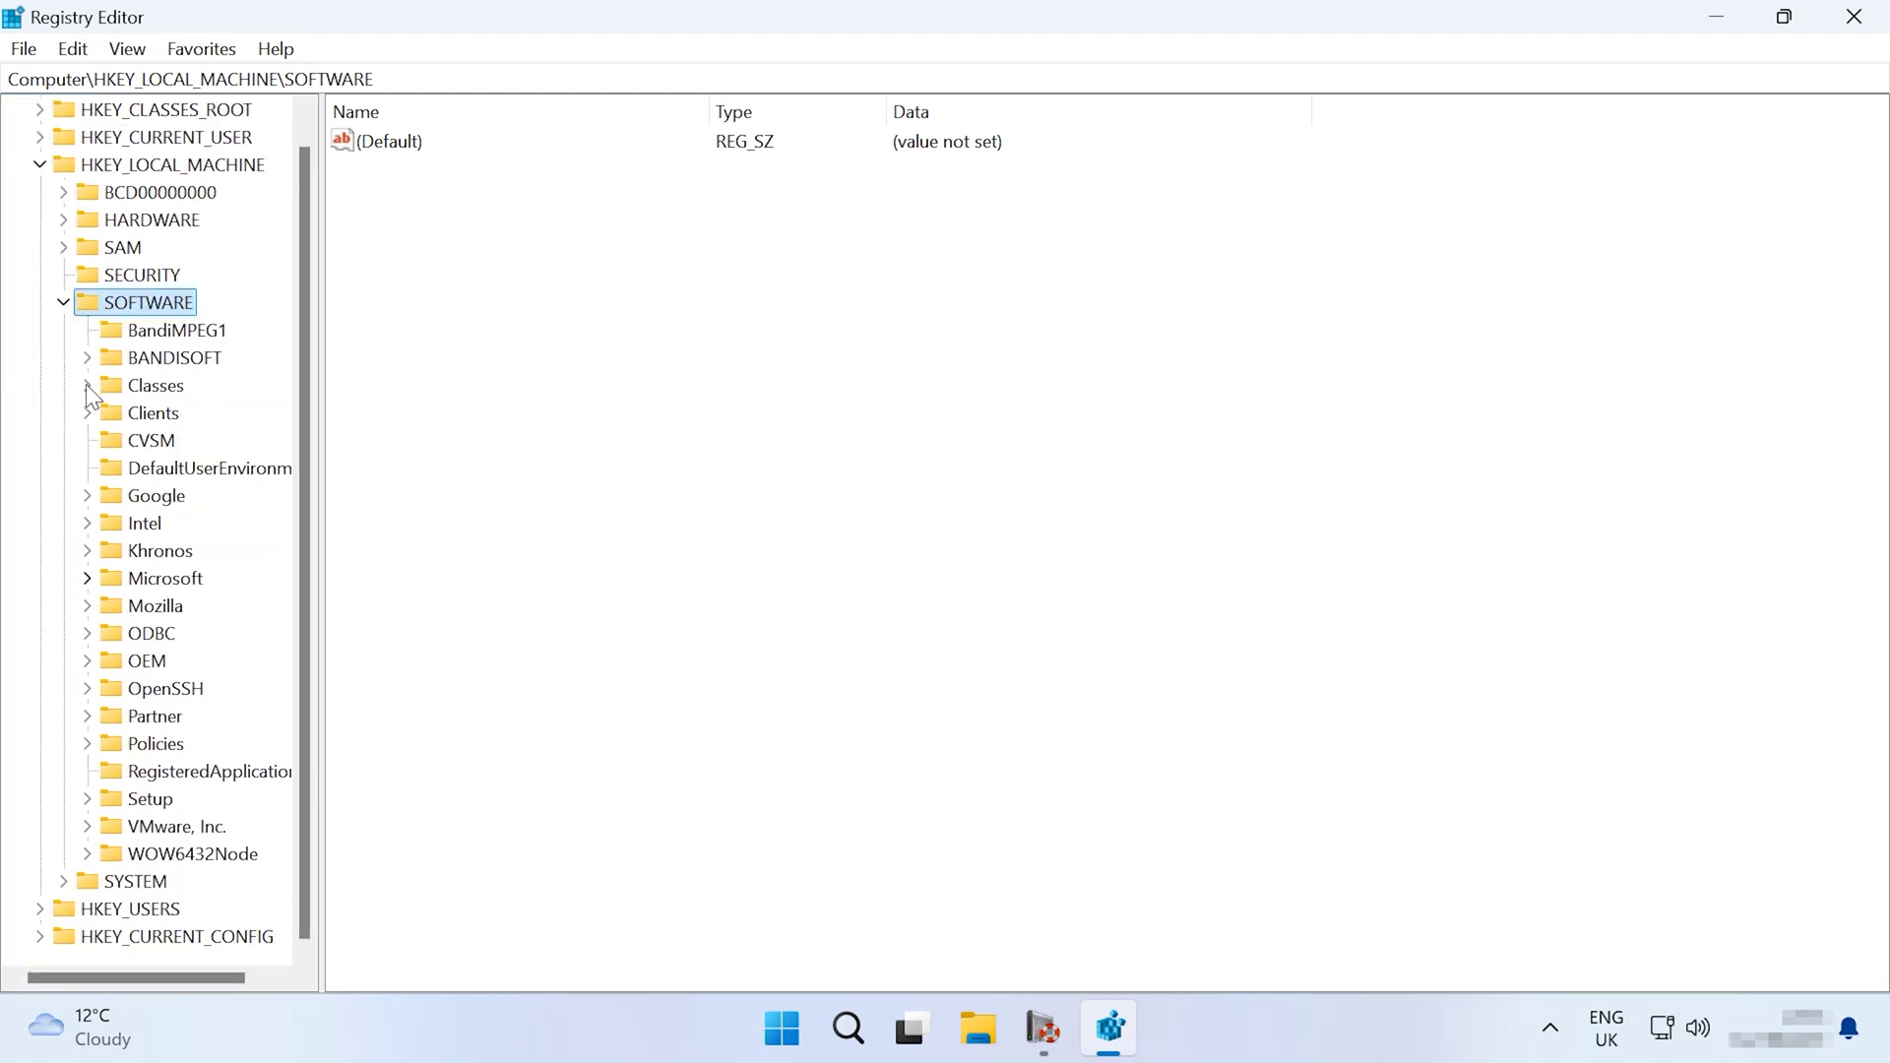
click(88, 744)
click(113, 771)
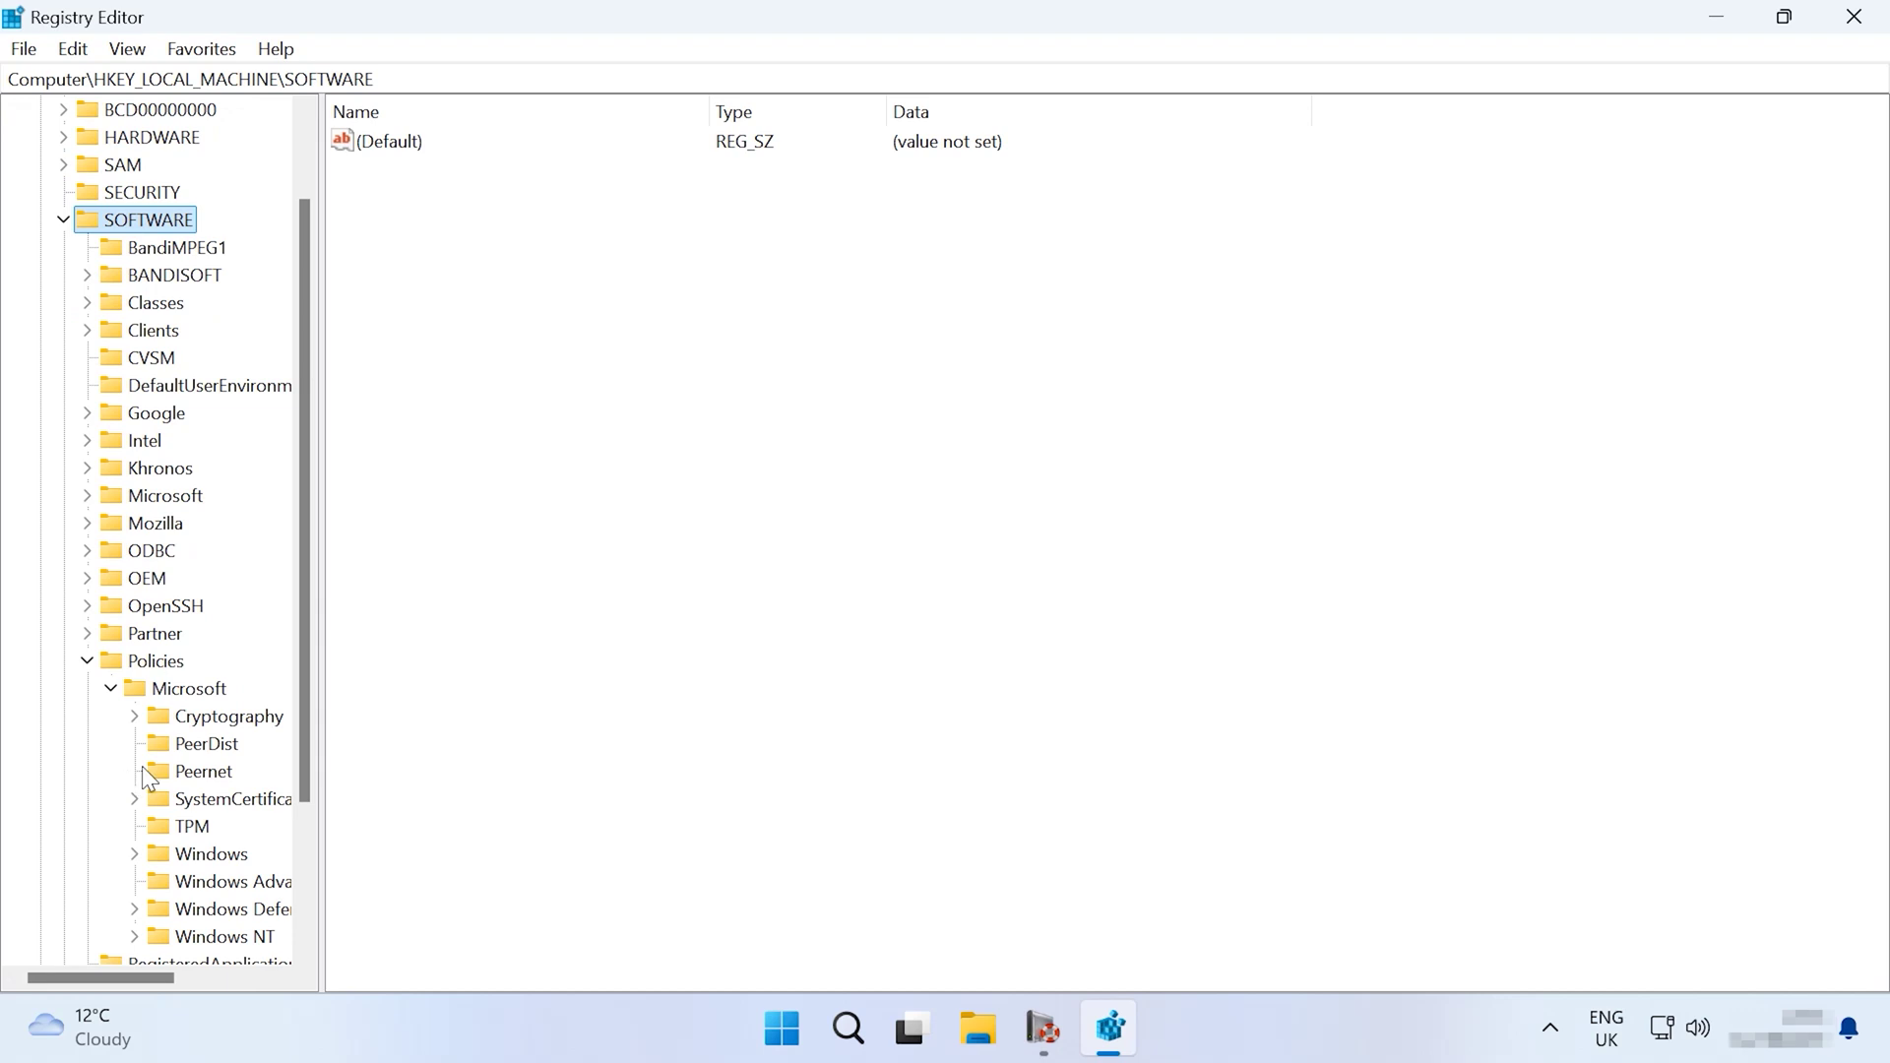
click(171, 692)
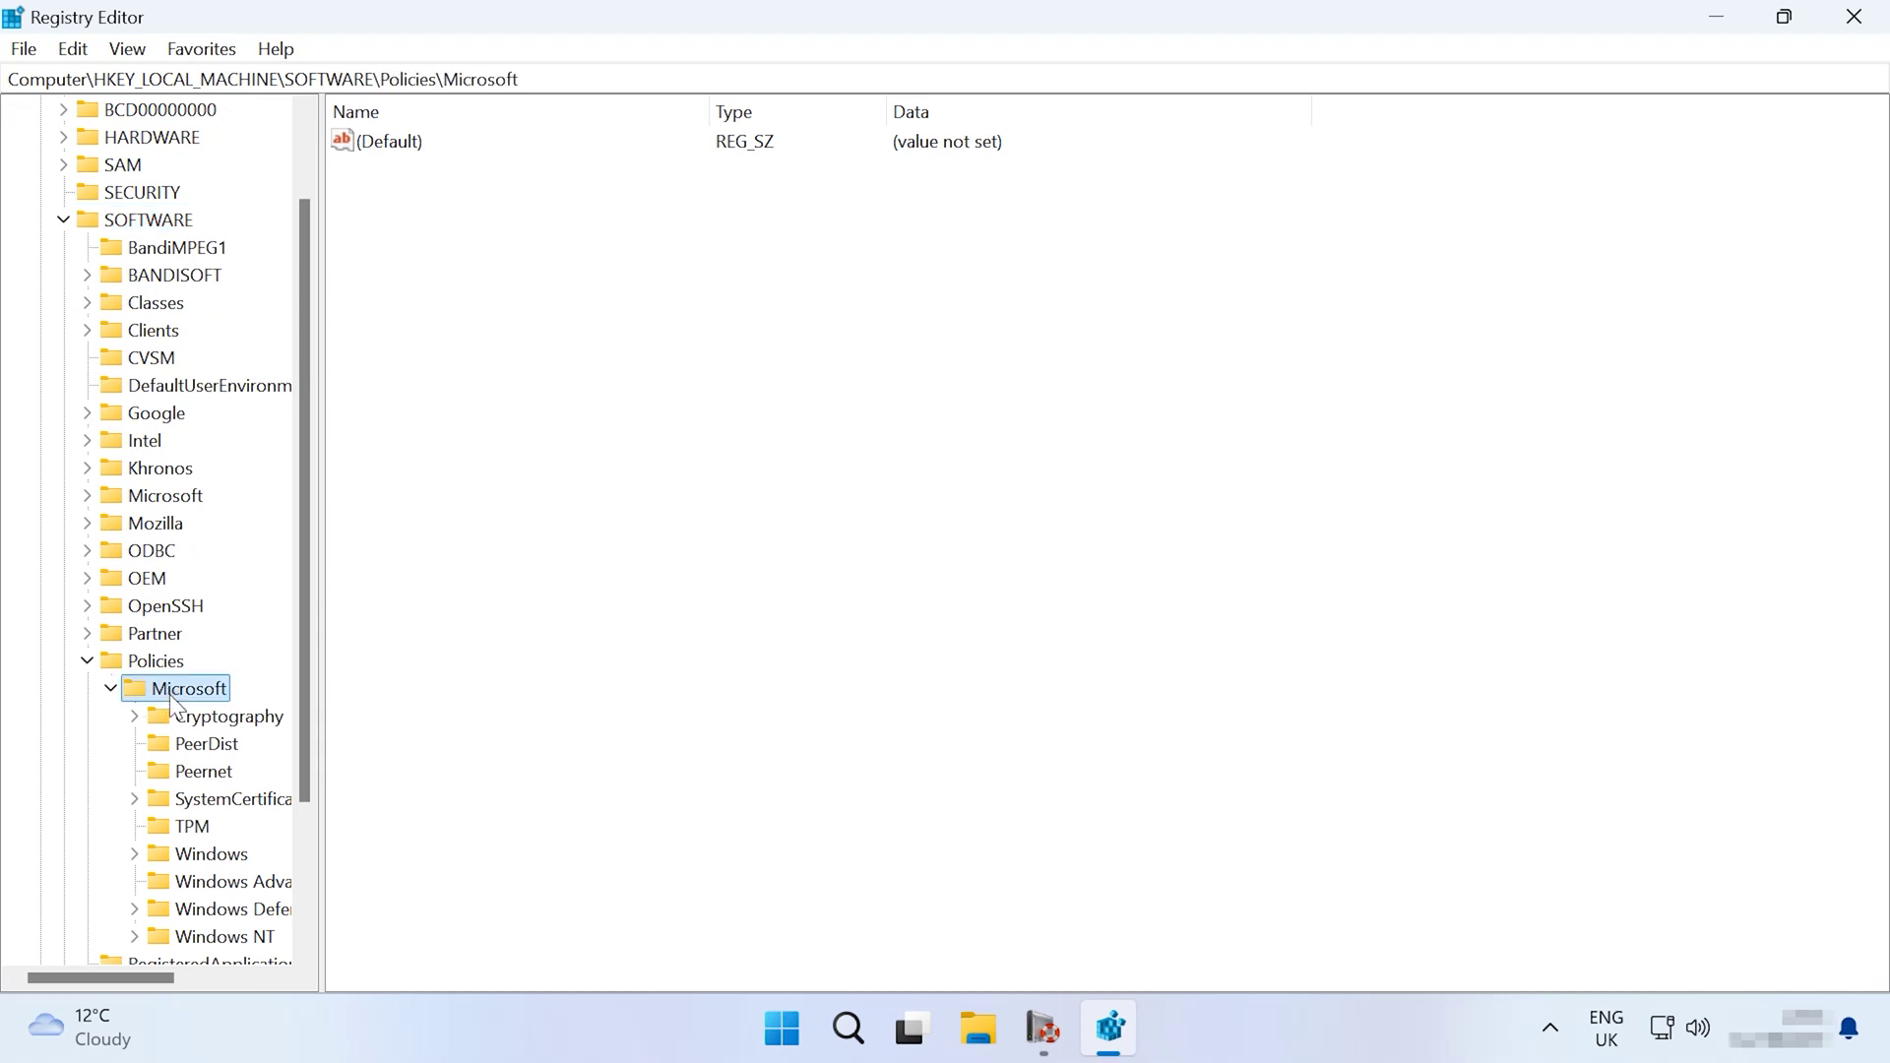
click(197, 801)
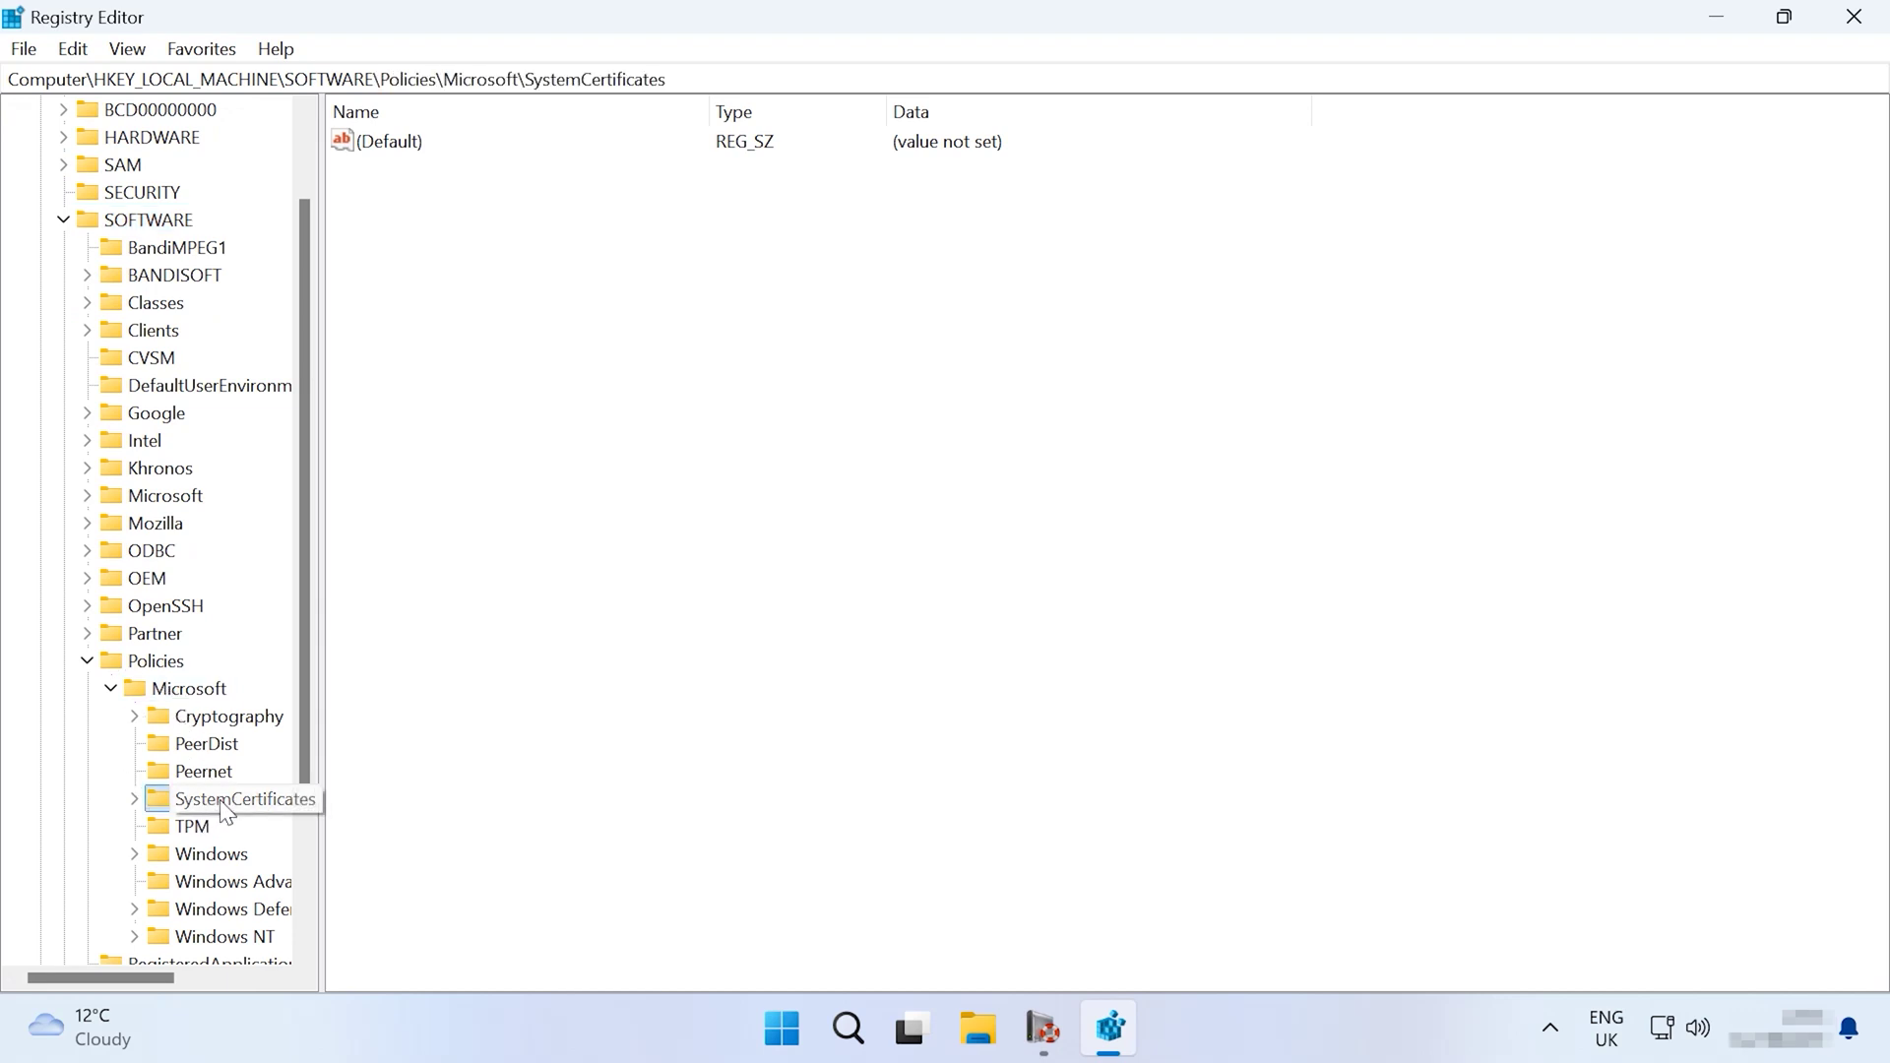
click(135, 800)
Step: Add DWORD (32-bit) value CopyFileBufferedSynchronousIo set to 1, then restart the PC
right_click(578, 315)
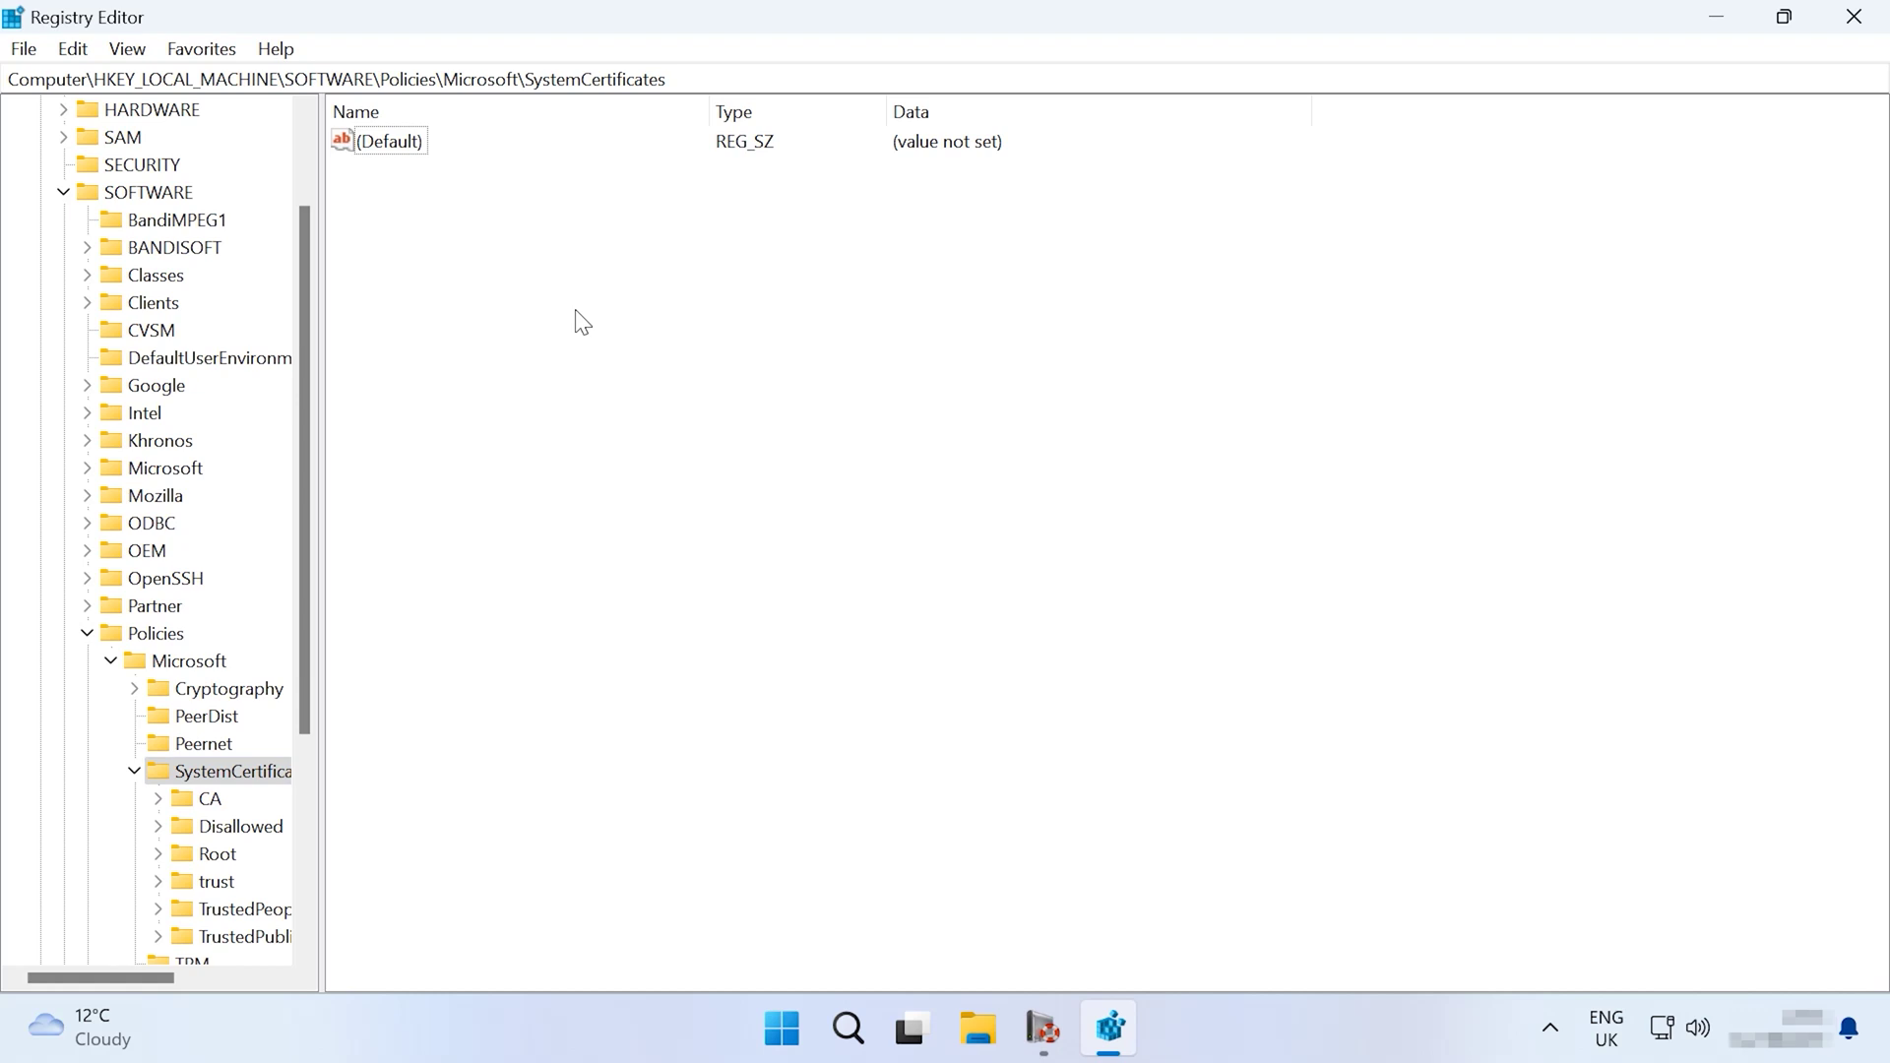
mouse_move(676, 342)
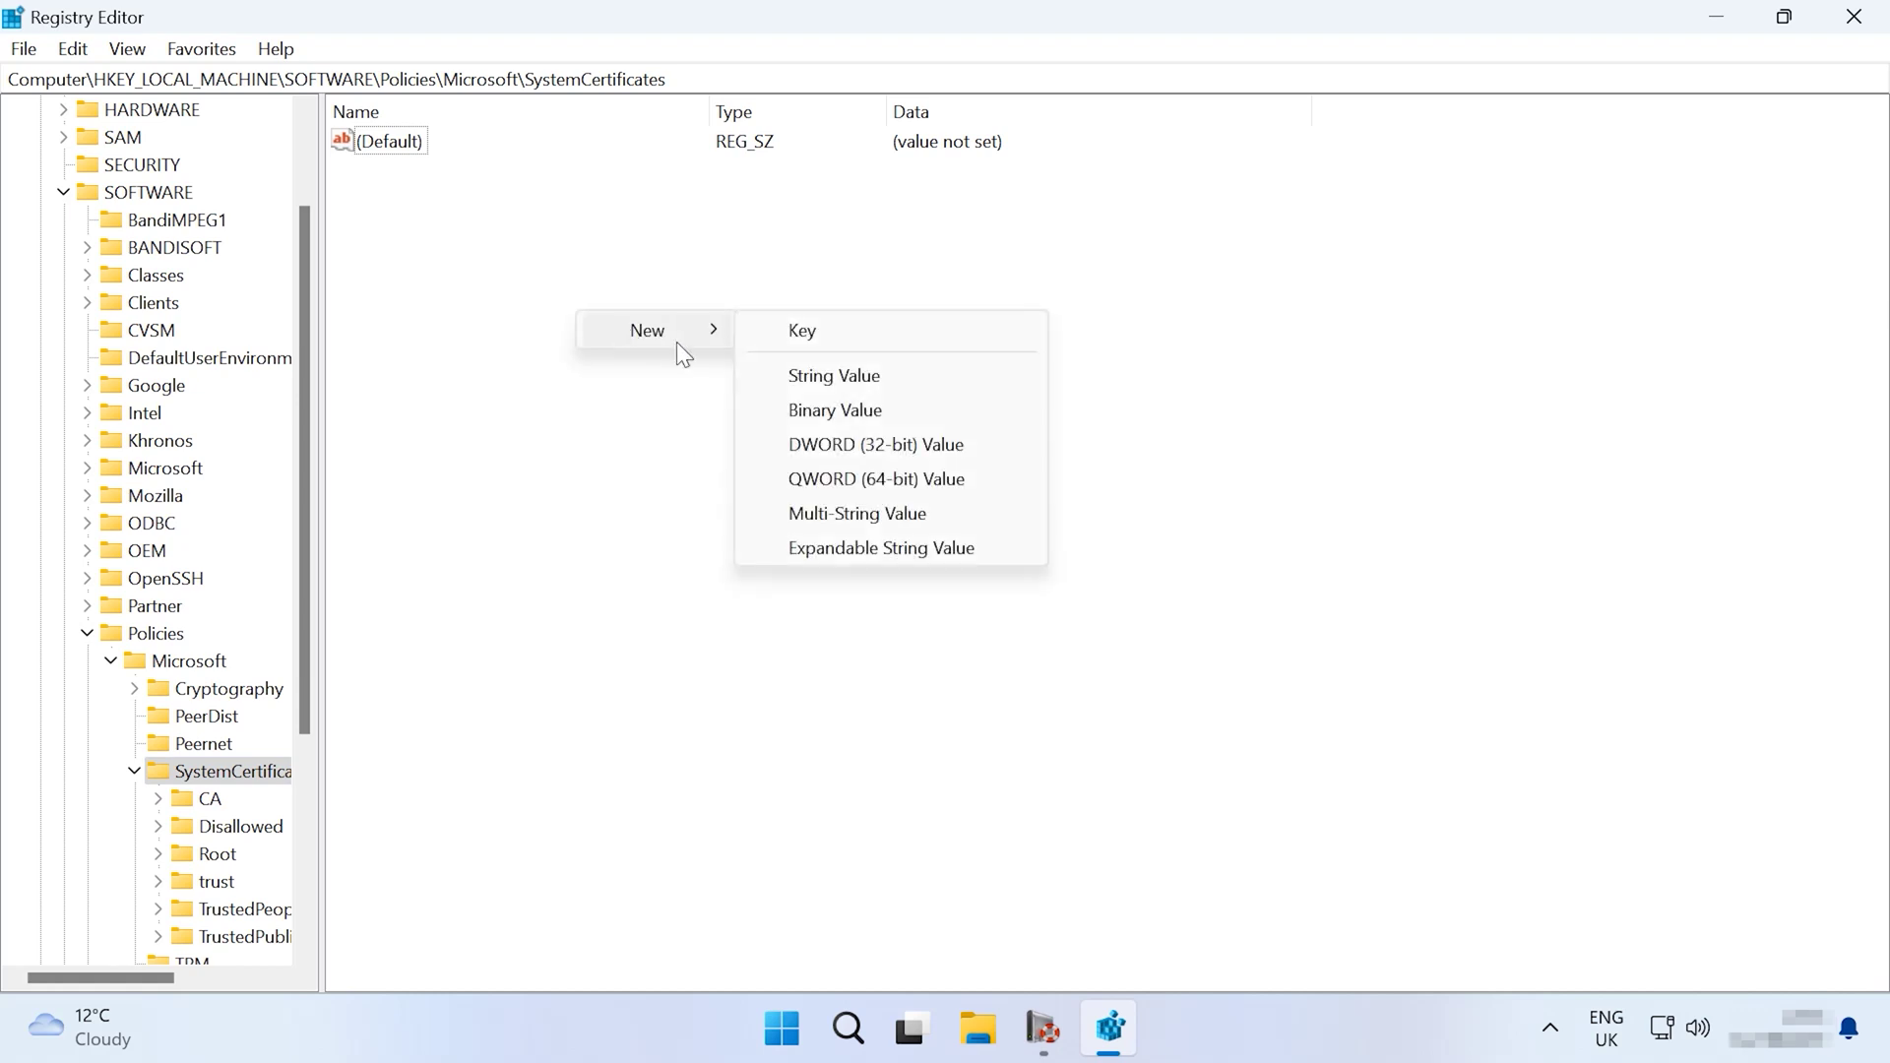
click(936, 447)
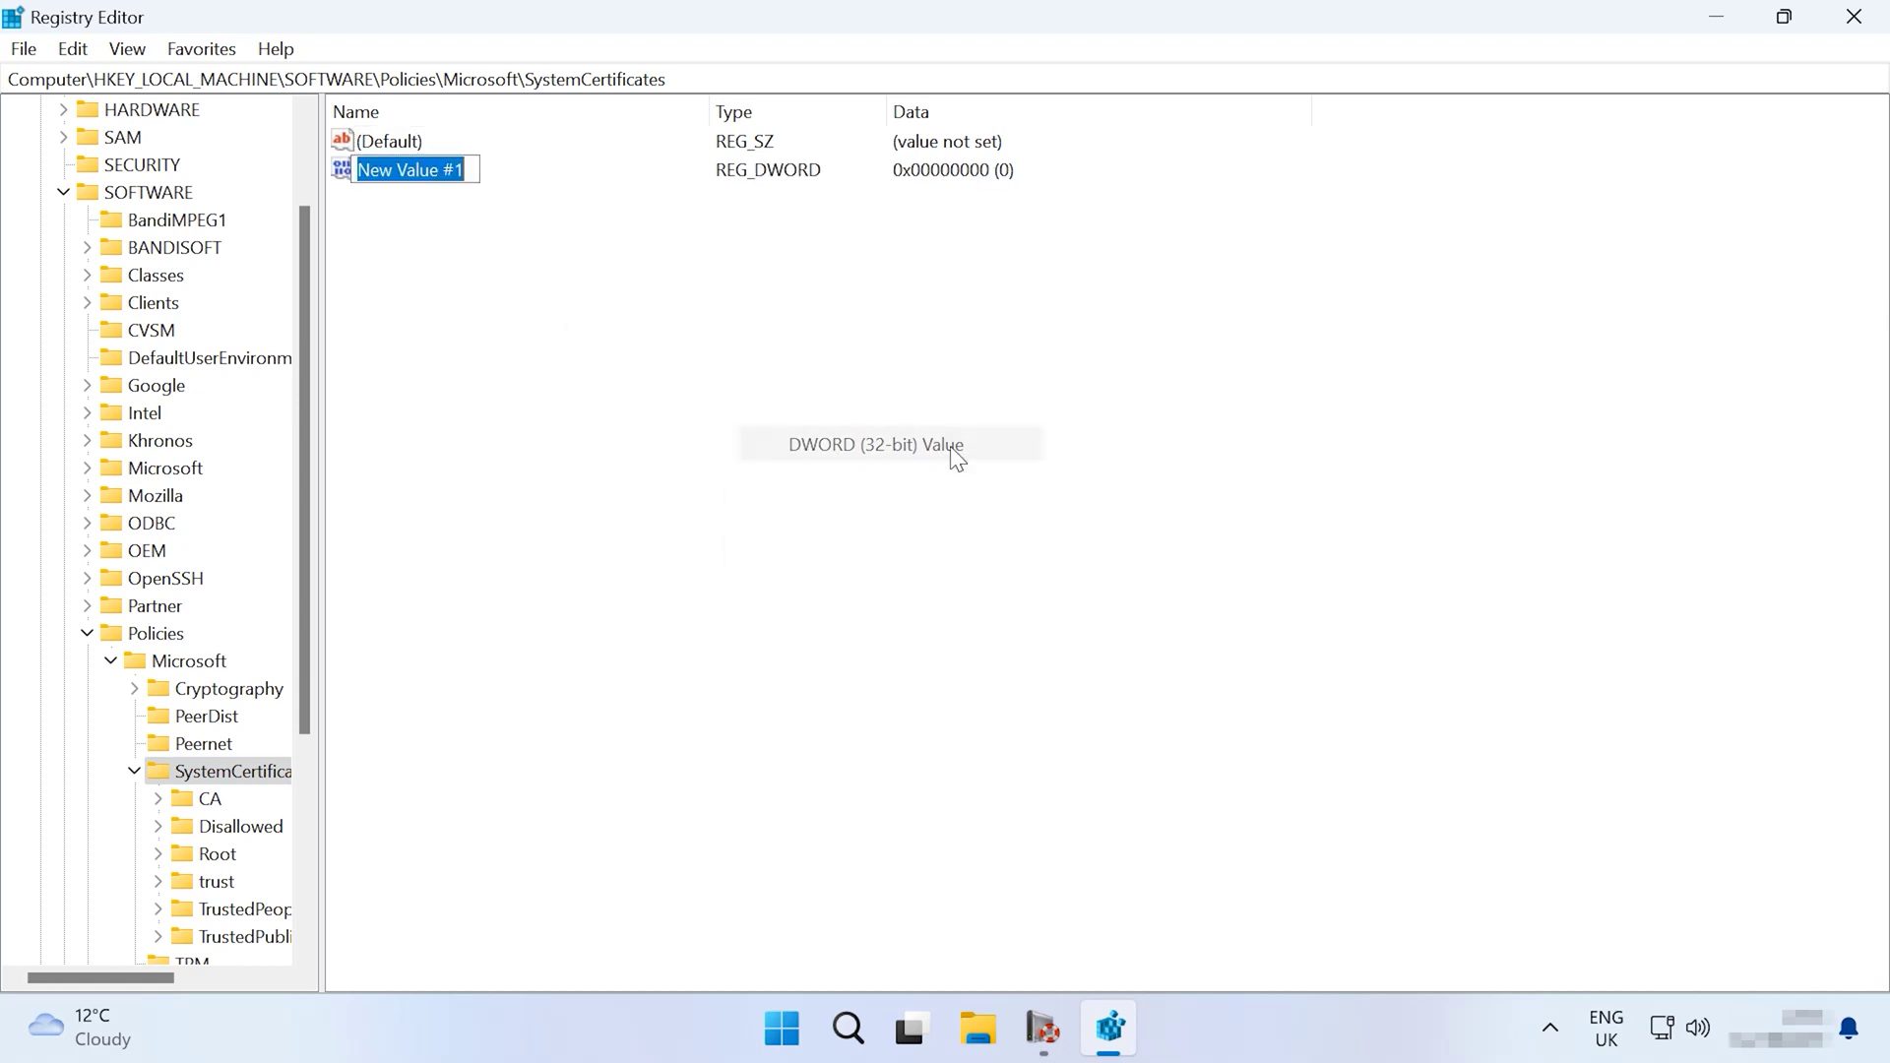
text(CopyFileBufferedSynchronousIo)
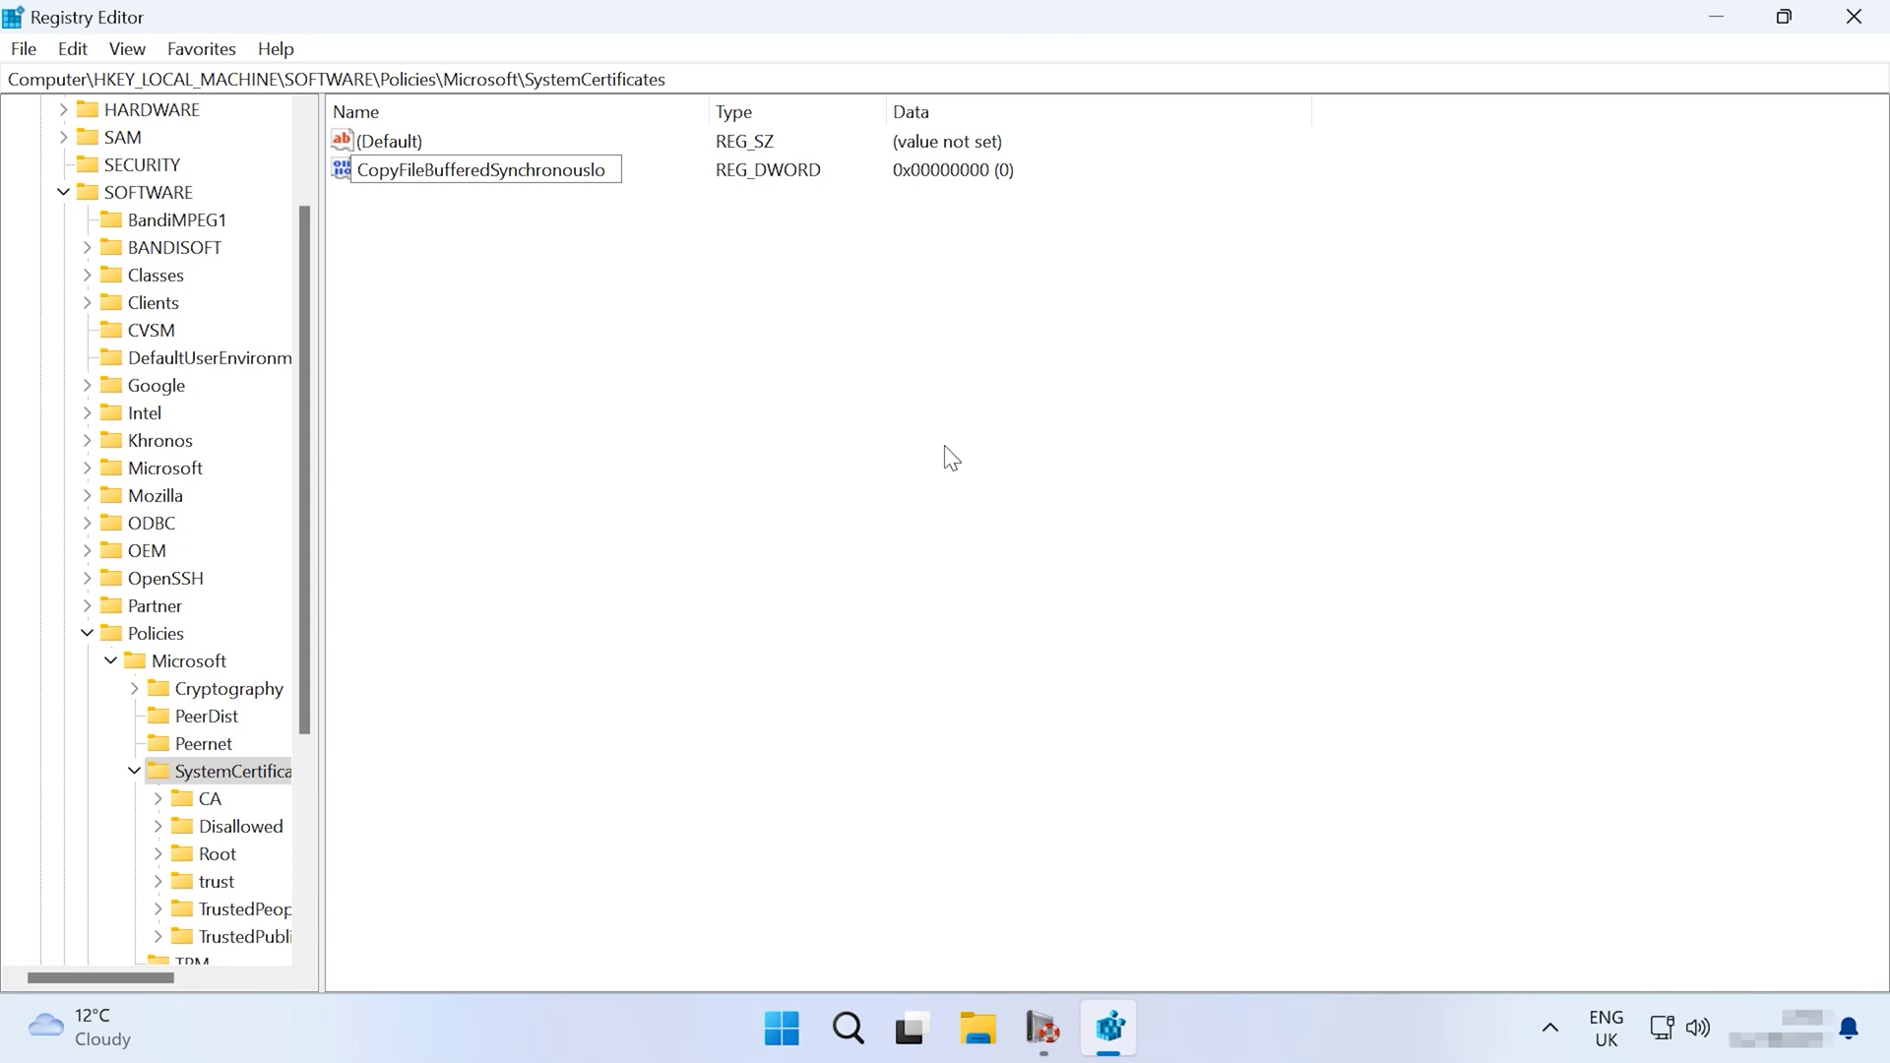
key(Return)
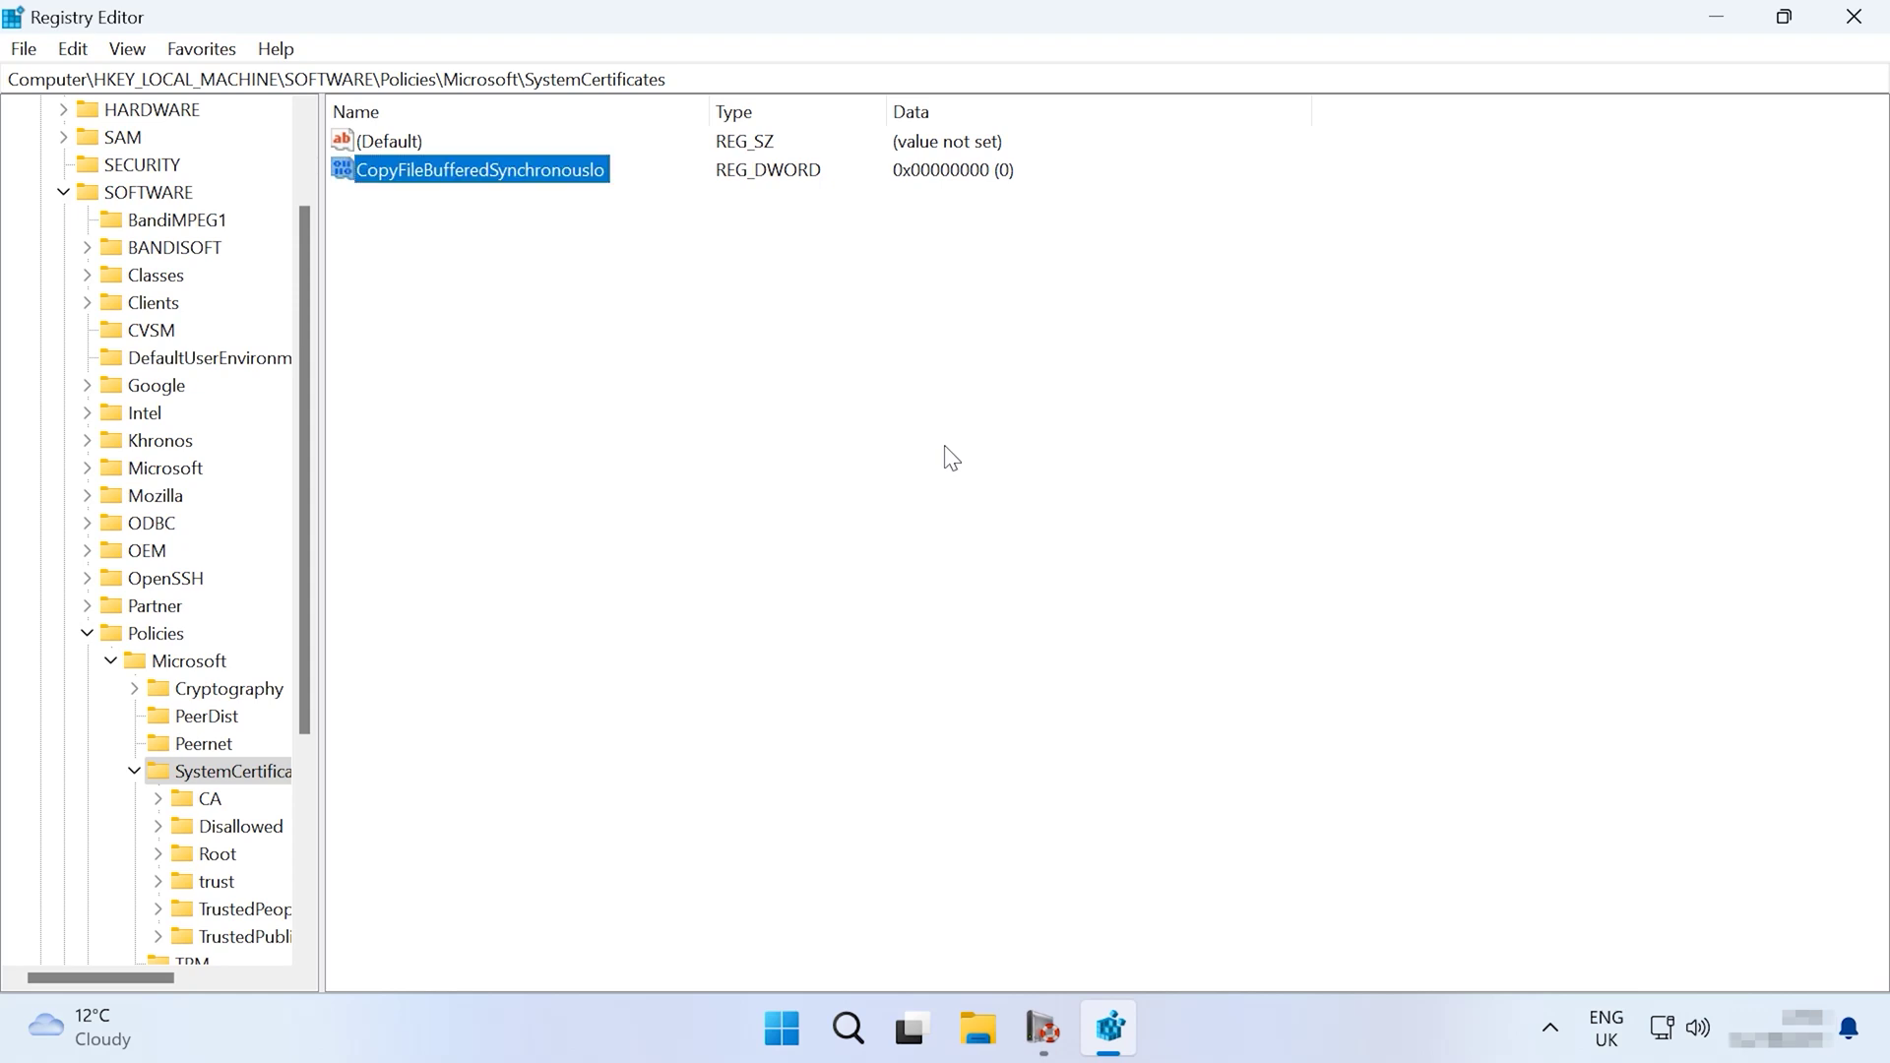
double_click(520, 173)
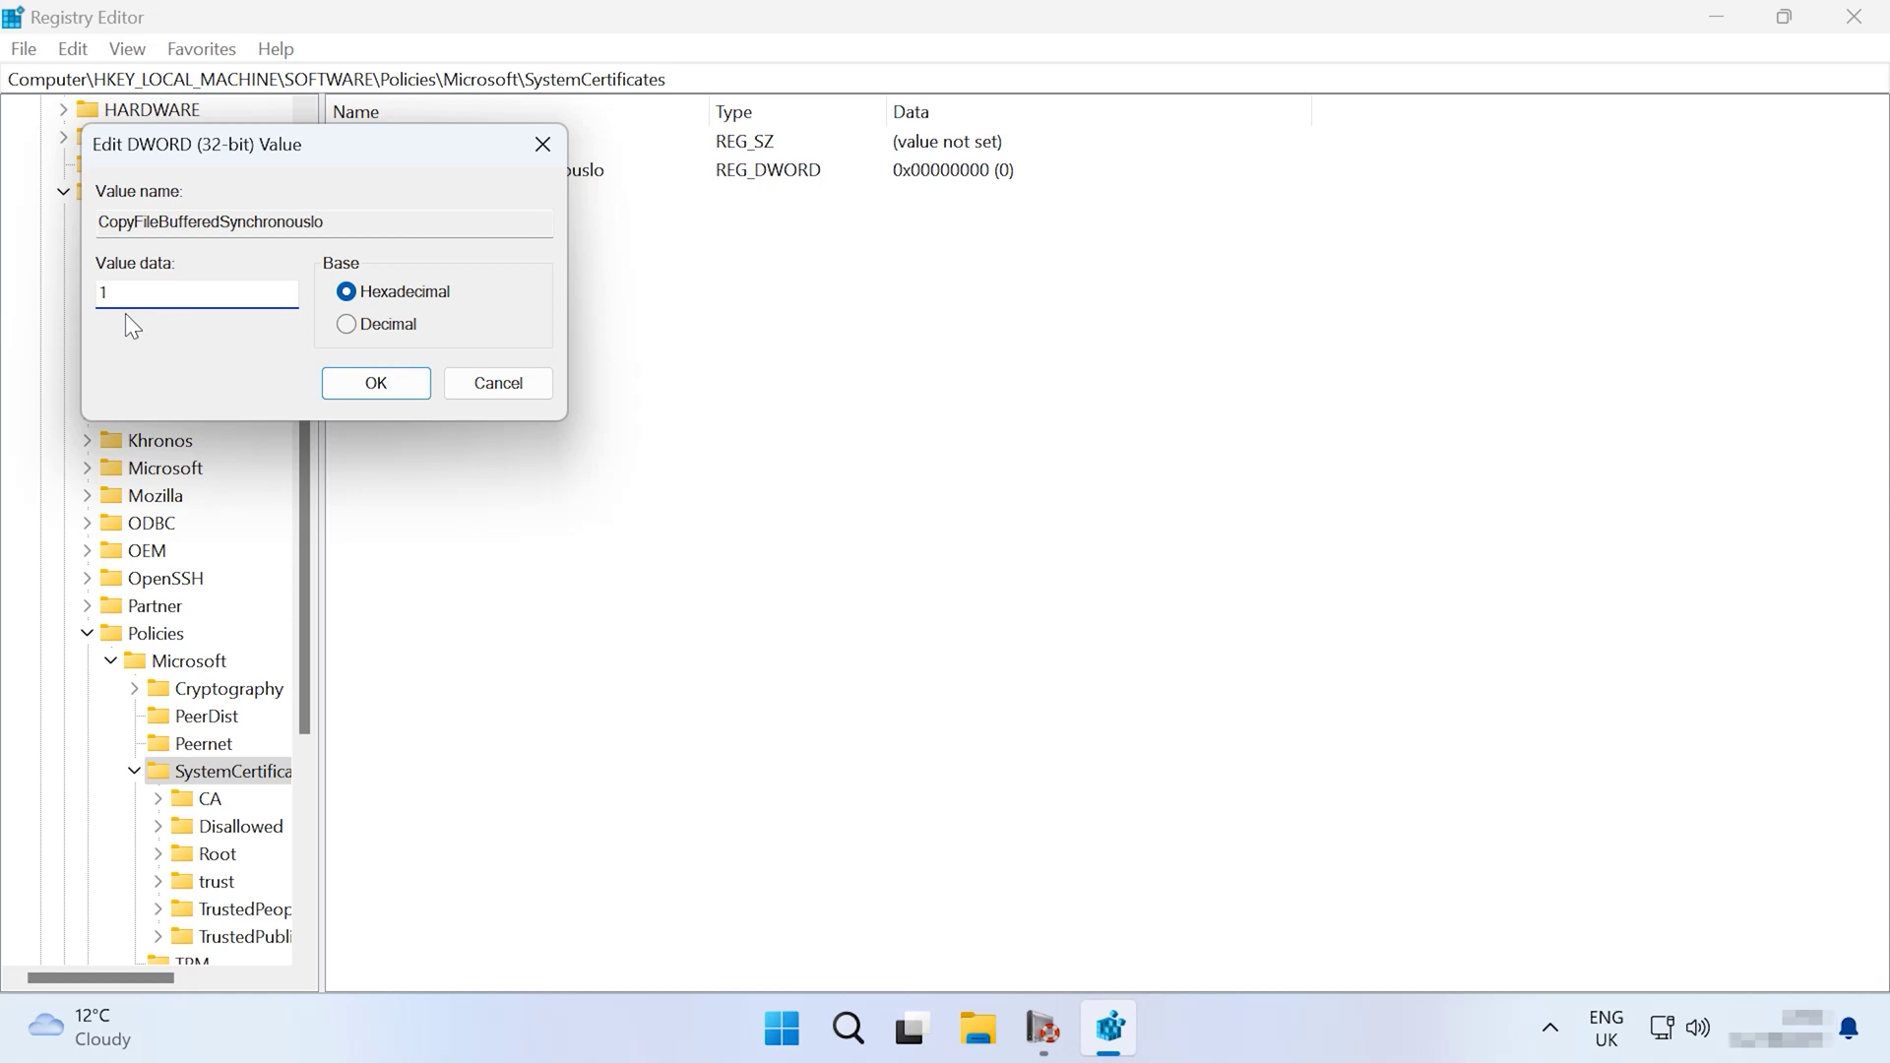
click(387, 388)
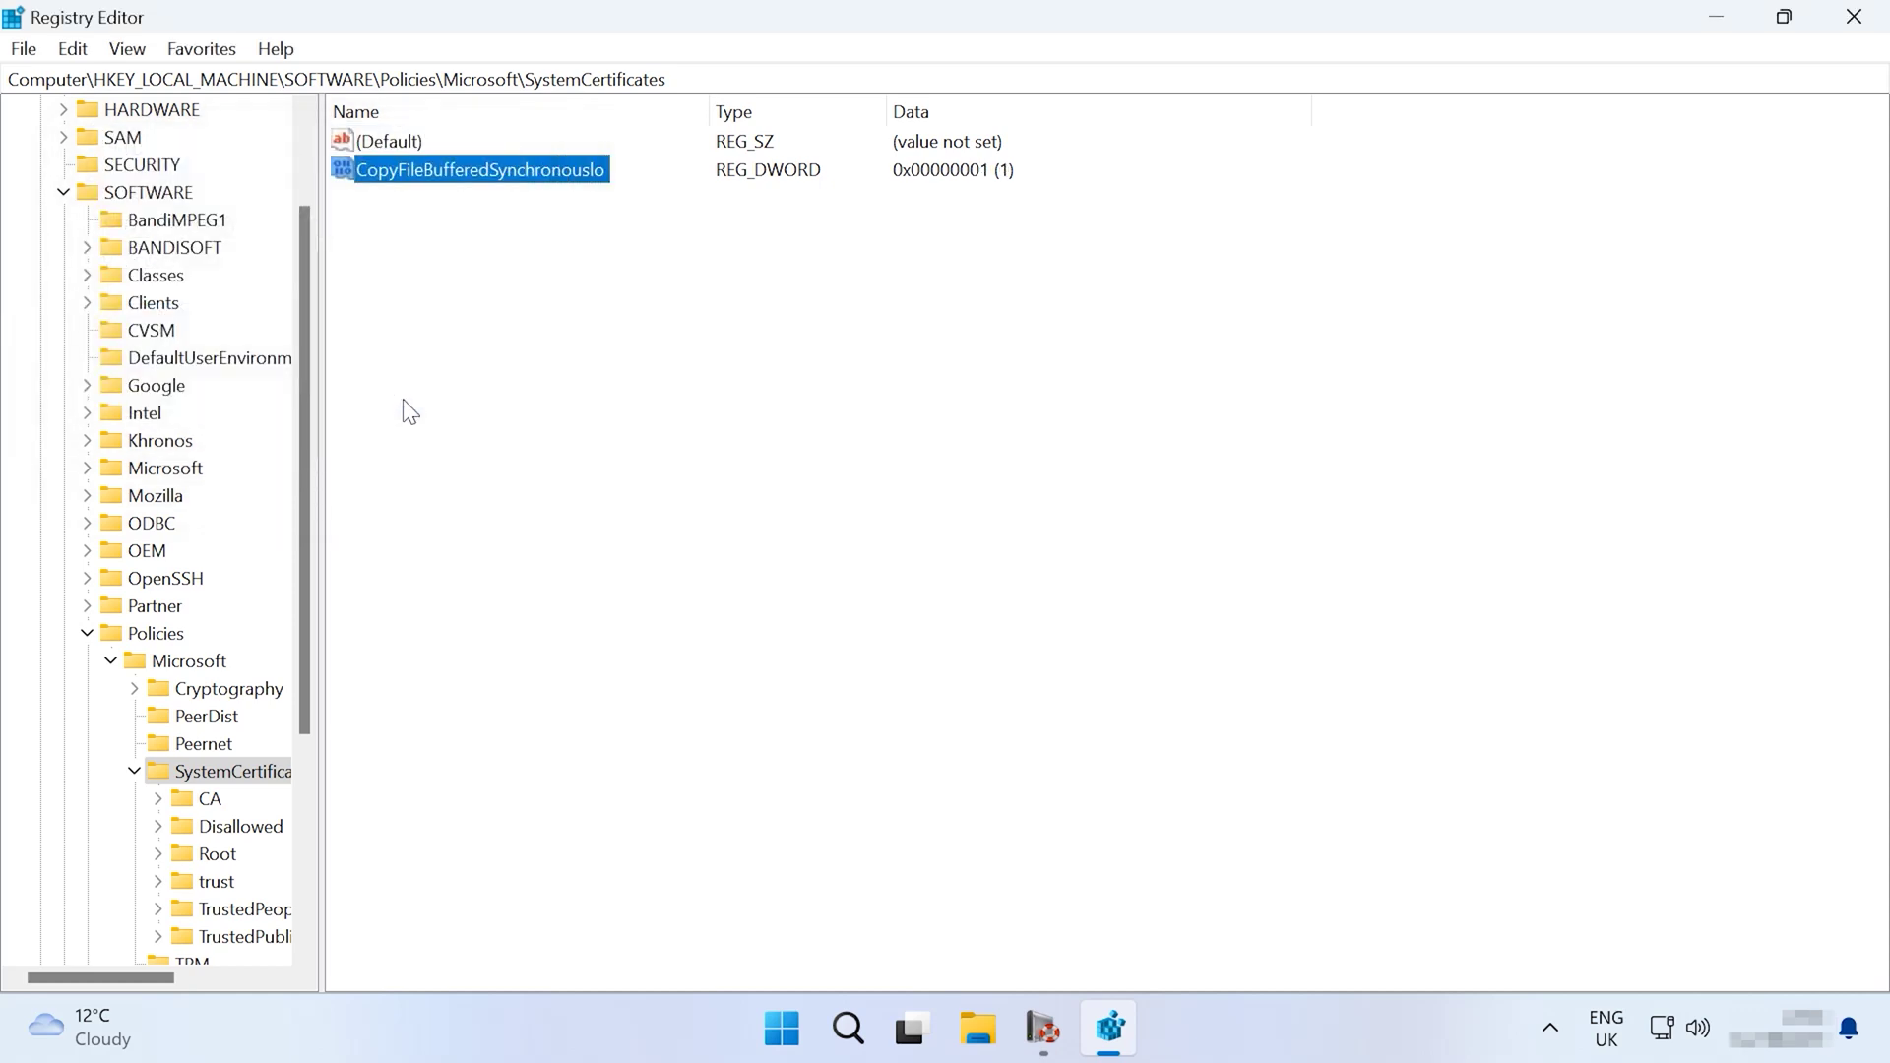
click(781, 1029)
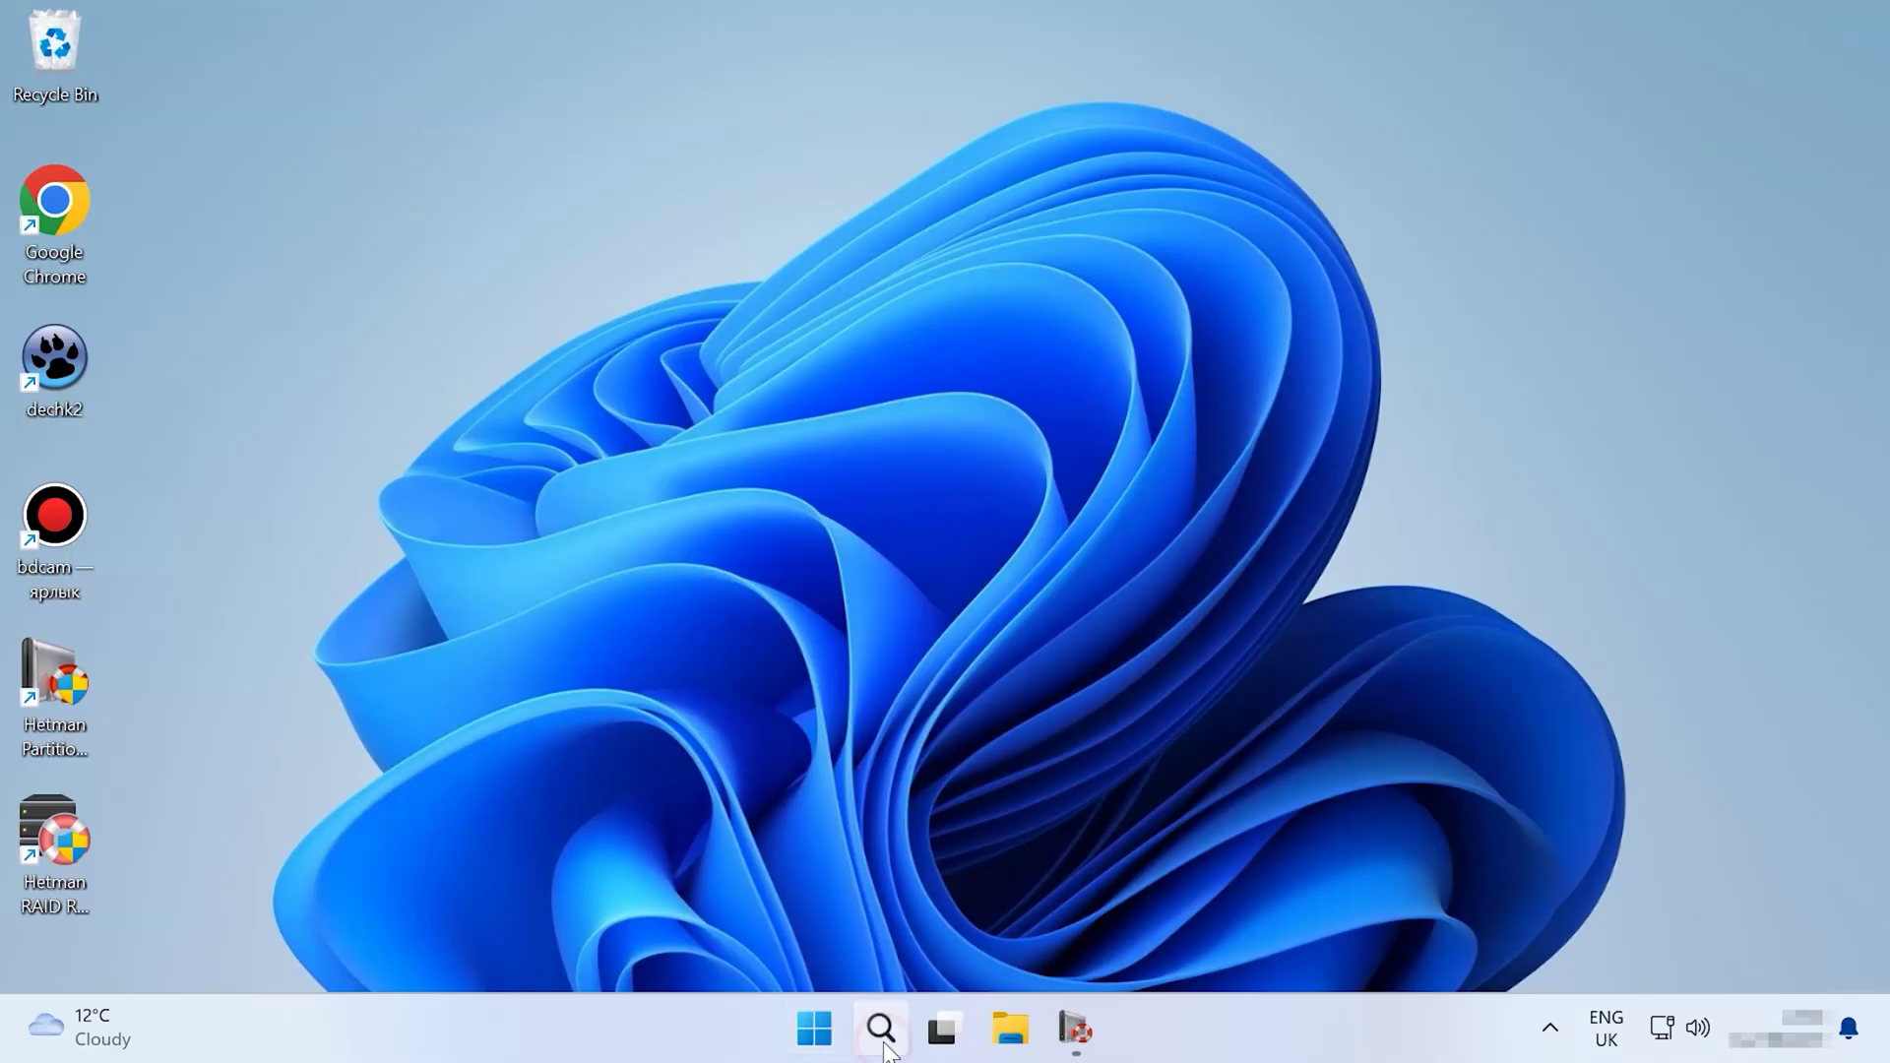
Step: Run chkdsk H: /f /x /r from an administrator Command Prompt
click(883, 1045)
text(cmd)
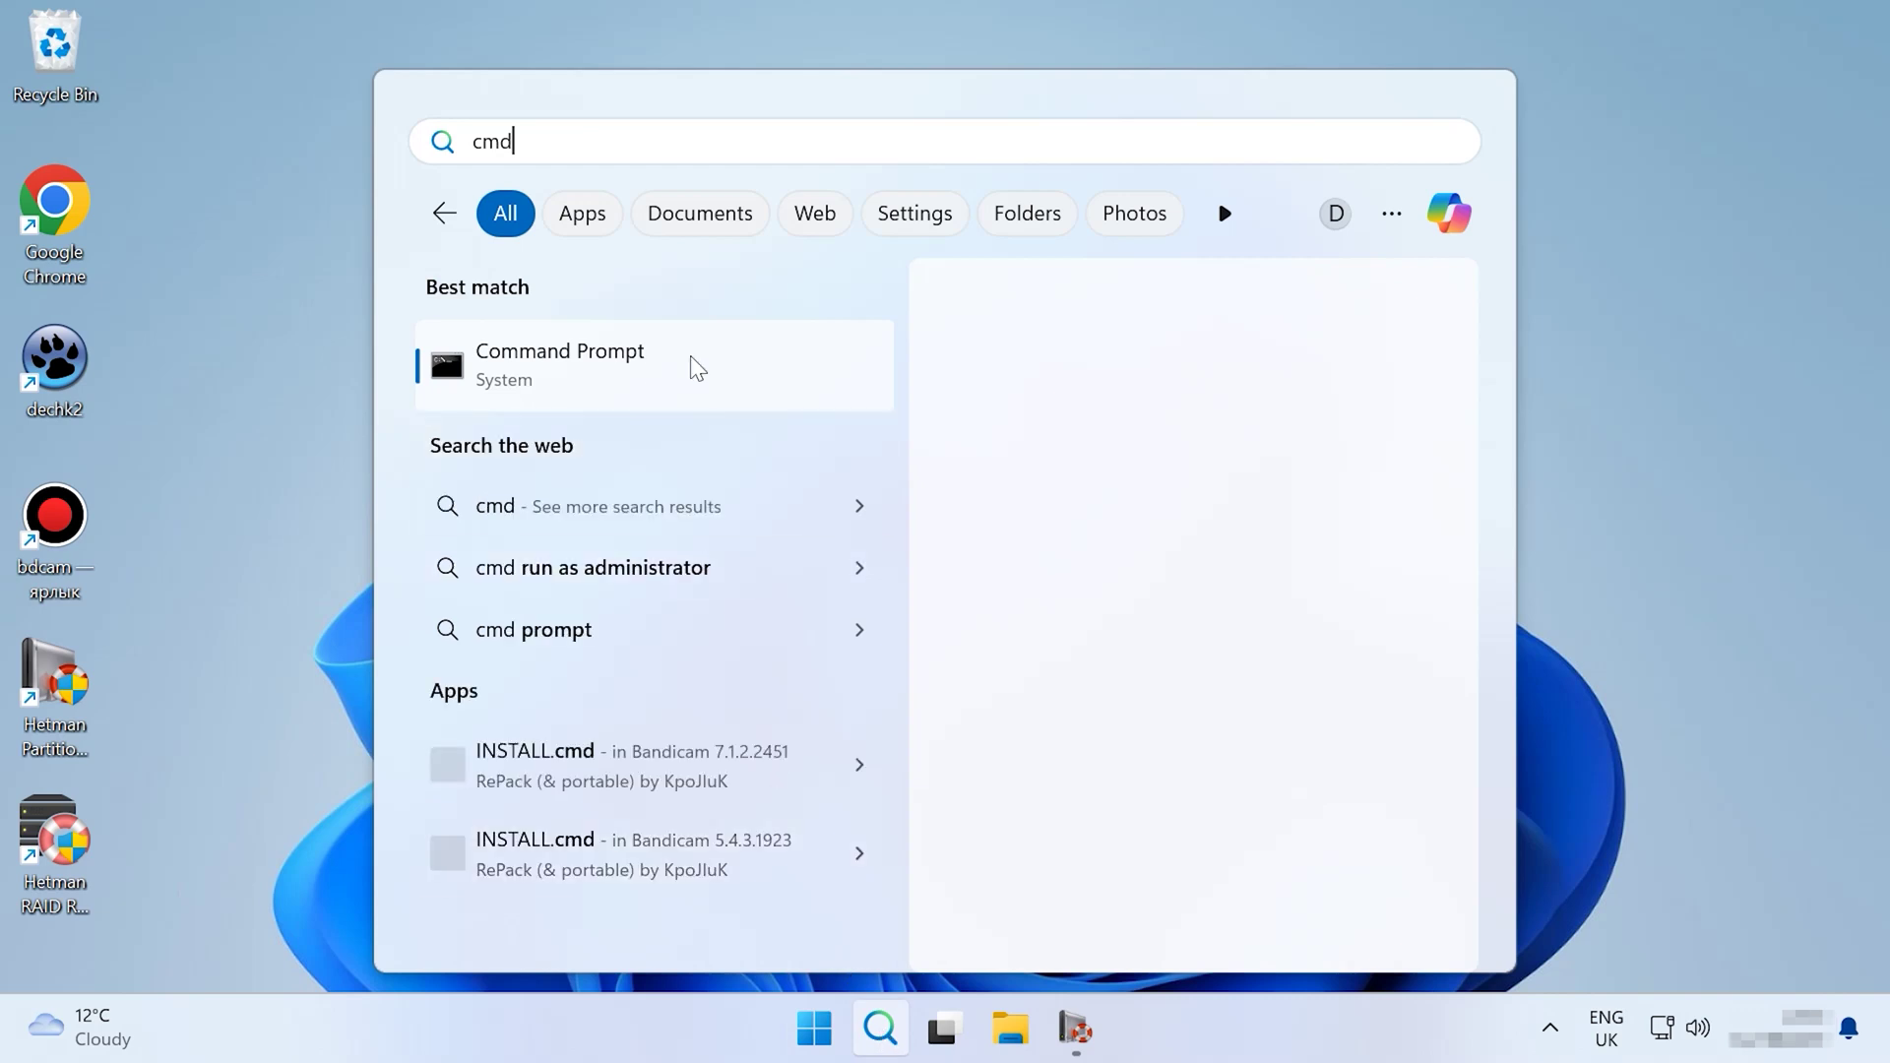
click(1090, 630)
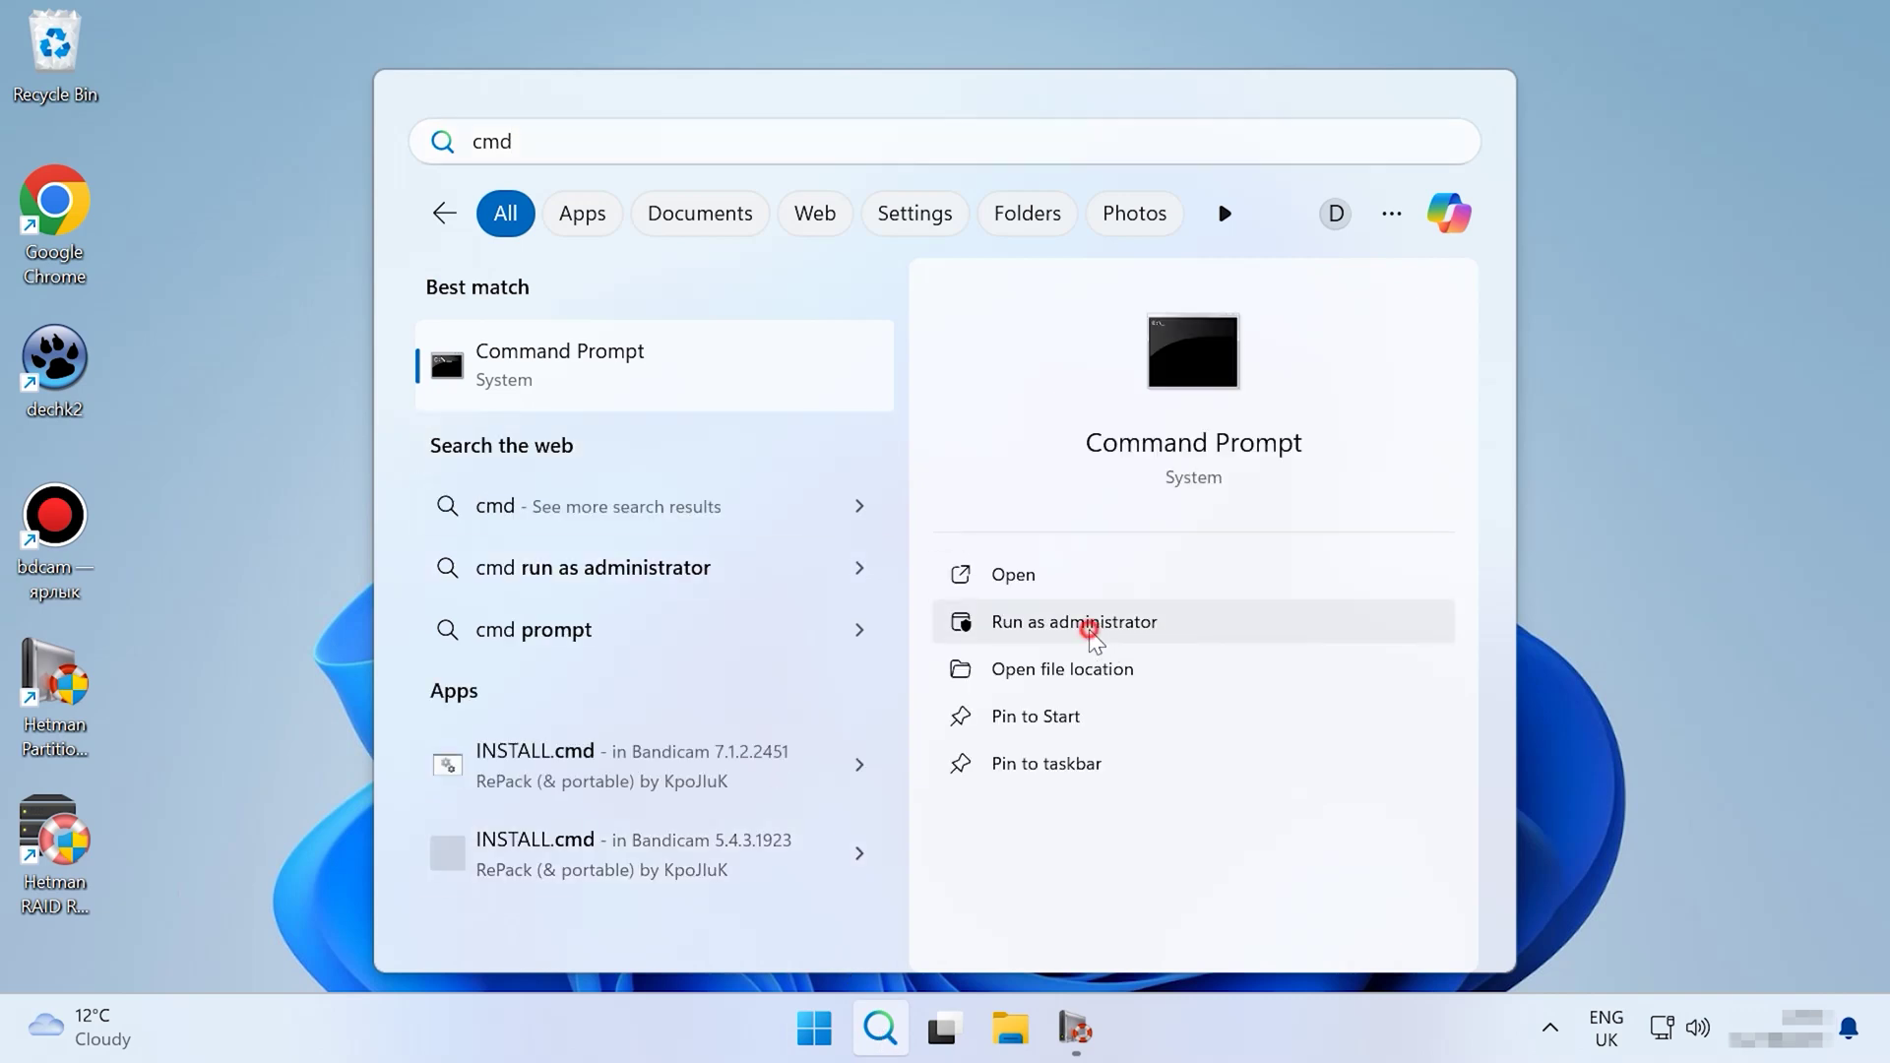
text(chkdsk H: /f /x /r)
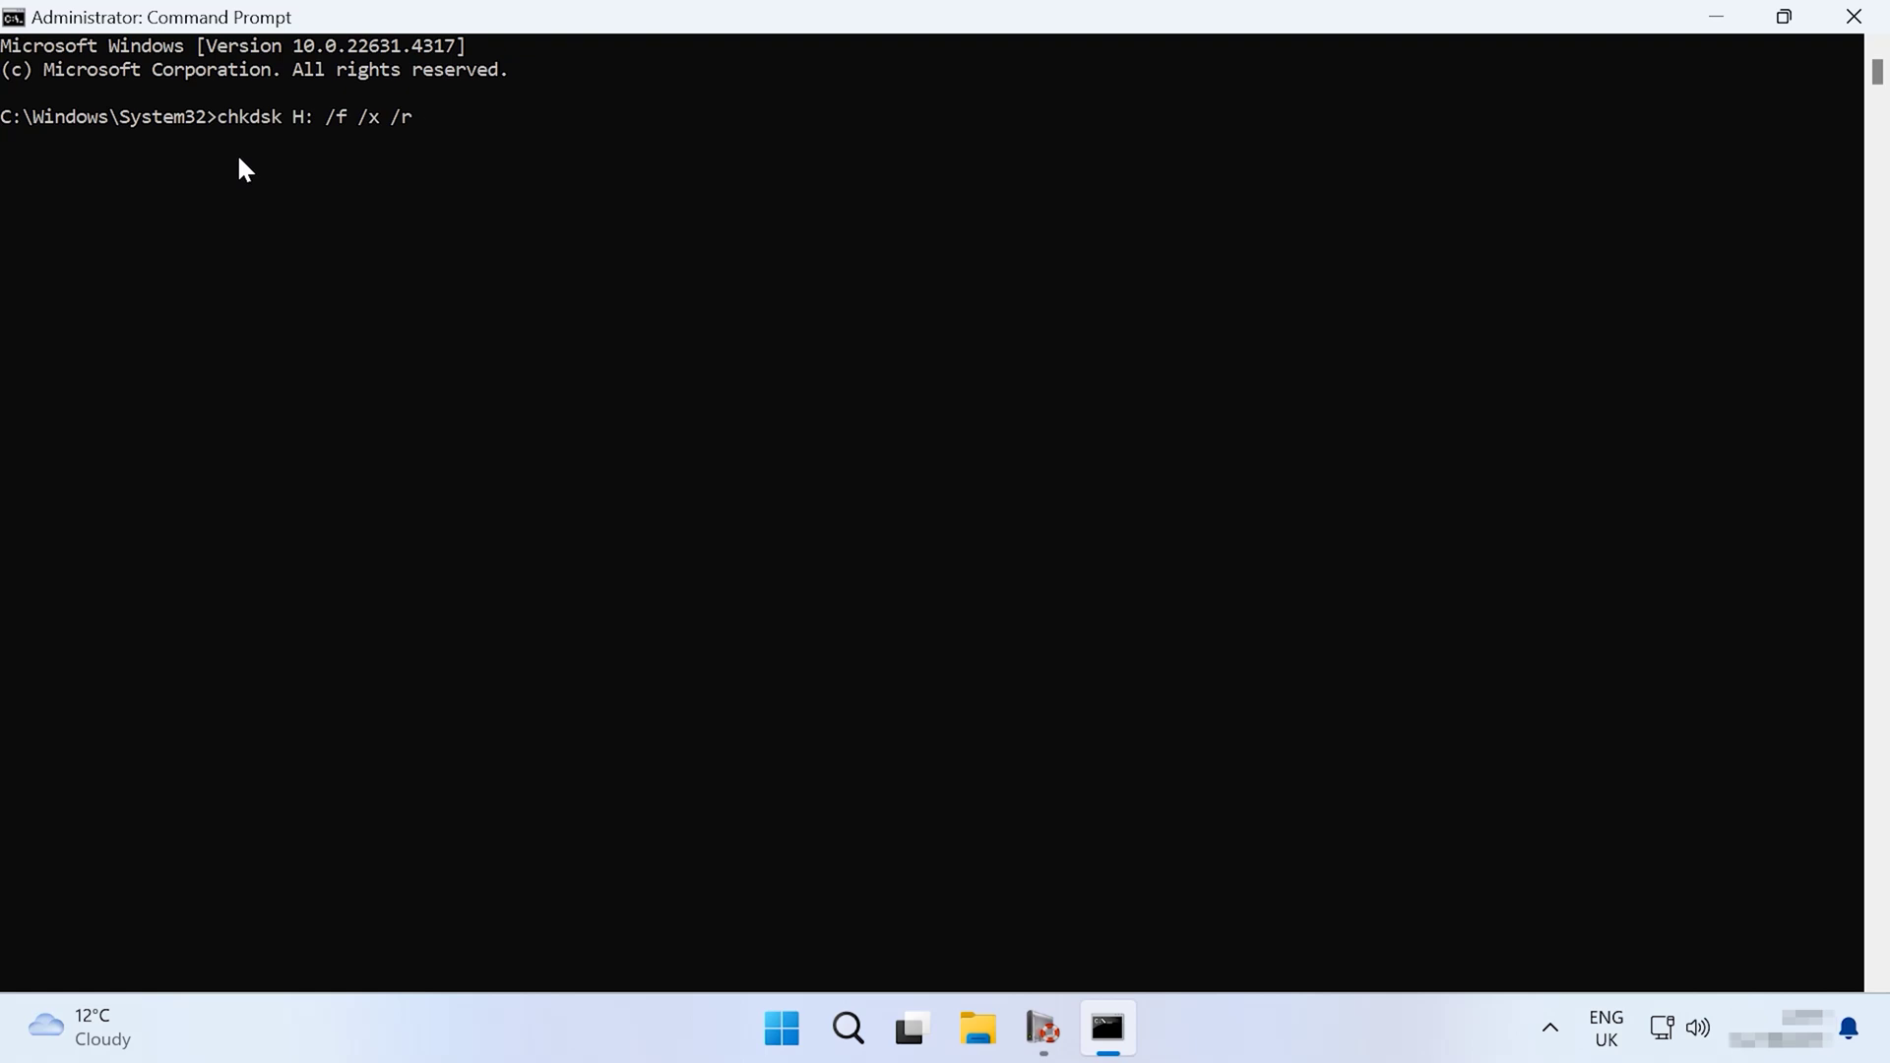
key(Return)
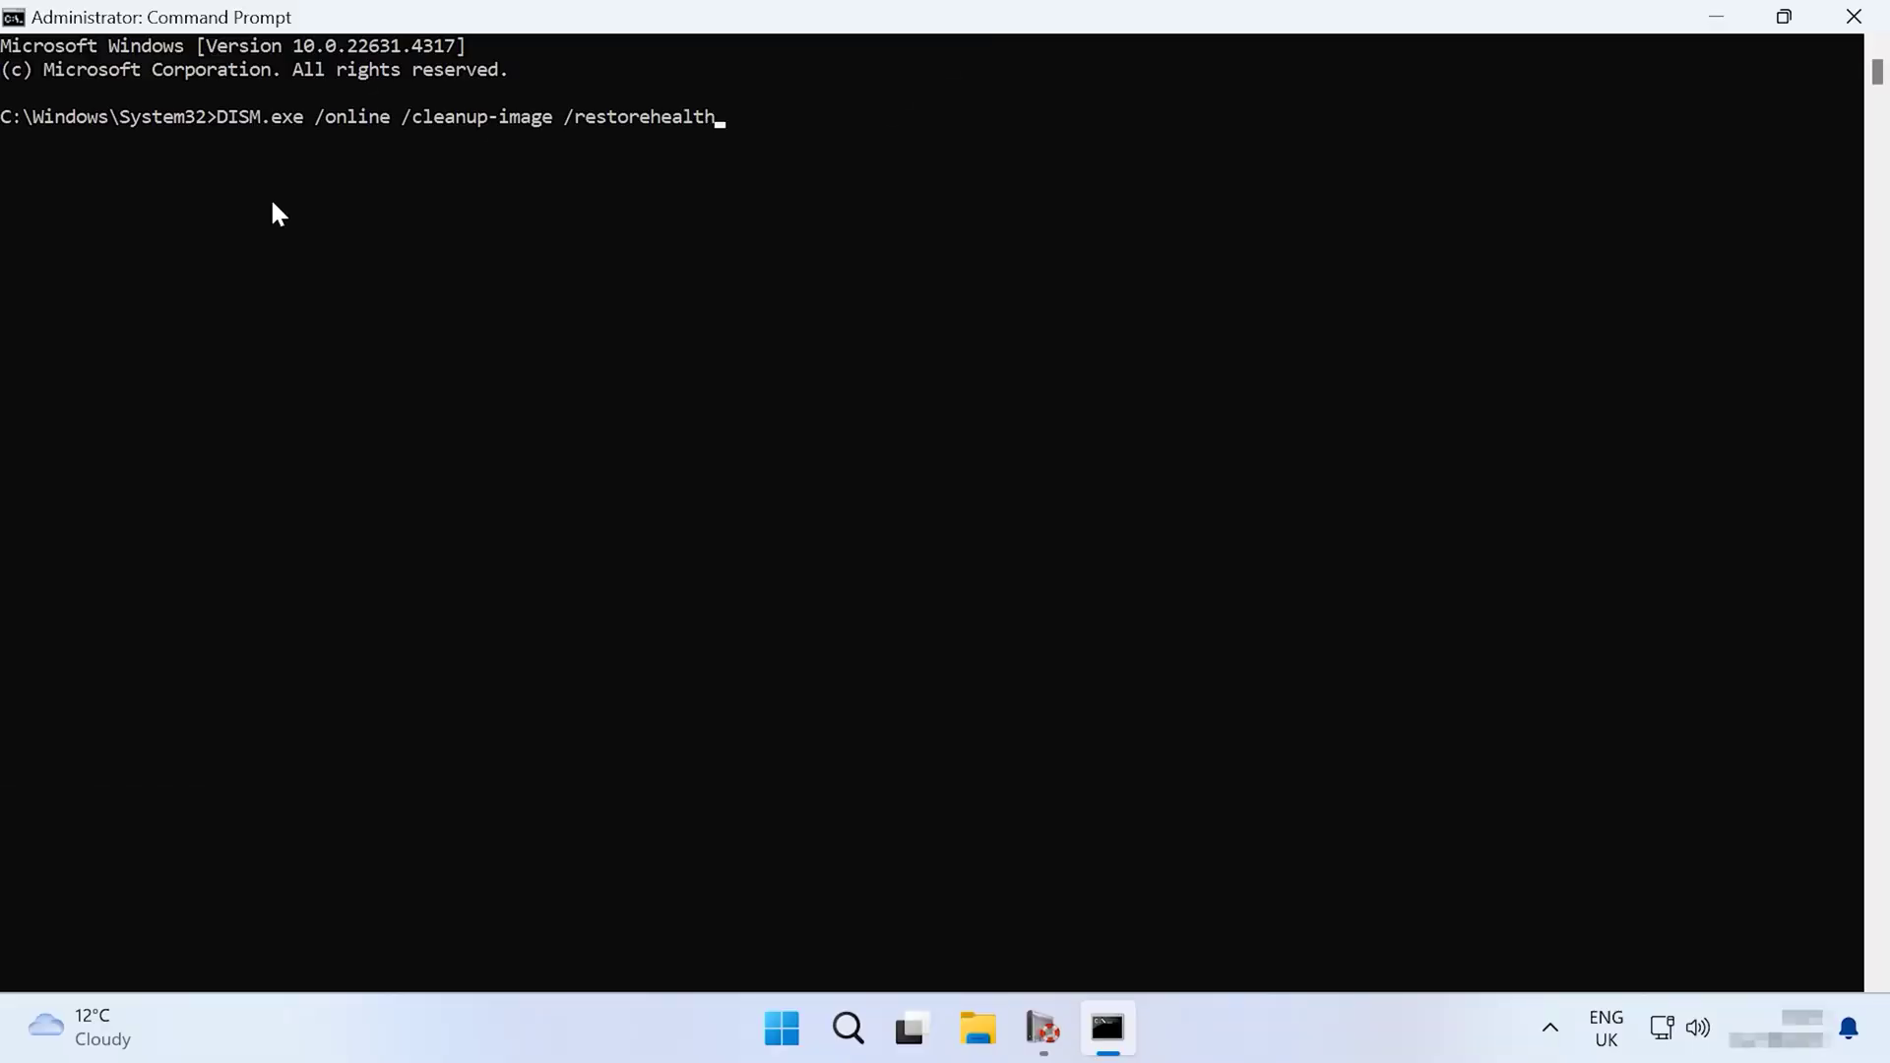
Step: Run the DISM /online /cleanup-image /restorehealth repair, then sfc /scannow
key(Return)
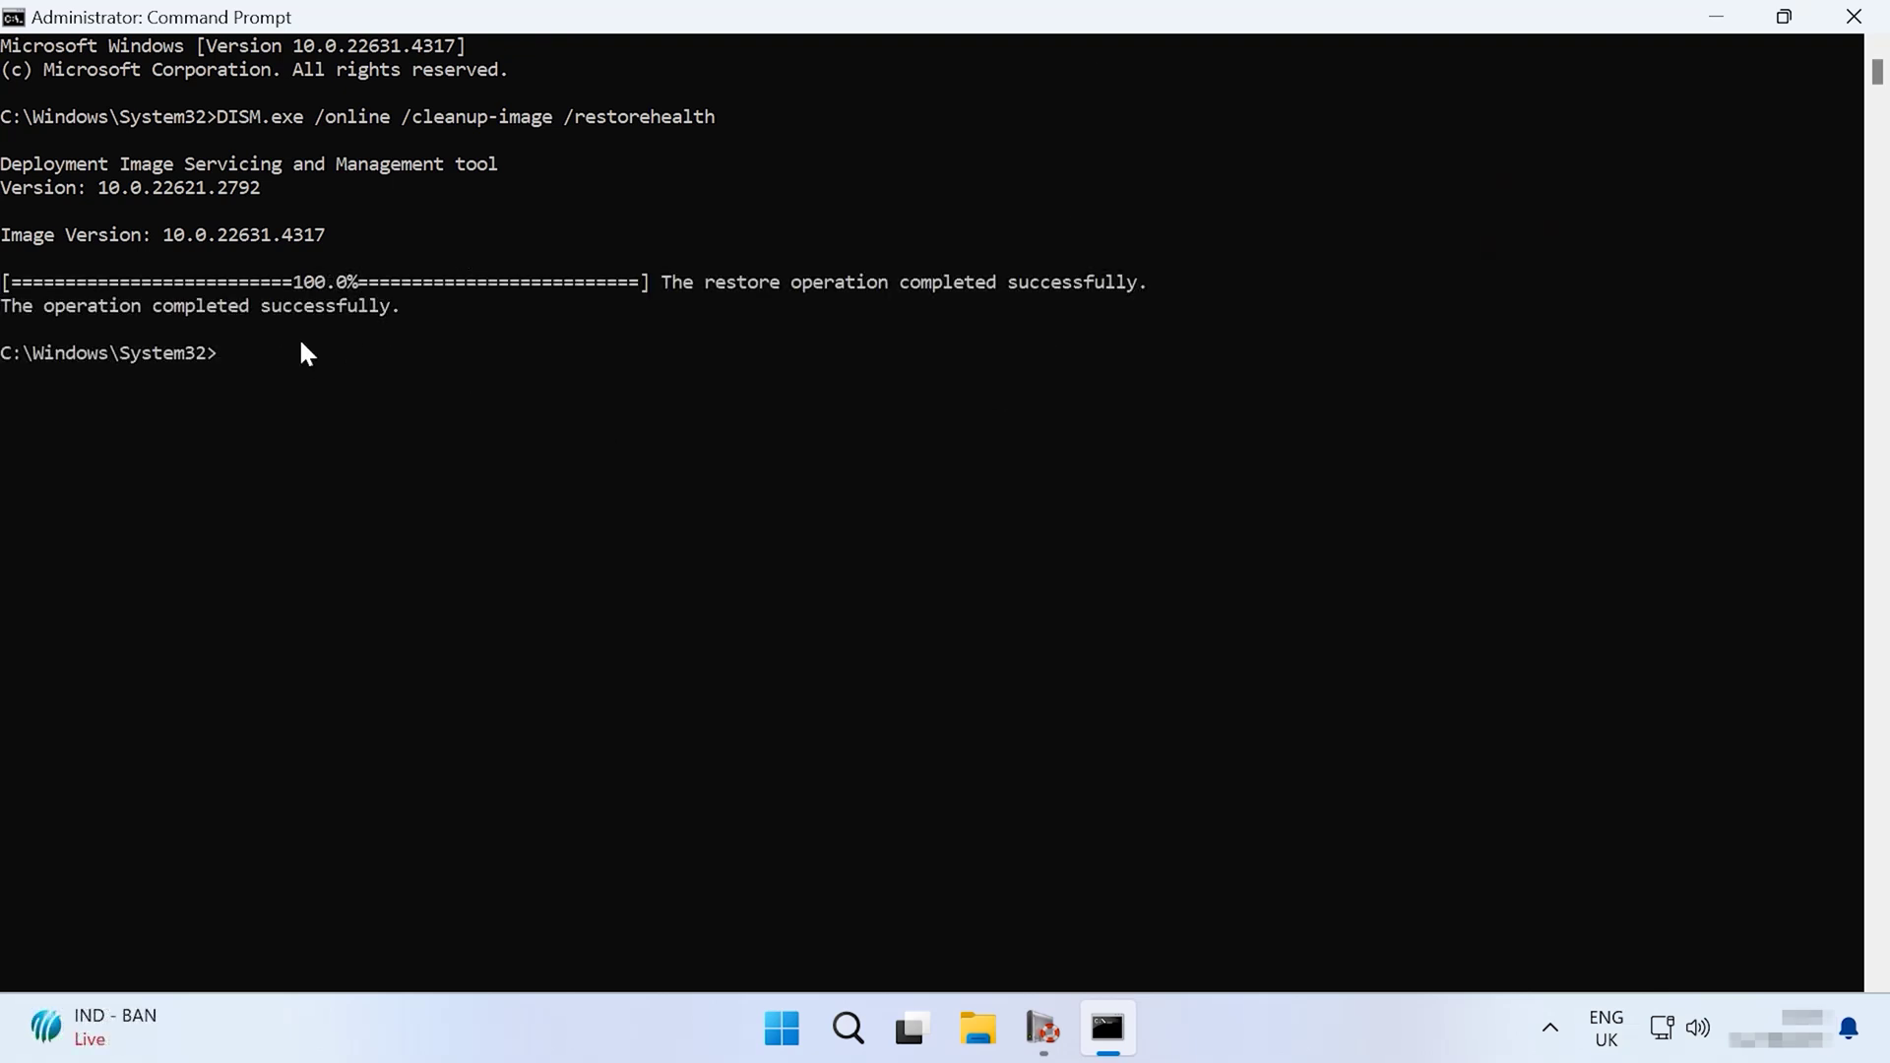
key(Return)
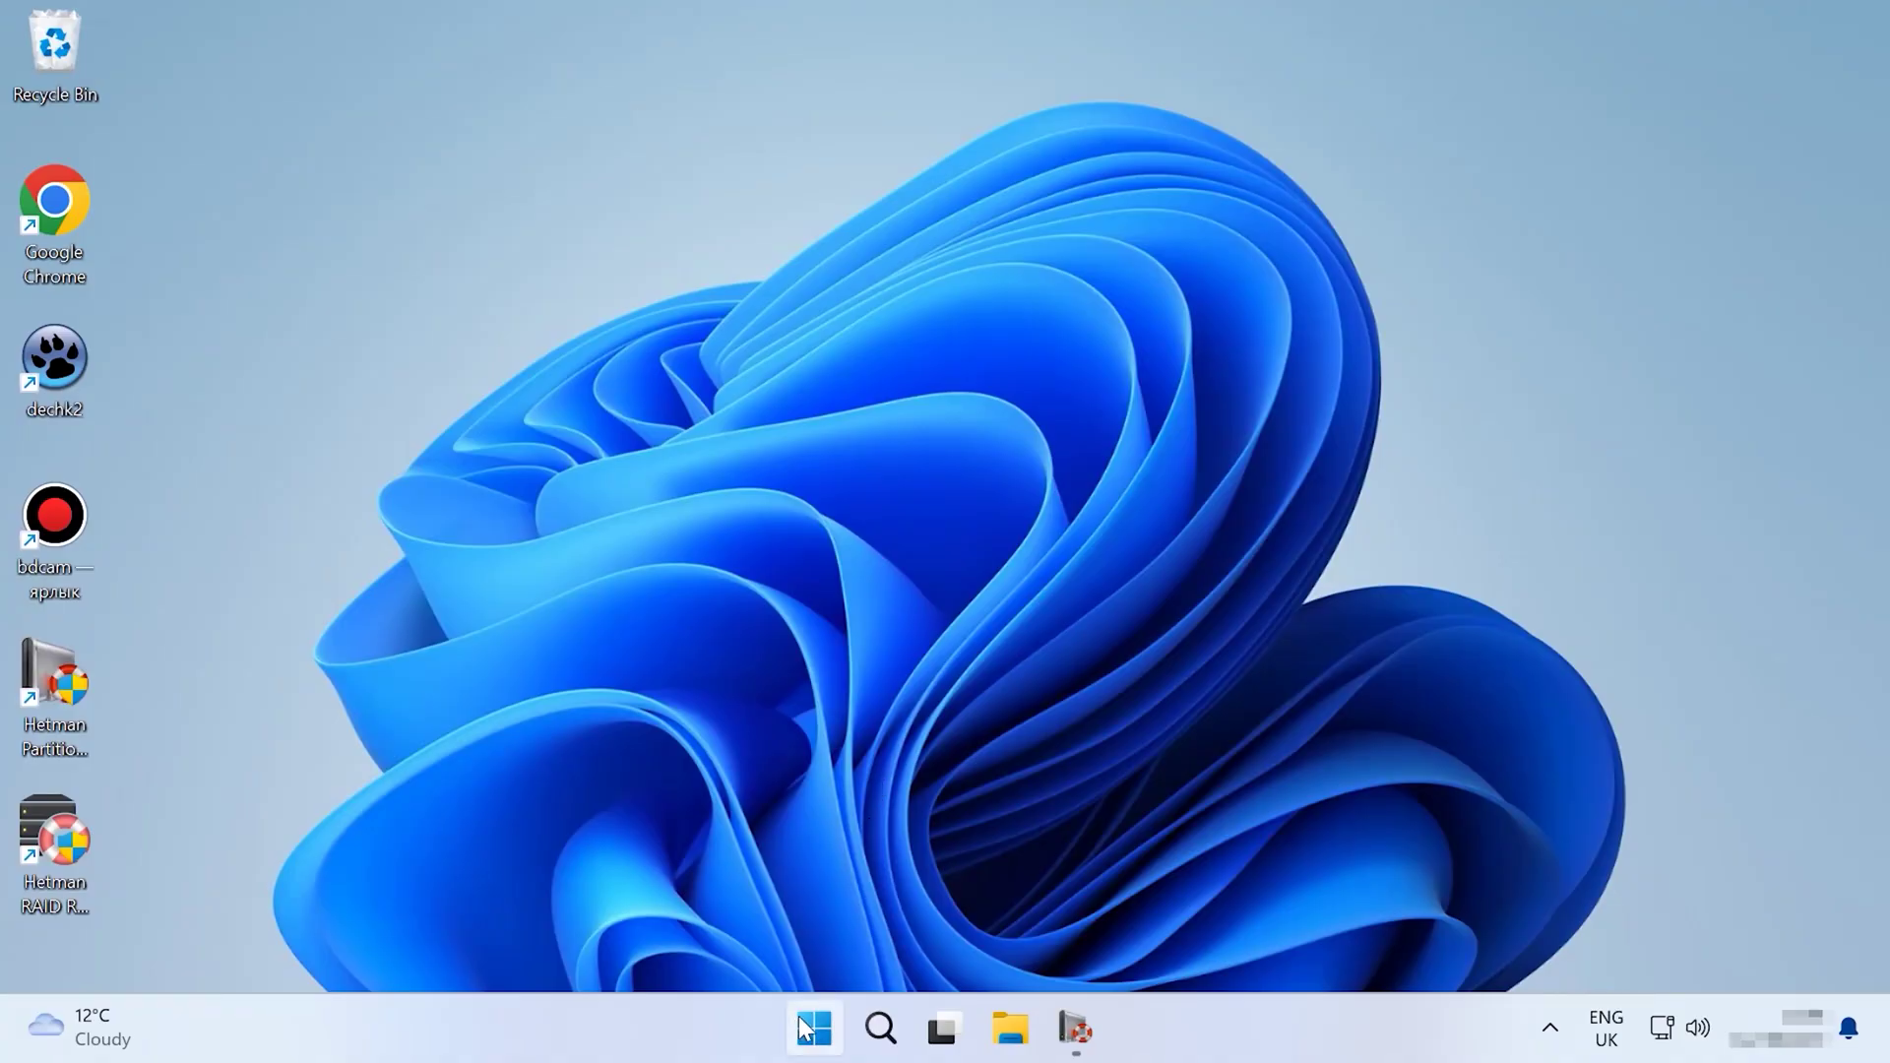
Step: Open Disk Management from the Win+X menu
right_click(809, 1034)
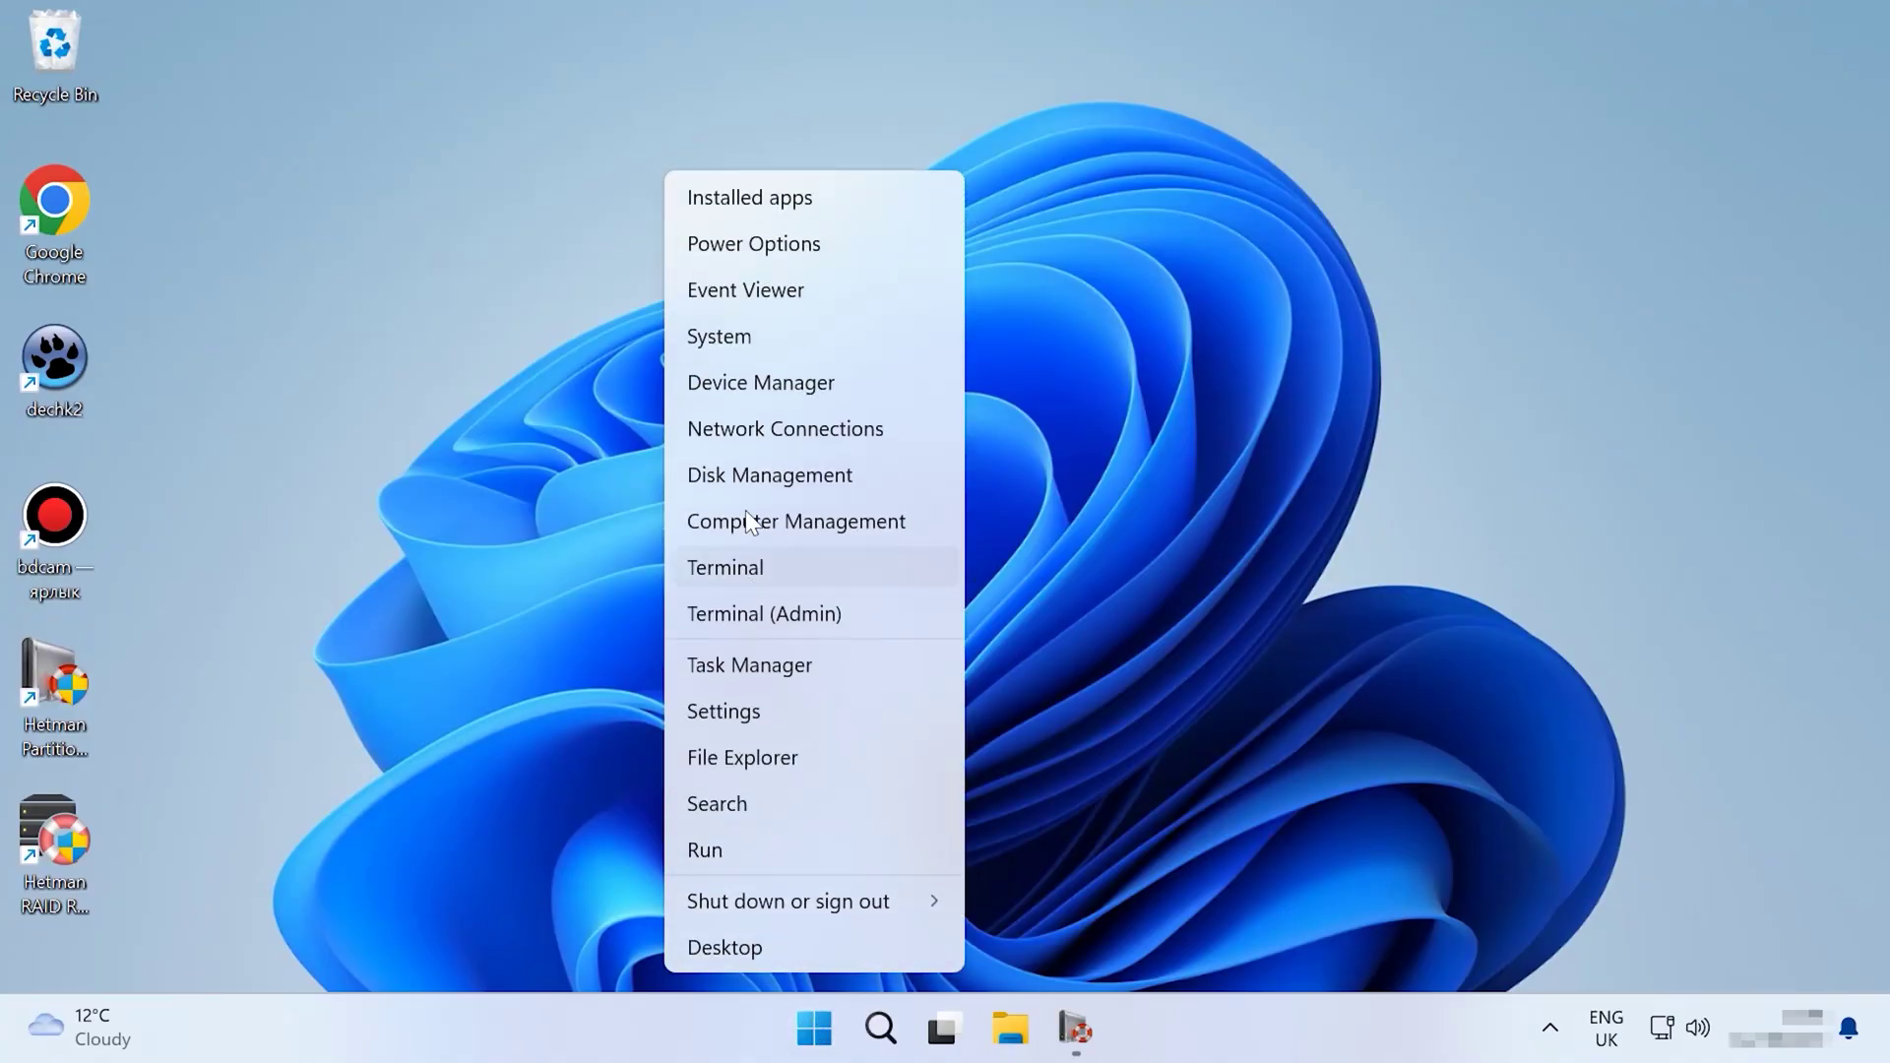
click(793, 478)
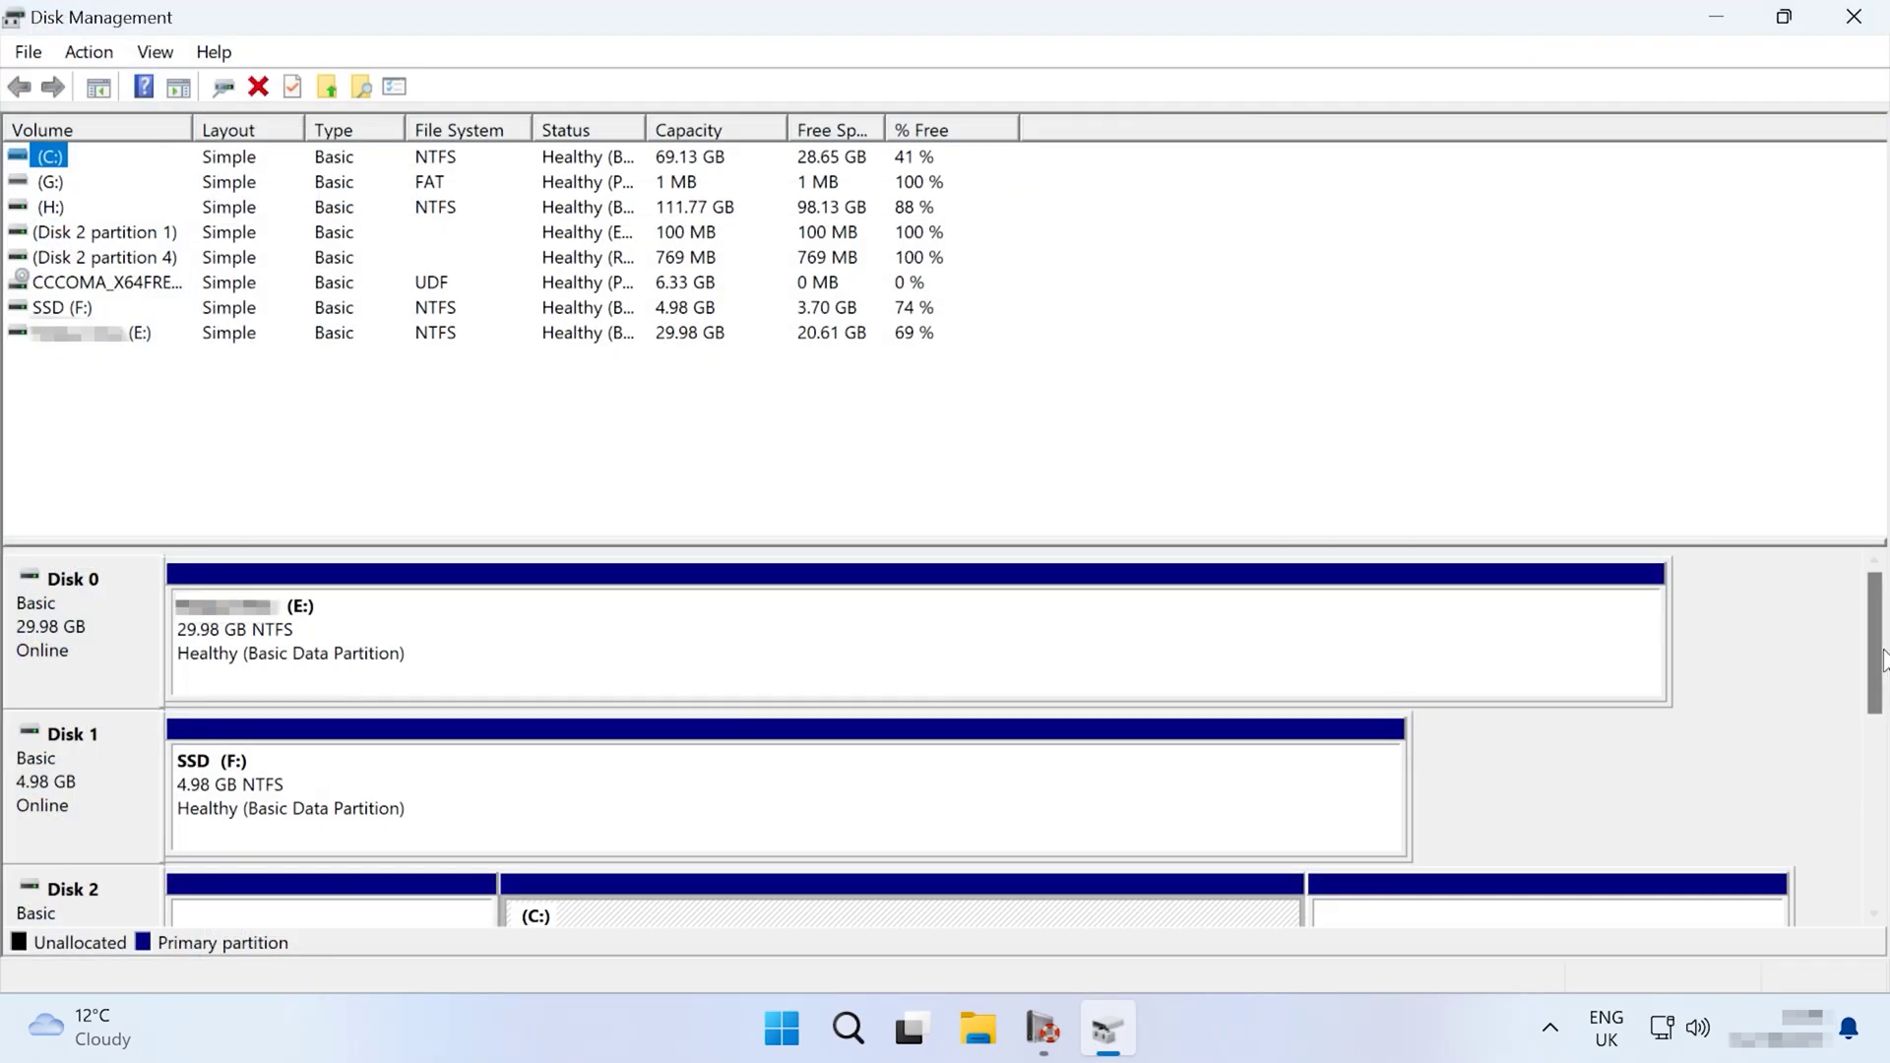
drag(1873, 688, 1873, 845)
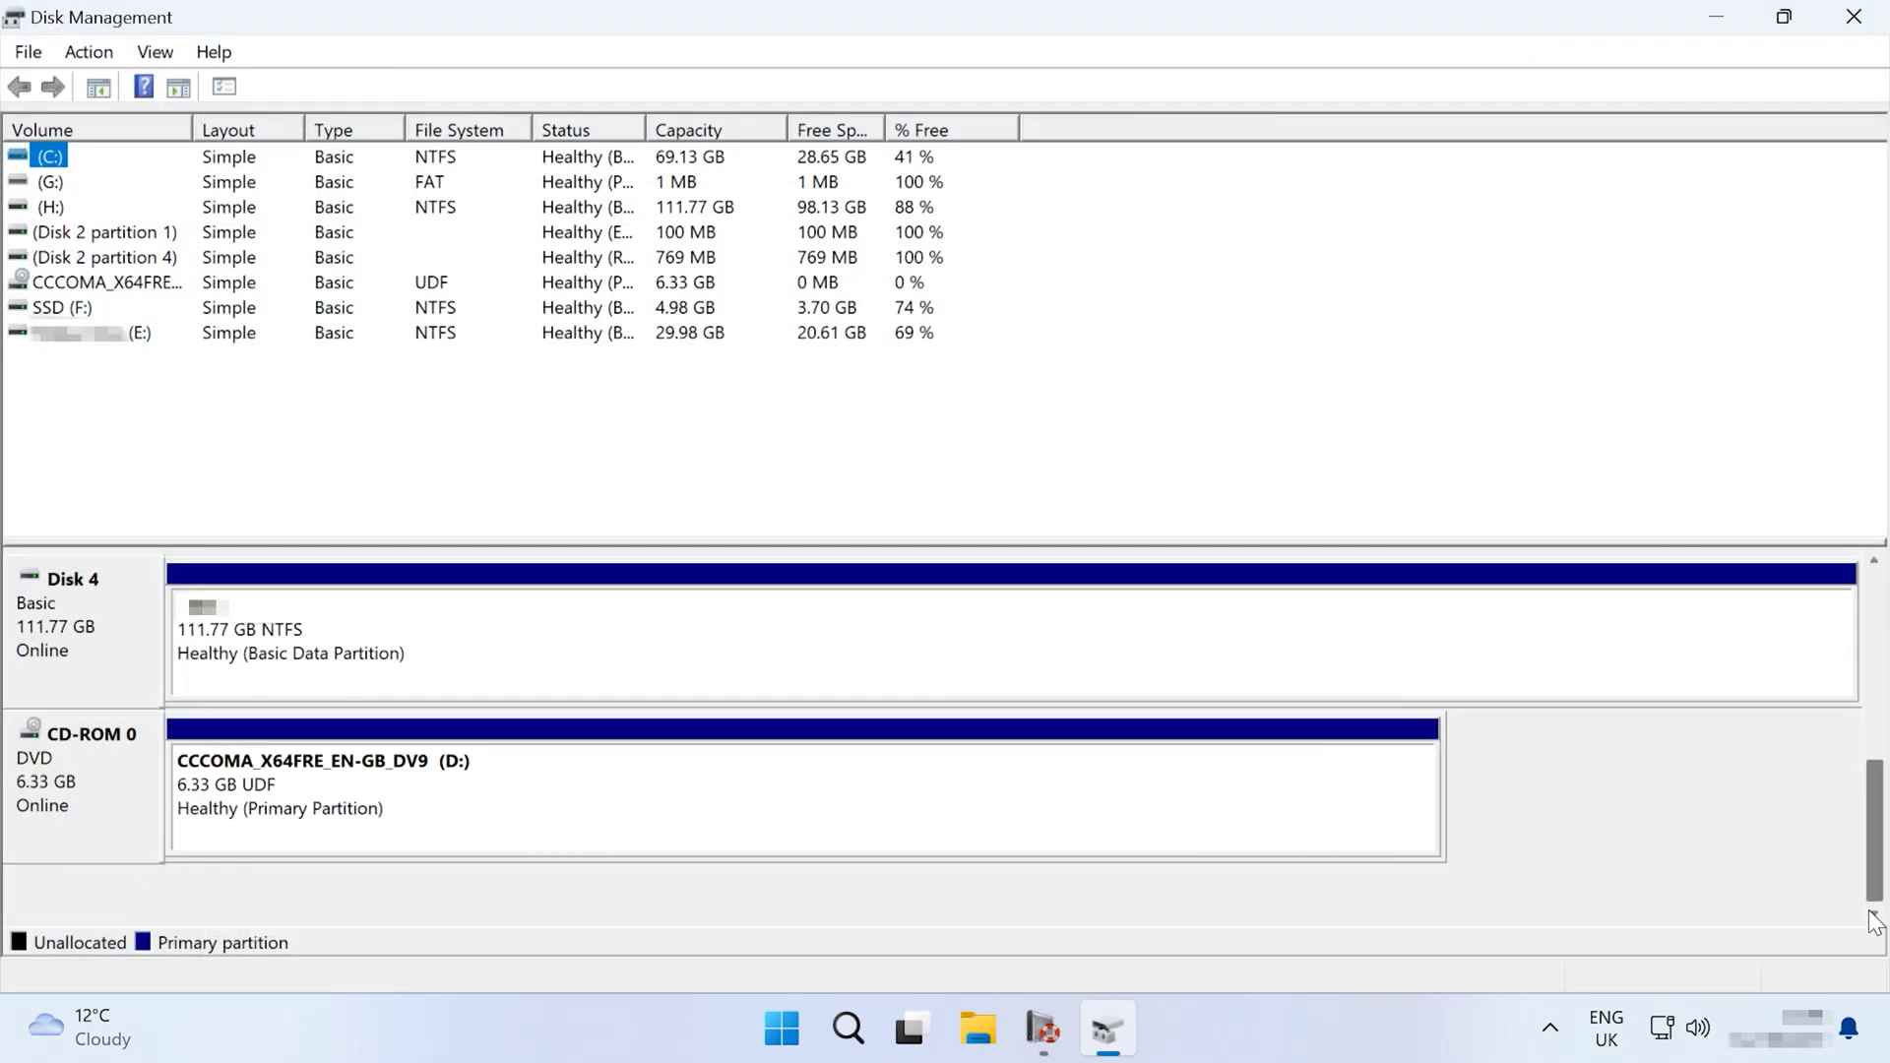
Step: Update Disk 4's driver automatically, then check Windows Update for newer drivers
click(62, 656)
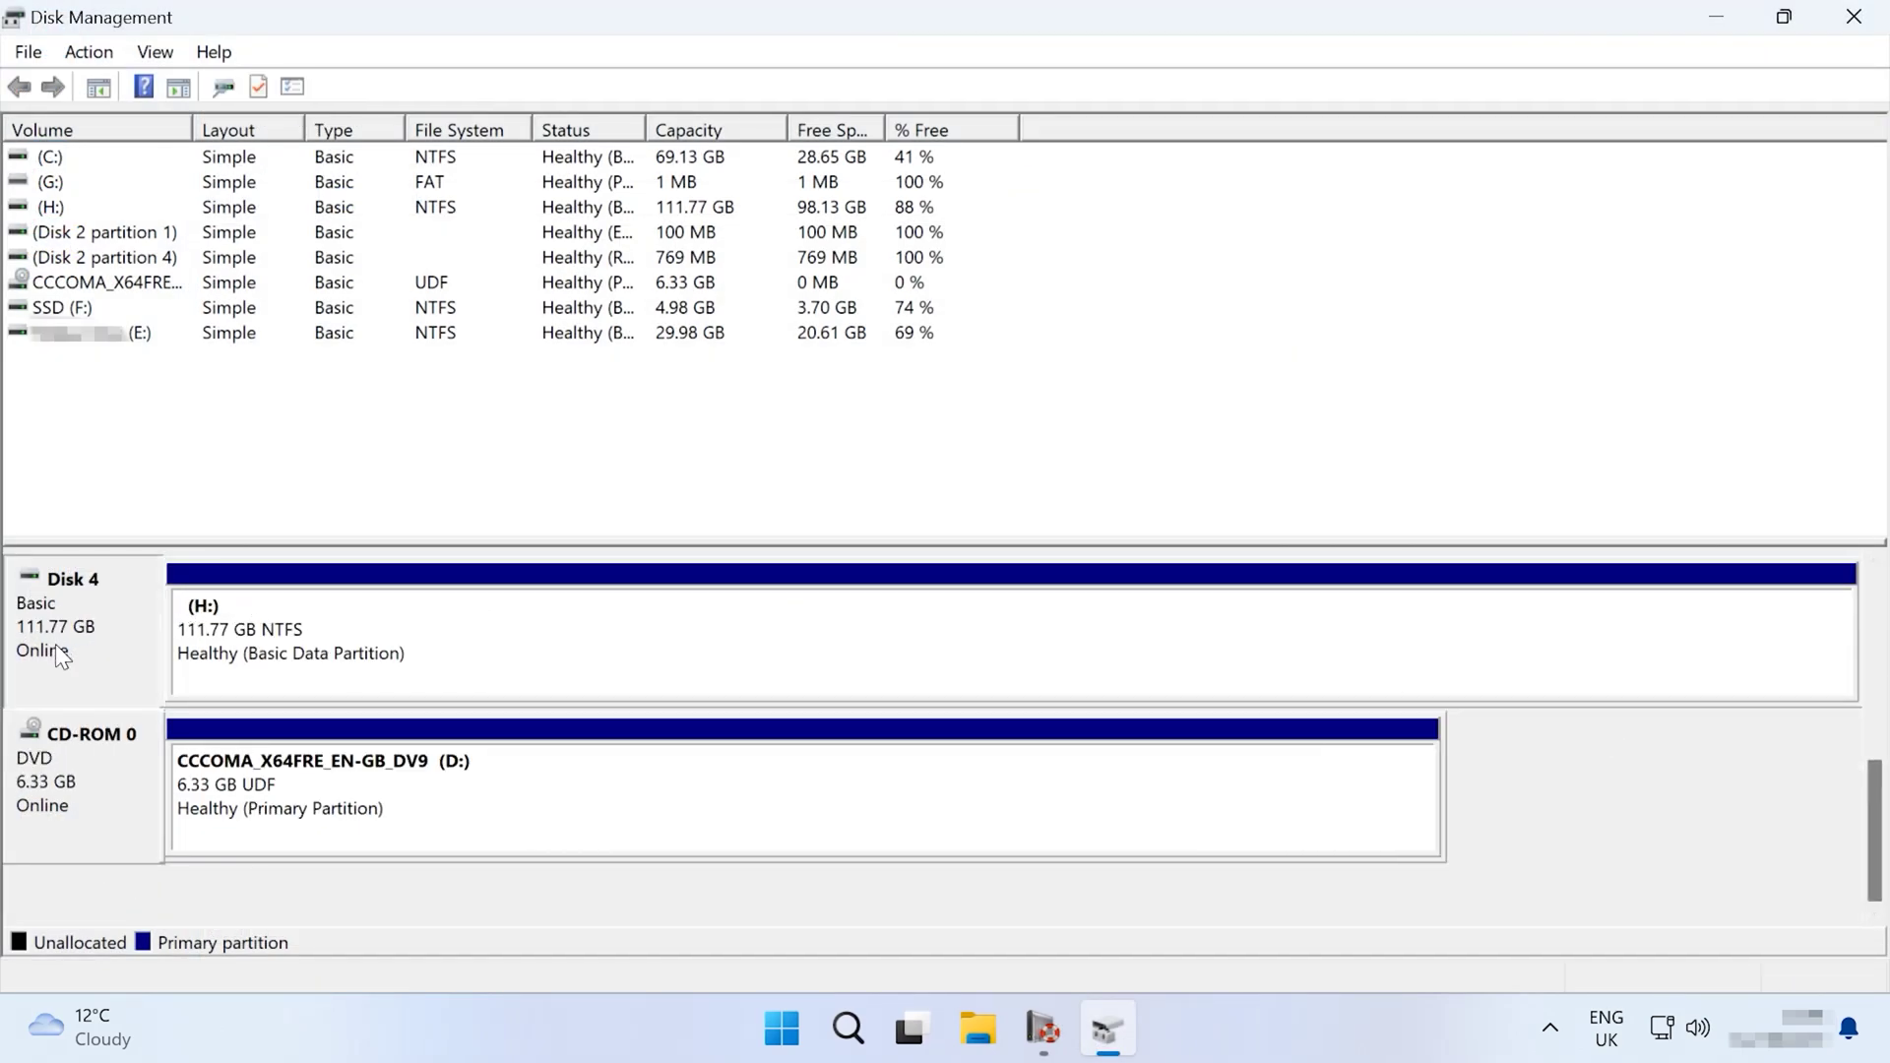
right_click(90, 643)
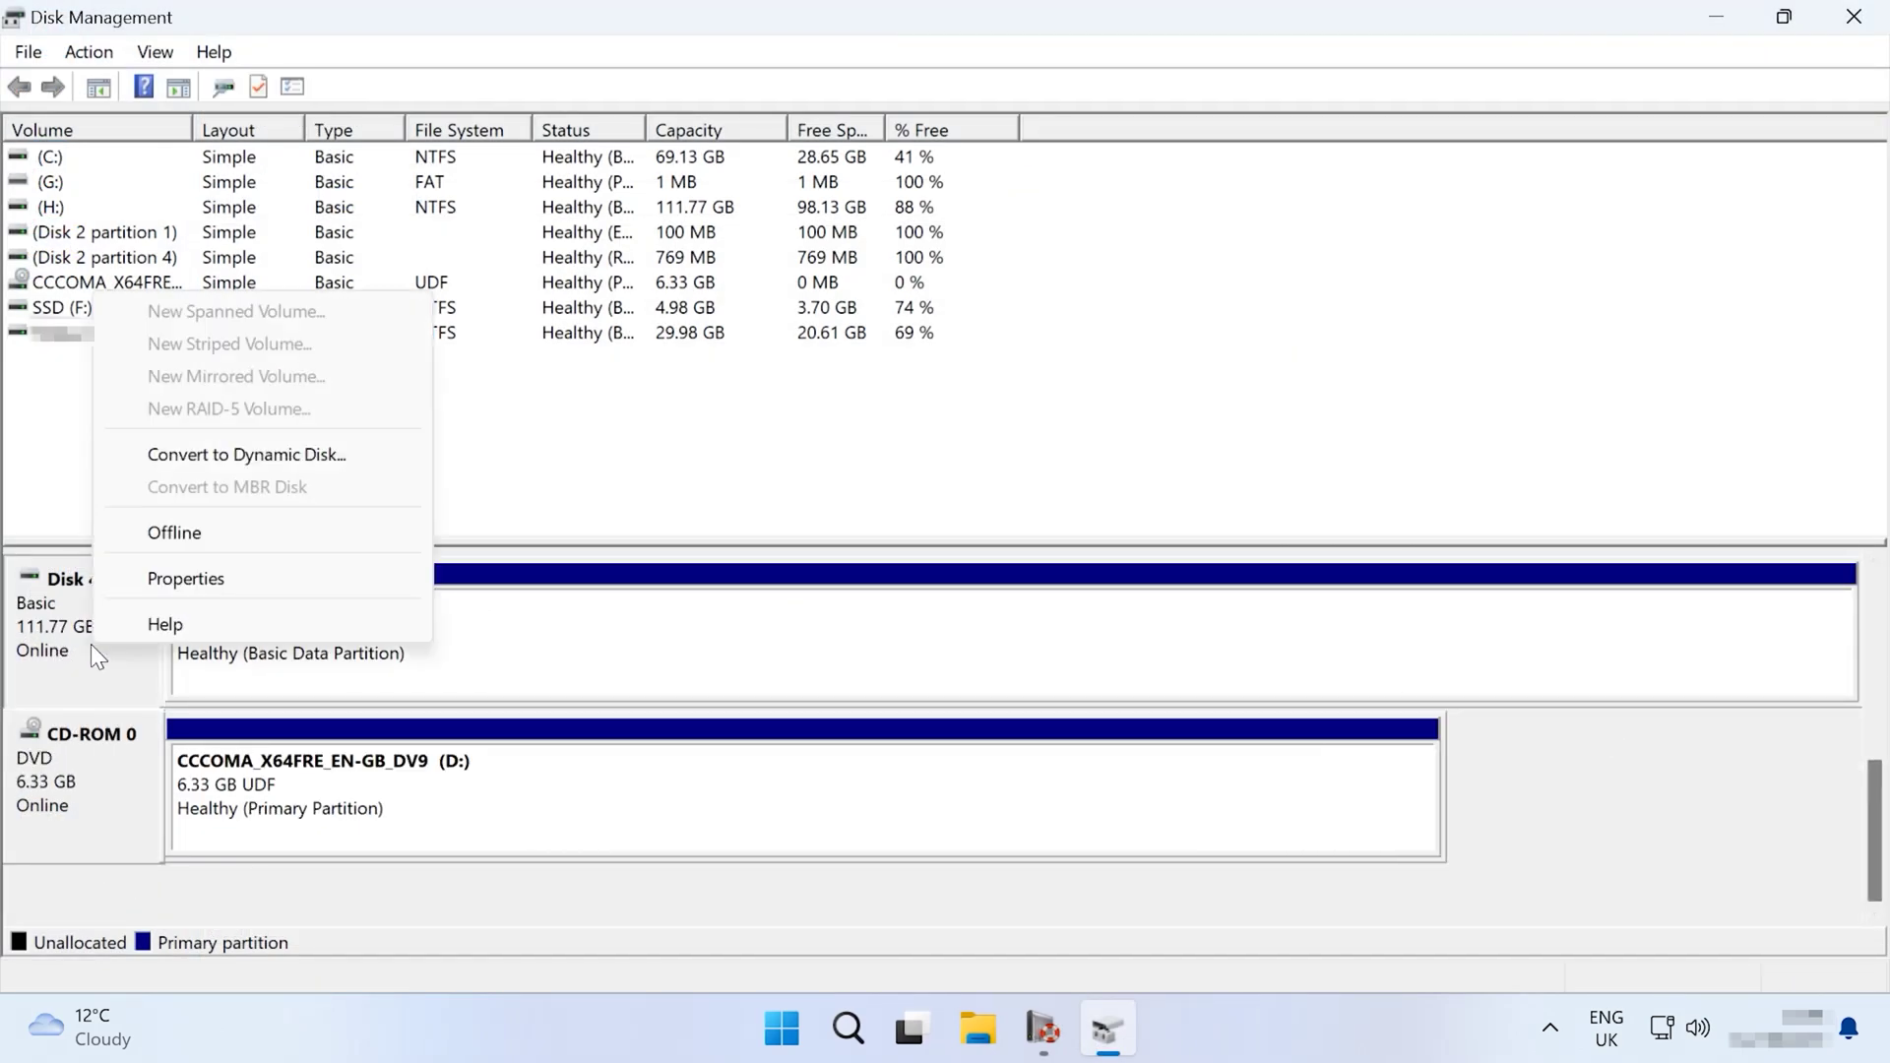
click(245, 577)
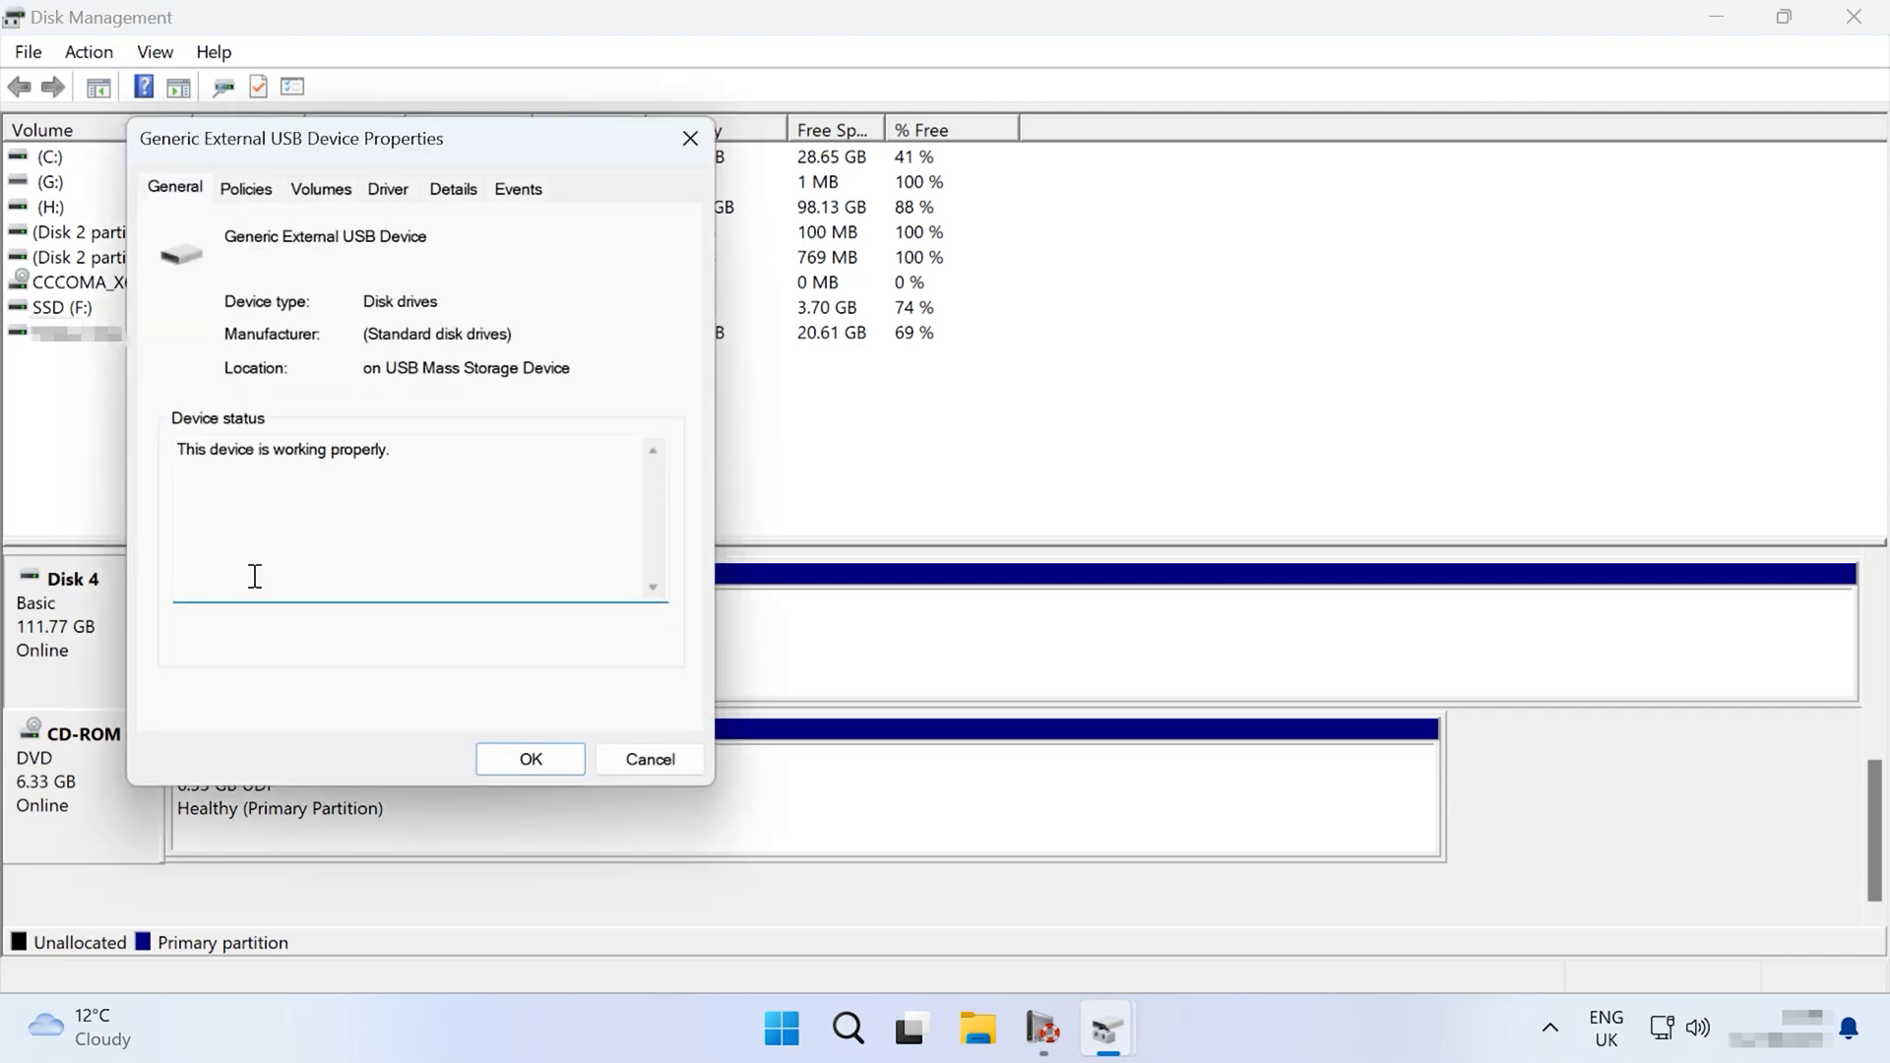
click(389, 190)
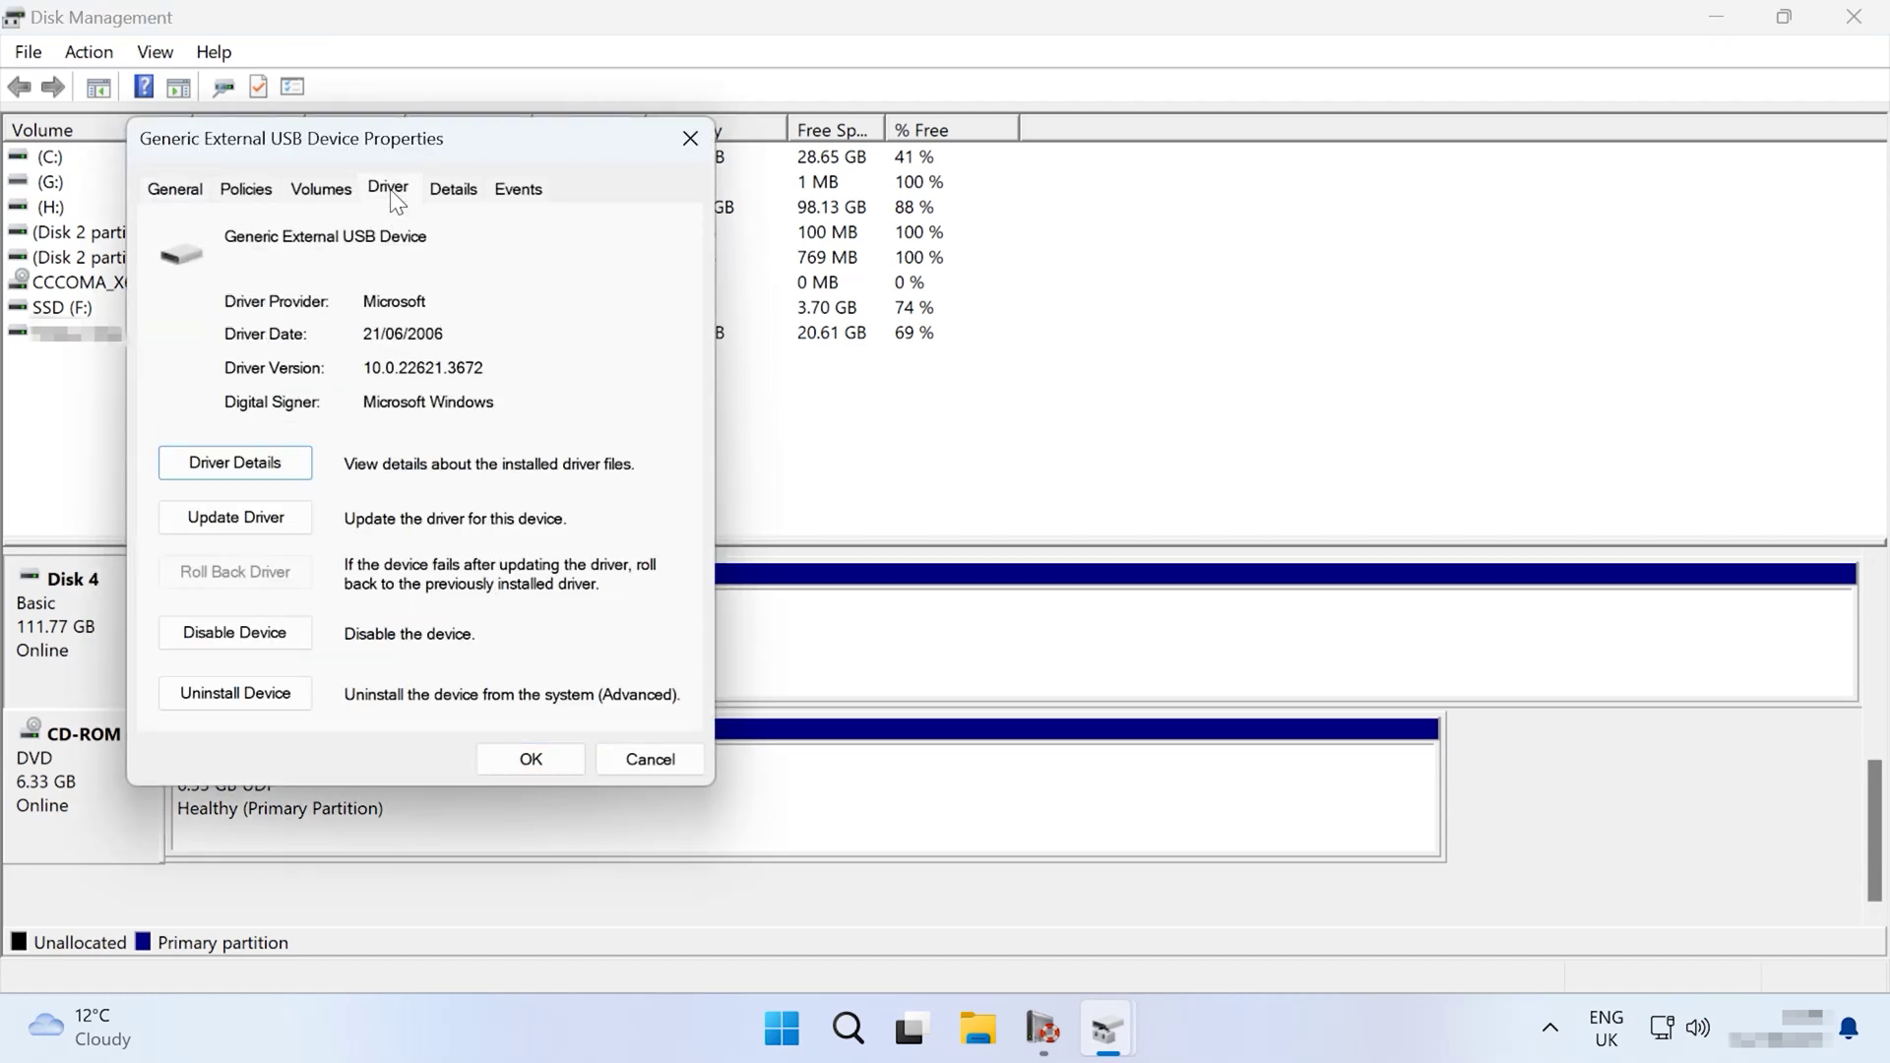
click(236, 523)
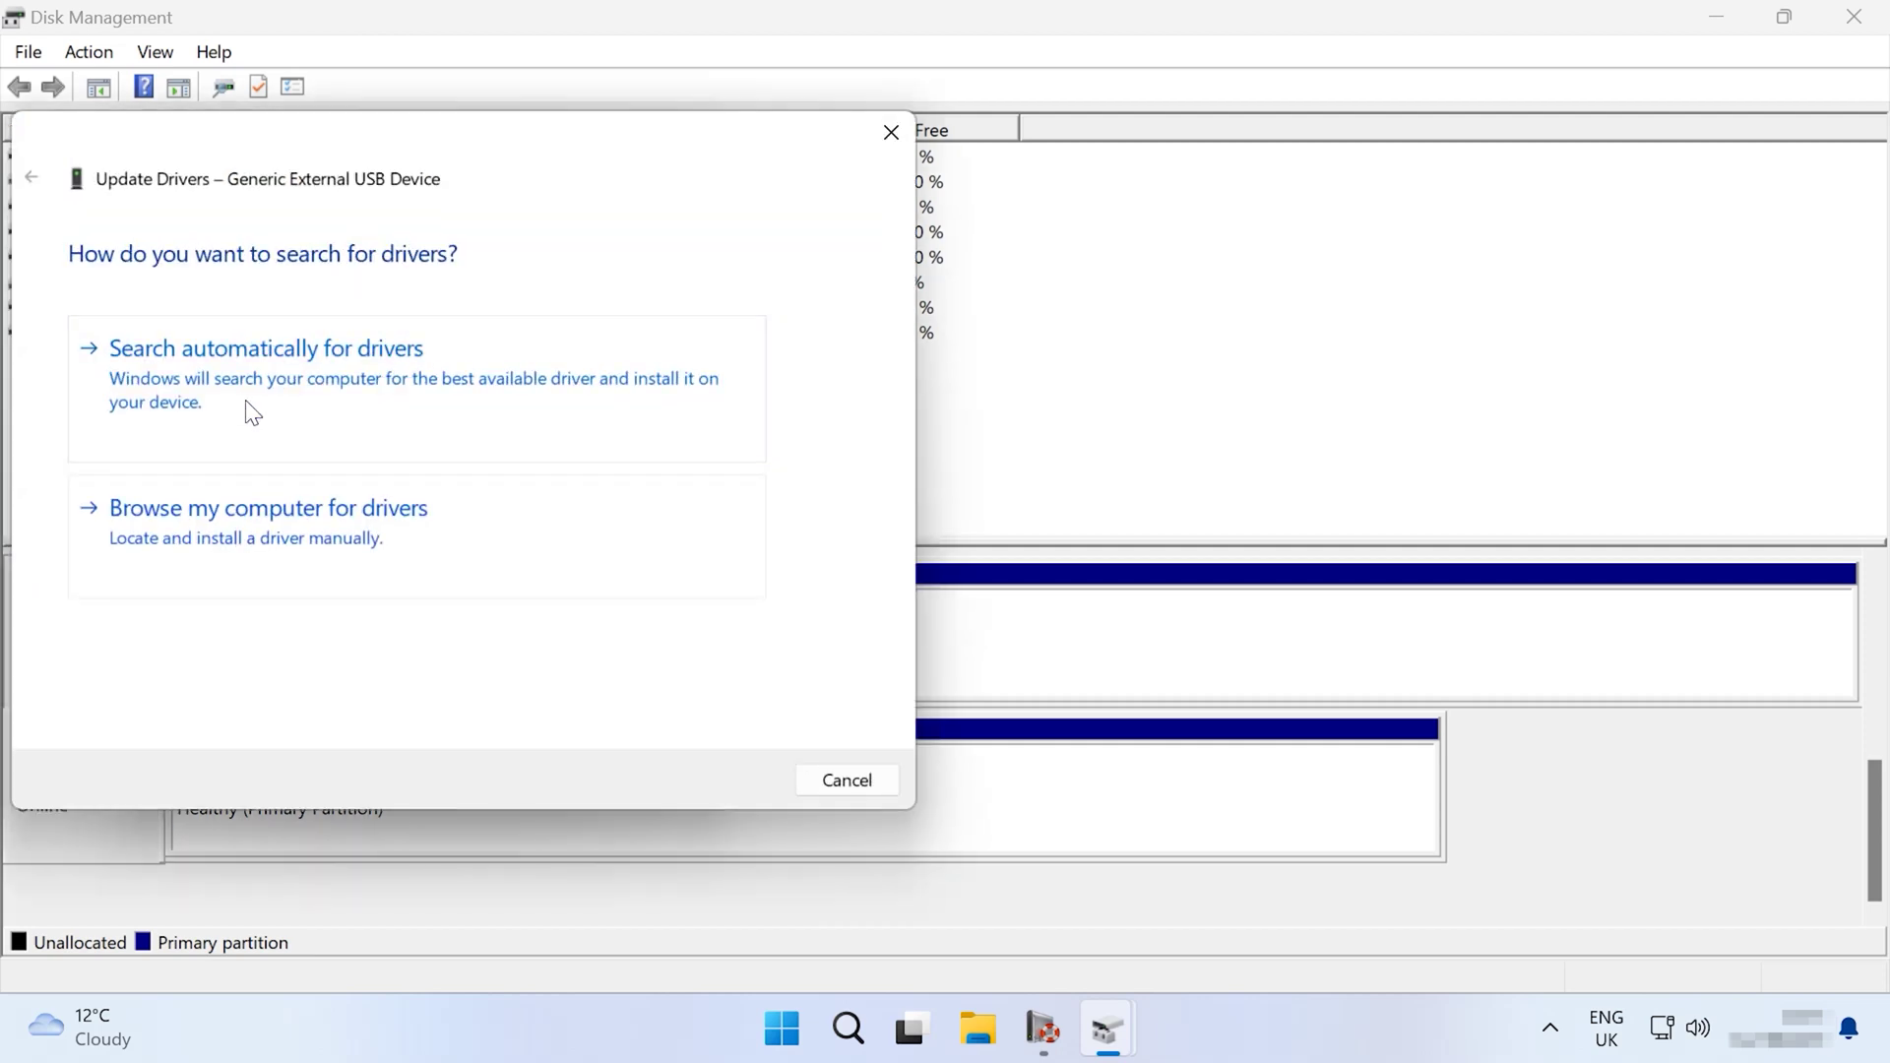
click(311, 405)
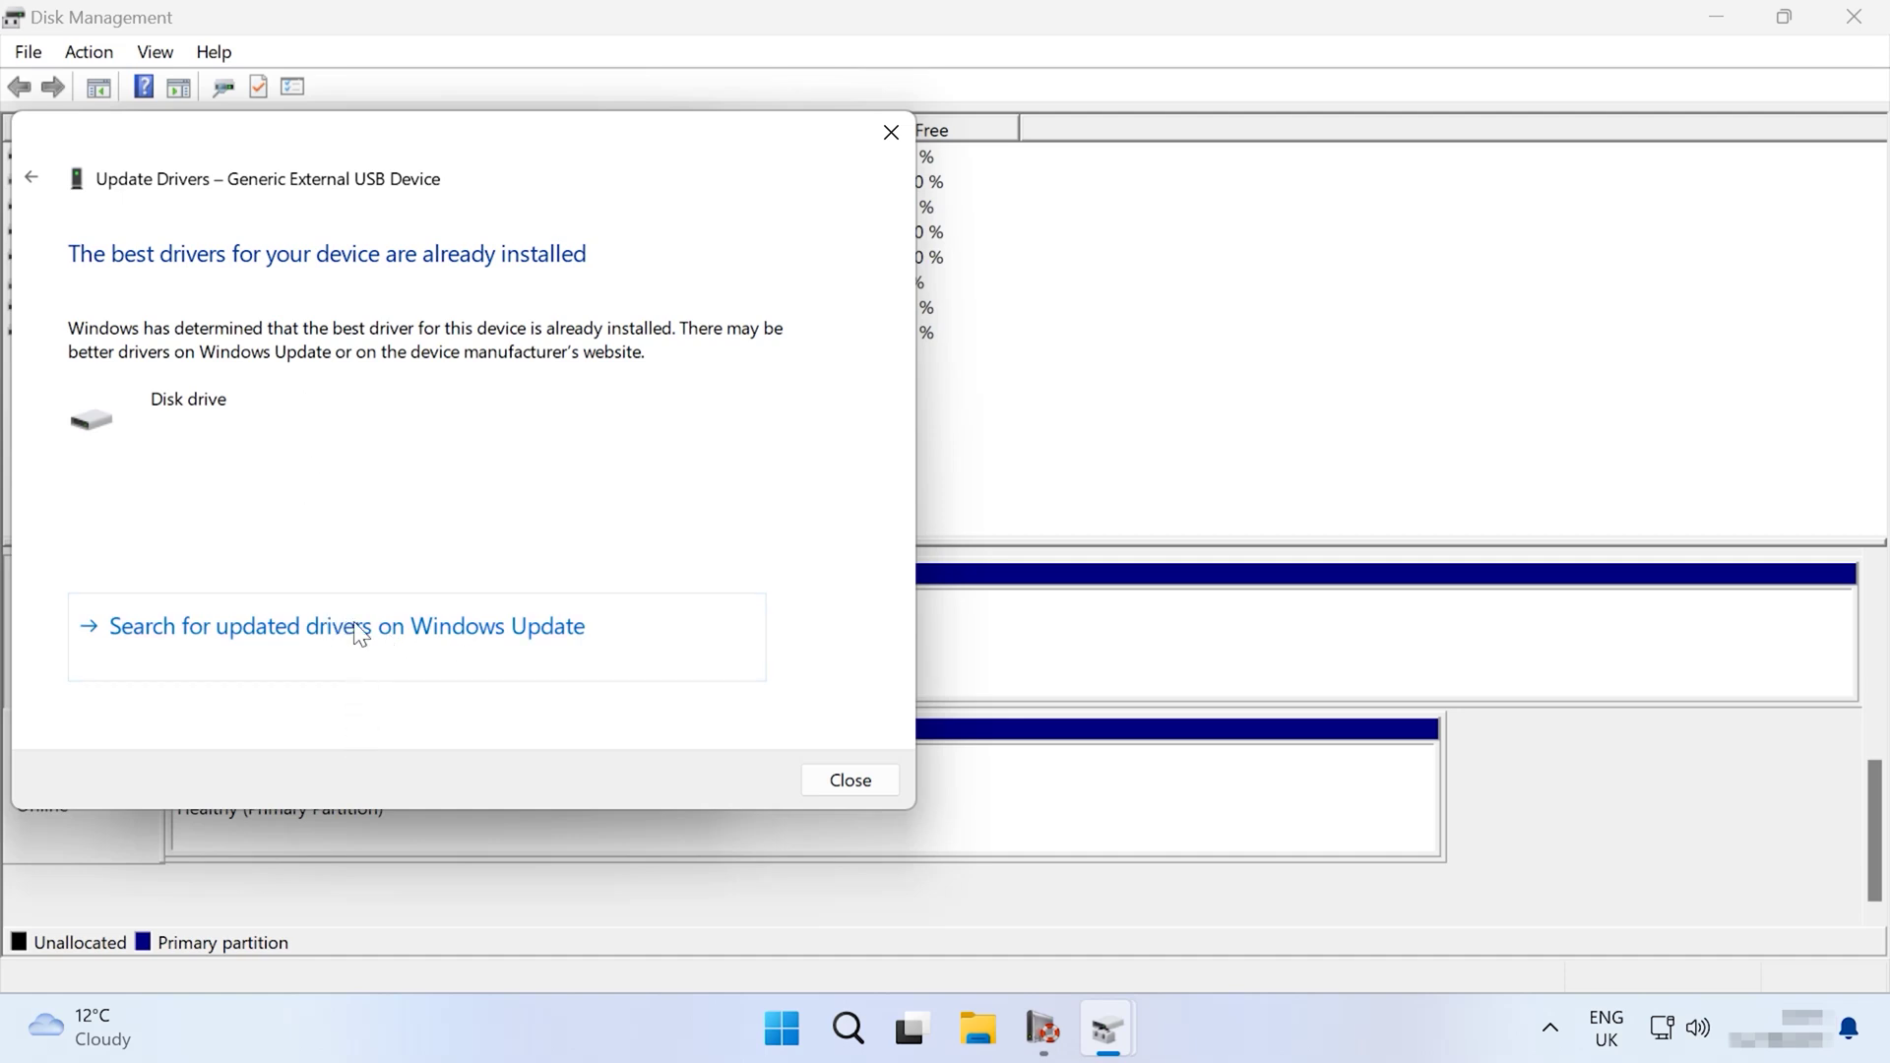
click(482, 635)
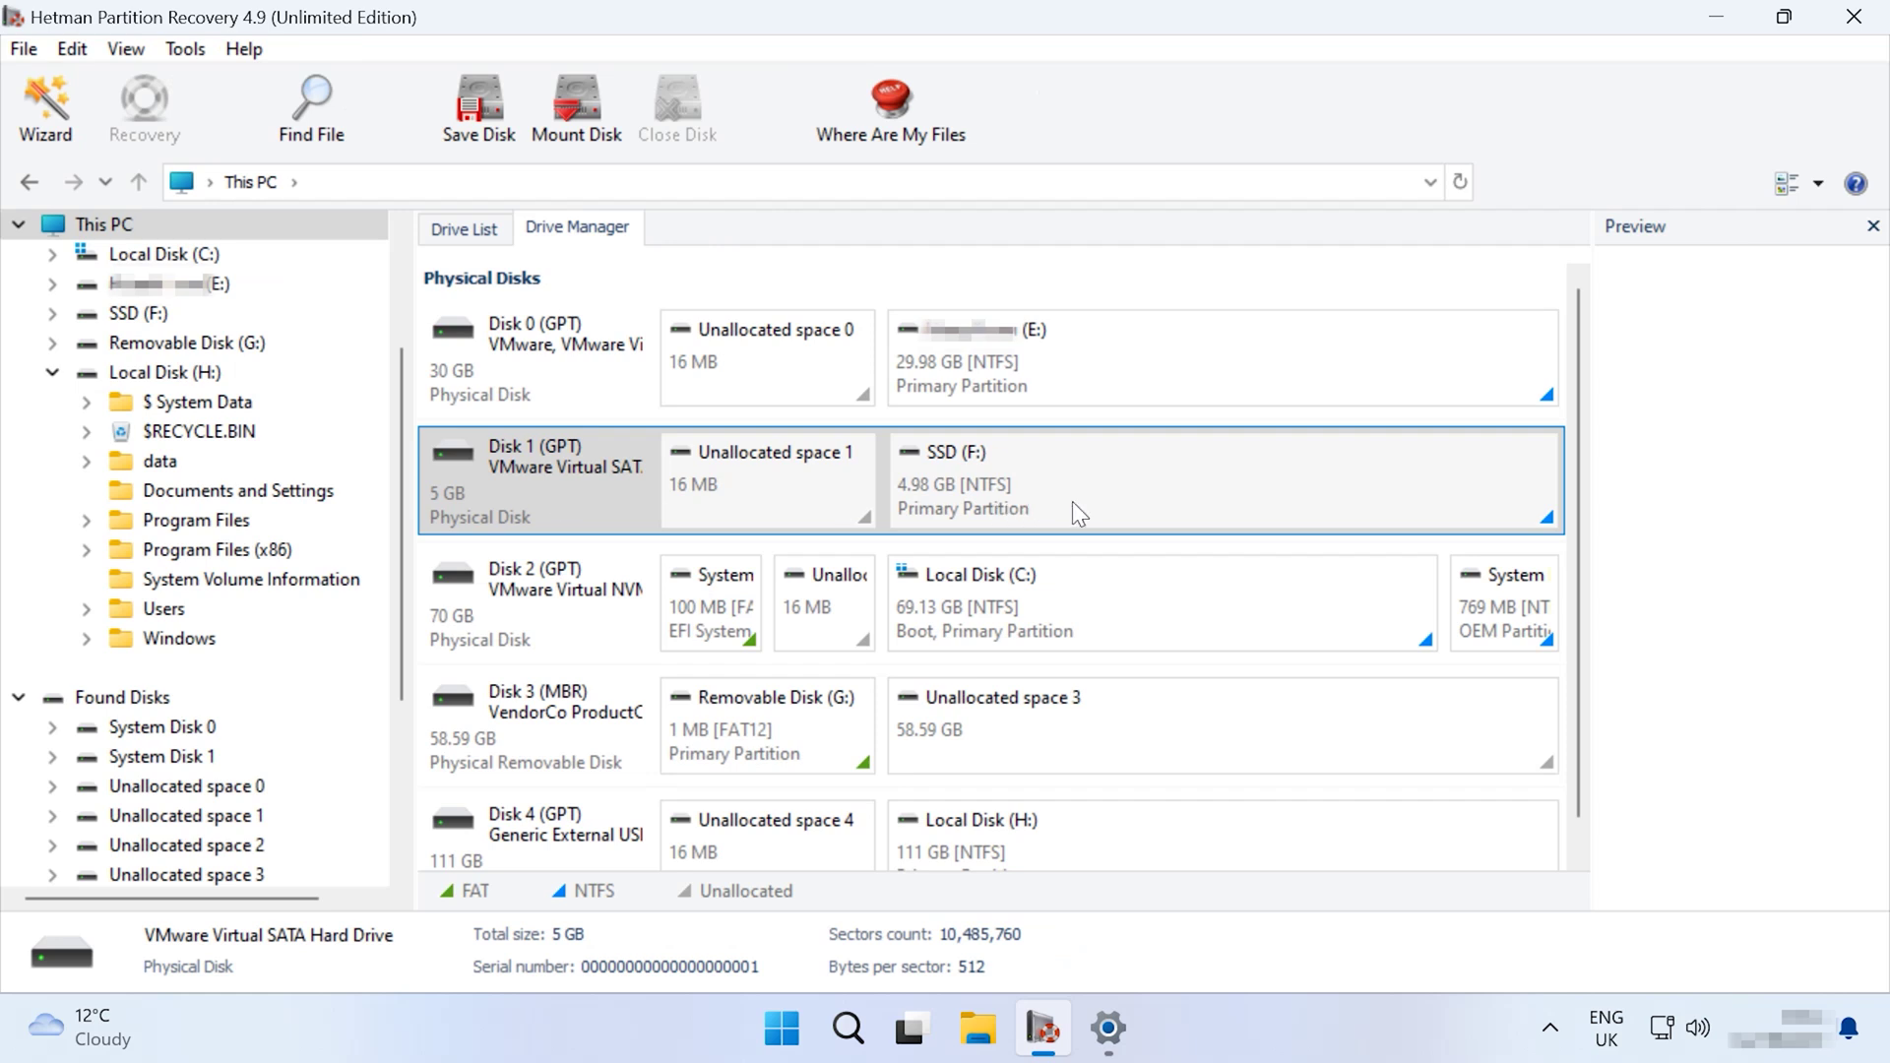
Step: Save a full image of the 5 GB VMware disk as C:\SATA Hard Drive.dsk
click(478, 122)
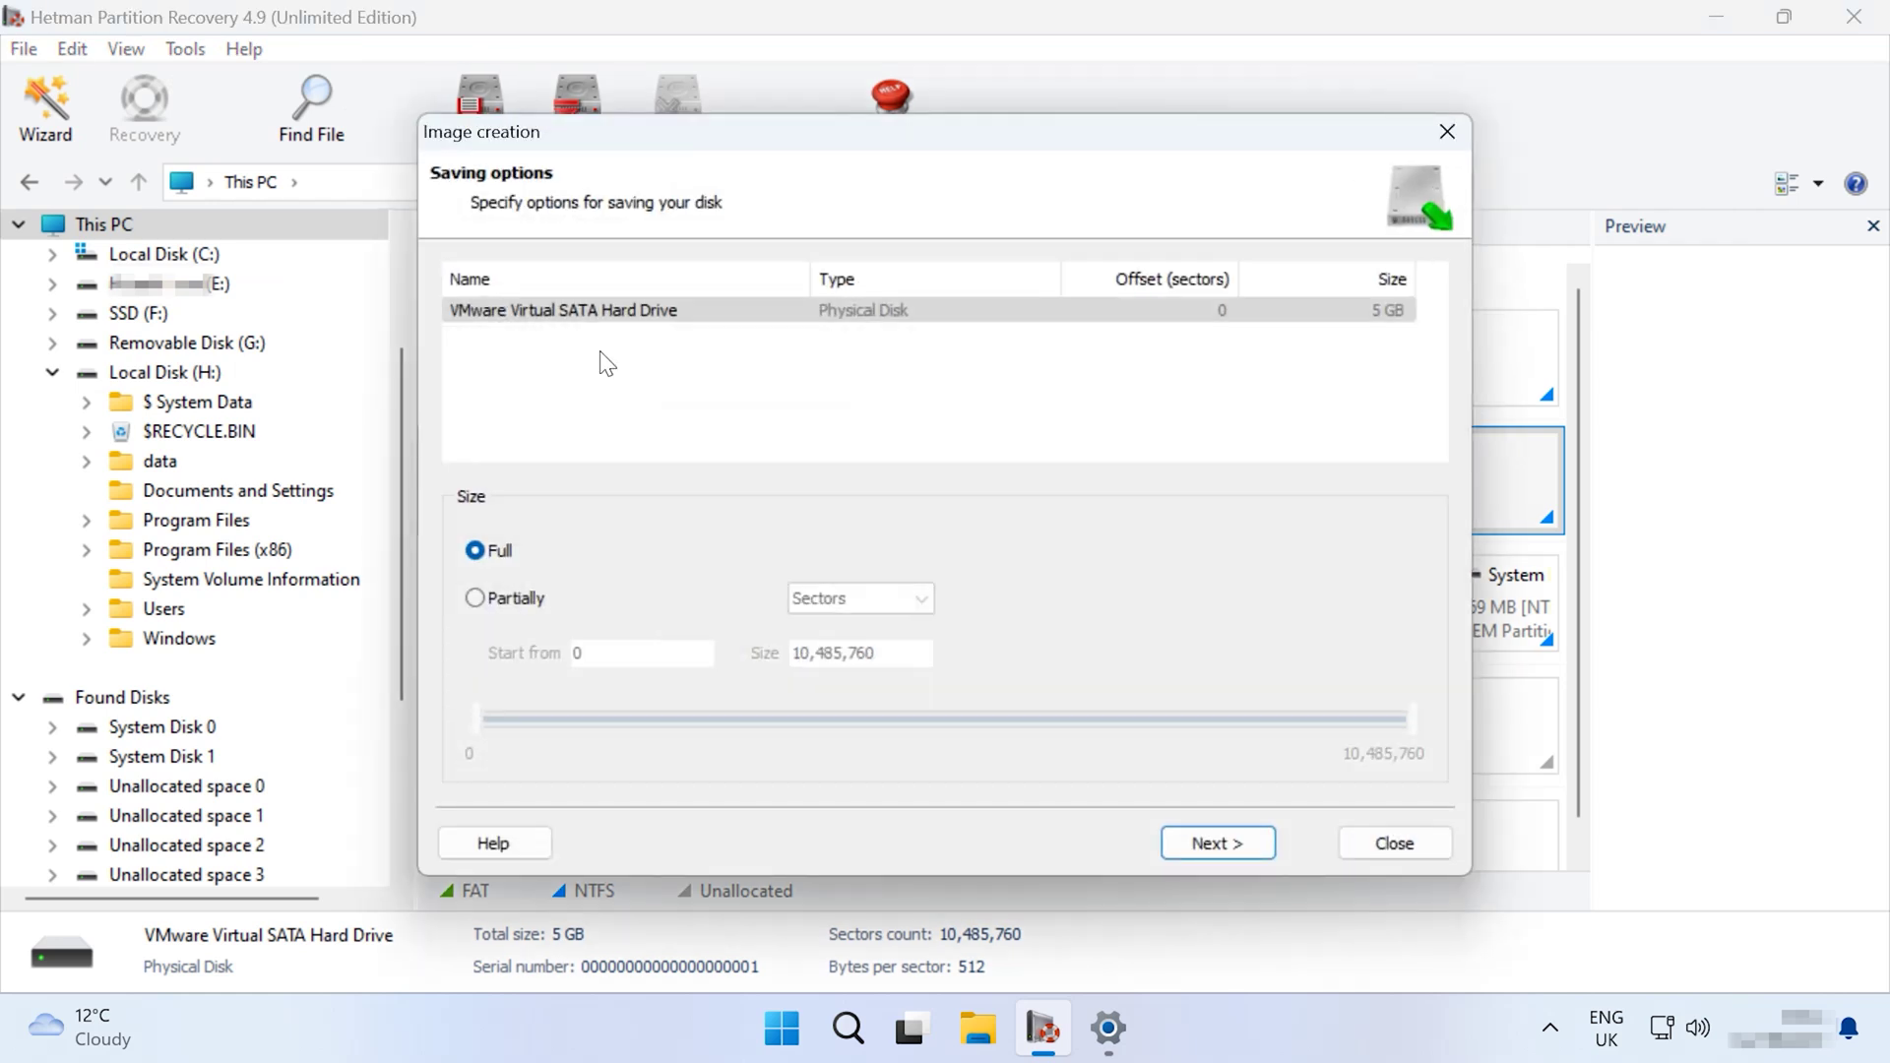
click(1205, 835)
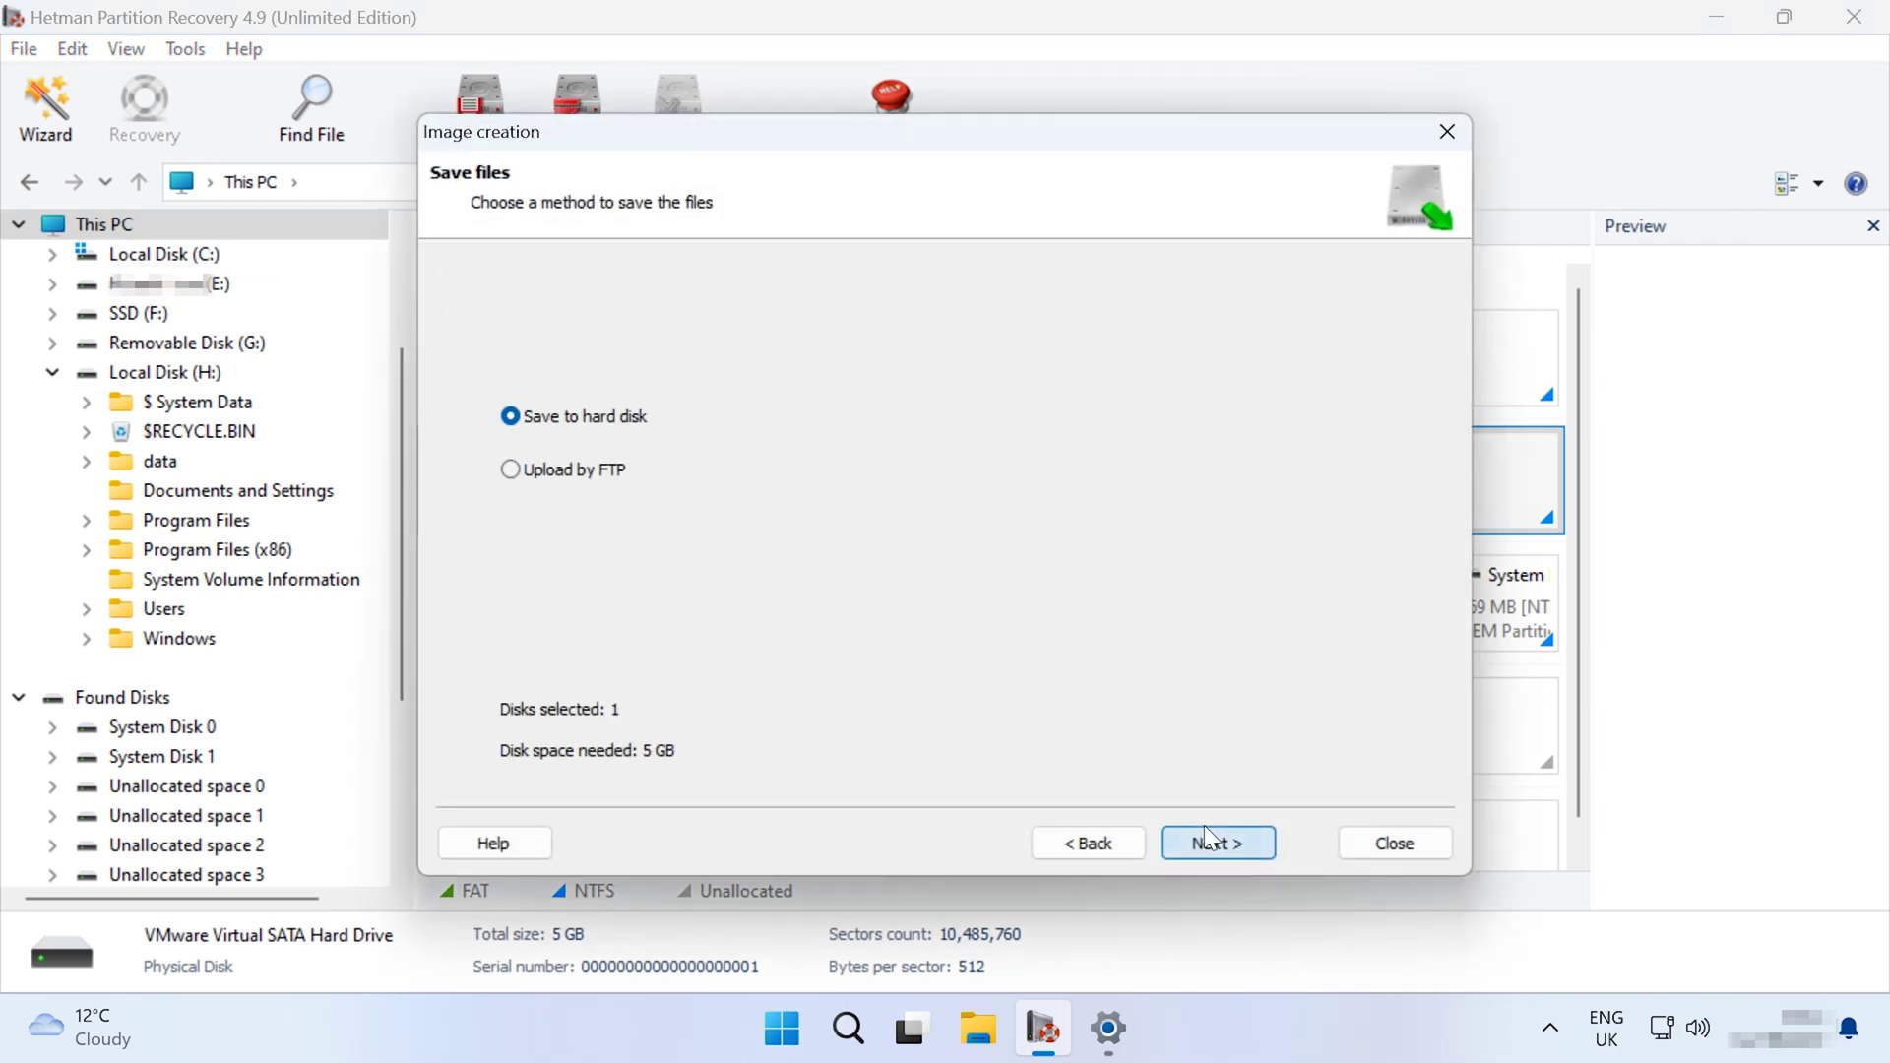
click(1201, 839)
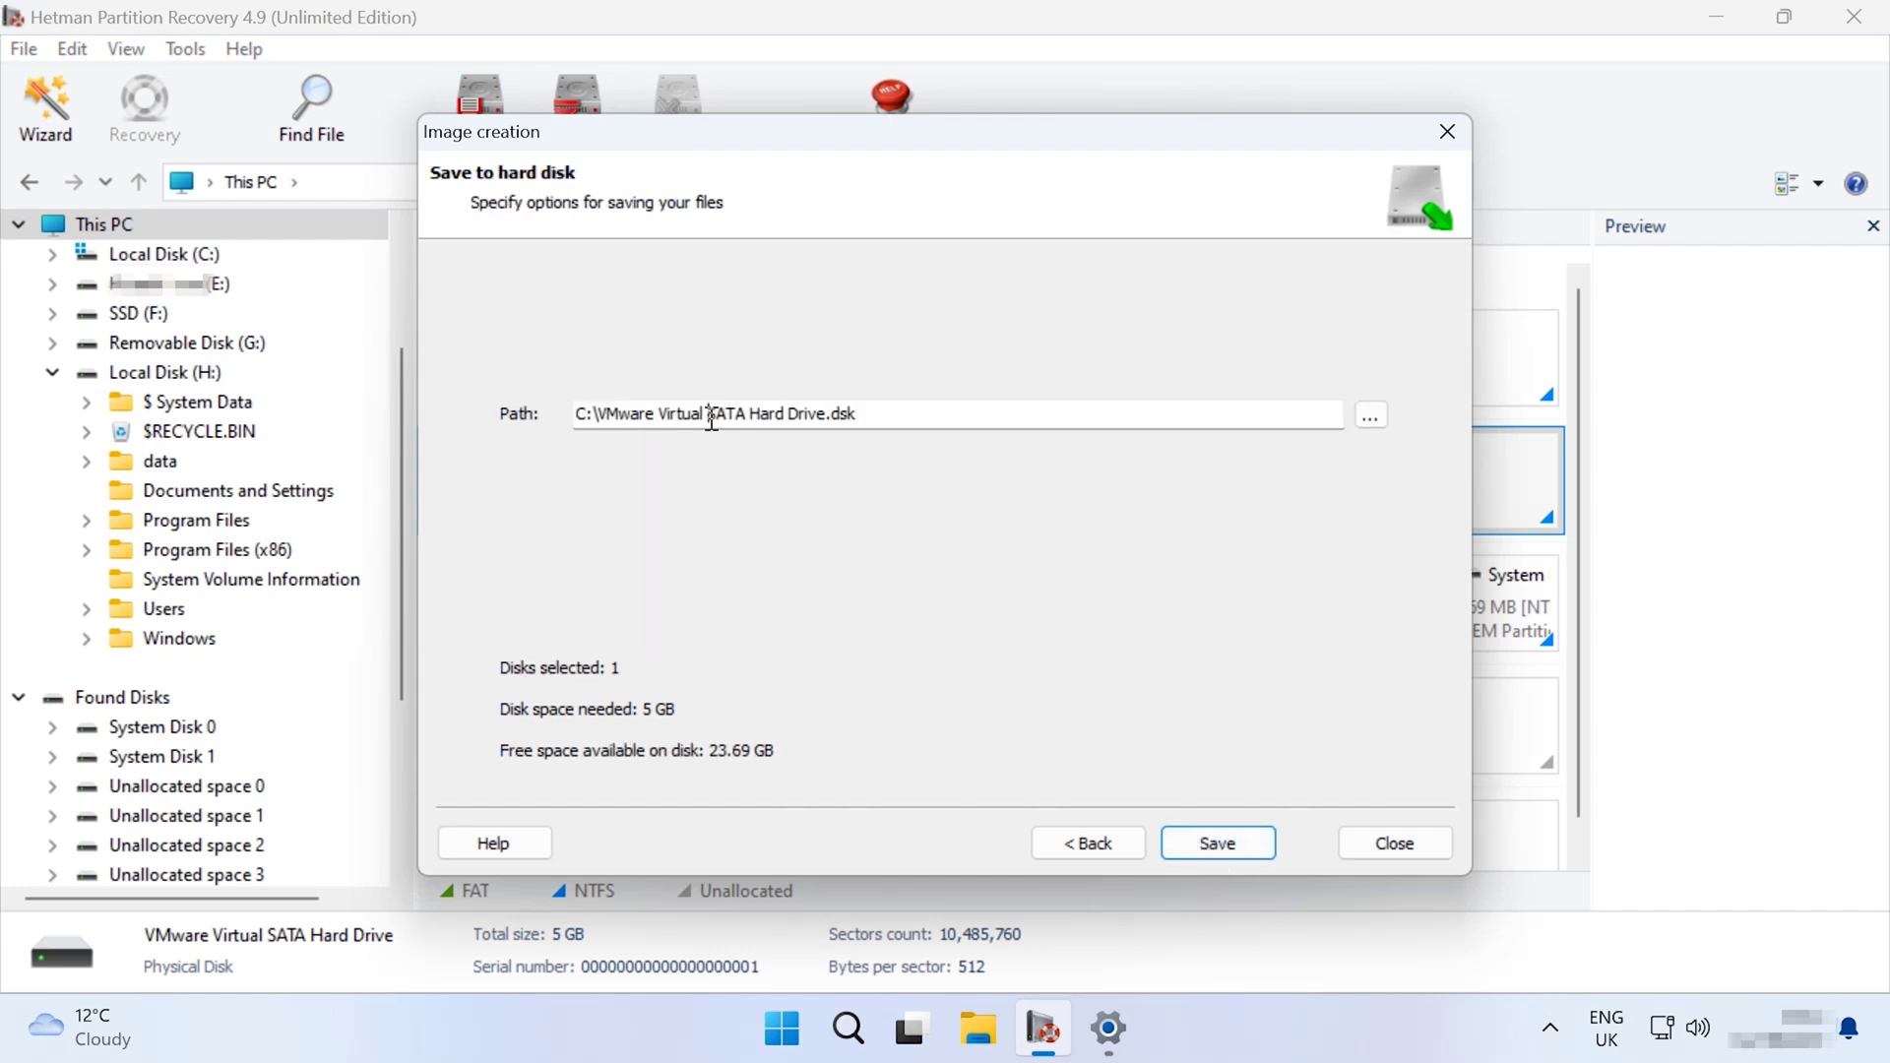
drag(712, 418, 599, 418)
key(BackSpace)
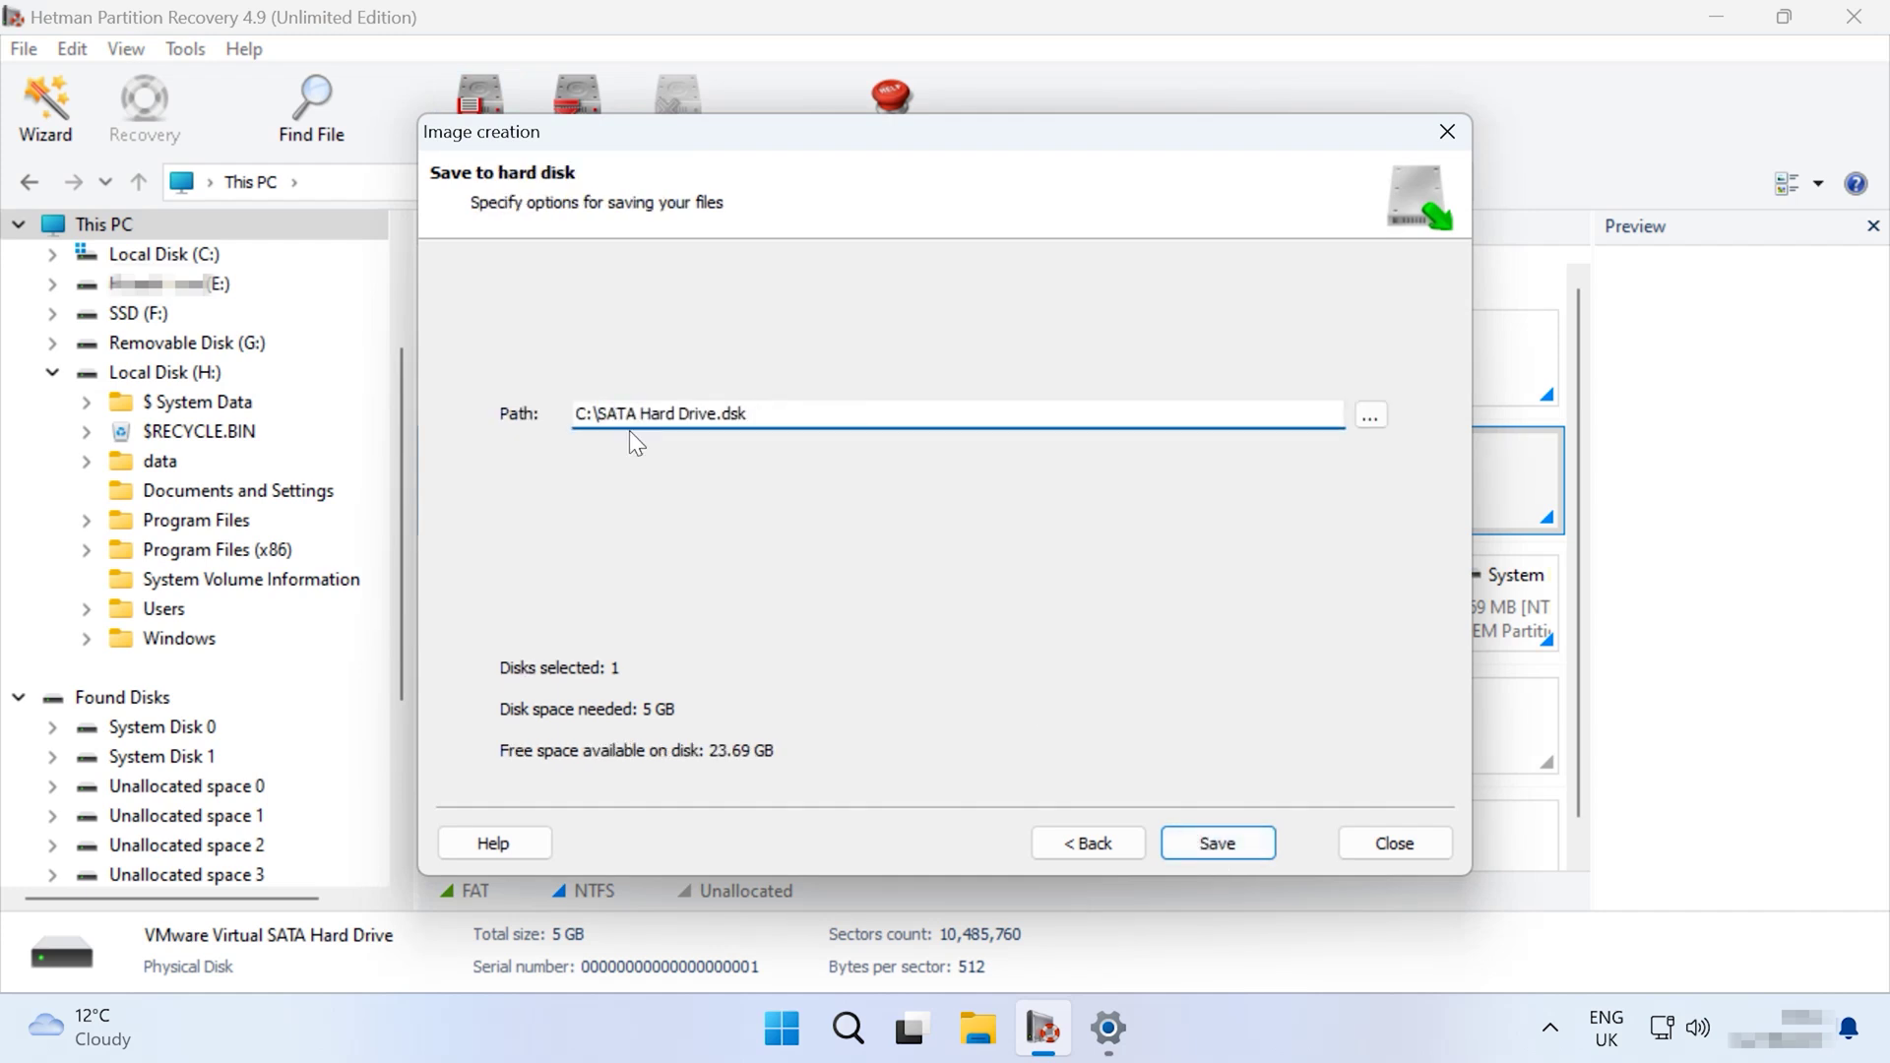
click(1216, 844)
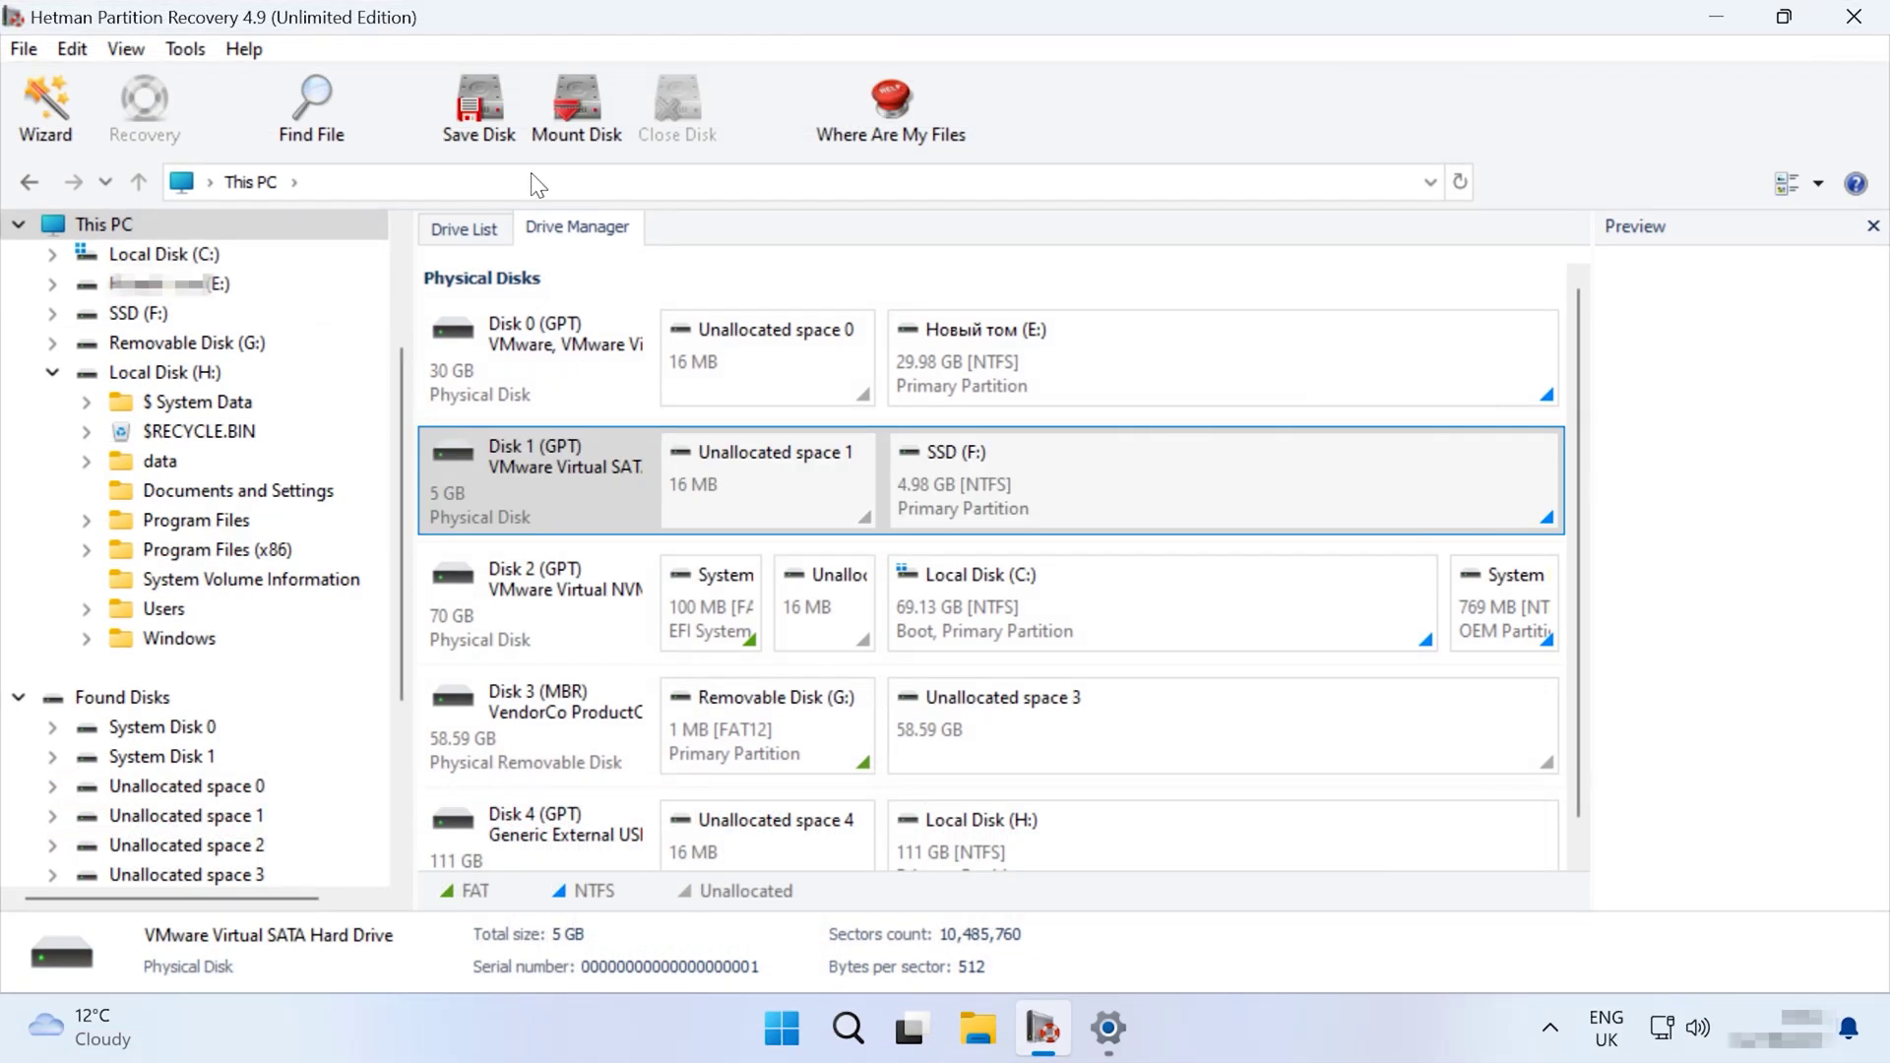
Step: Mount the RAW disk image SATA Hard Drive.dsk
click(575, 138)
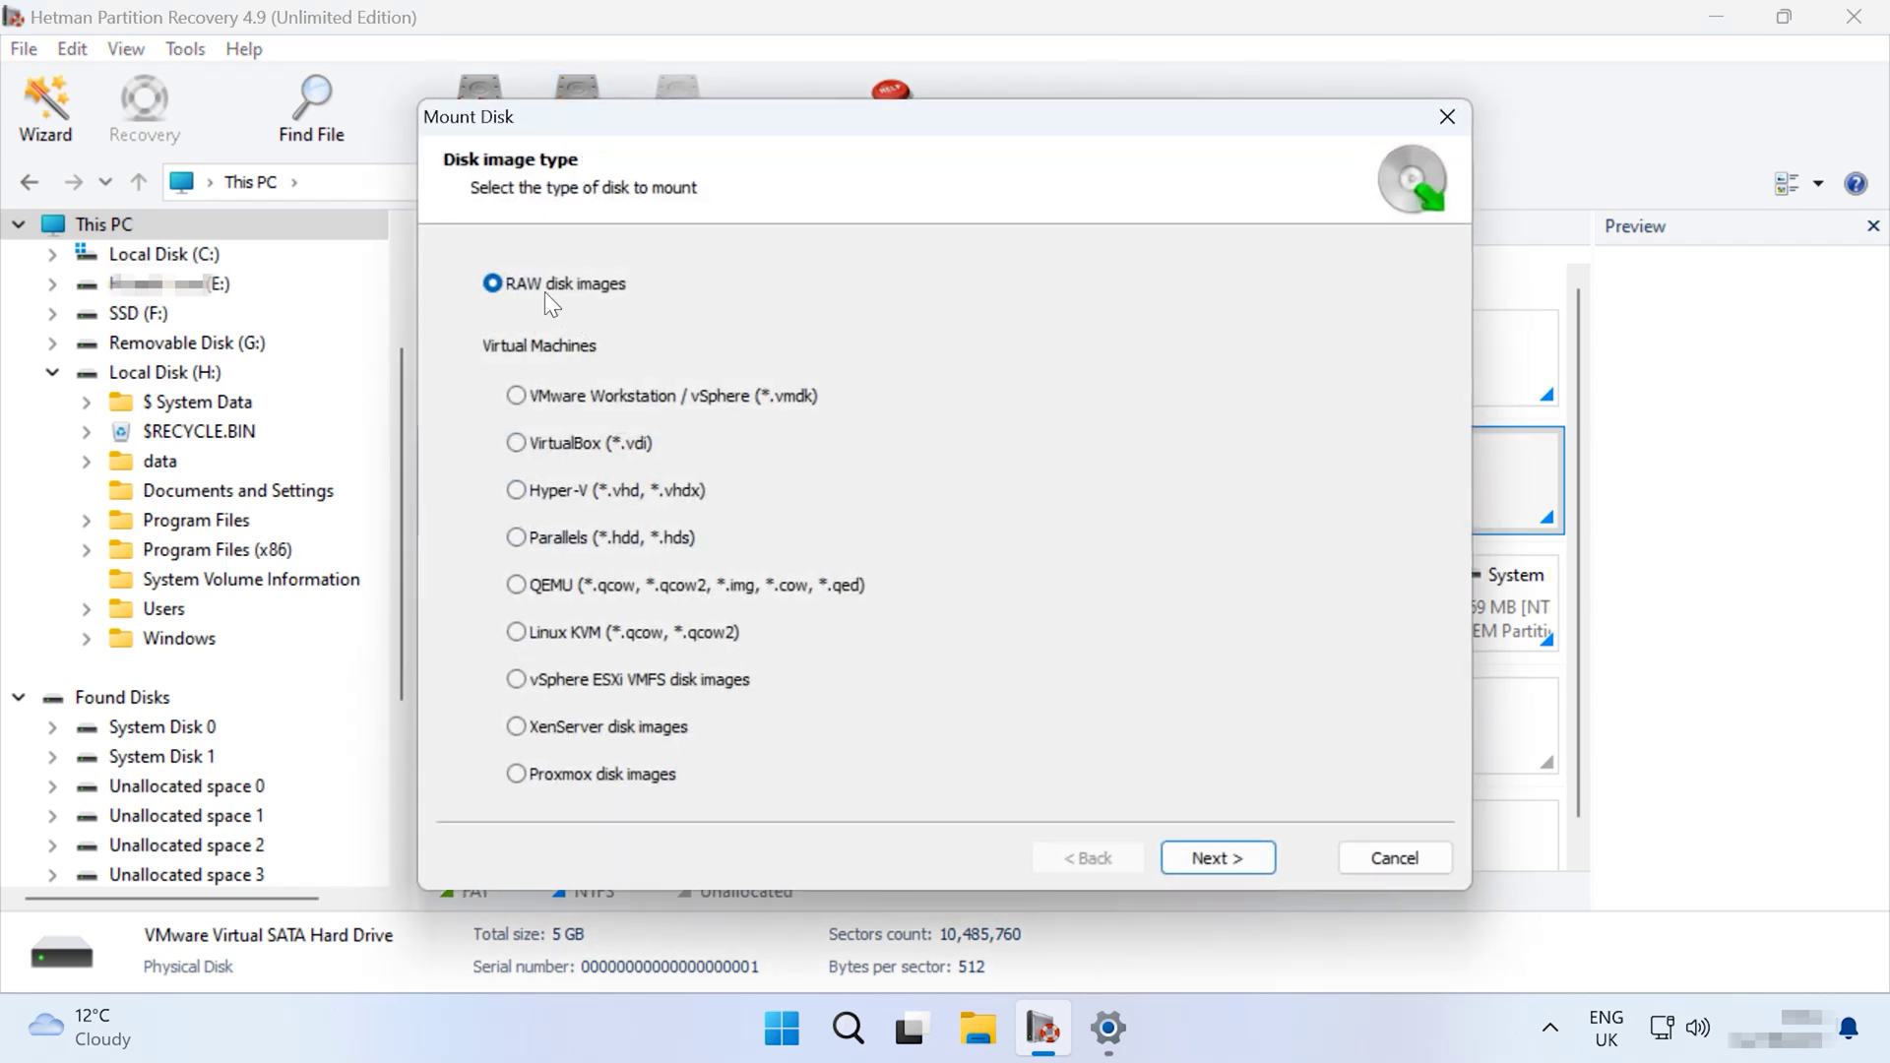
click(1217, 856)
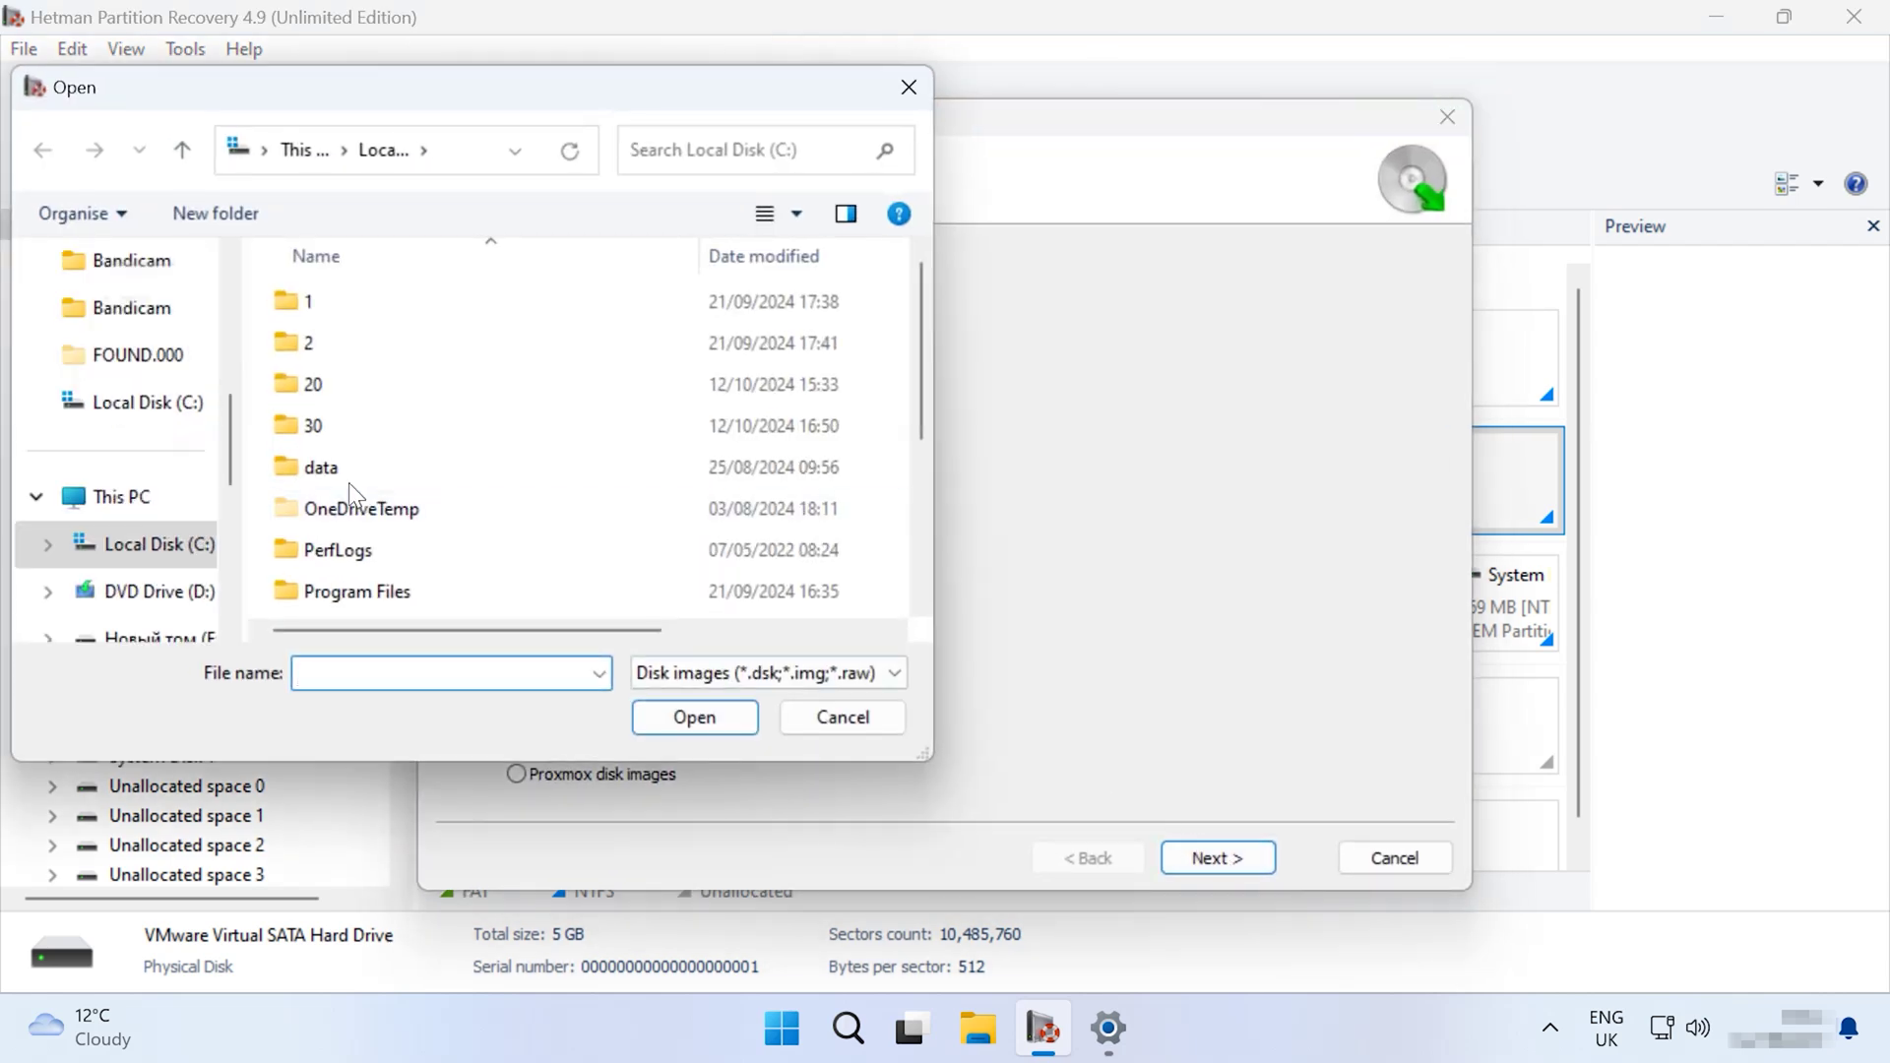
scroll(407, 474, down, 2)
click(421, 601)
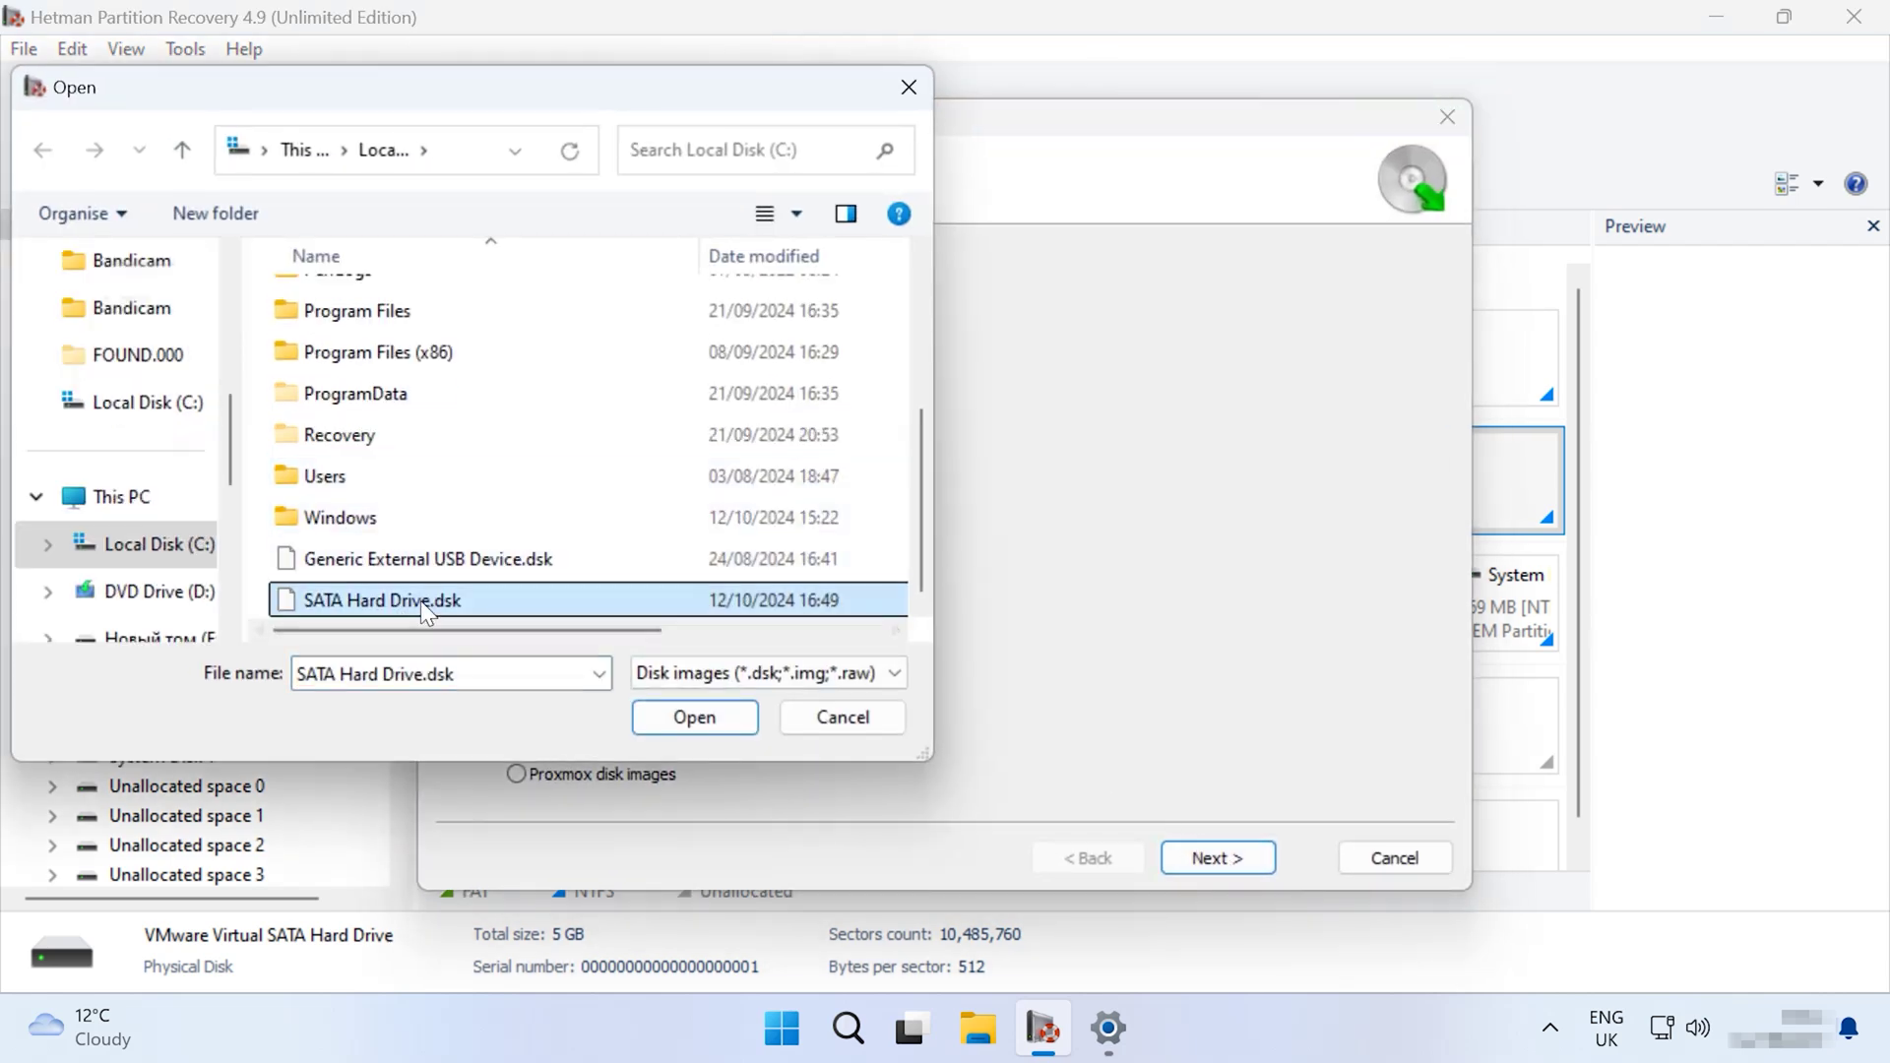
click(687, 712)
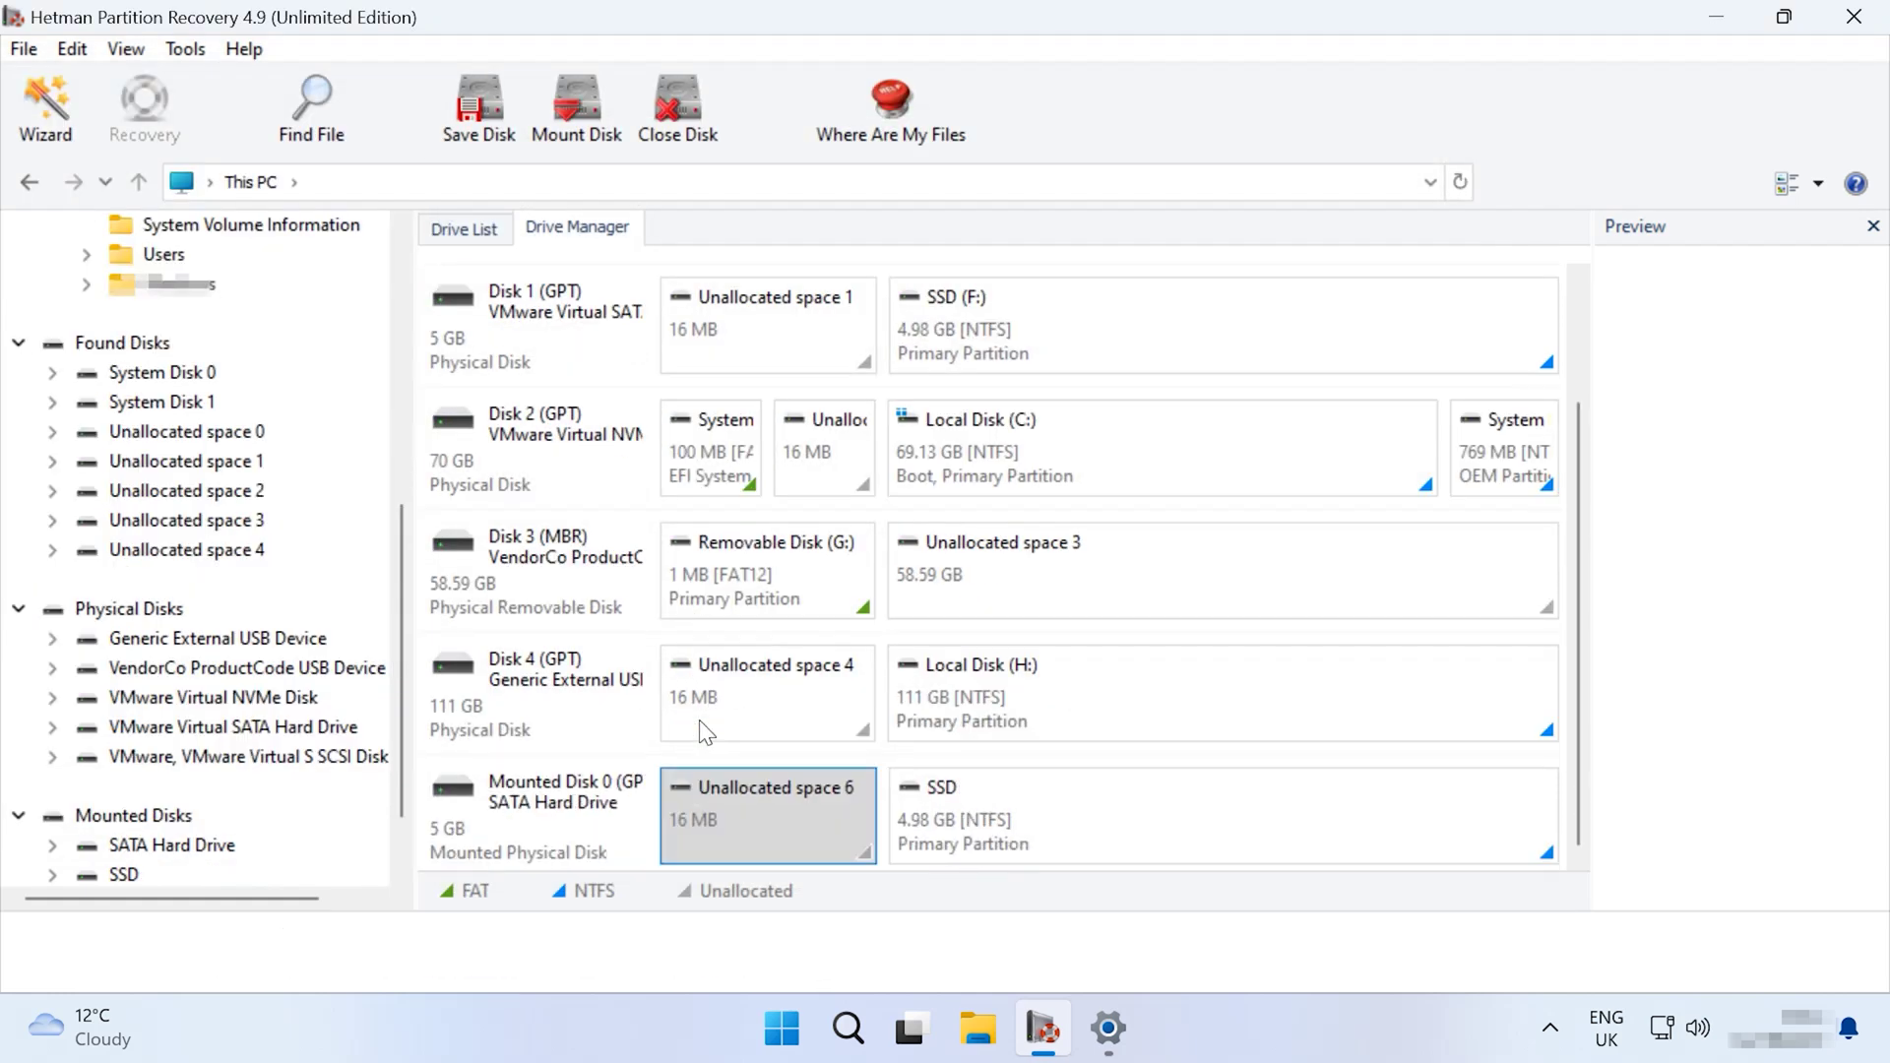
Step: Analyse the mounted SSD partition with a fast scan
click(1114, 821)
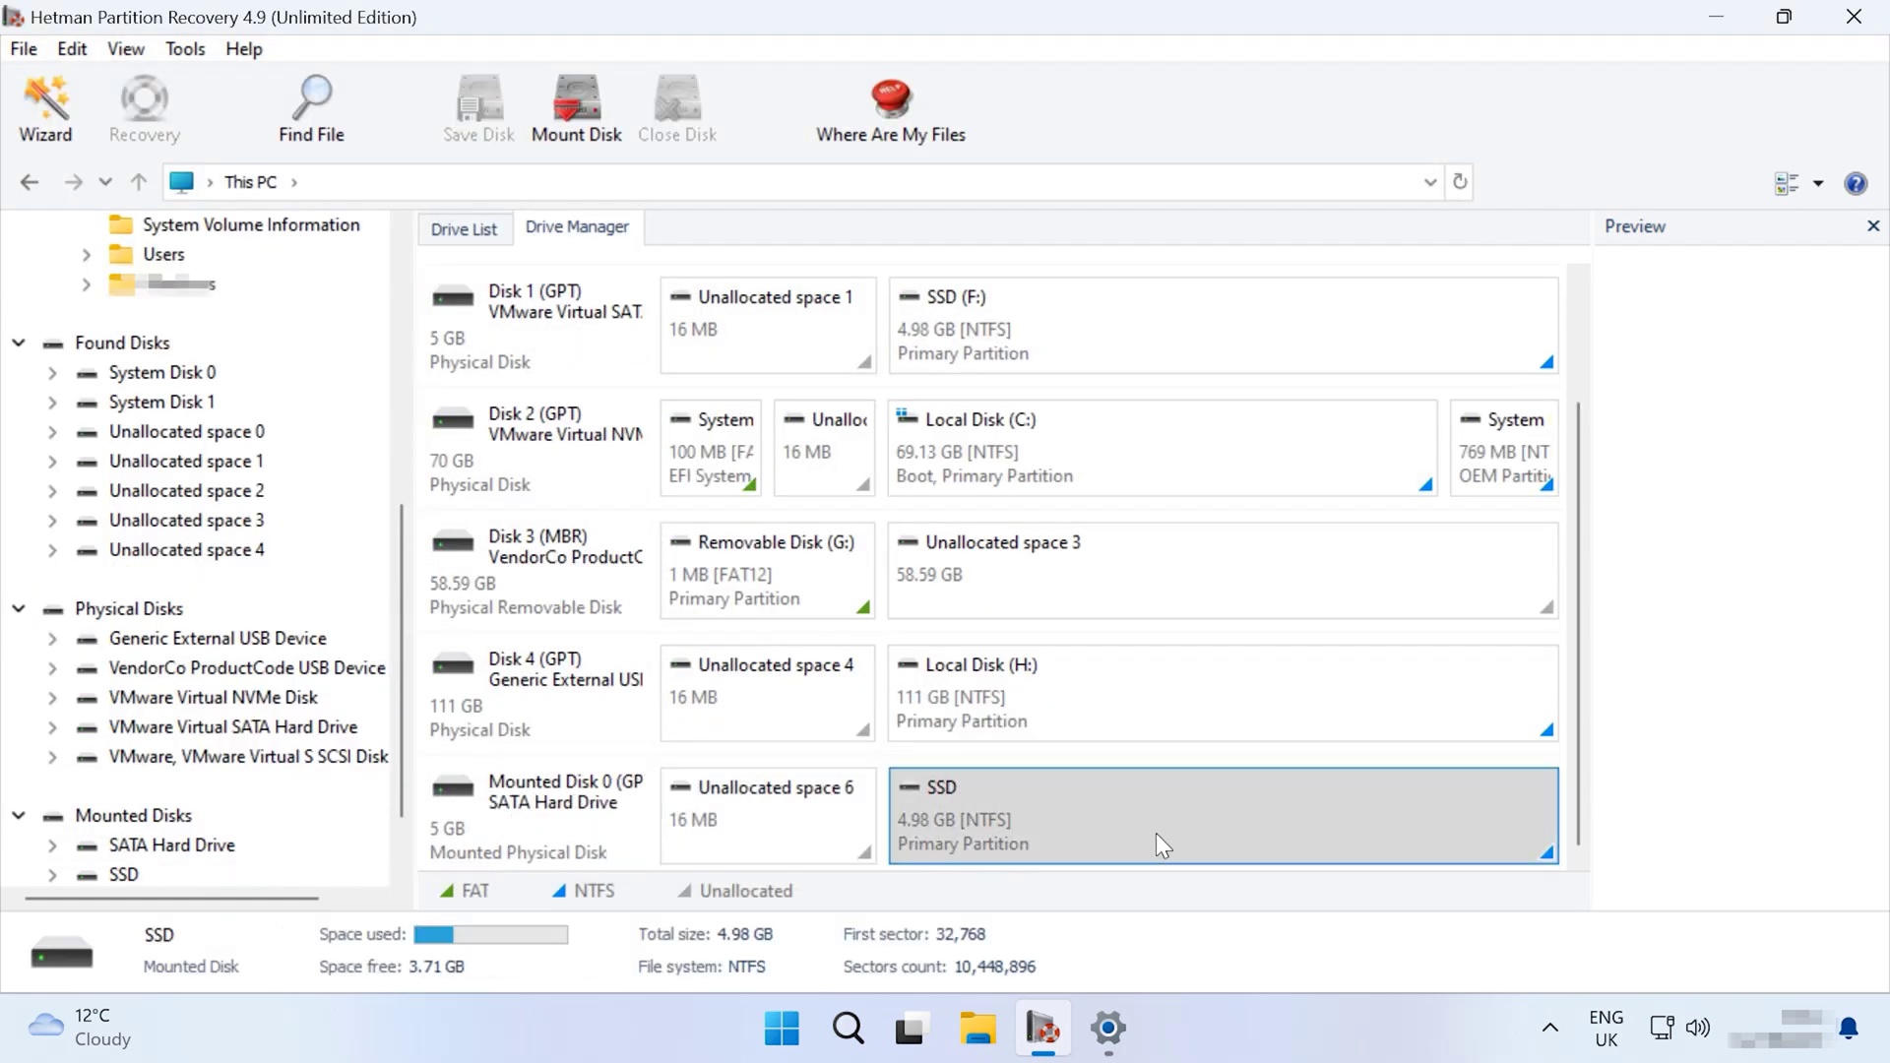
right_click(1155, 833)
click(1284, 583)
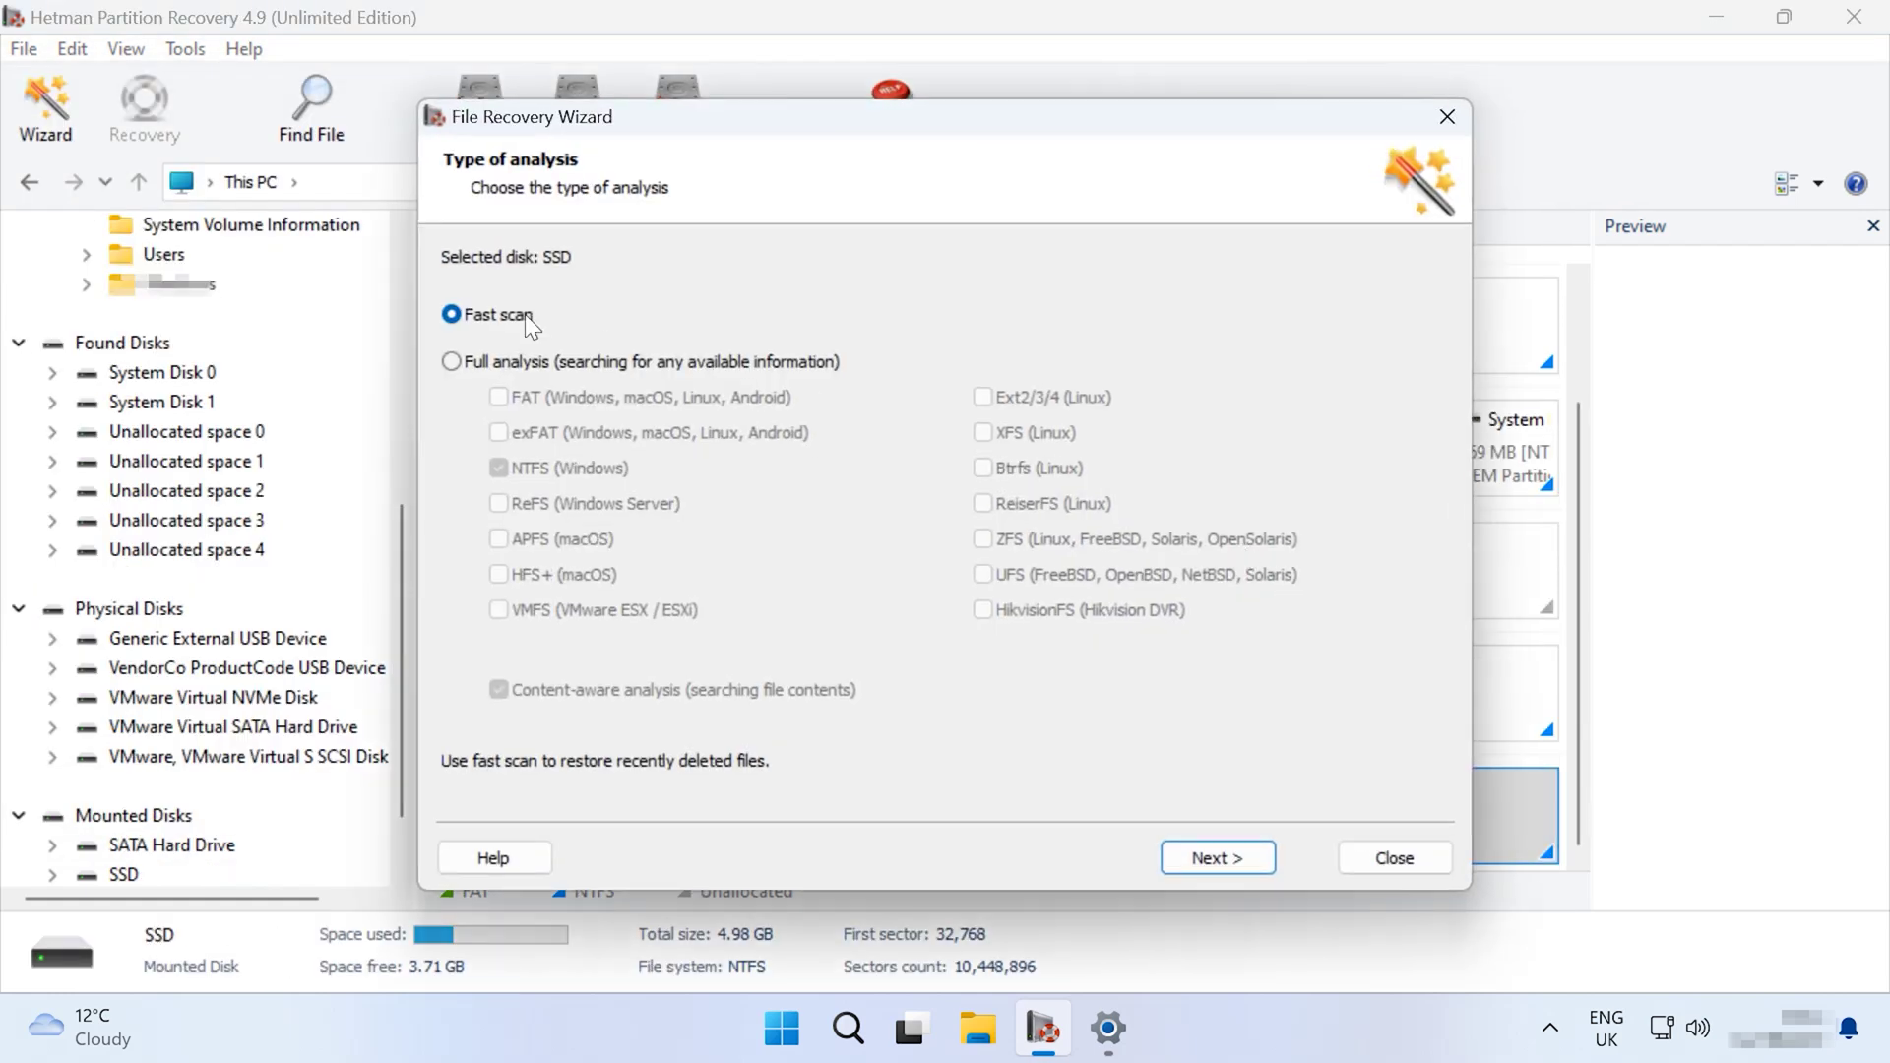
click(1203, 856)
click(1202, 856)
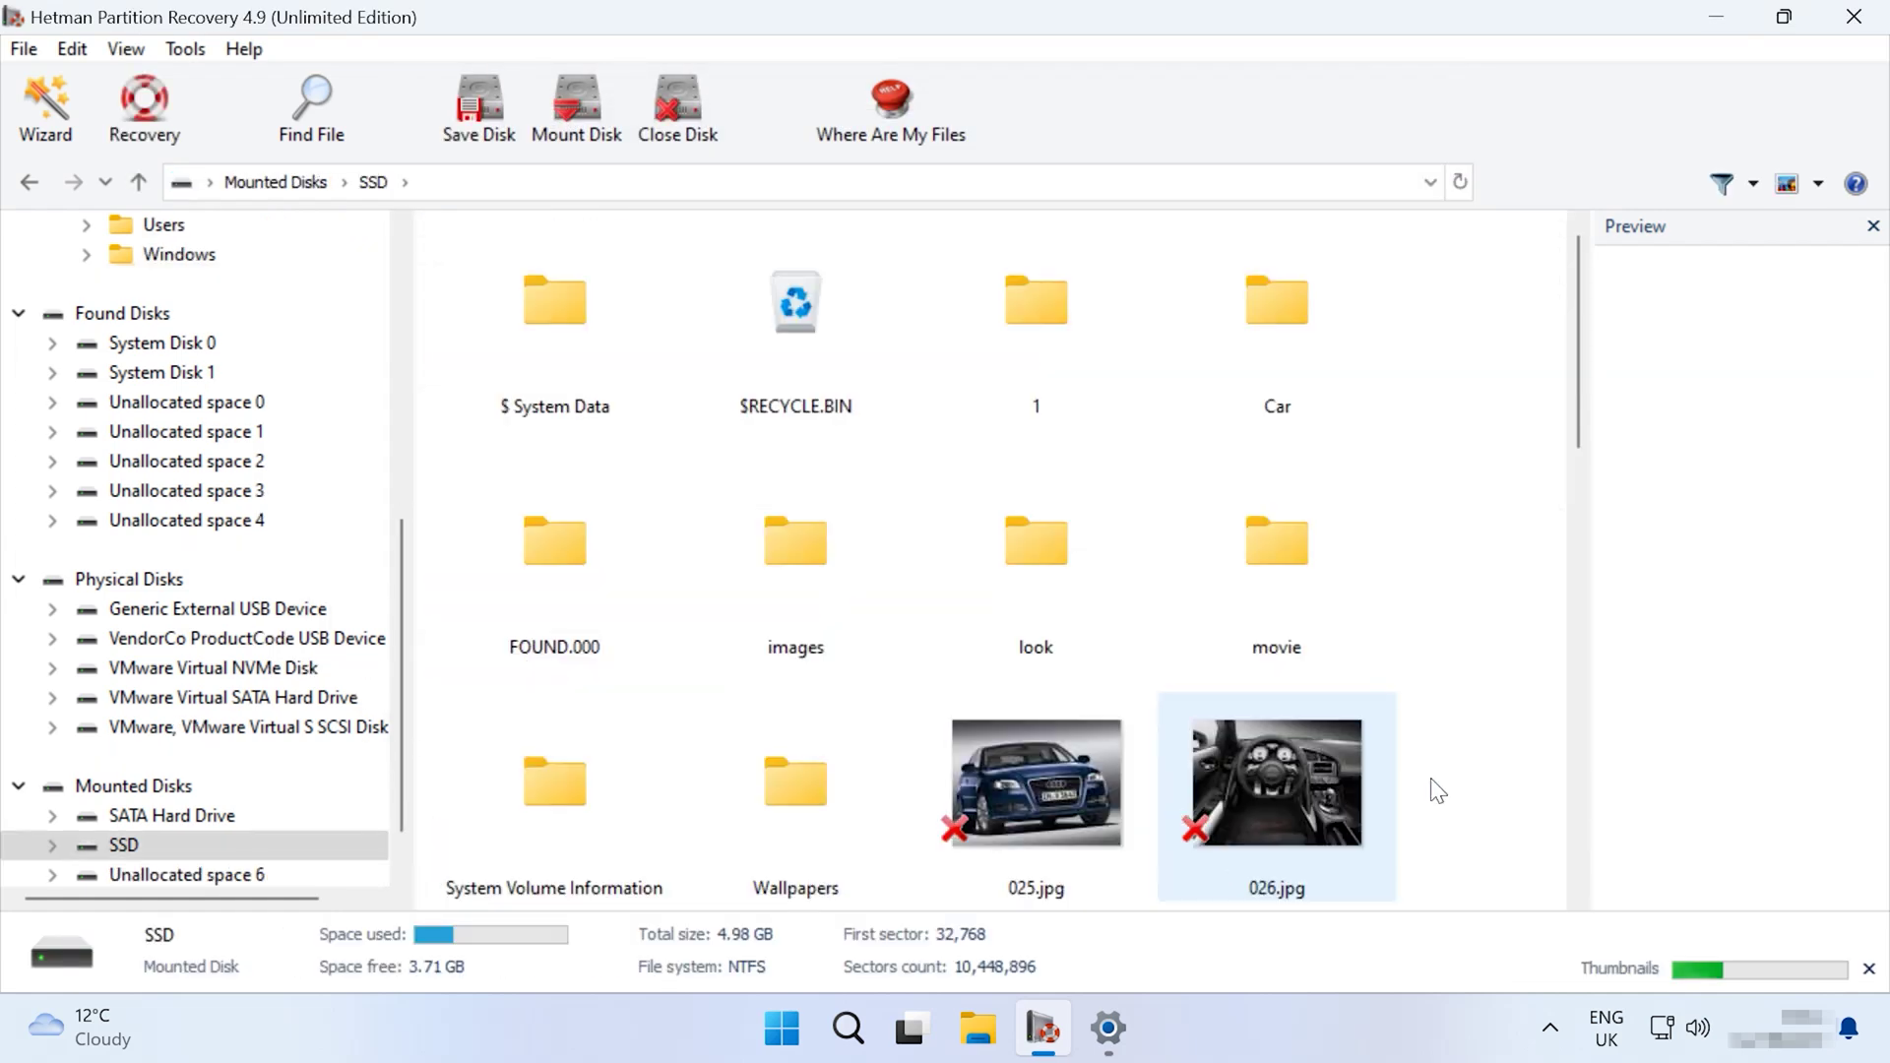
Step: Recover 185.jpg and 186.jpg to the hard disk folder C:\30
scroll(1461, 758, down, 3)
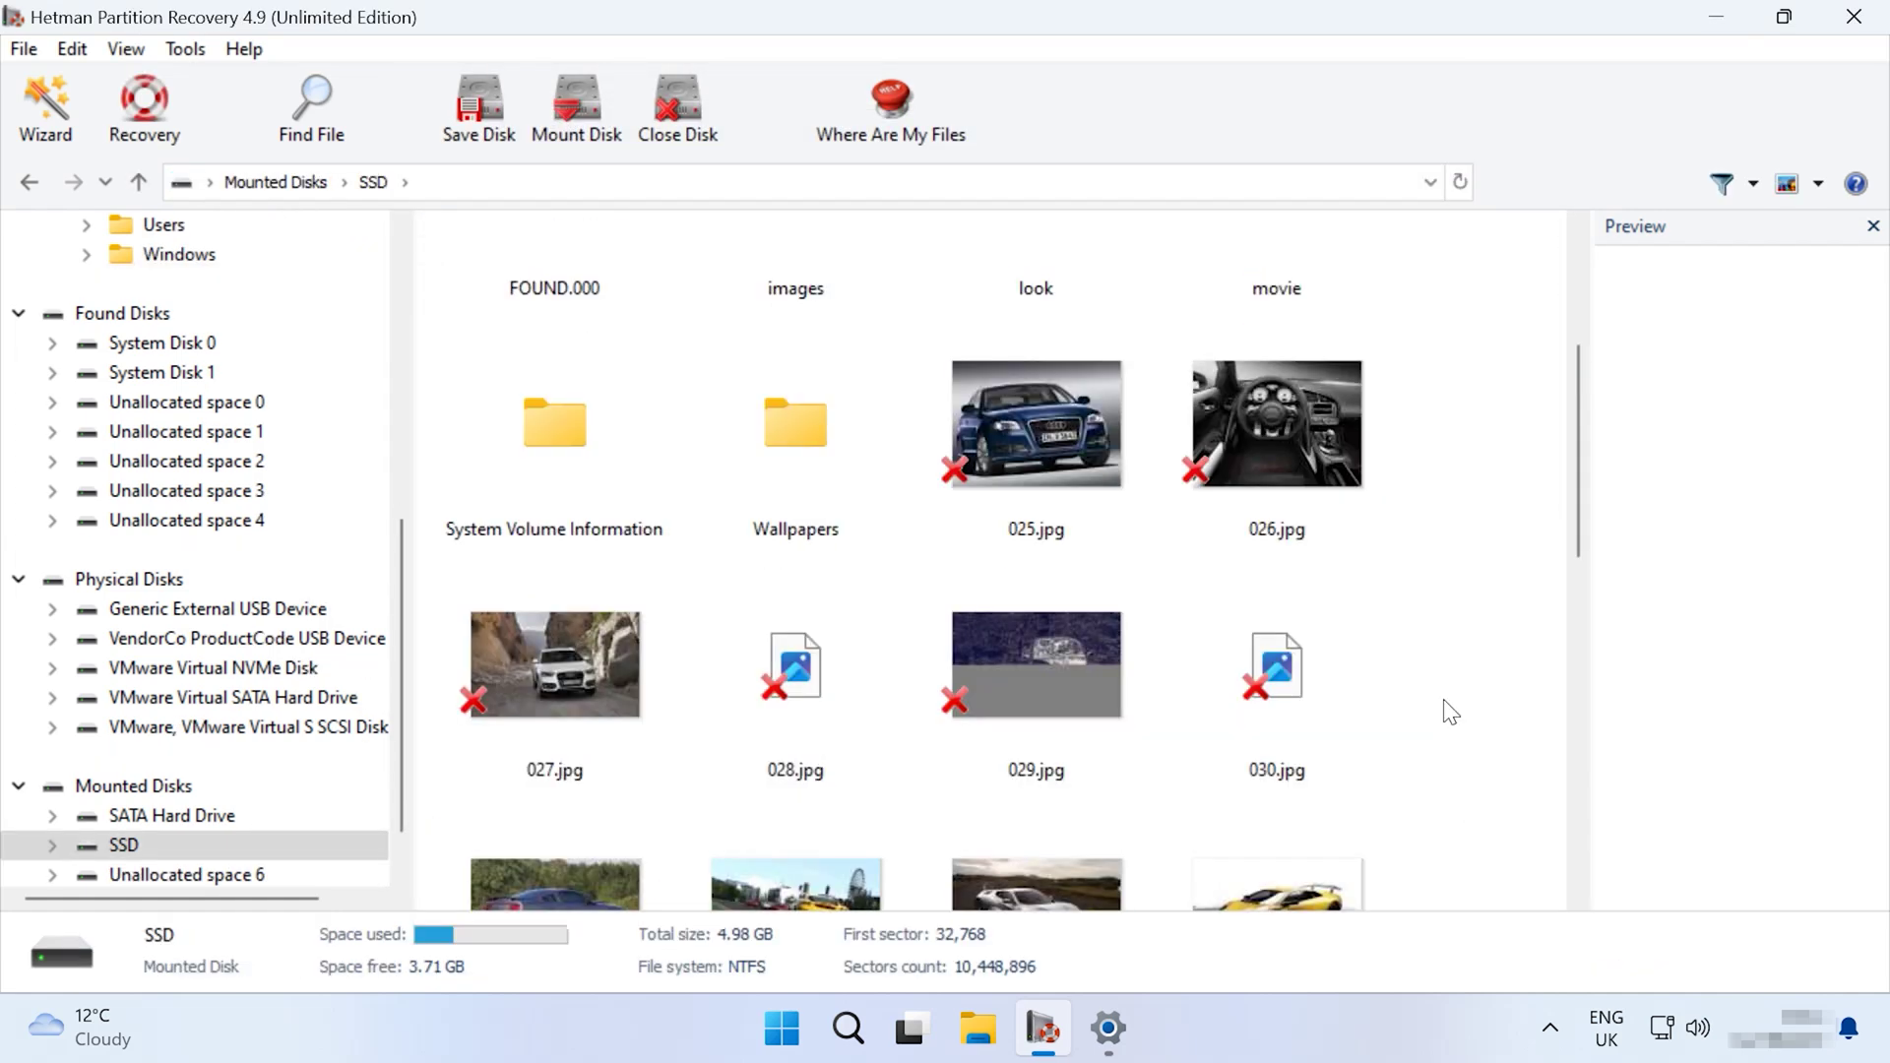
scroll(1449, 711, down, 10)
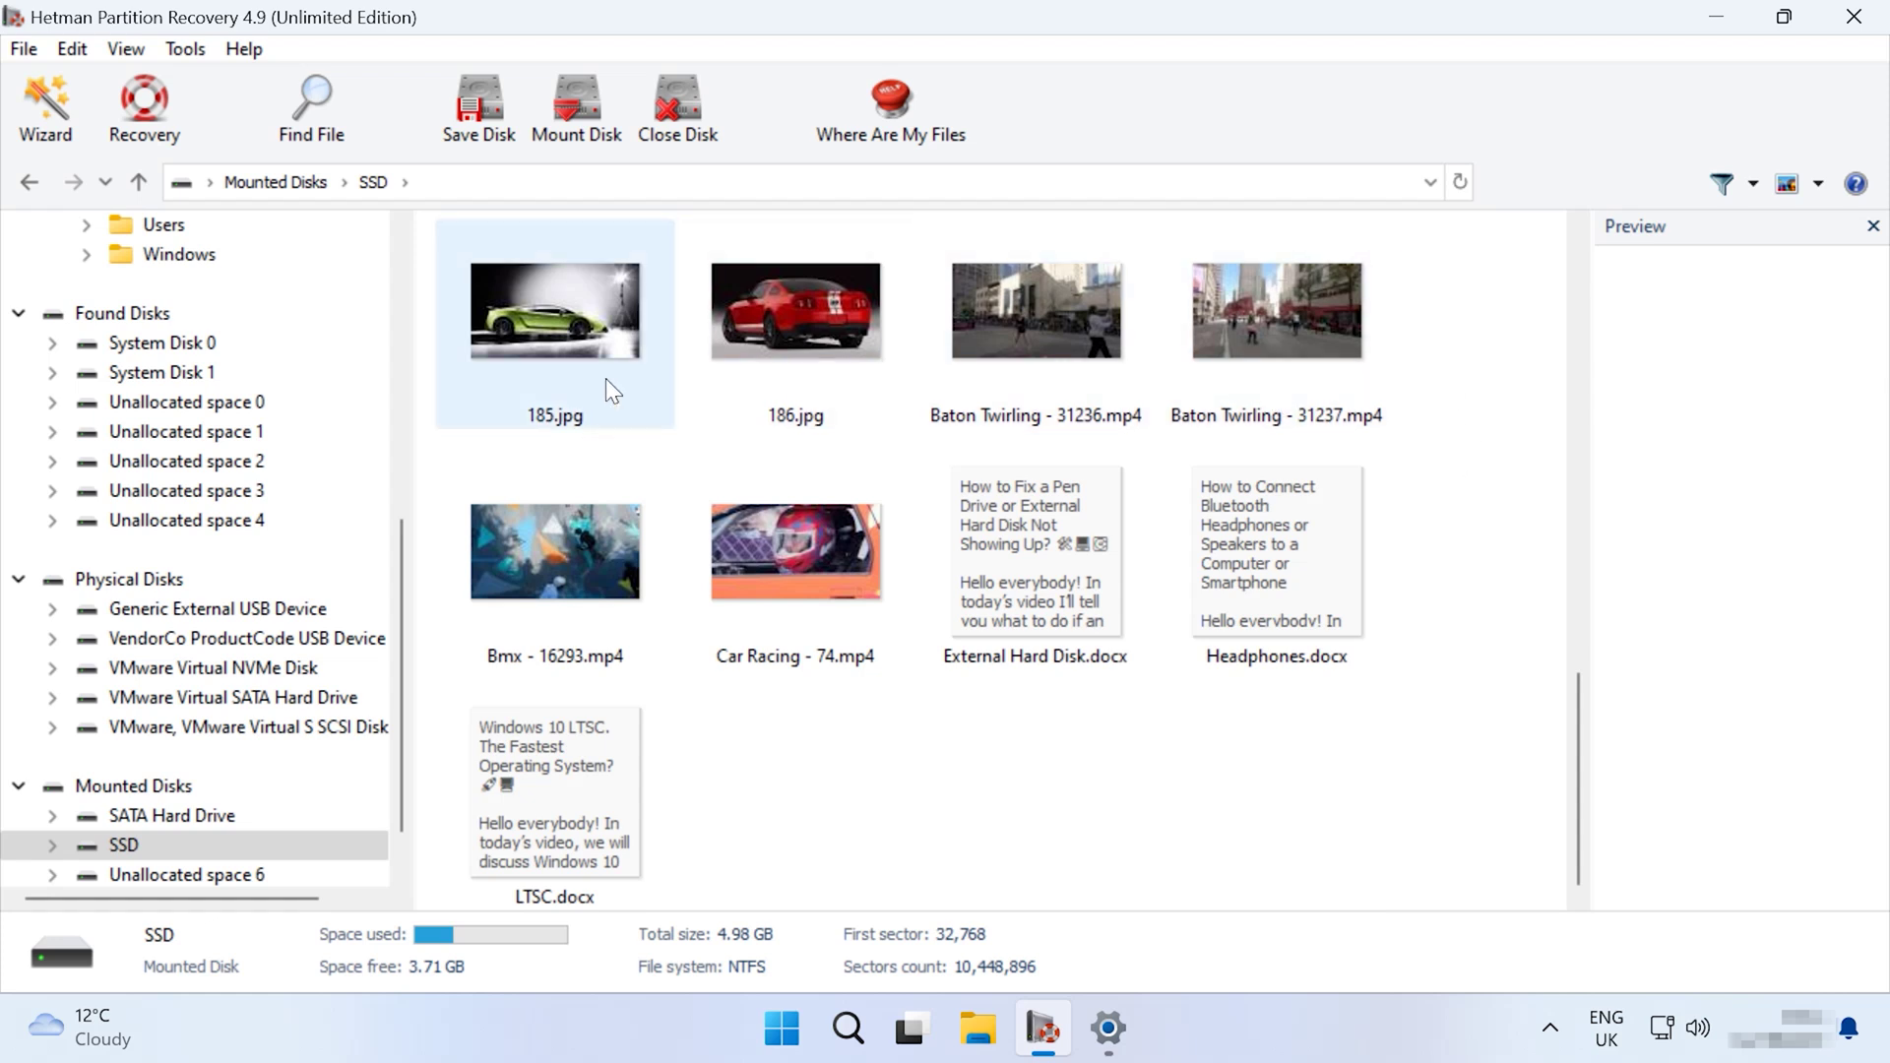
click(535, 355)
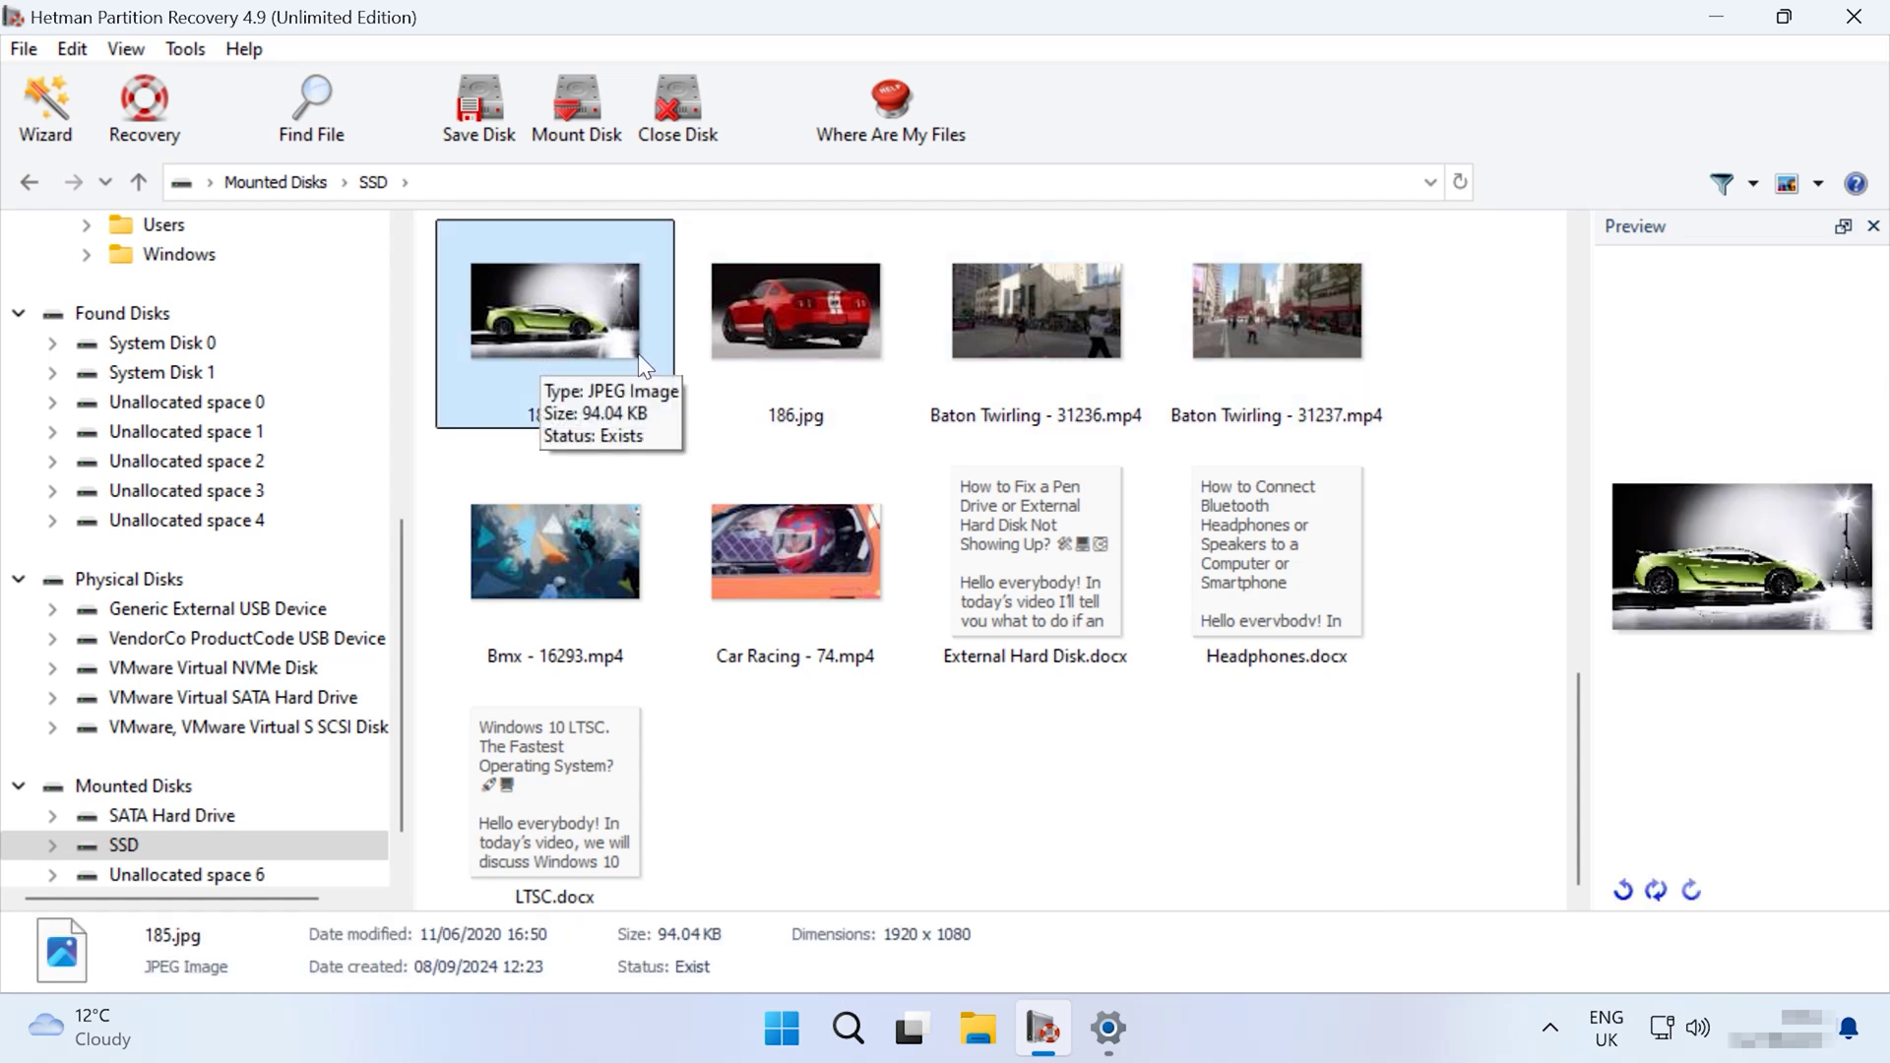
ctrl+click(818, 349)
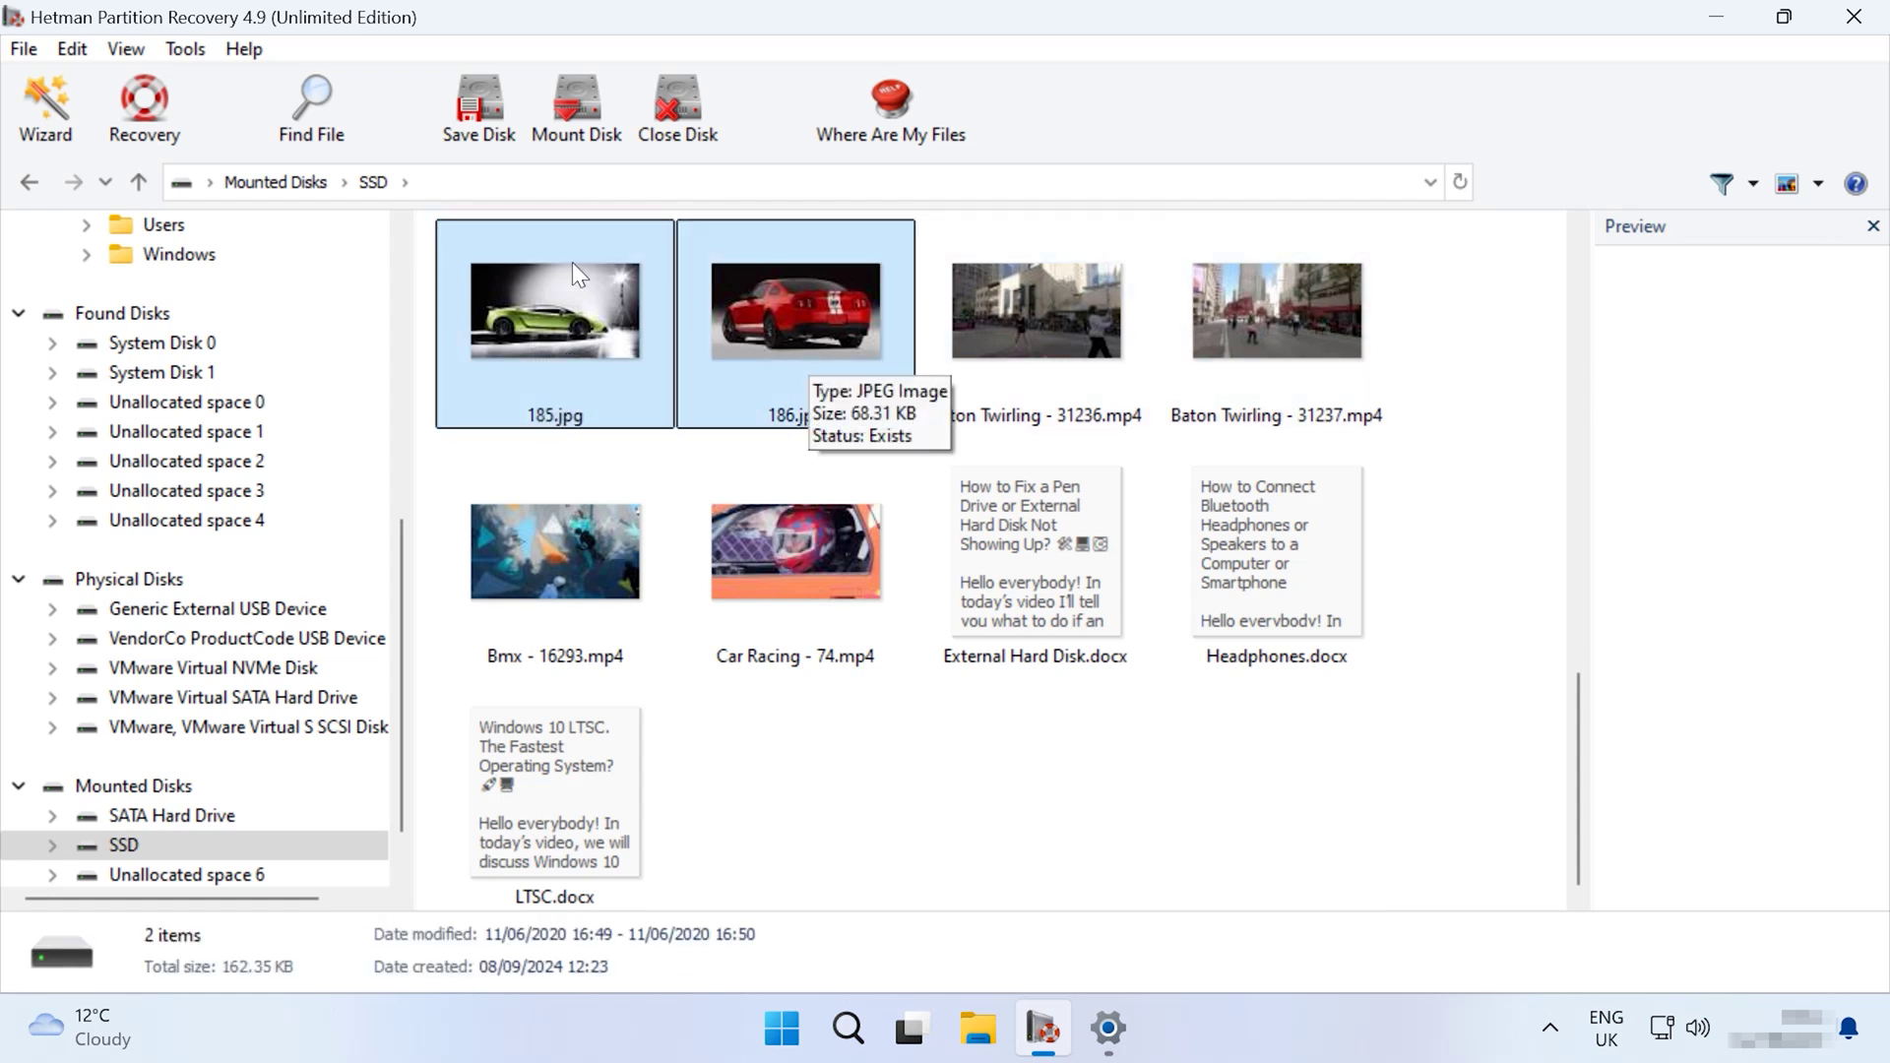
click(144, 118)
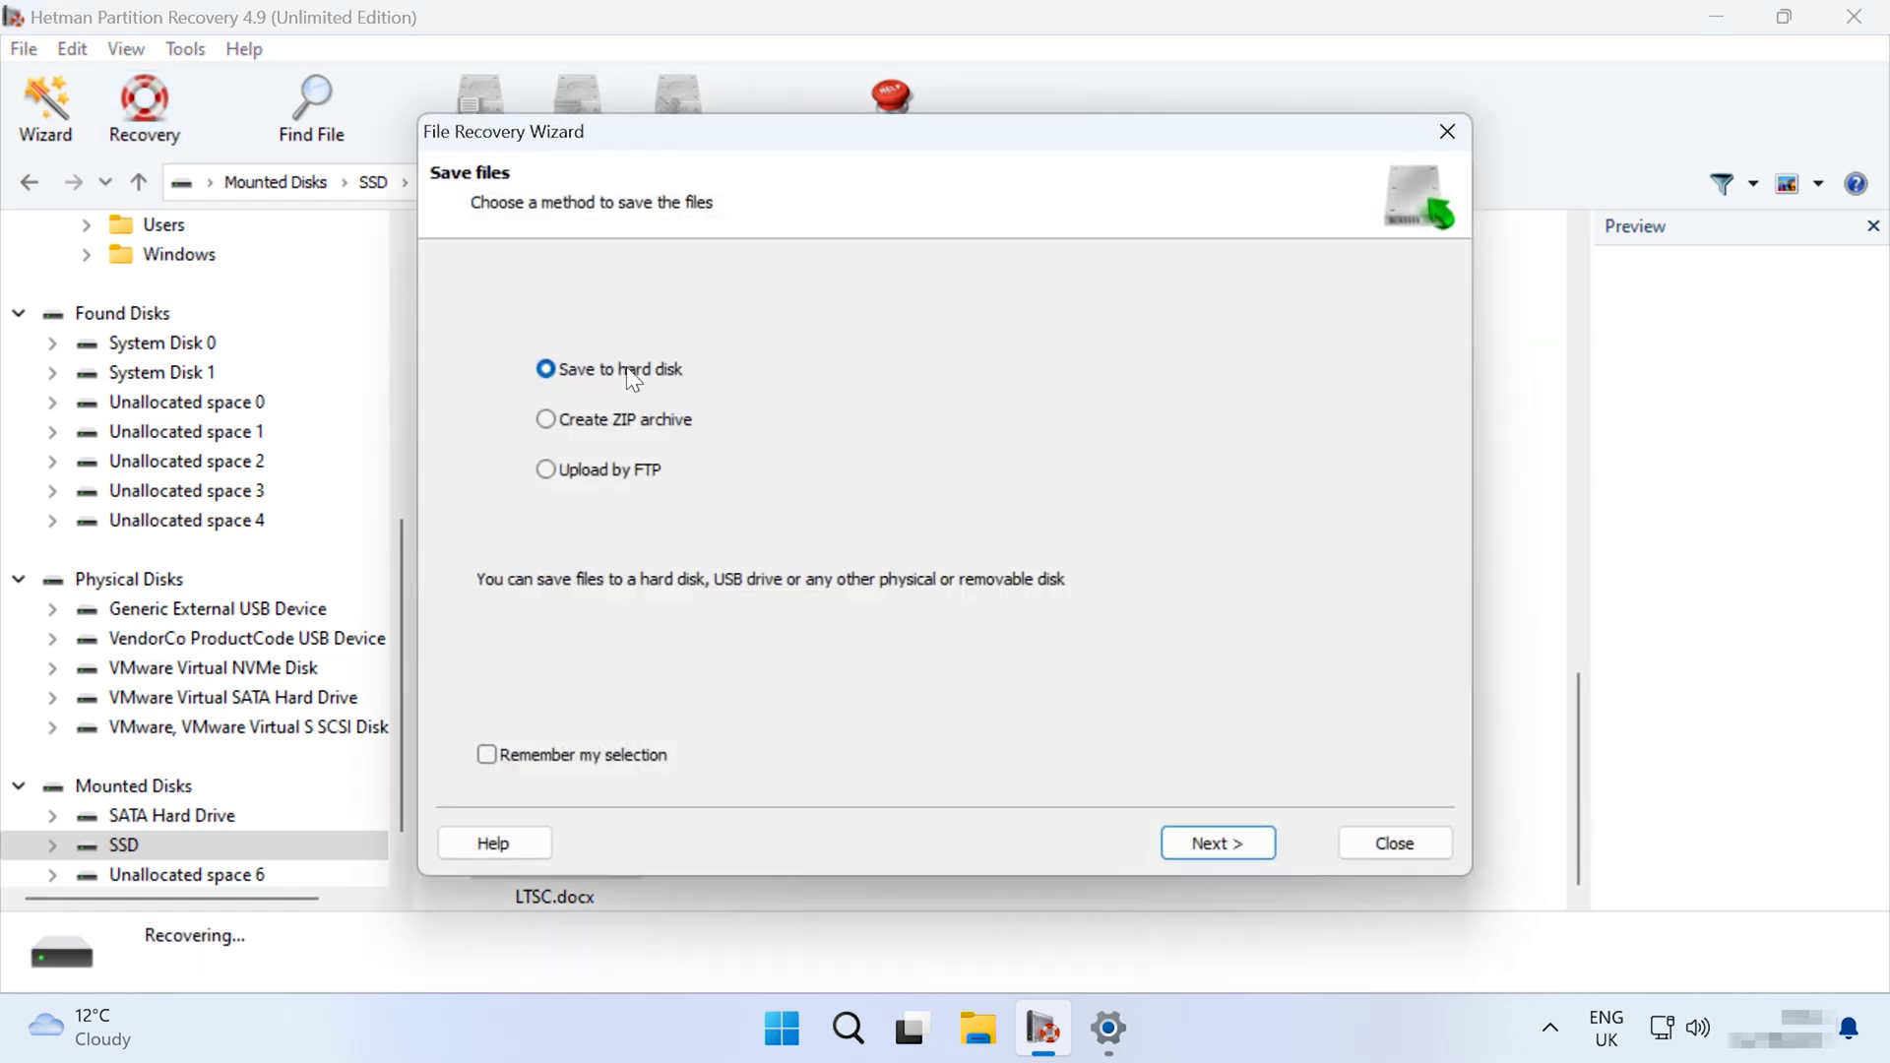
click(1250, 847)
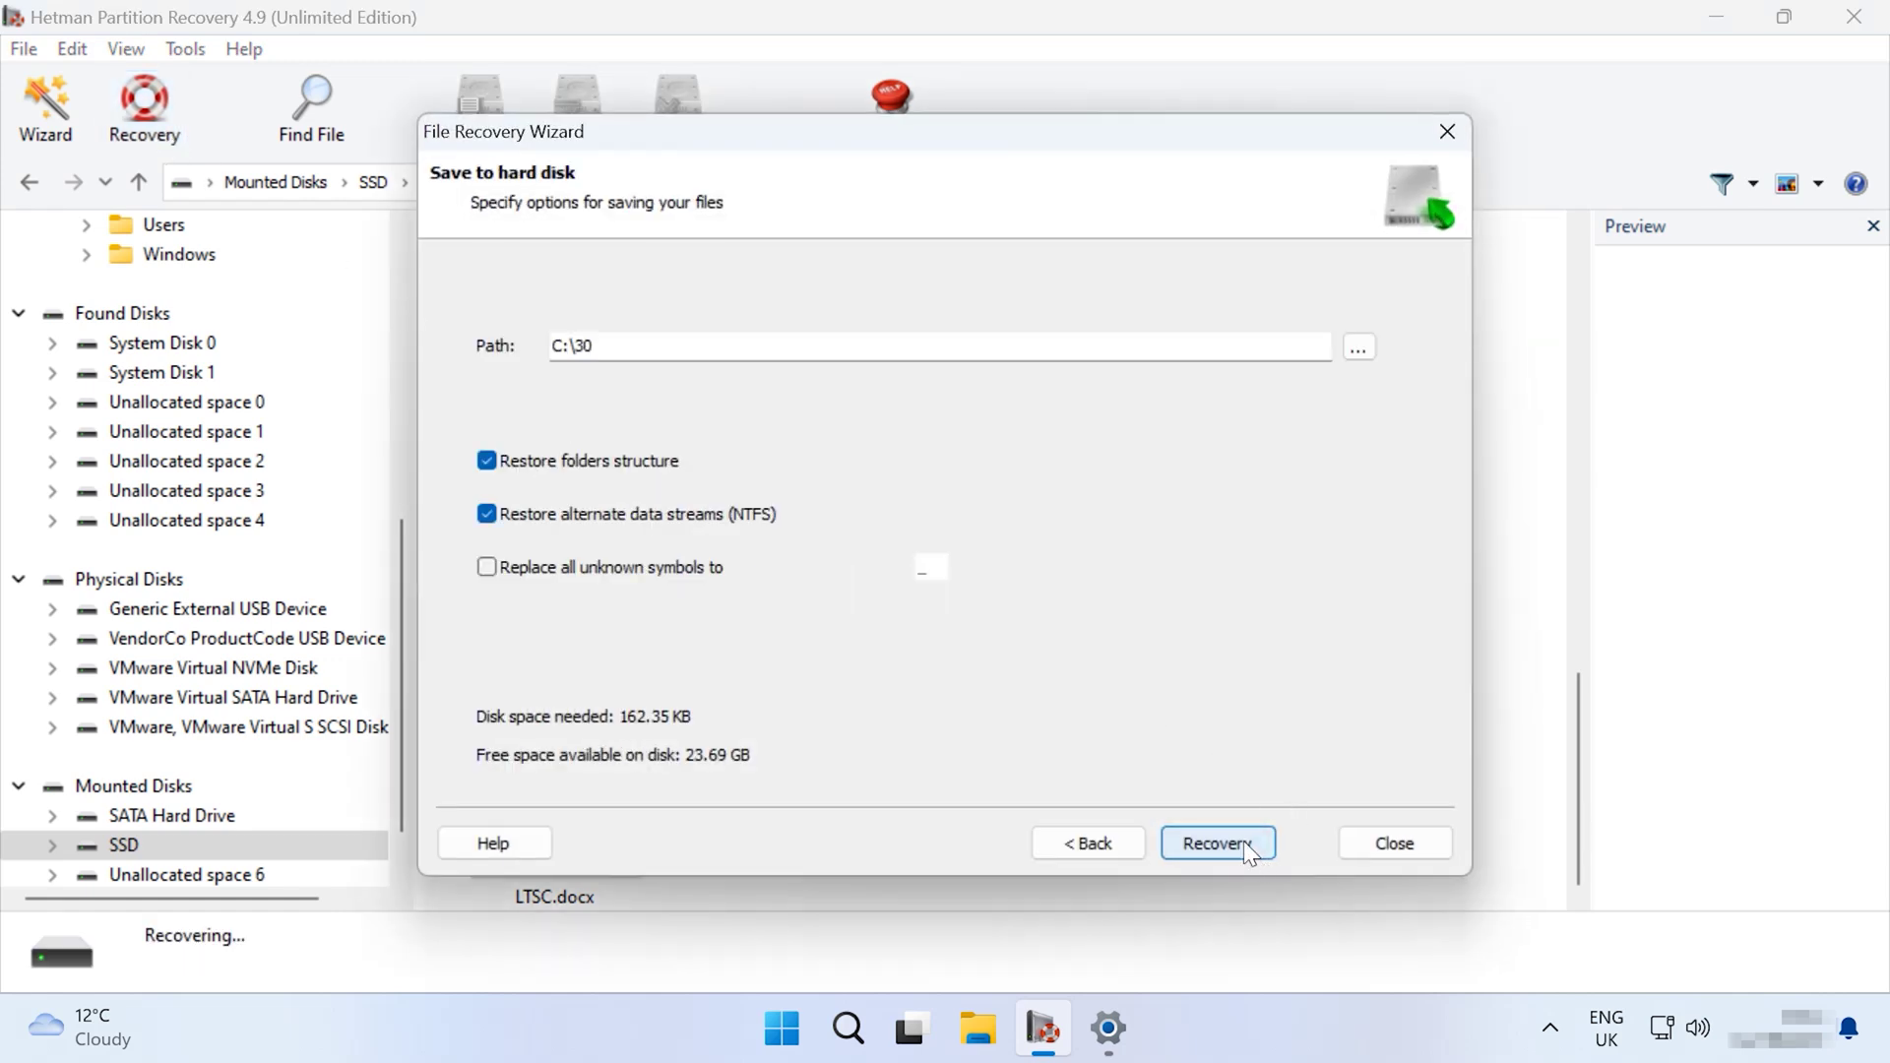
click(1245, 851)
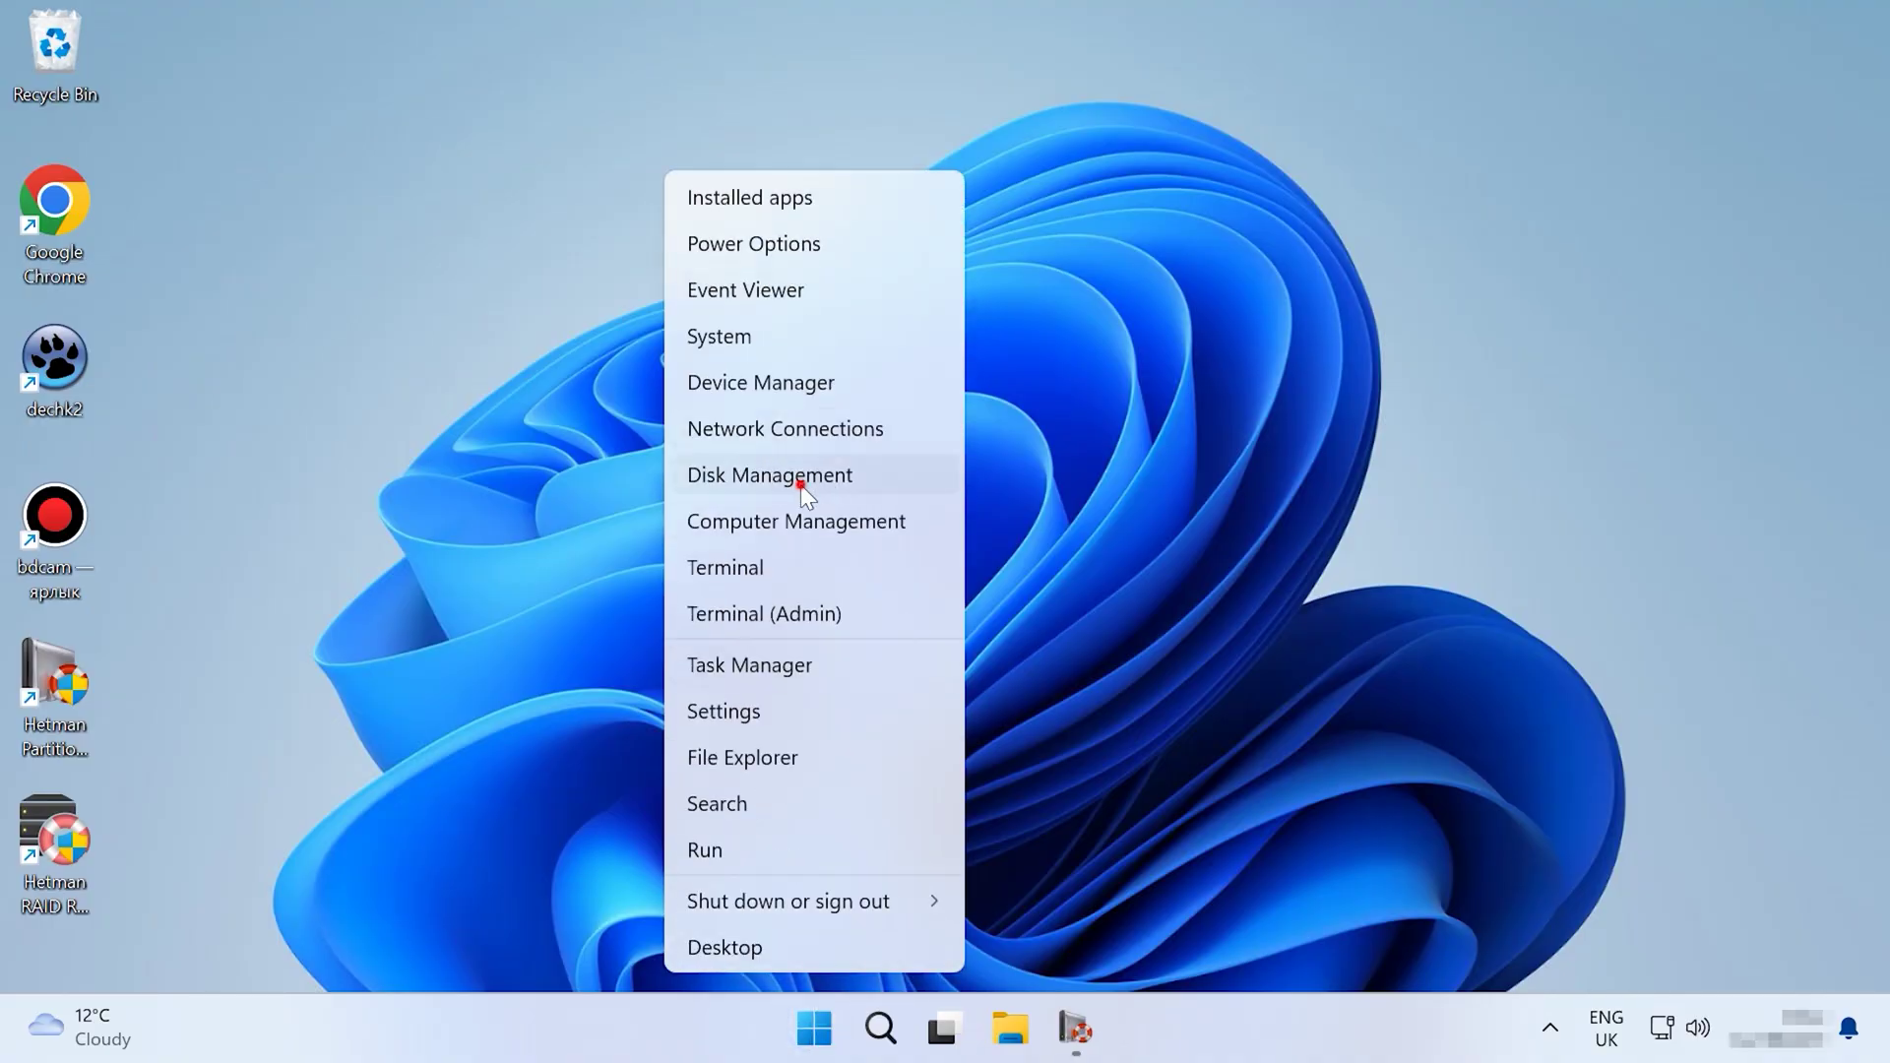
Step: Choose Delete Volume for the H: partition on Disk 4 in Disk Management
click(800, 482)
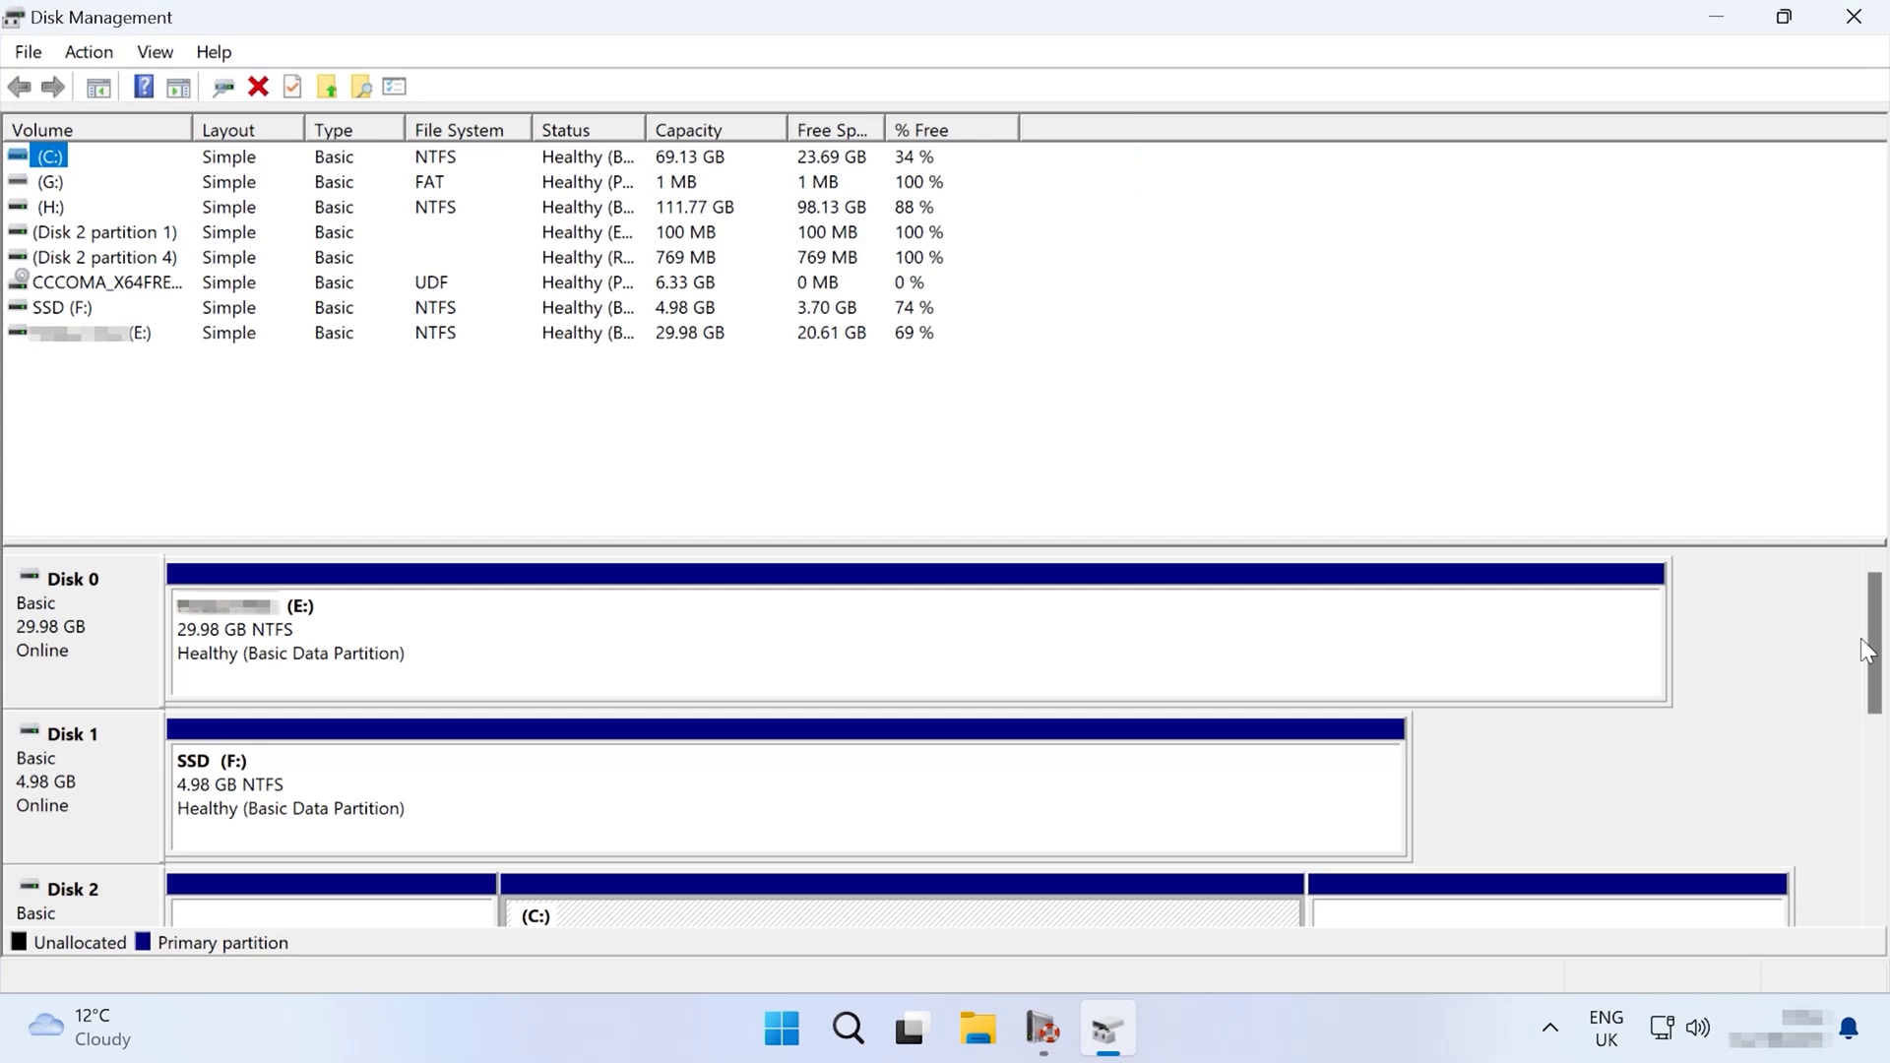
scroll(1860, 638, down, 5)
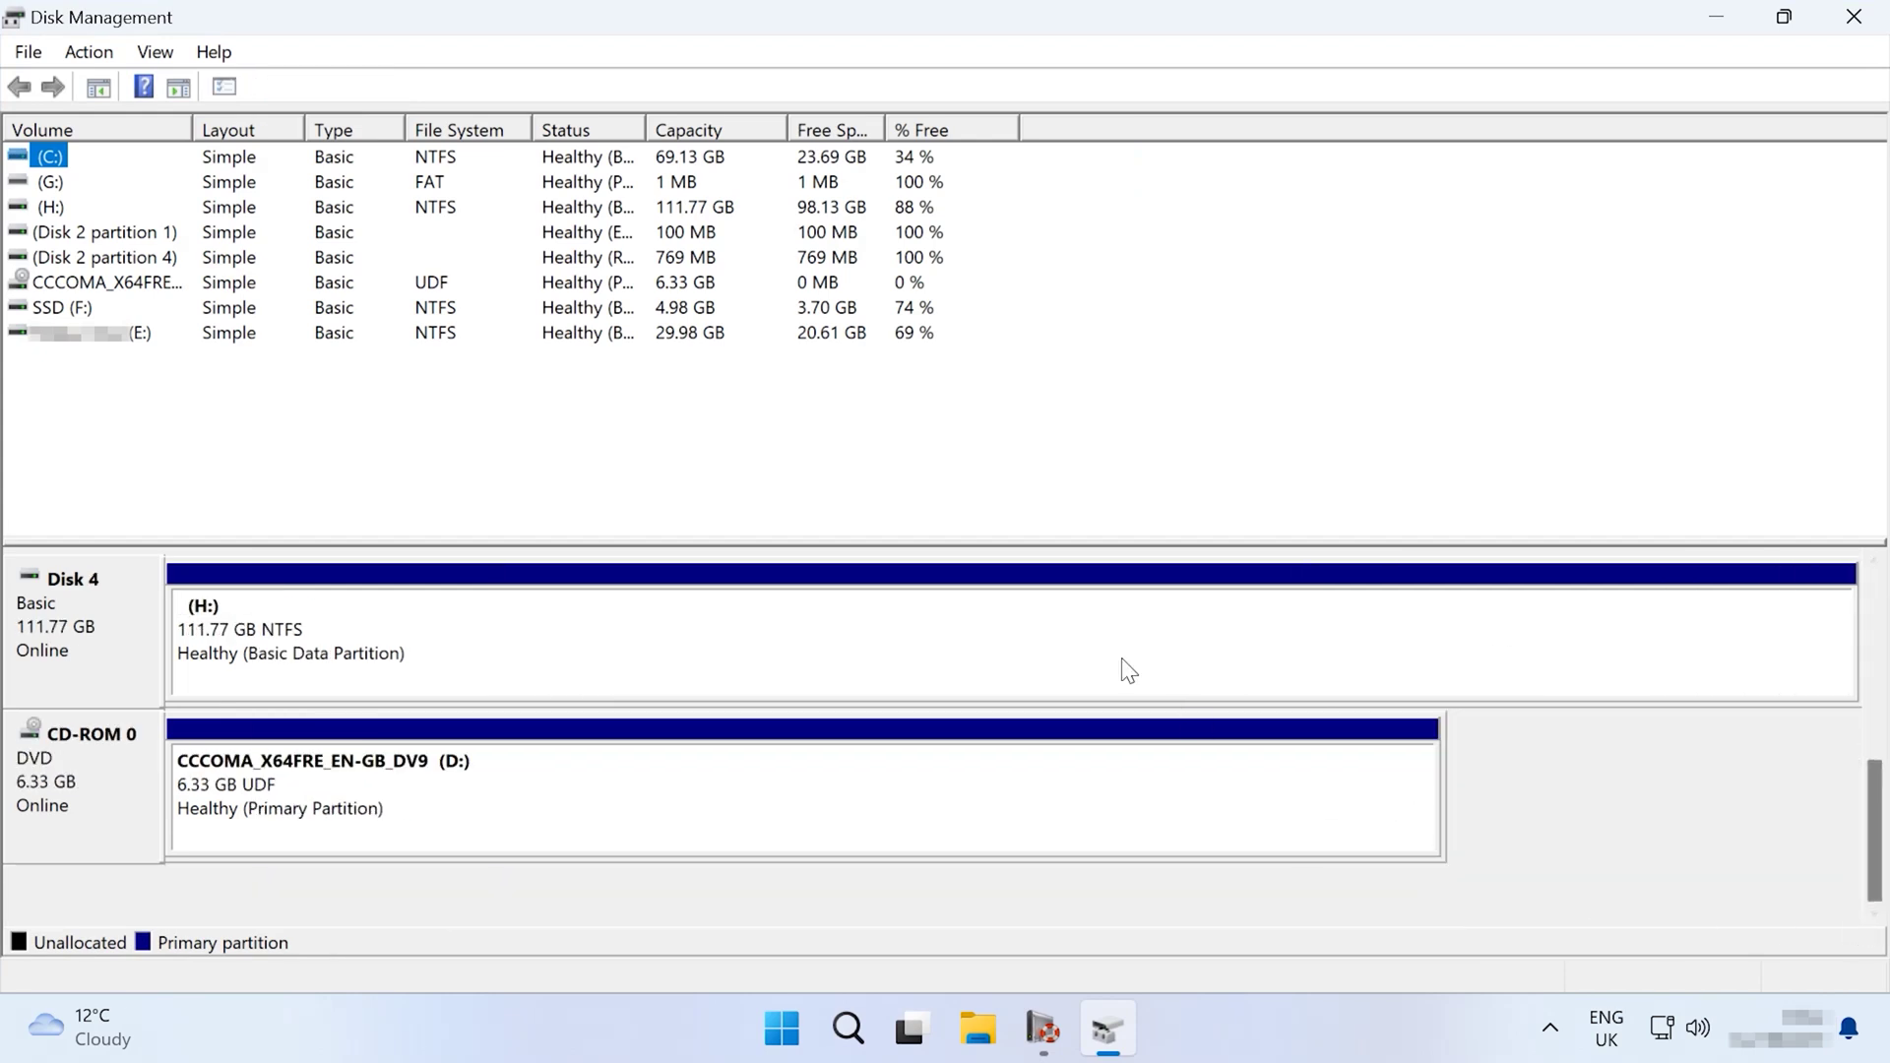
click(829, 620)
right_click(843, 639)
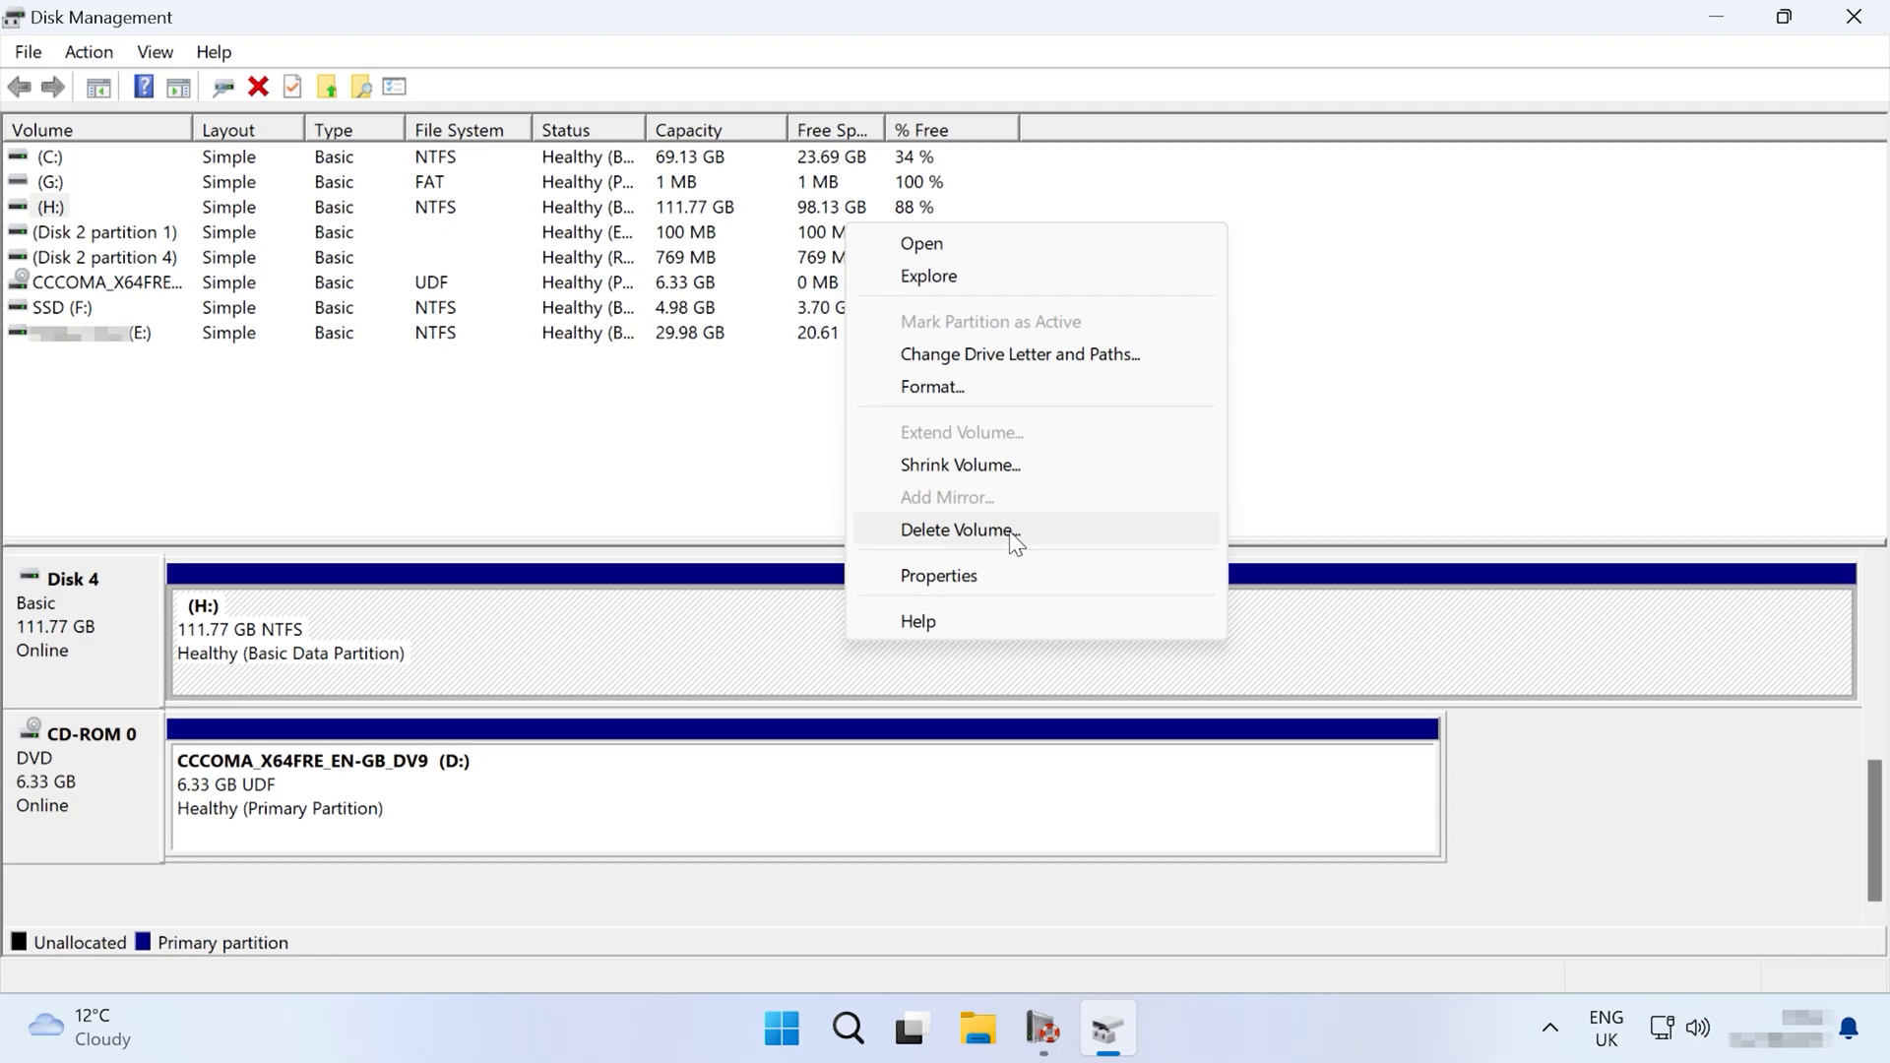
click(950, 532)
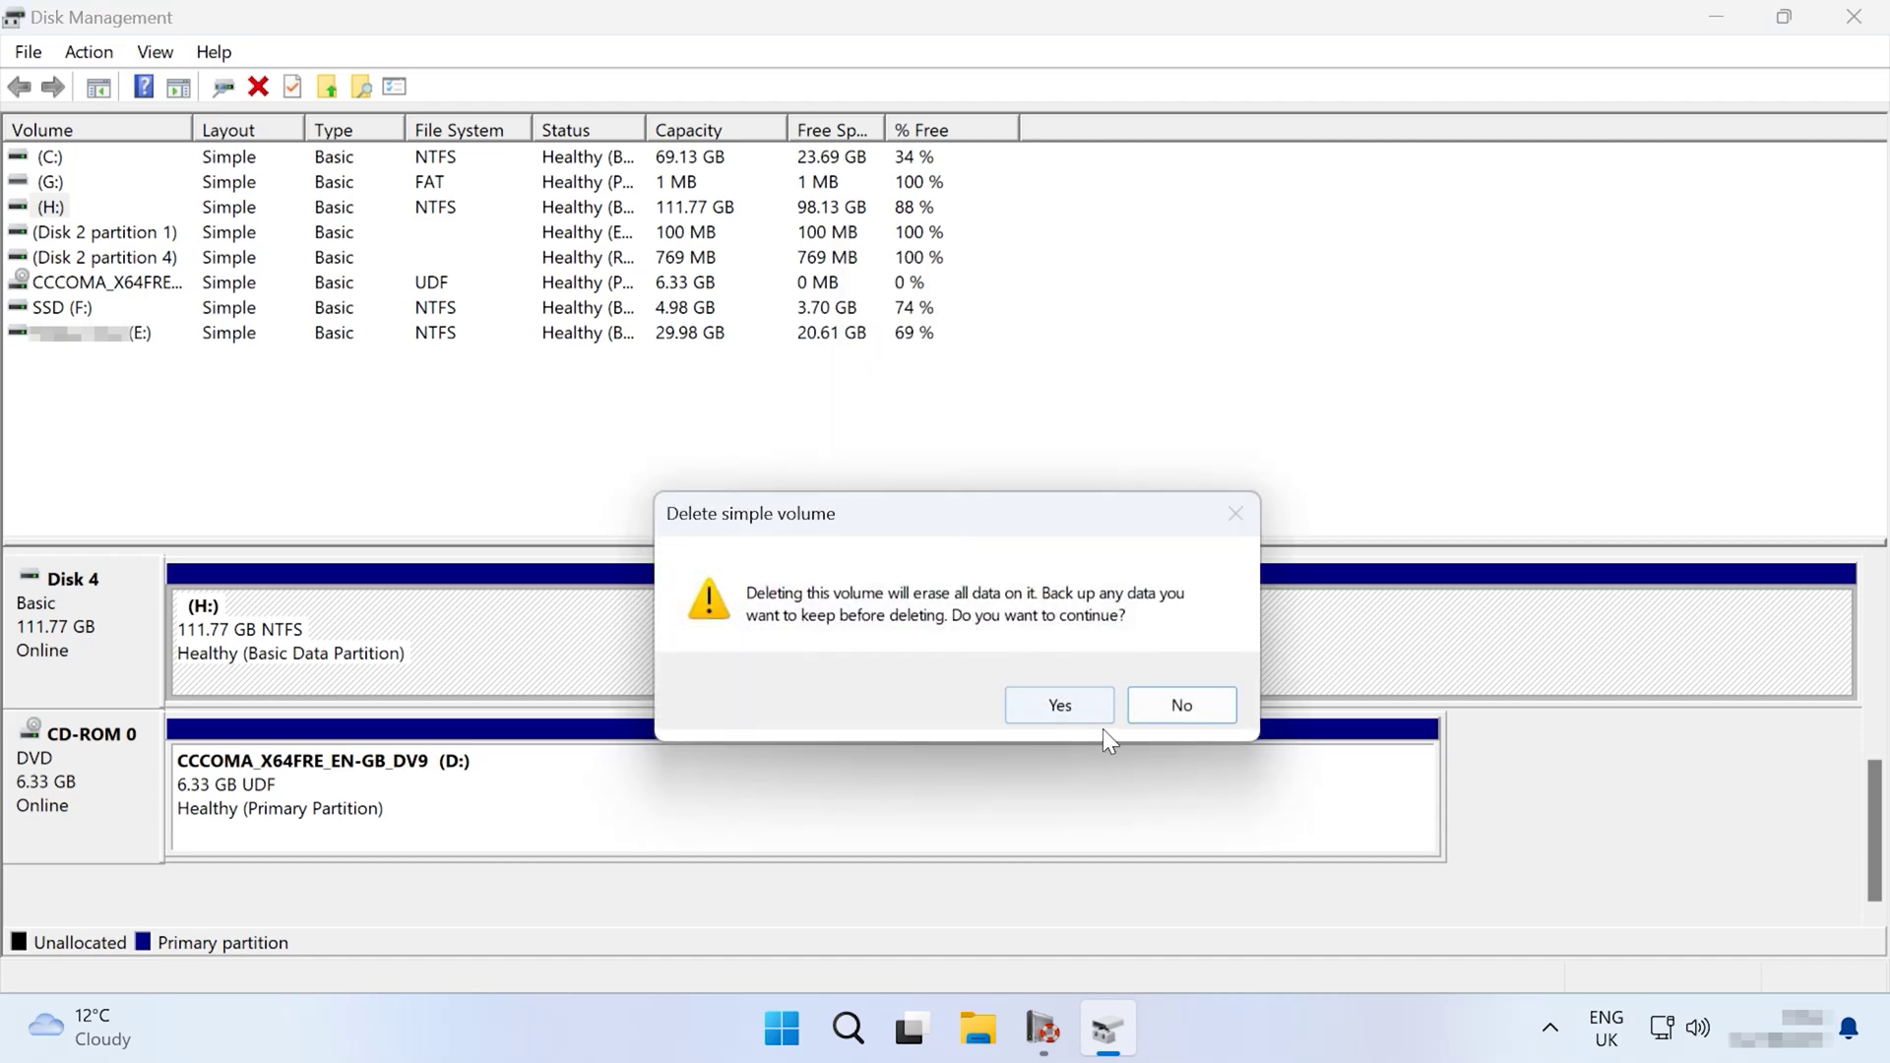
Step: Confirm deleting H: and open Command Prompt as administrator
click(1060, 705)
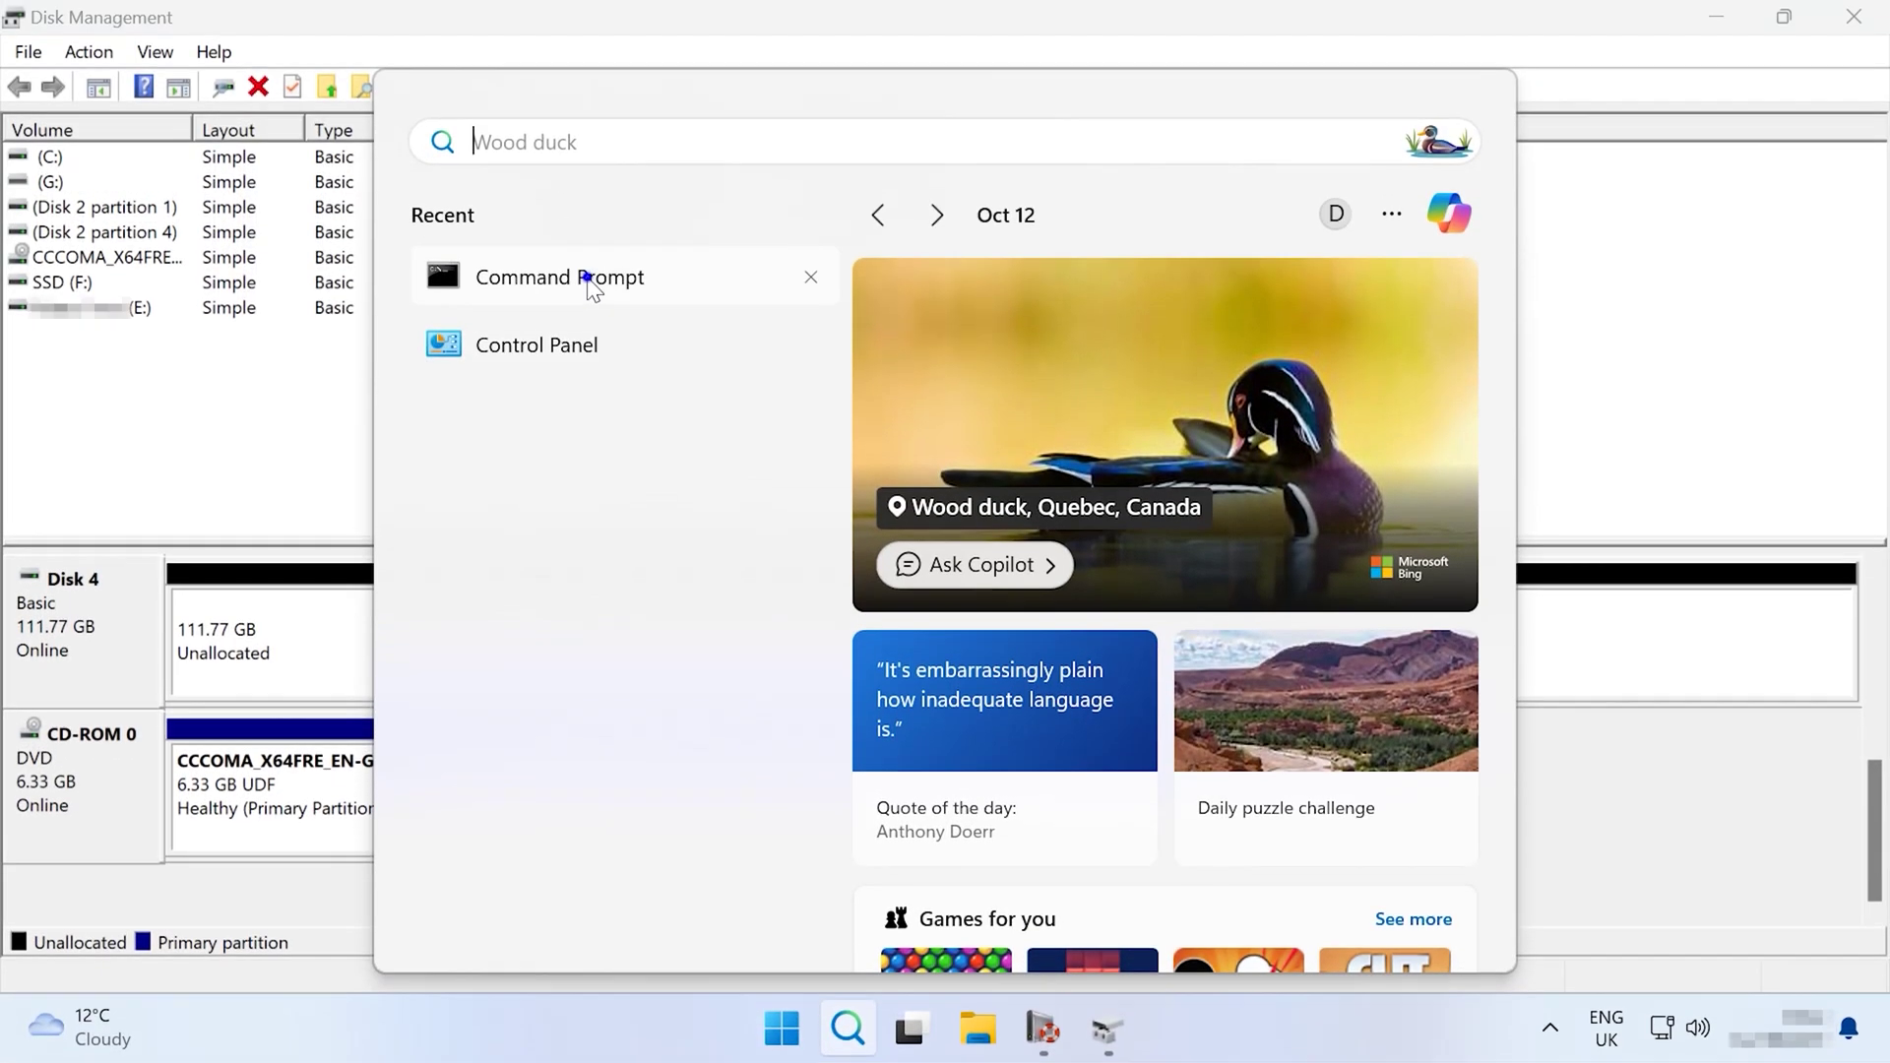
right_click(591, 286)
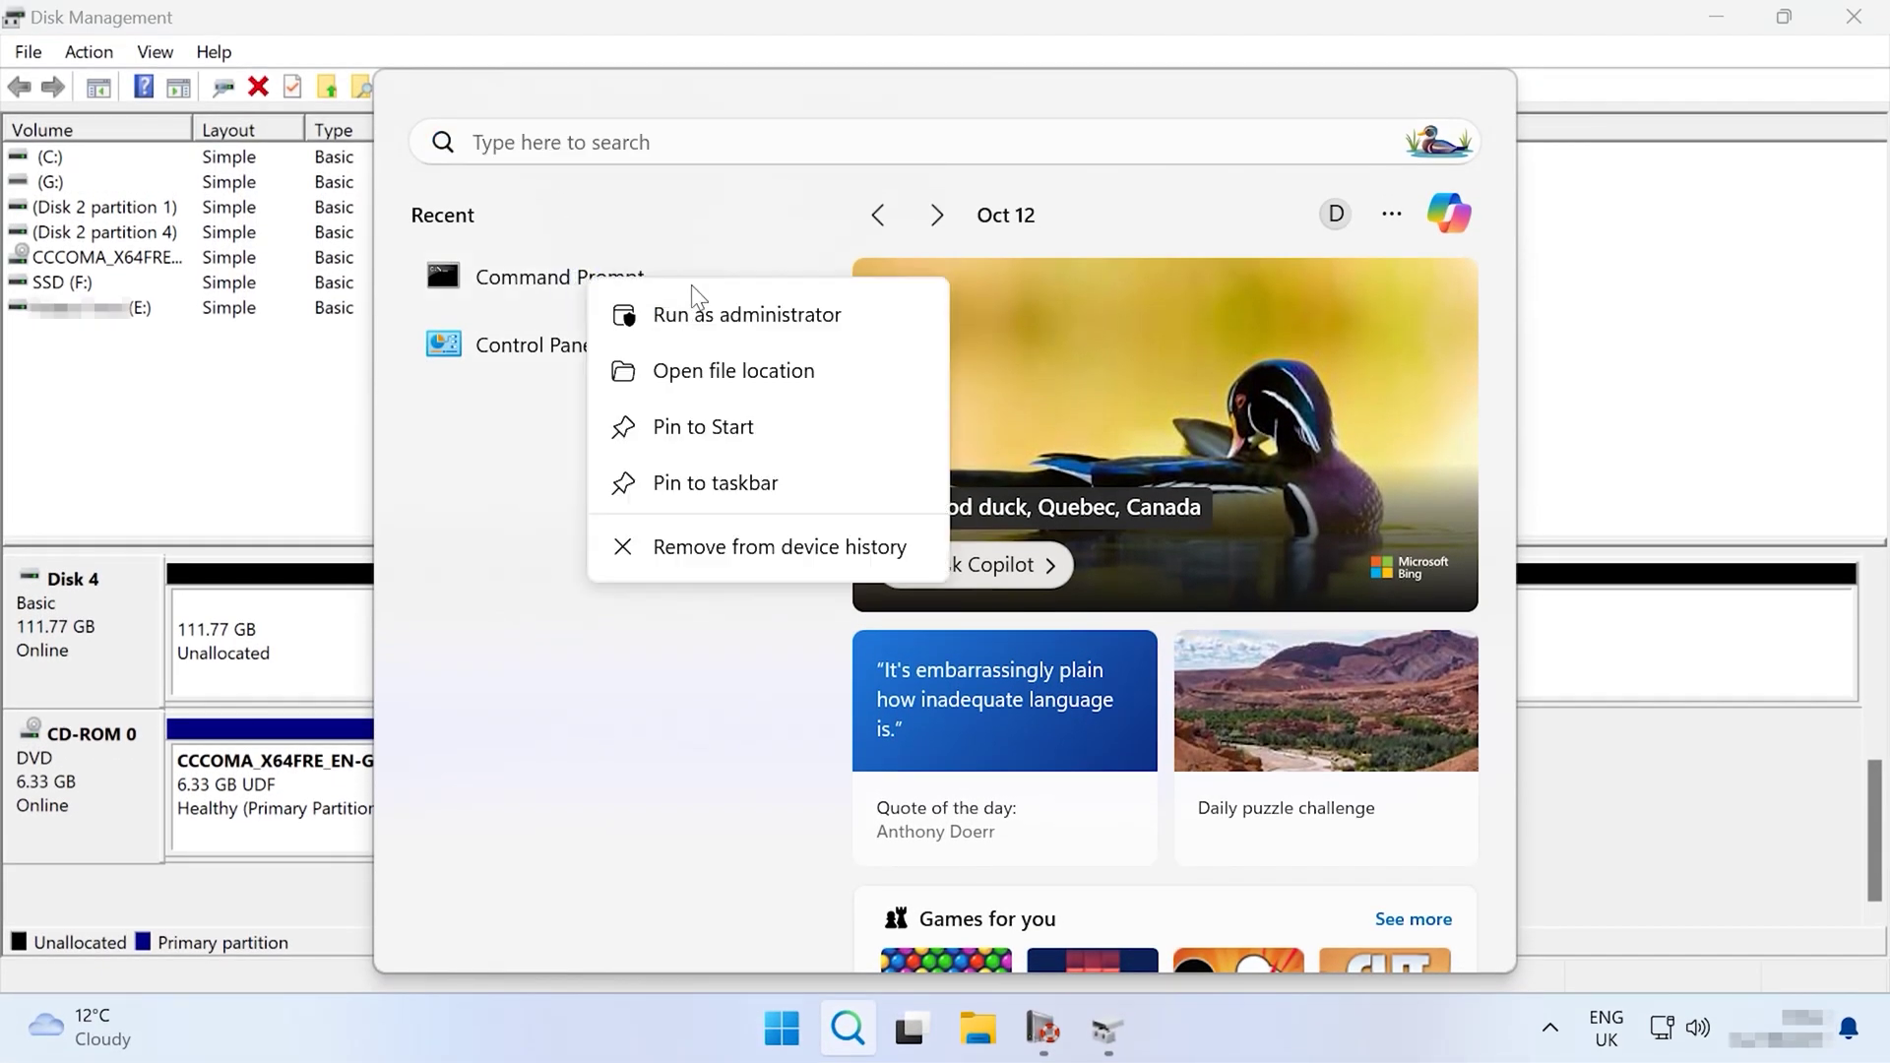
click(748, 315)
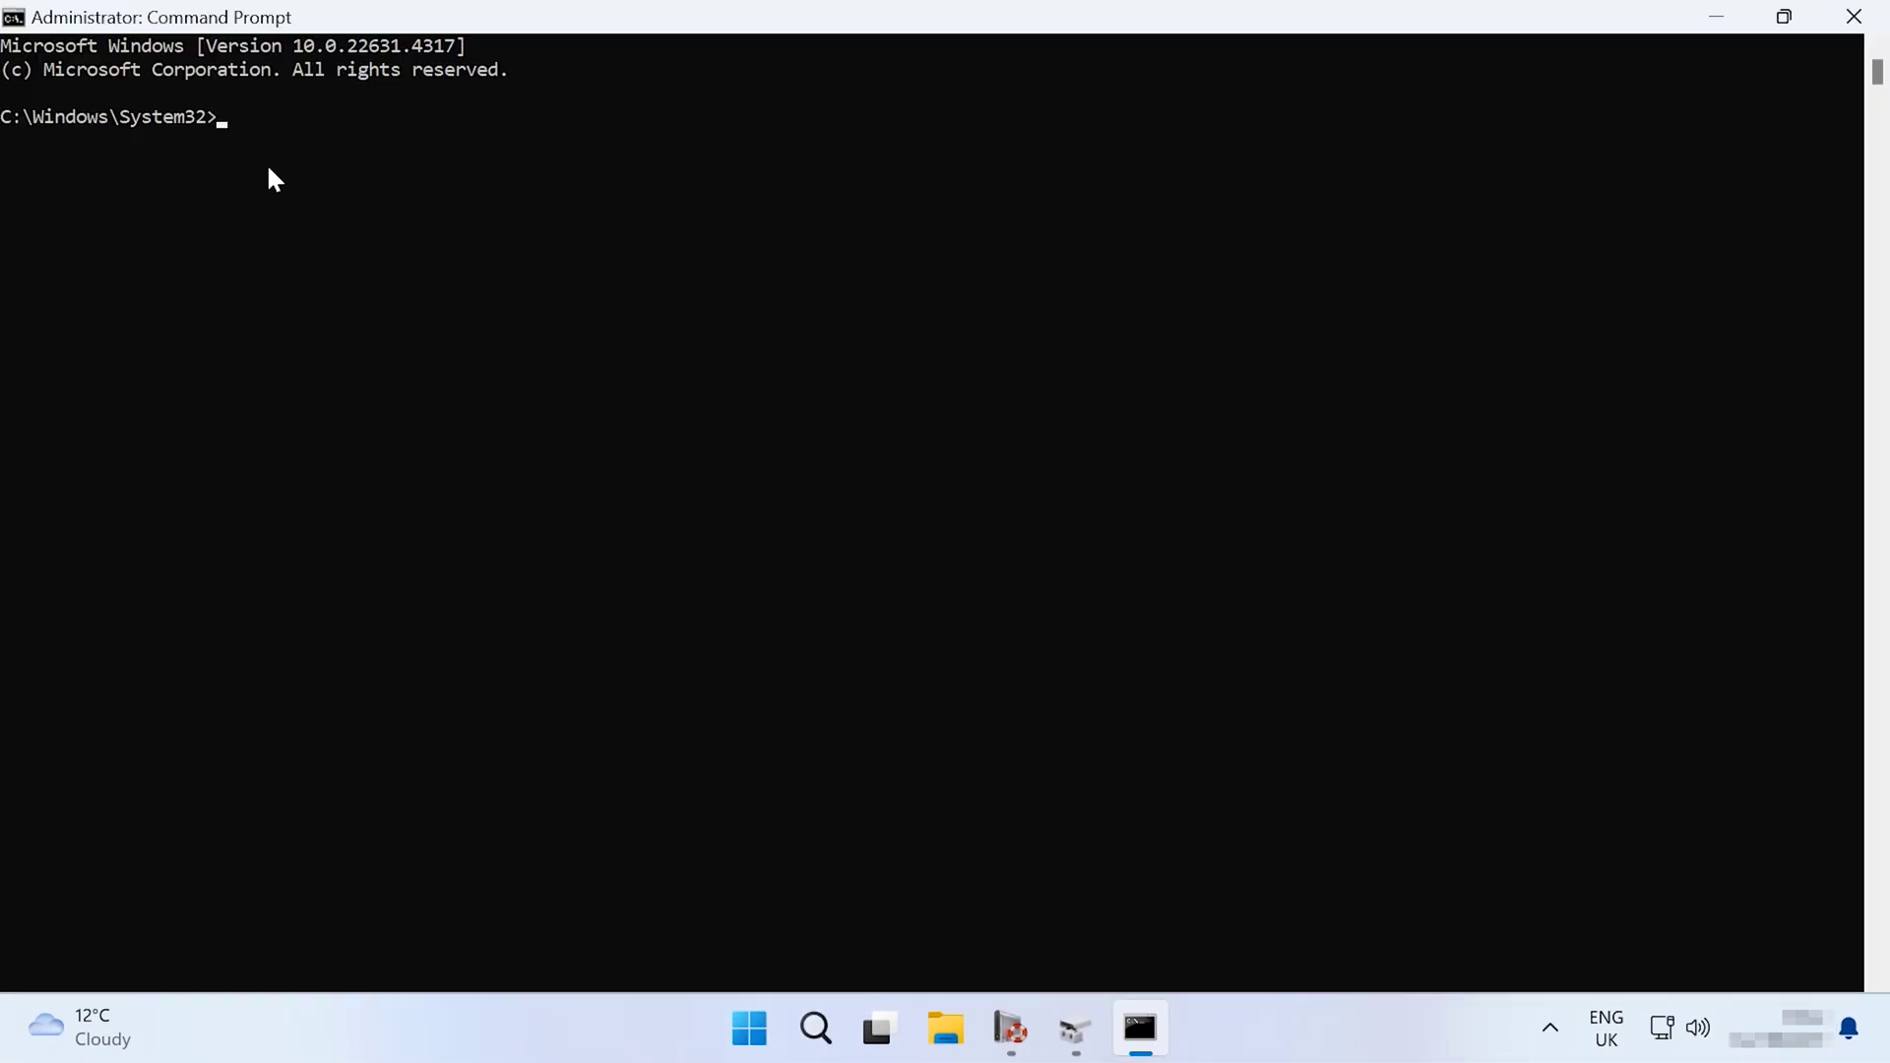
Step: In diskpart, list disks, select disk 4 and run clean on it
text(diskpart)
key(Return)
text(list d)
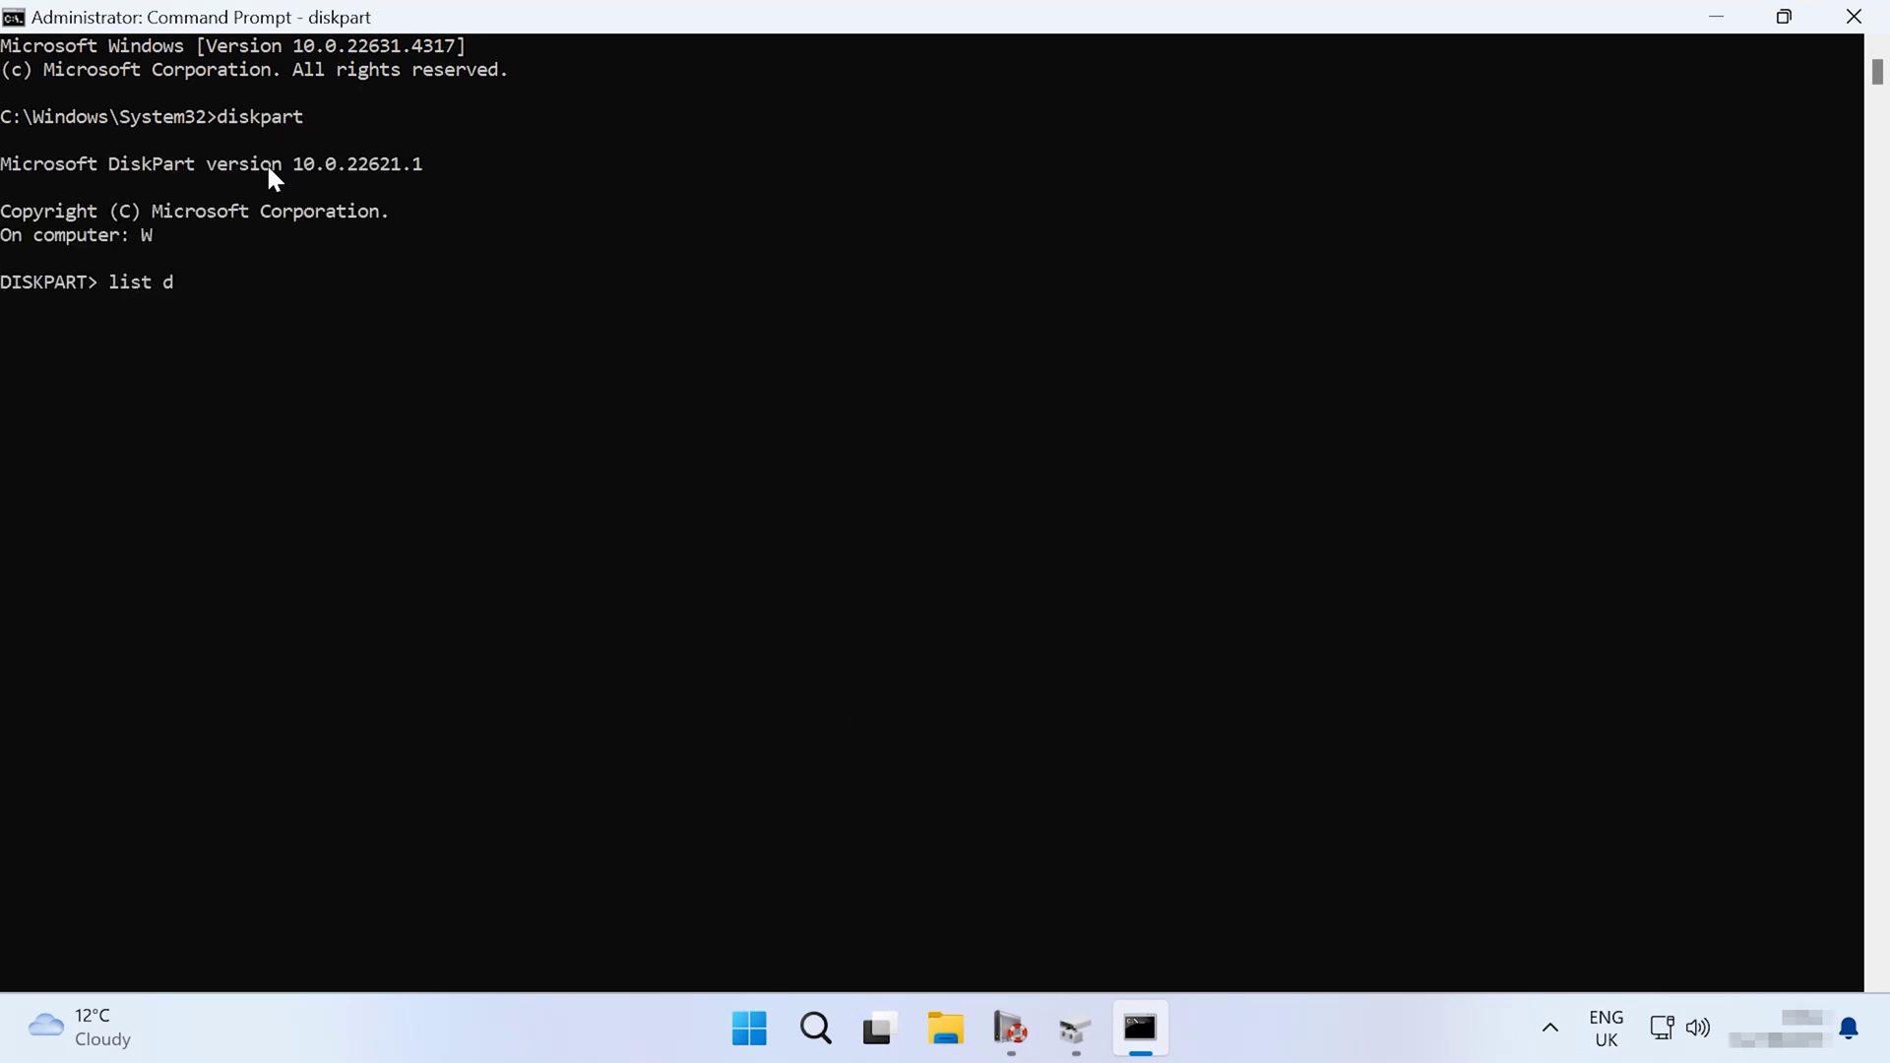
text(isk)
key(Return)
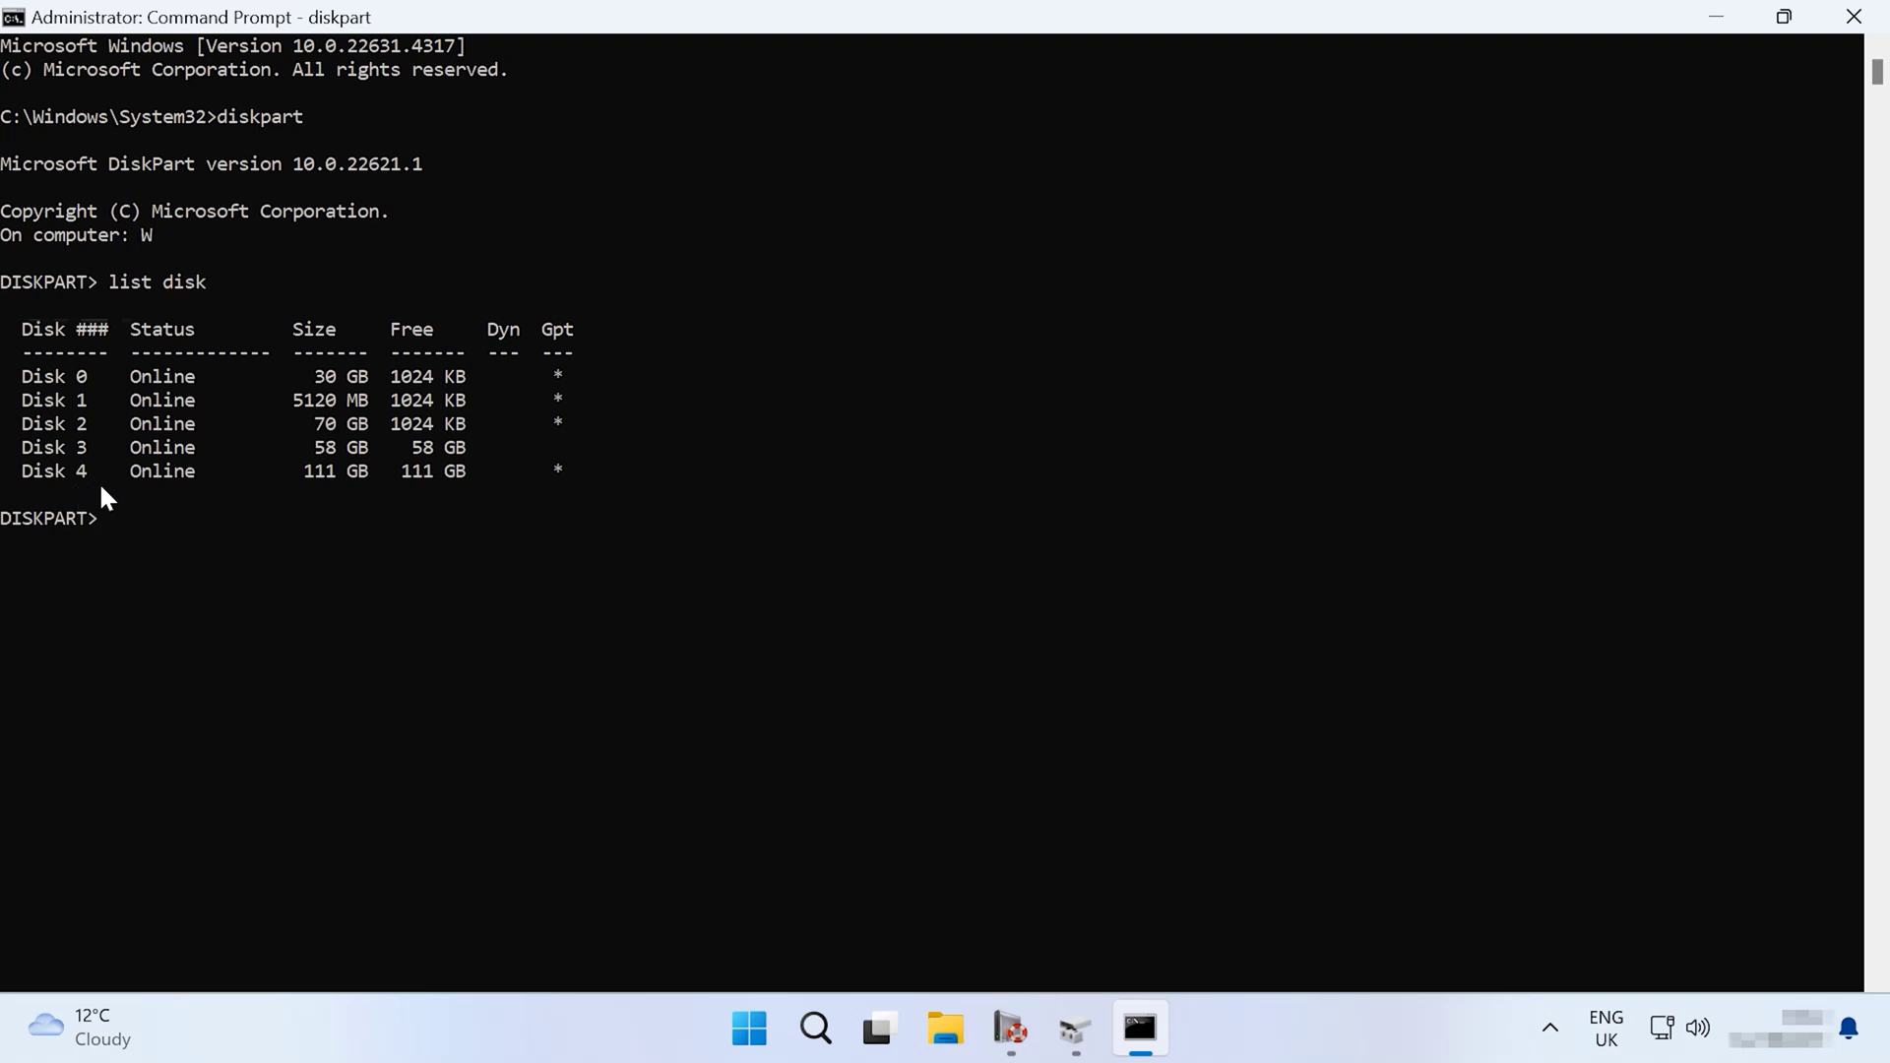
text(select disk 4)
key(Return)
text(clea)
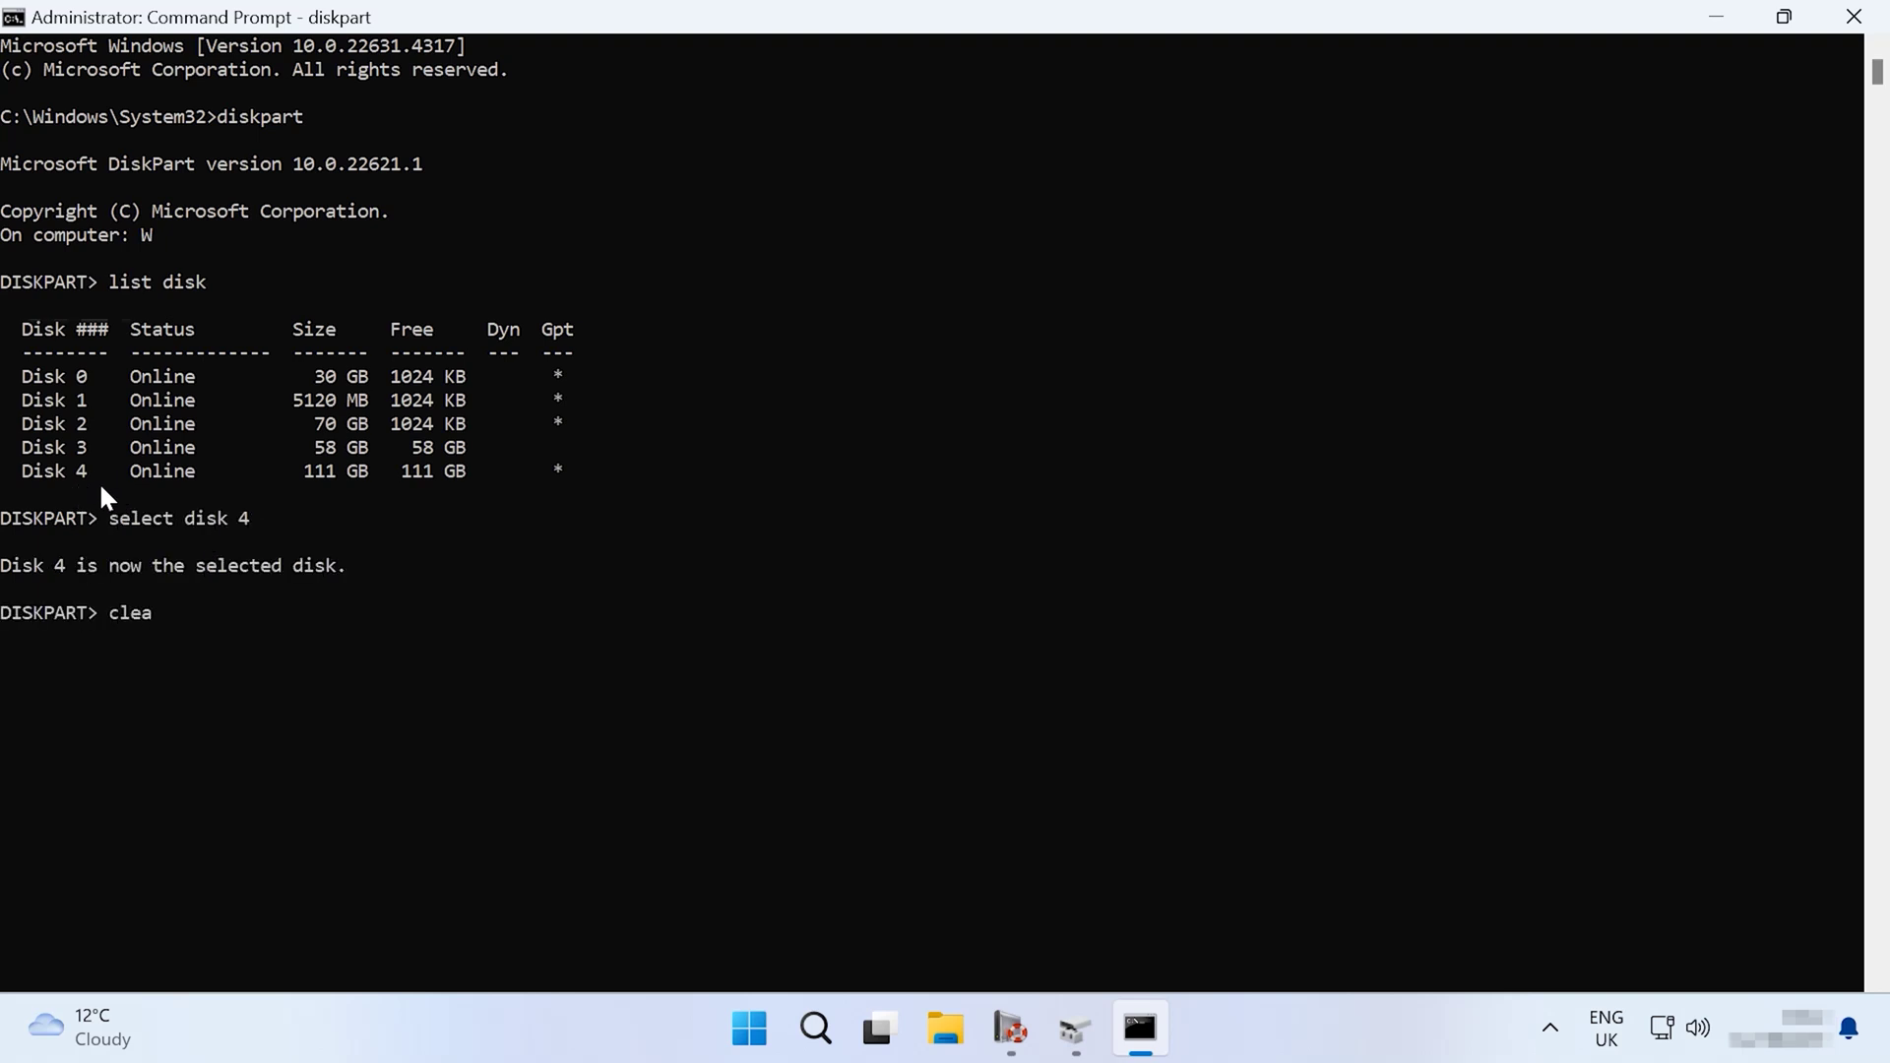
text(n)
key(Return)
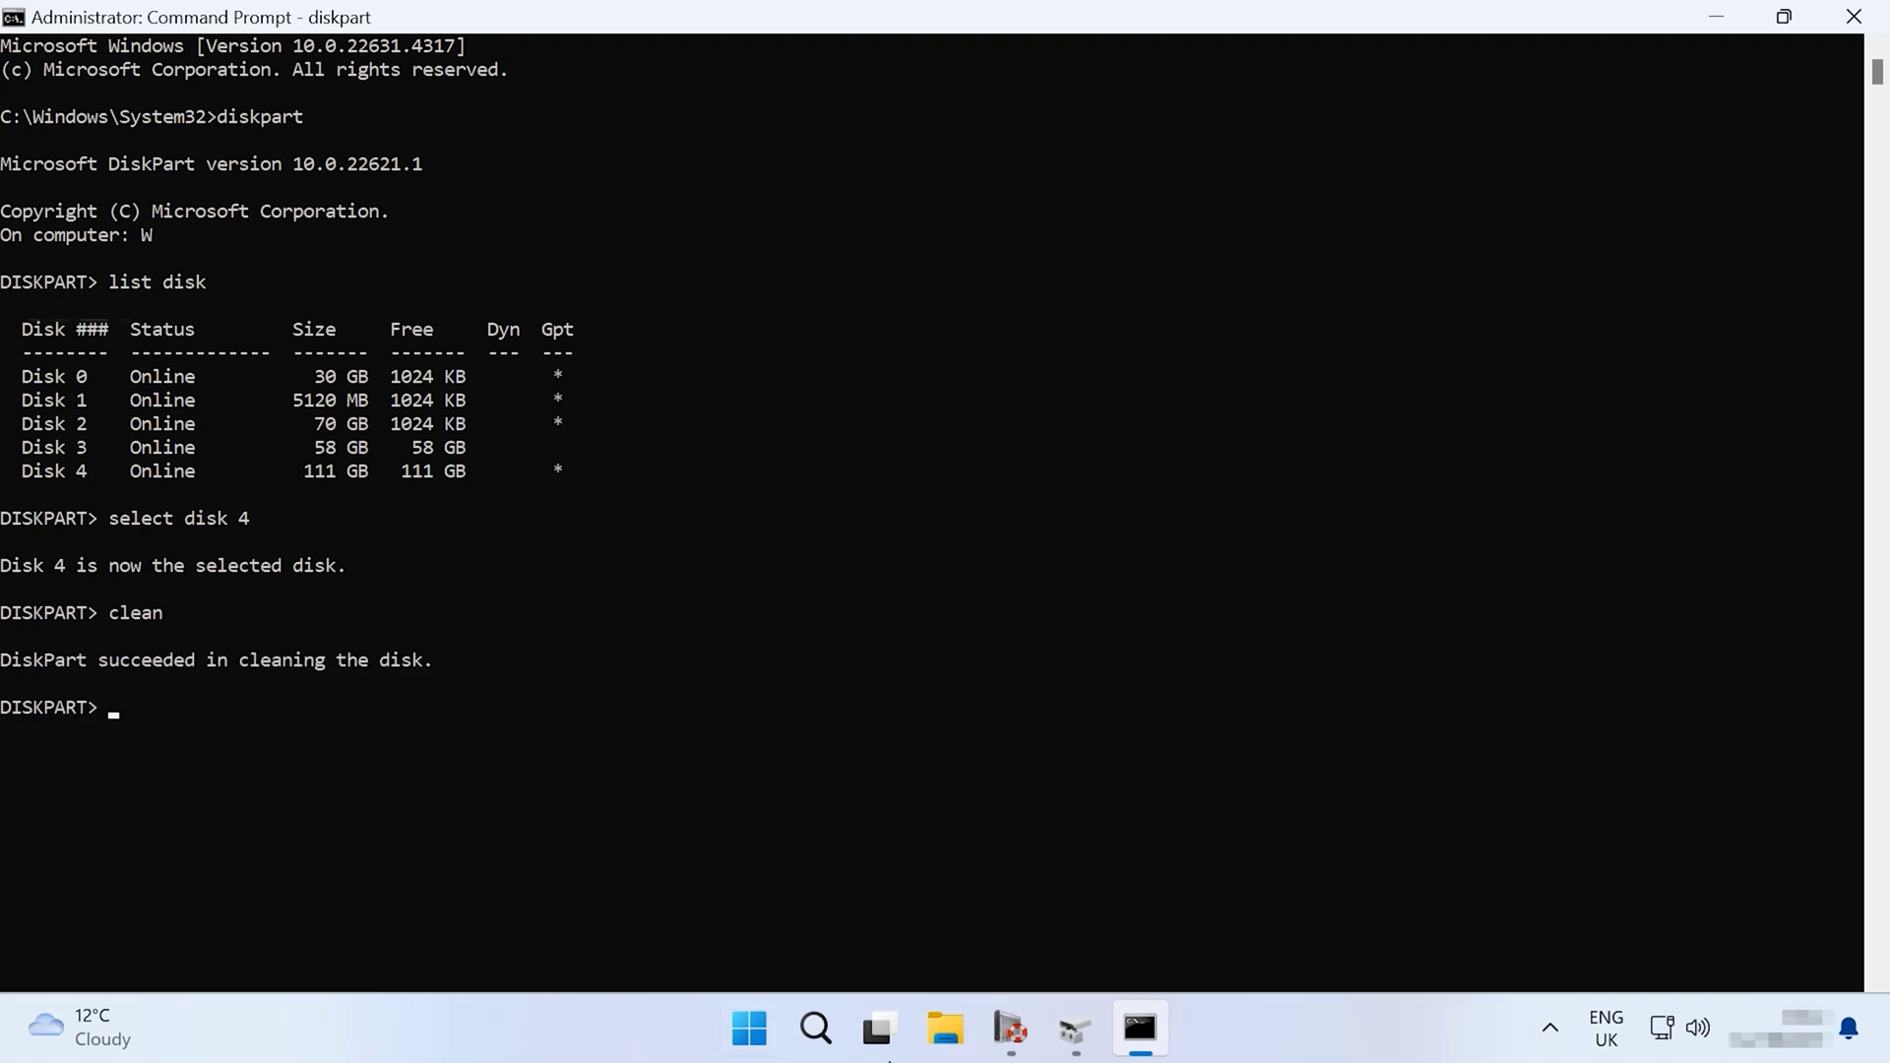
Step: Initialise Disk 4 in Disk Management
click(1080, 1036)
right_click(118, 654)
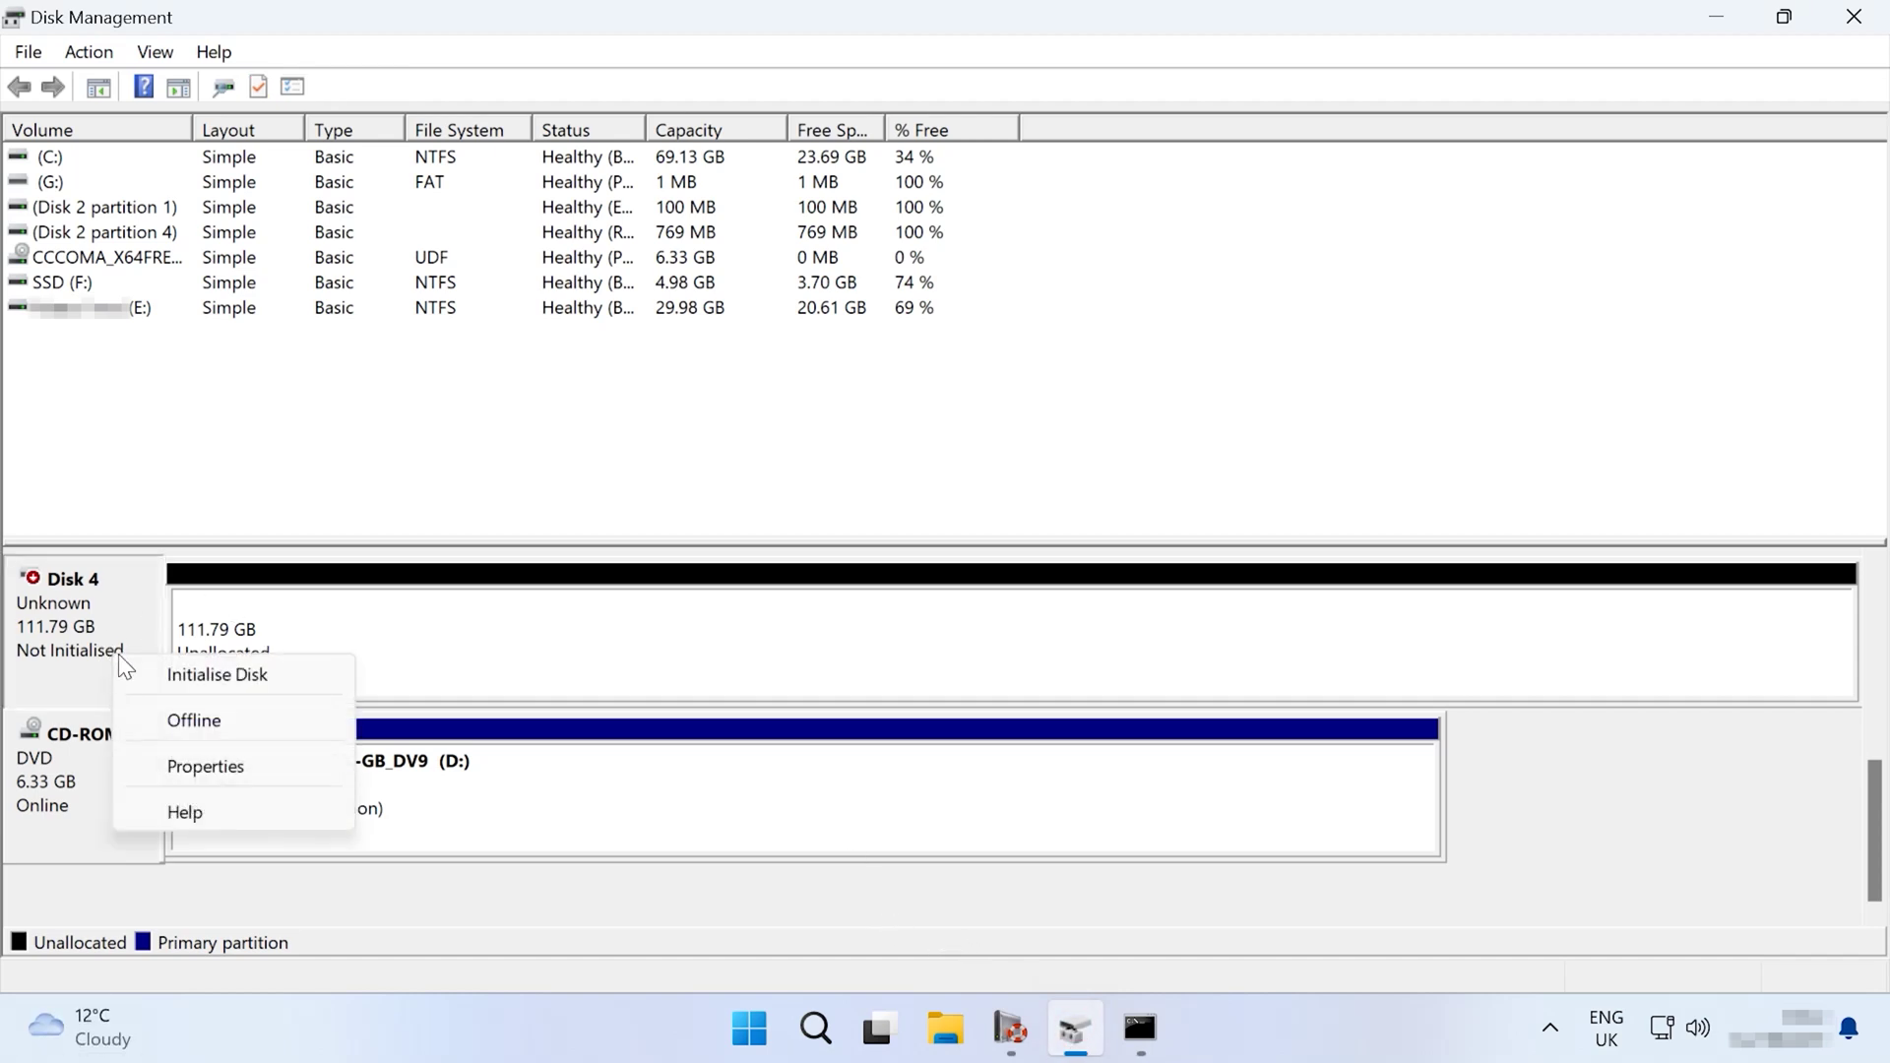
click(218, 669)
click(1042, 687)
Step: Create a full-size simple volume with drive letter H on Disk 4's unallocated space
right_click(1002, 652)
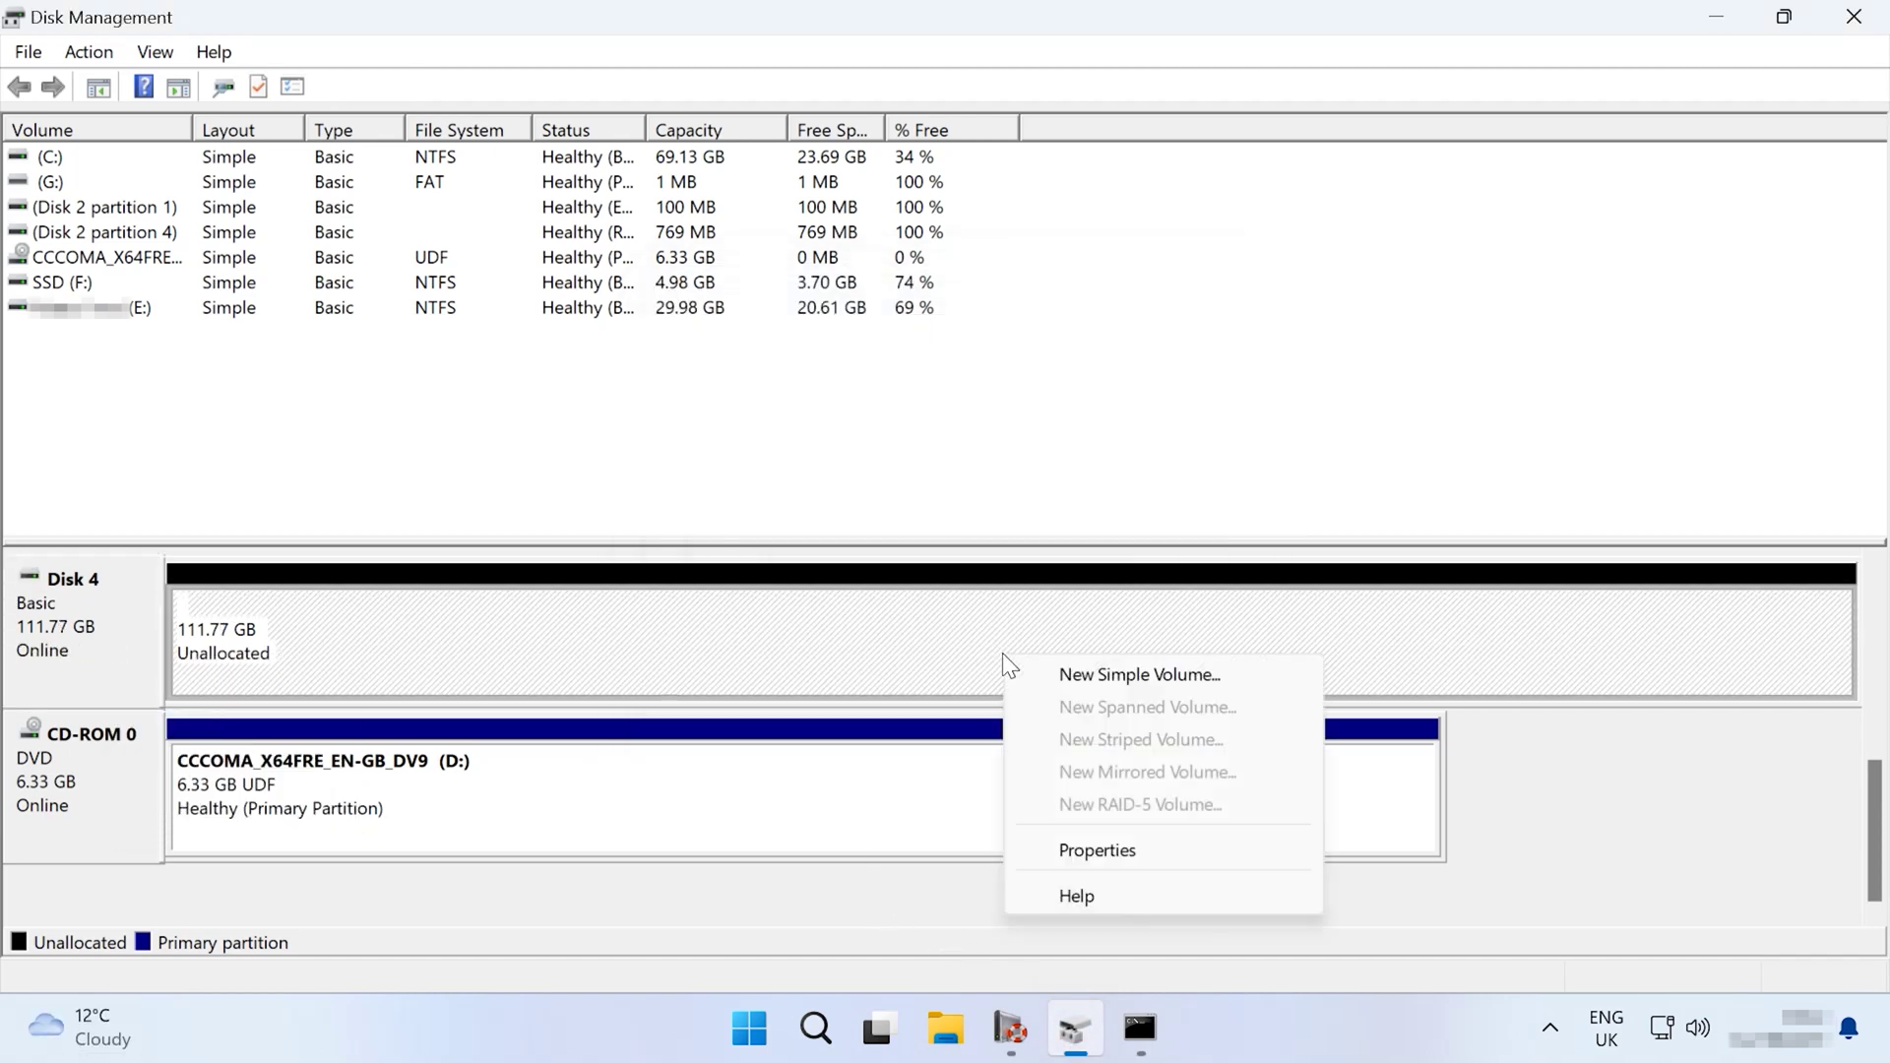
click(1100, 674)
click(576, 686)
click(576, 685)
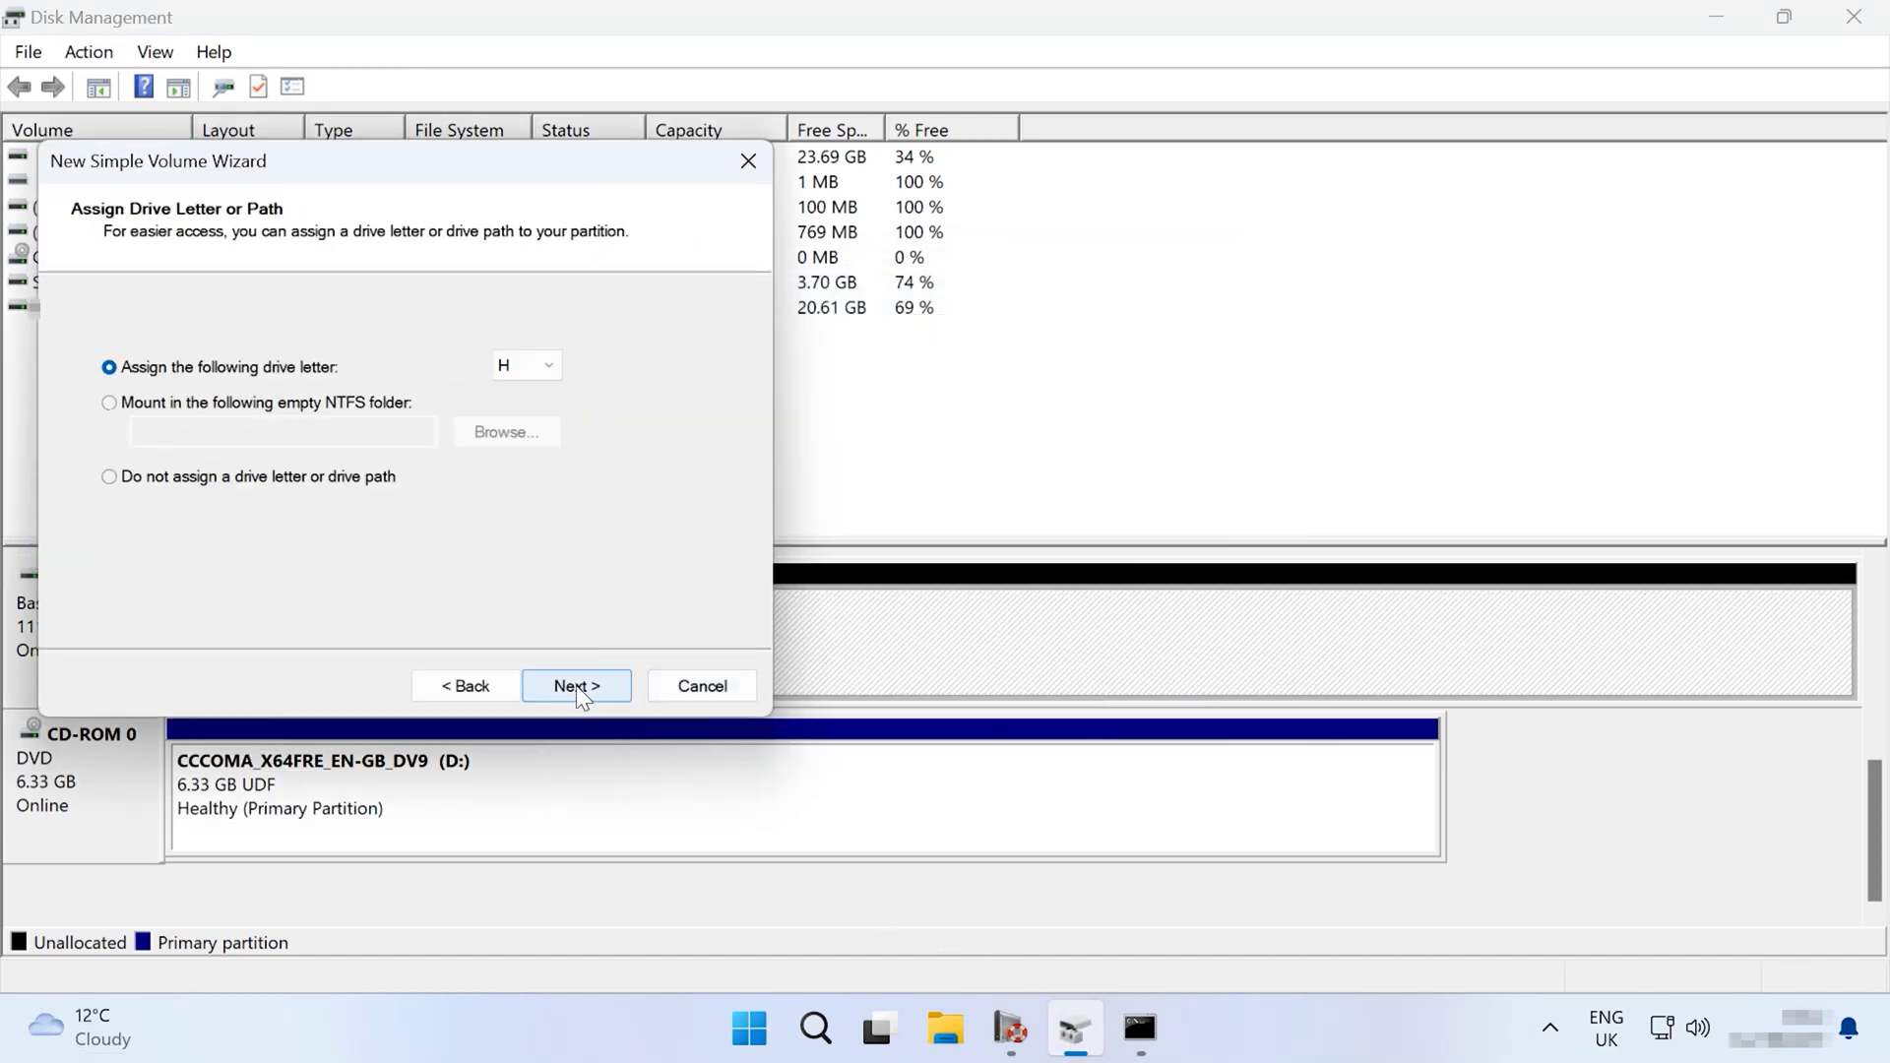
click(576, 685)
click(576, 685)
click(576, 685)
Step: Format New Volume (H:) as NTFS, confirming the data erase
right_click(834, 632)
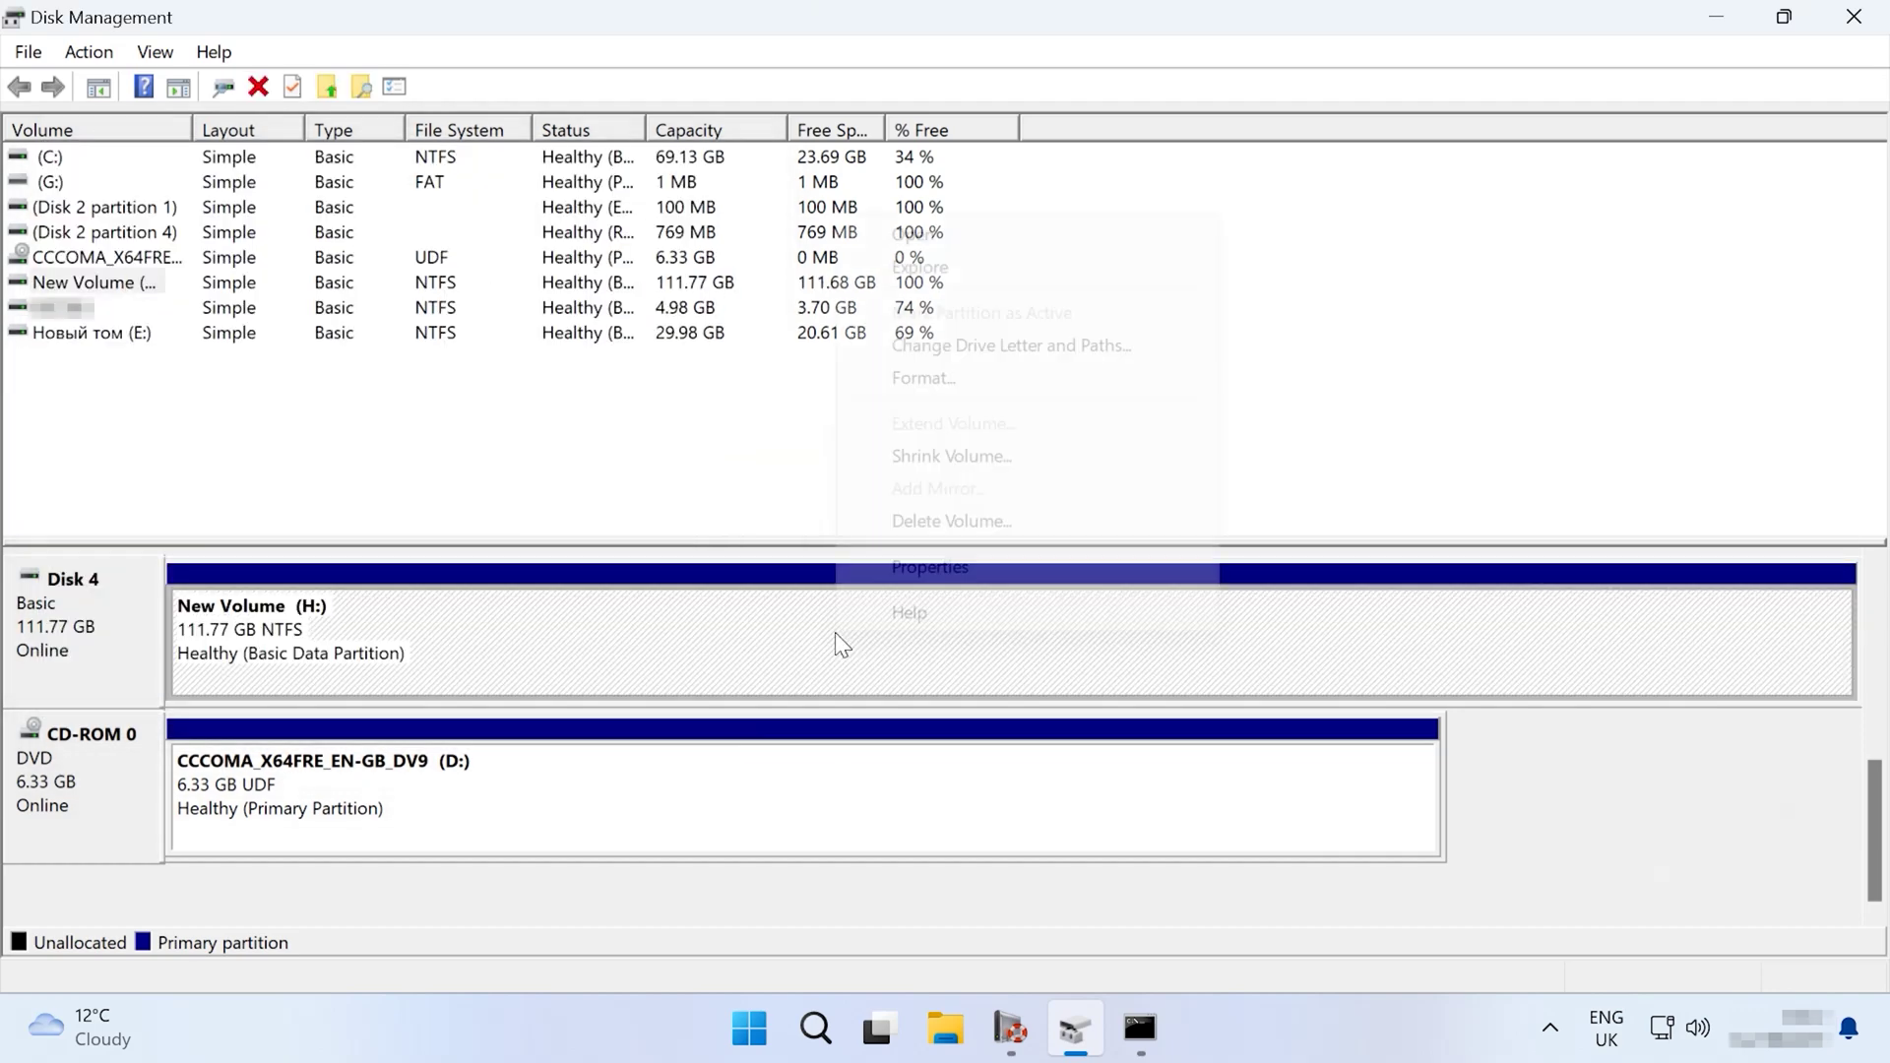
click(938, 378)
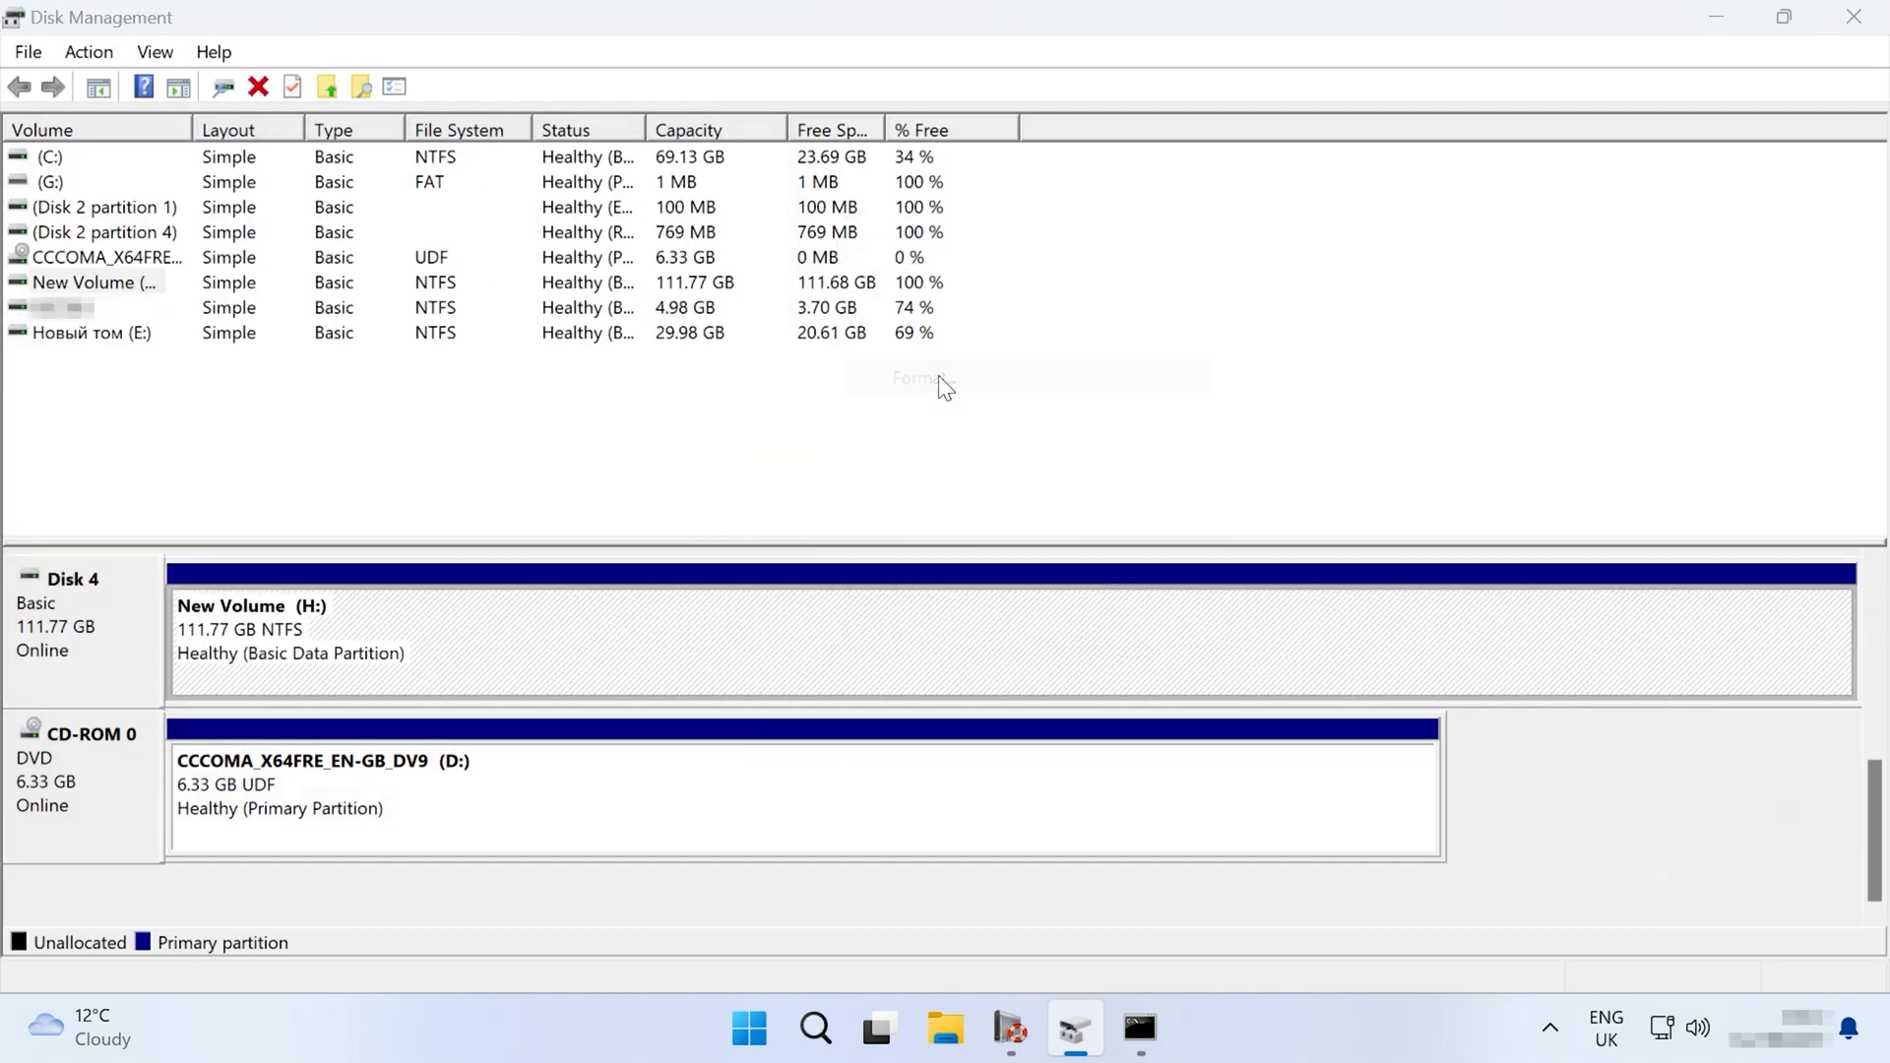
click(1000, 445)
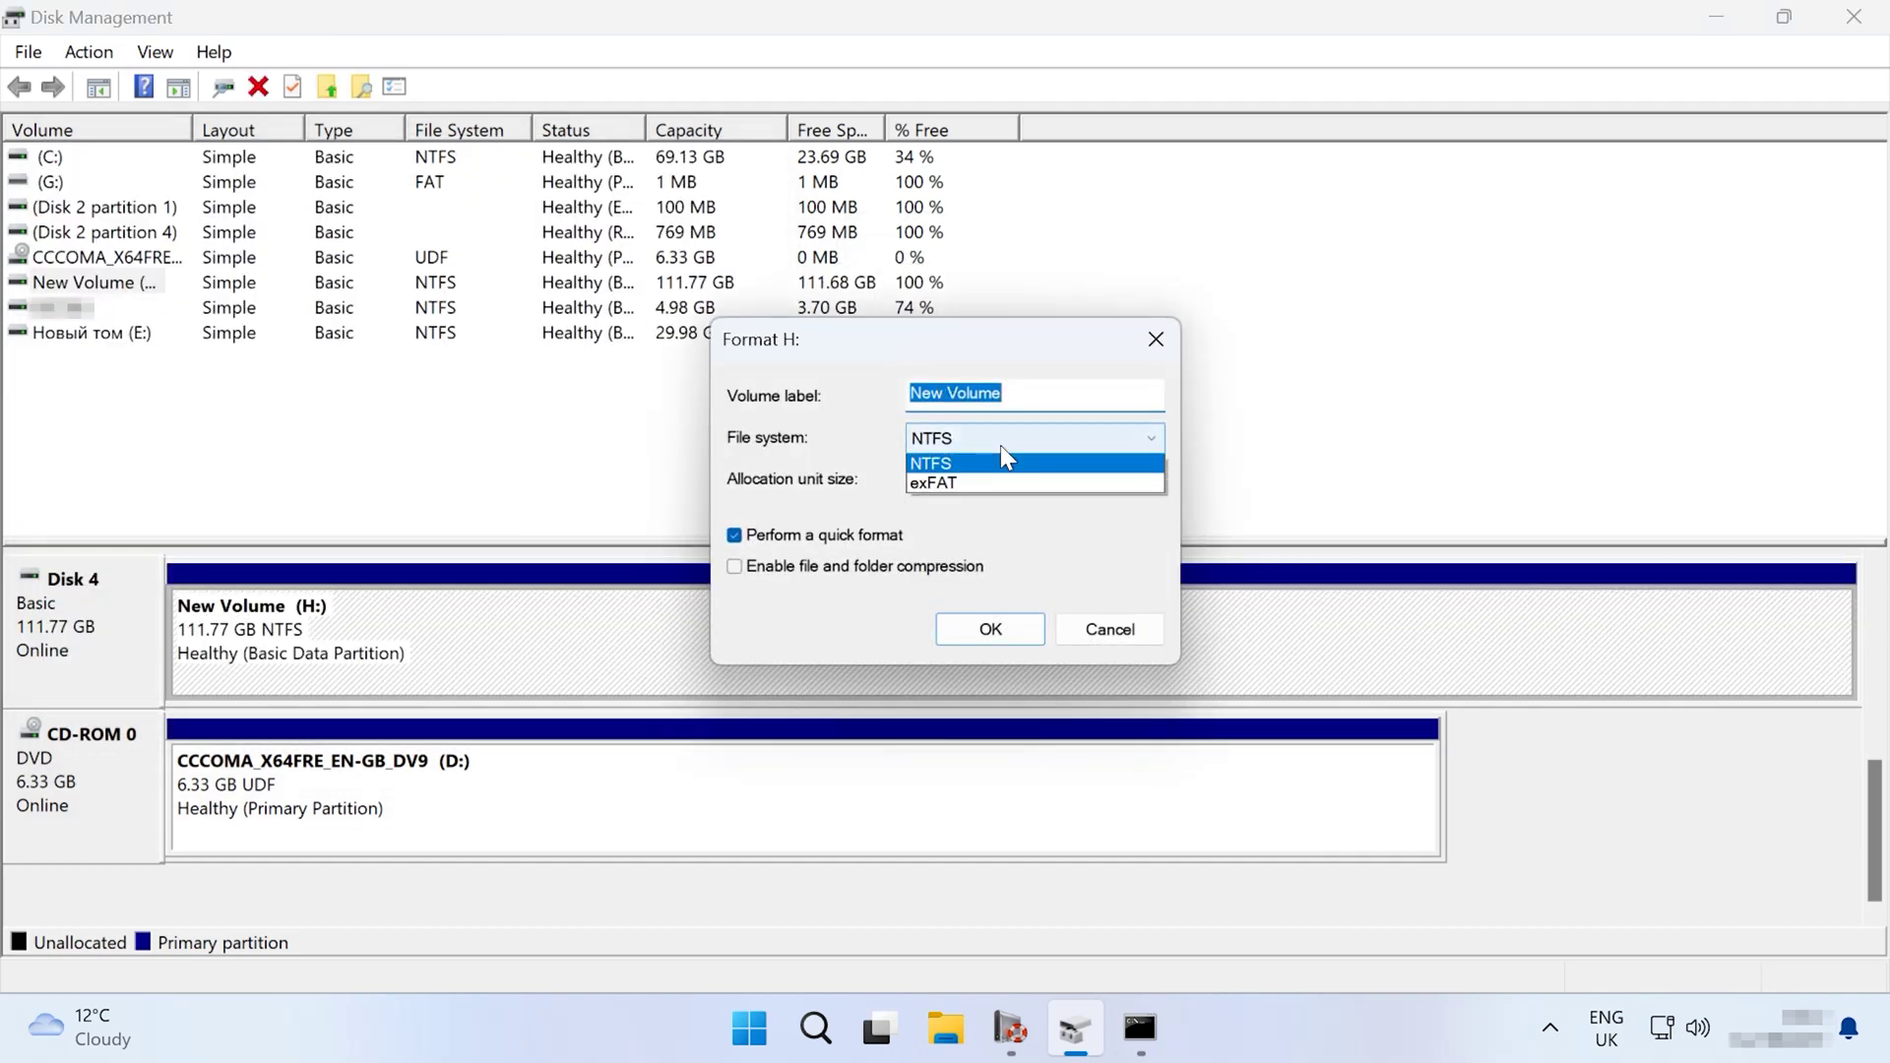
click(1000, 445)
click(996, 630)
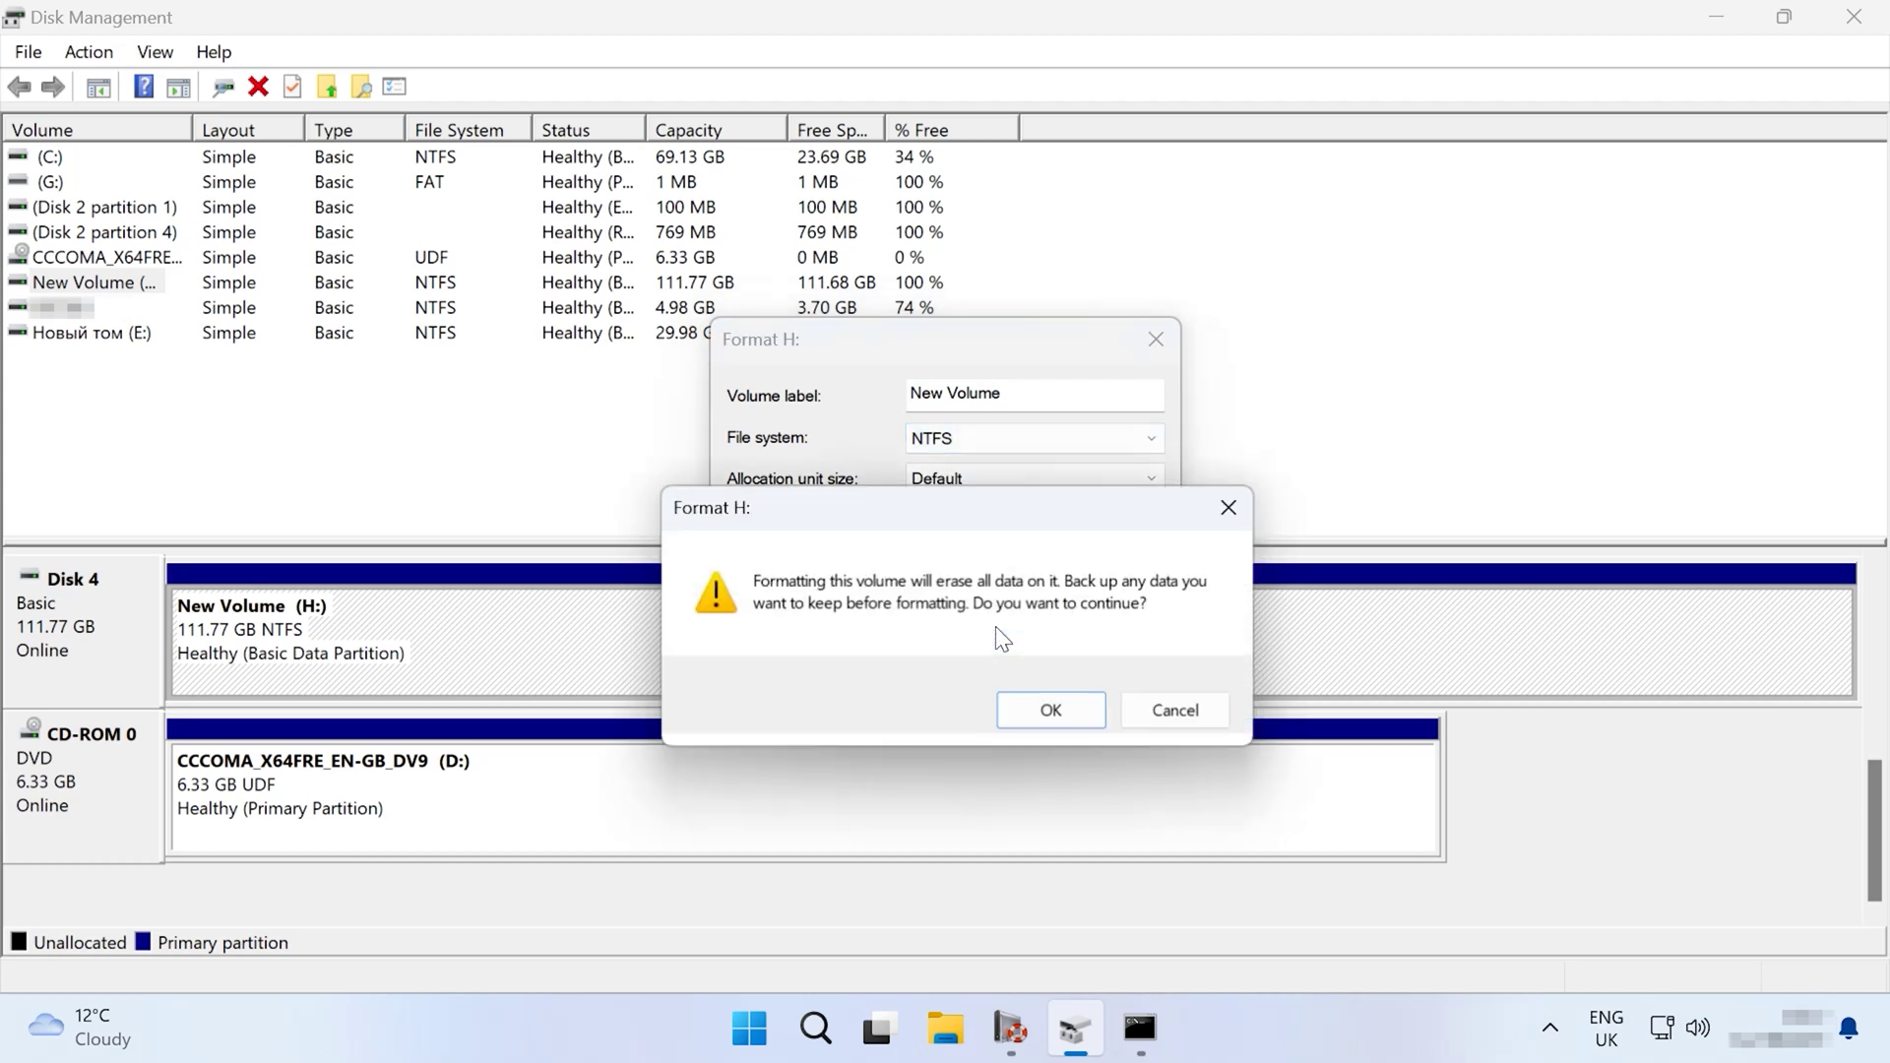
click(1030, 717)
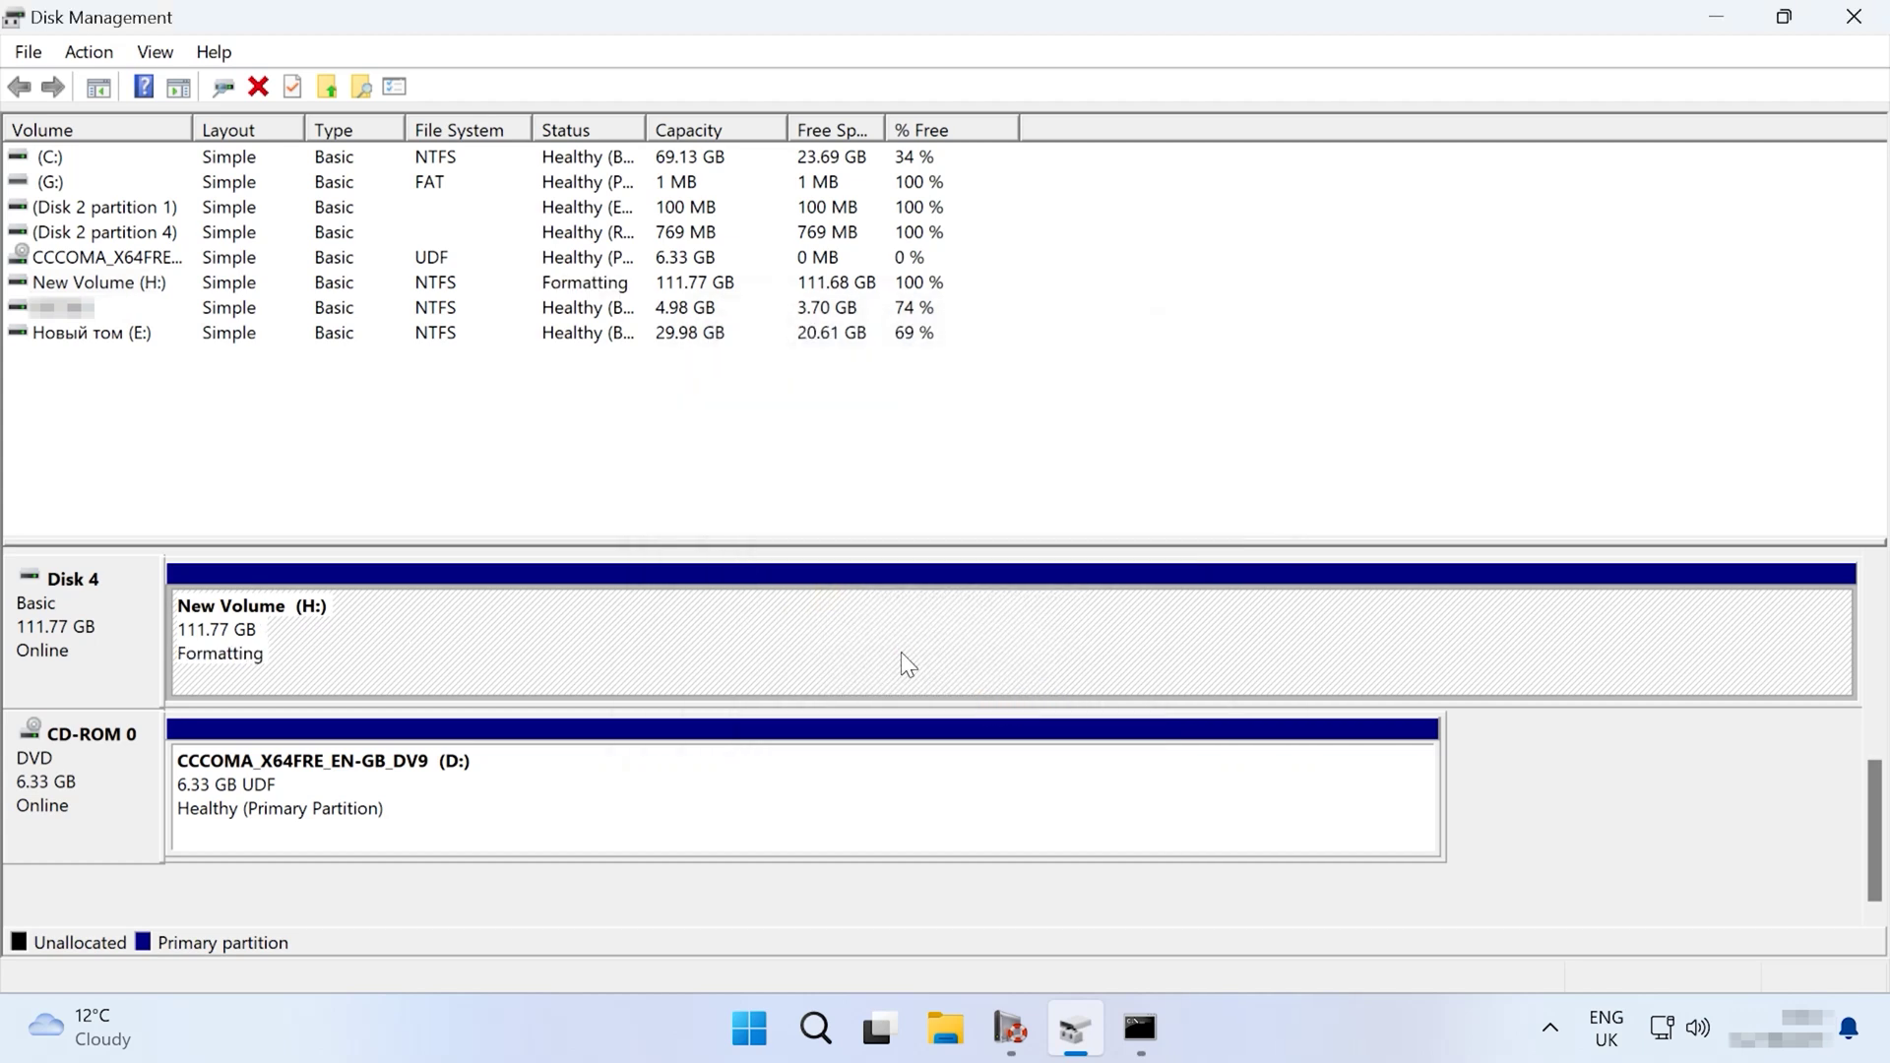
Step: Open New Volume (H:) in File Explorer to confirm it is empty
click(942, 1029)
click(875, 401)
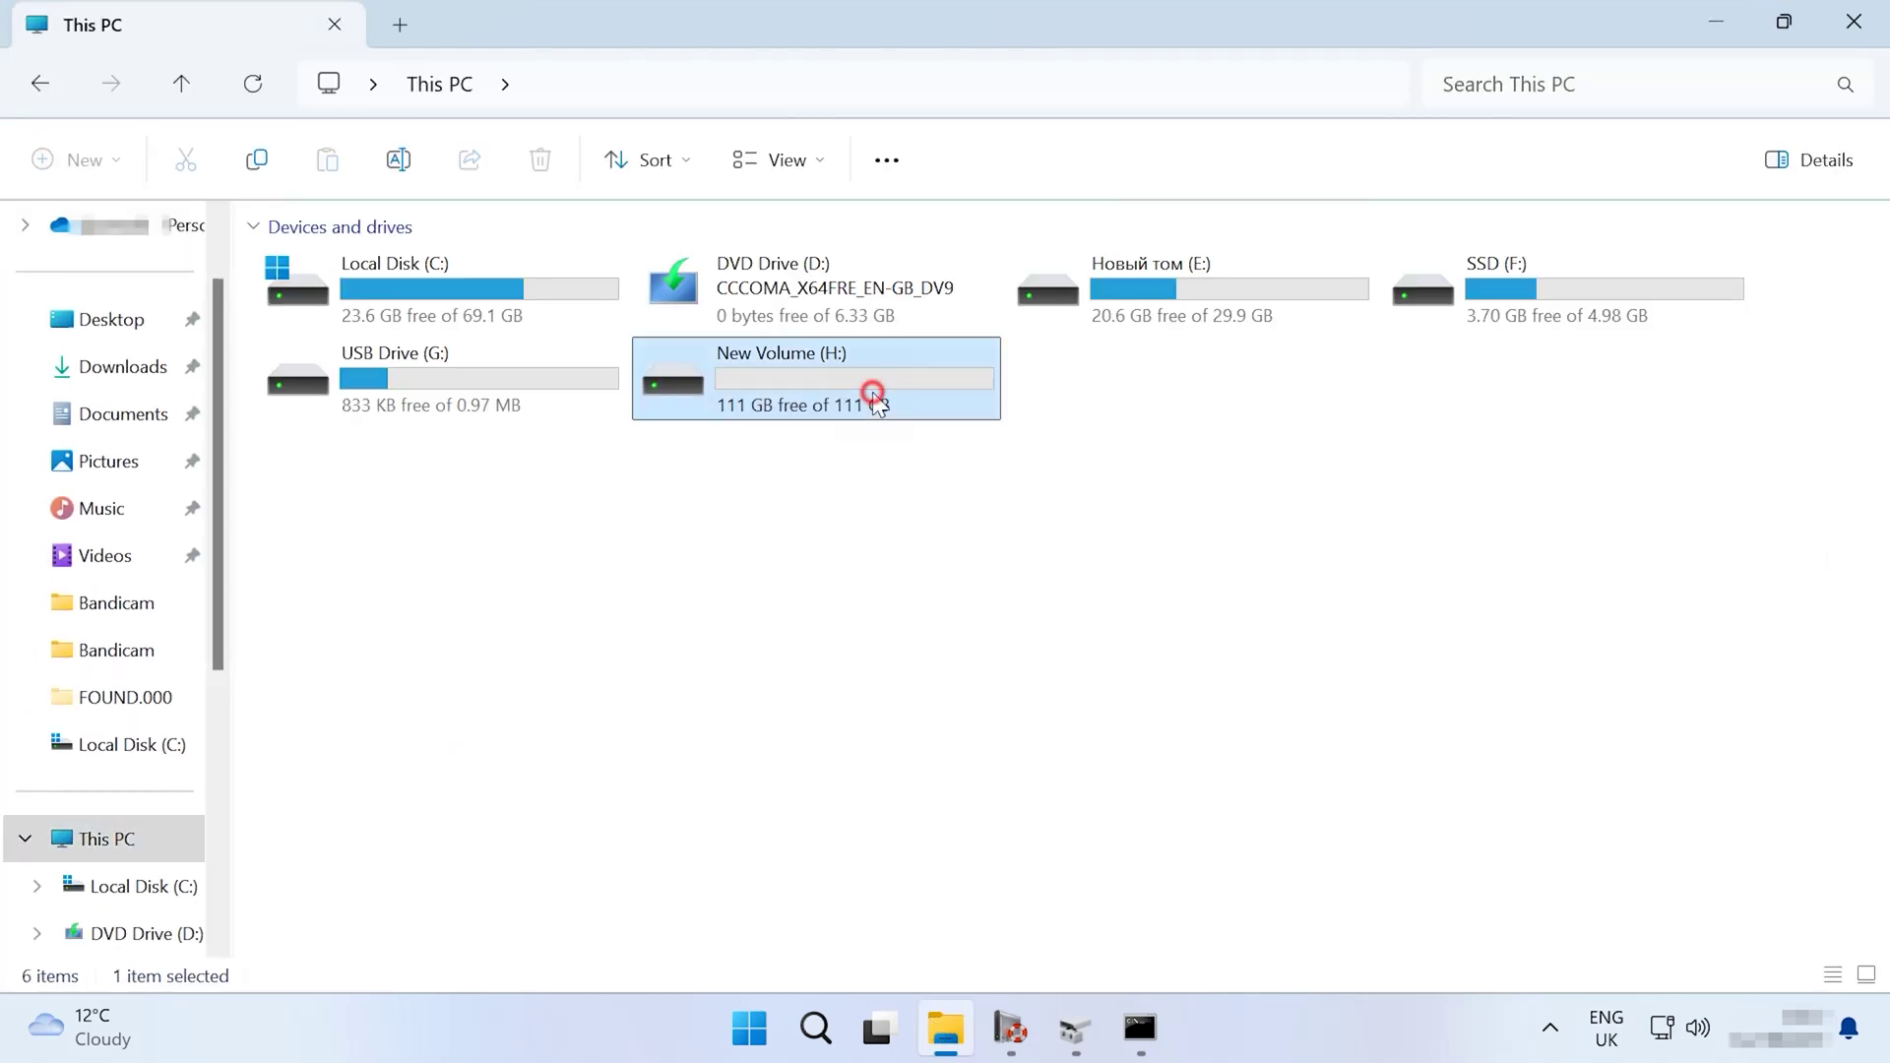
double_click(918, 398)
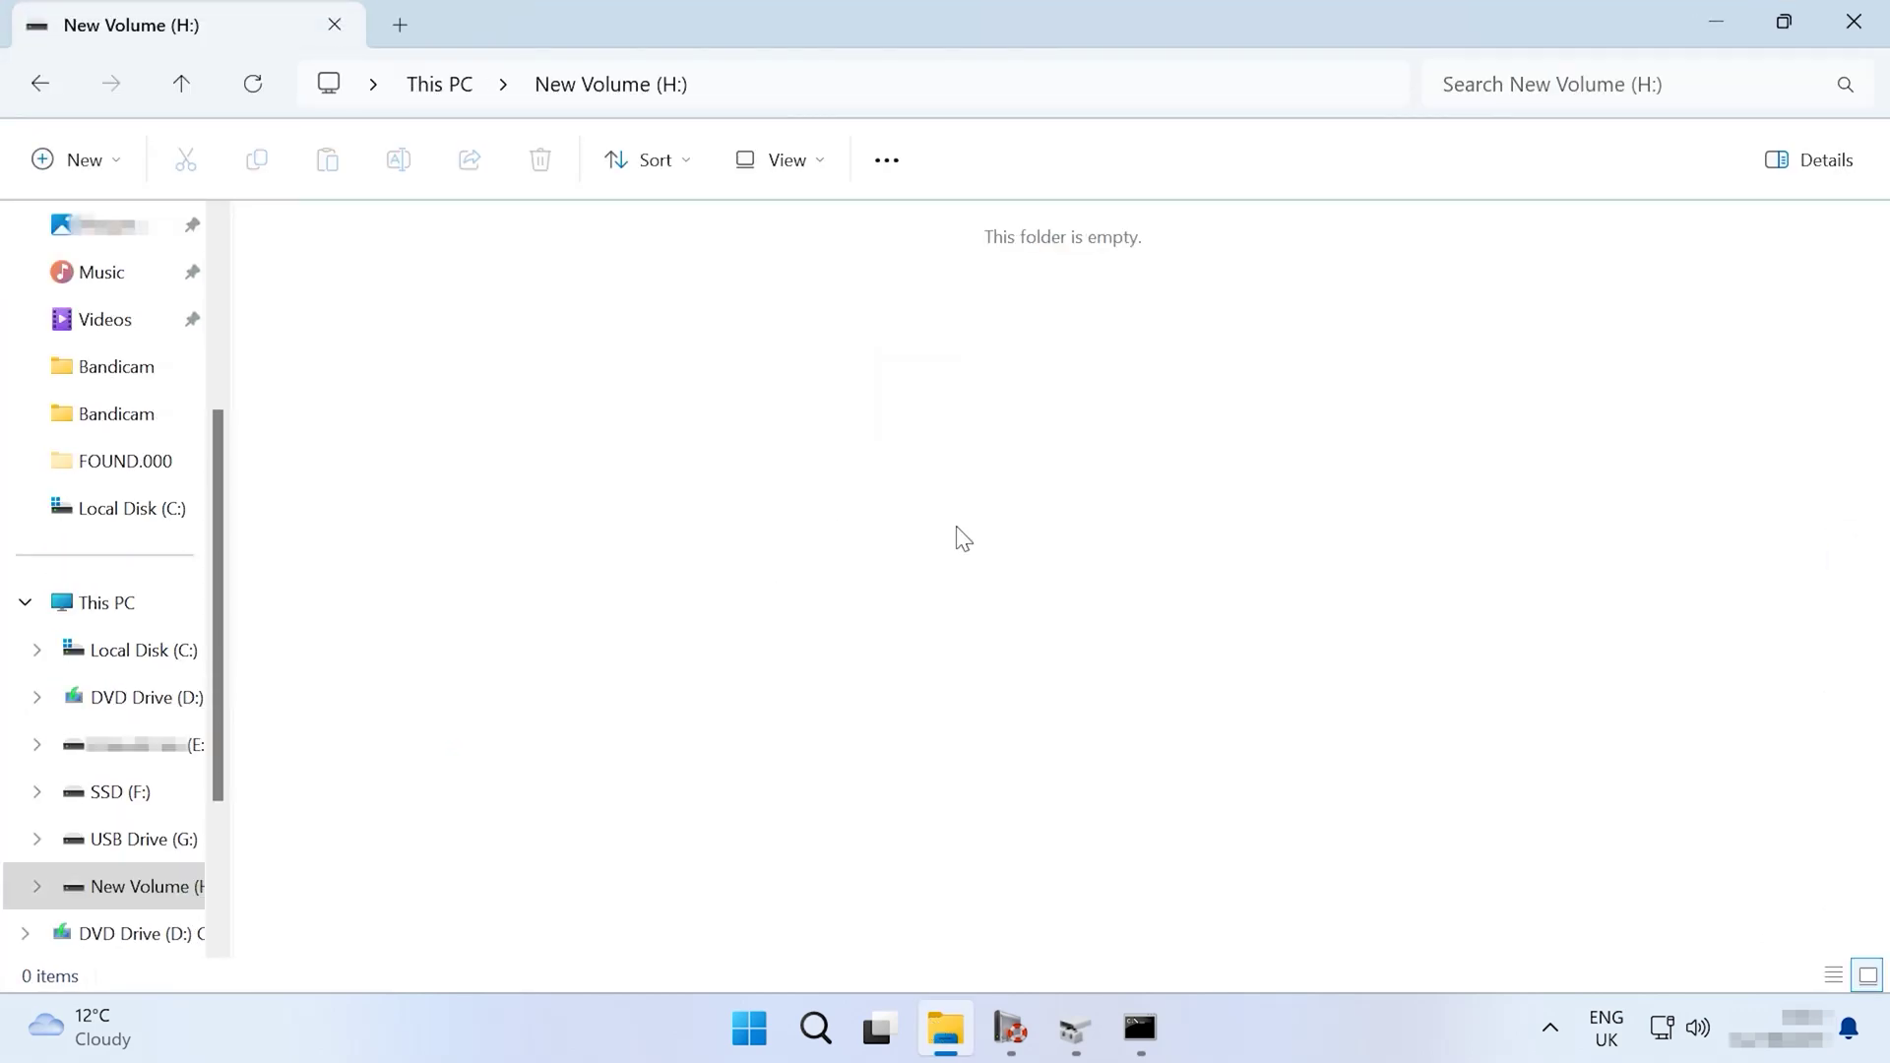